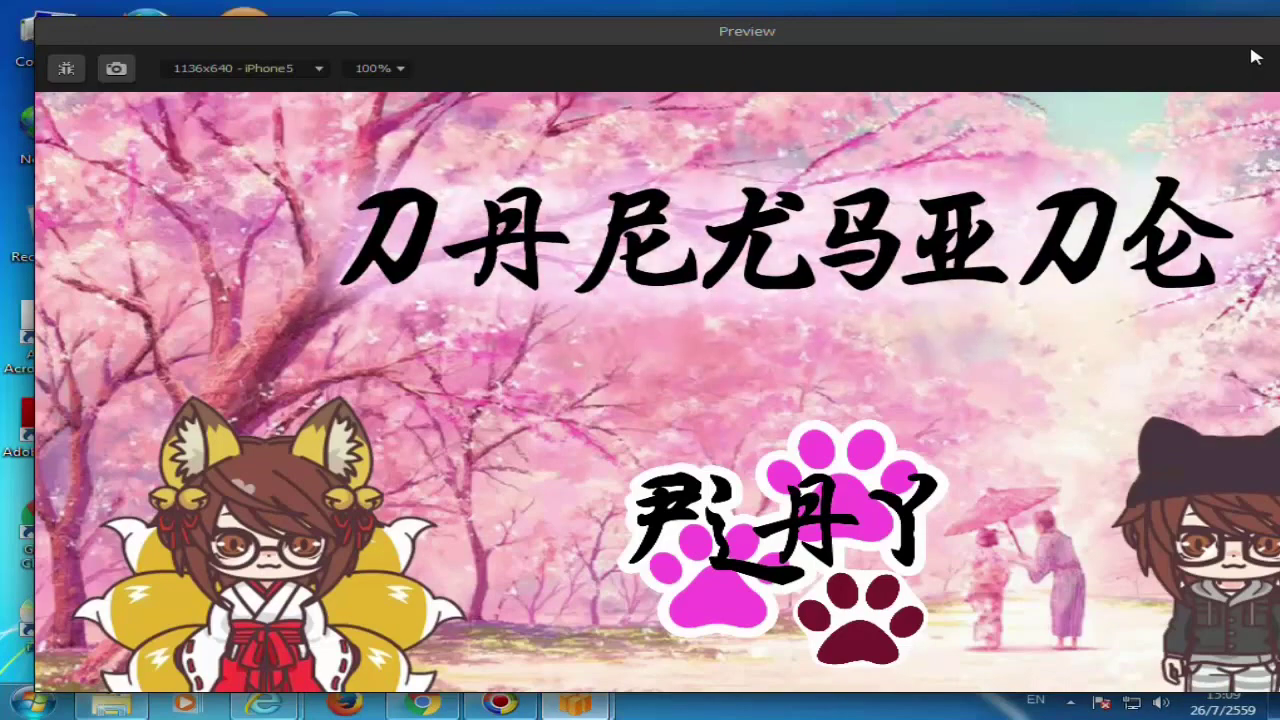
# Move the Preview window toward the centre and change its zoom to 50%, then 75%.
pyautogui.moveTo(1226, 25); pyautogui.dragTo(1185, 10)
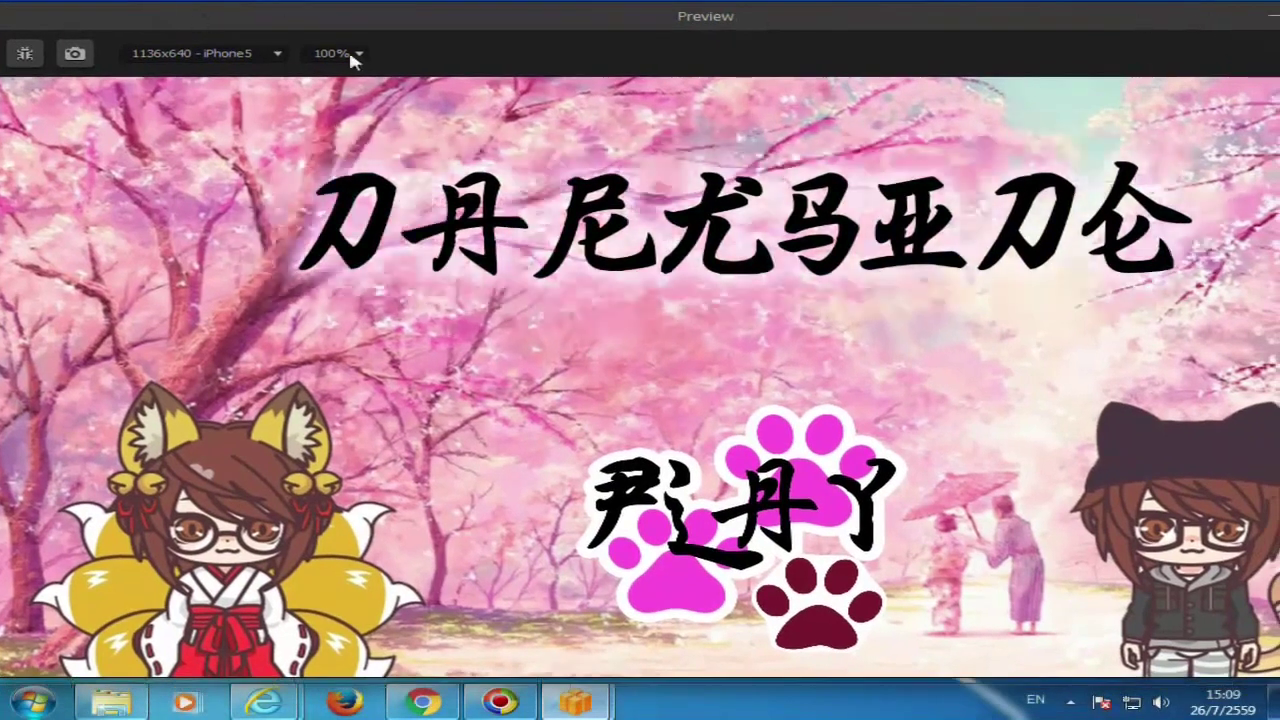
pyautogui.click(360, 55)
pyautogui.click(340, 112)
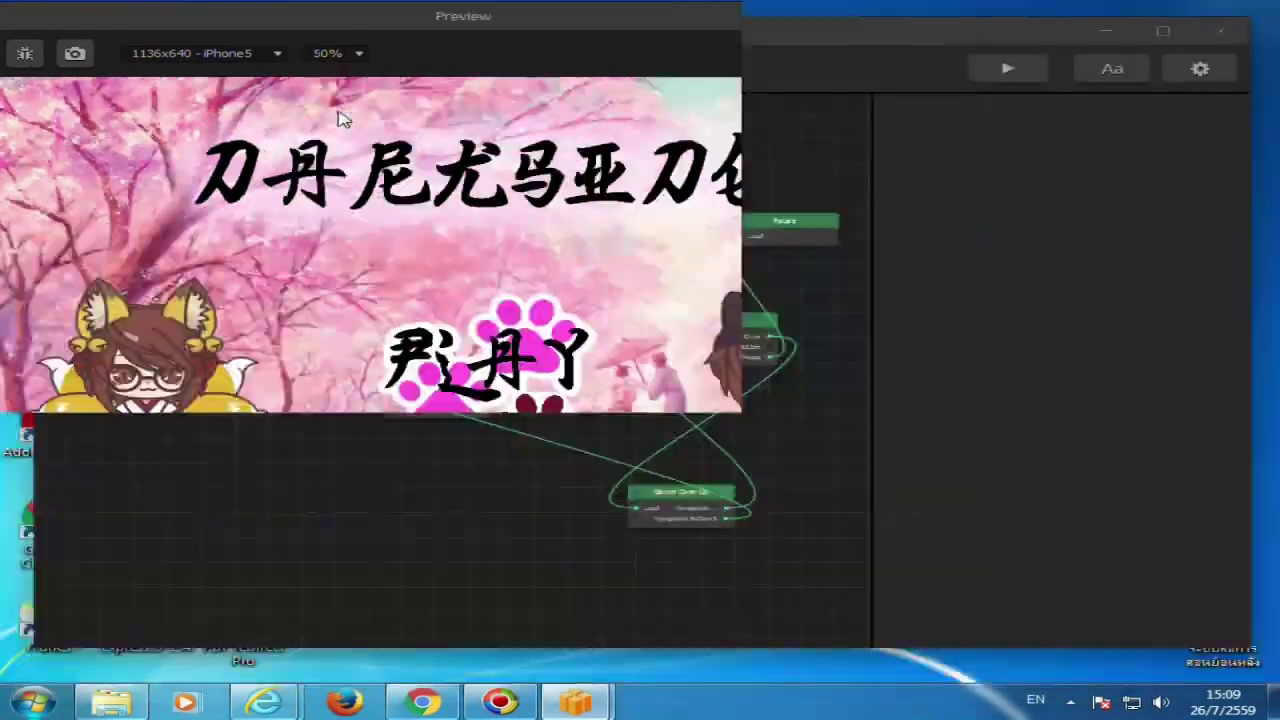
pyautogui.moveTo(471, 17); pyautogui.dragTo(676, 57)
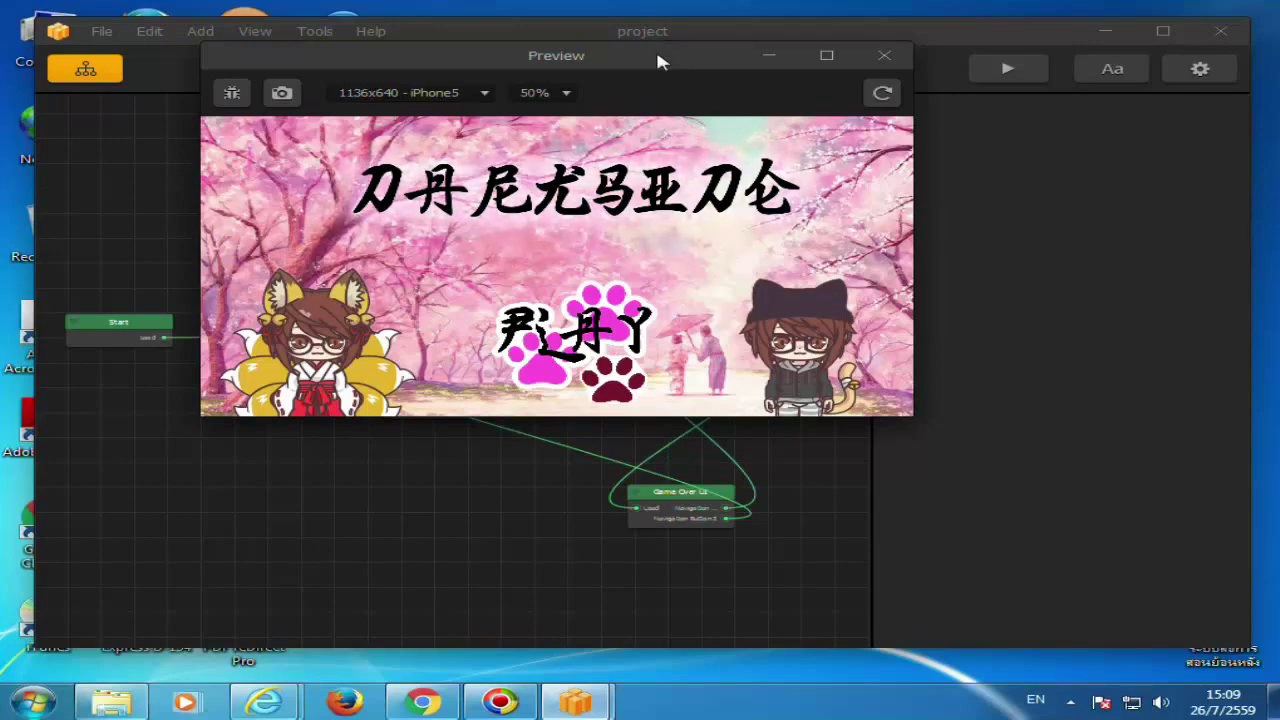
pyautogui.moveTo(657, 62); pyautogui.dragTo(660, 116)
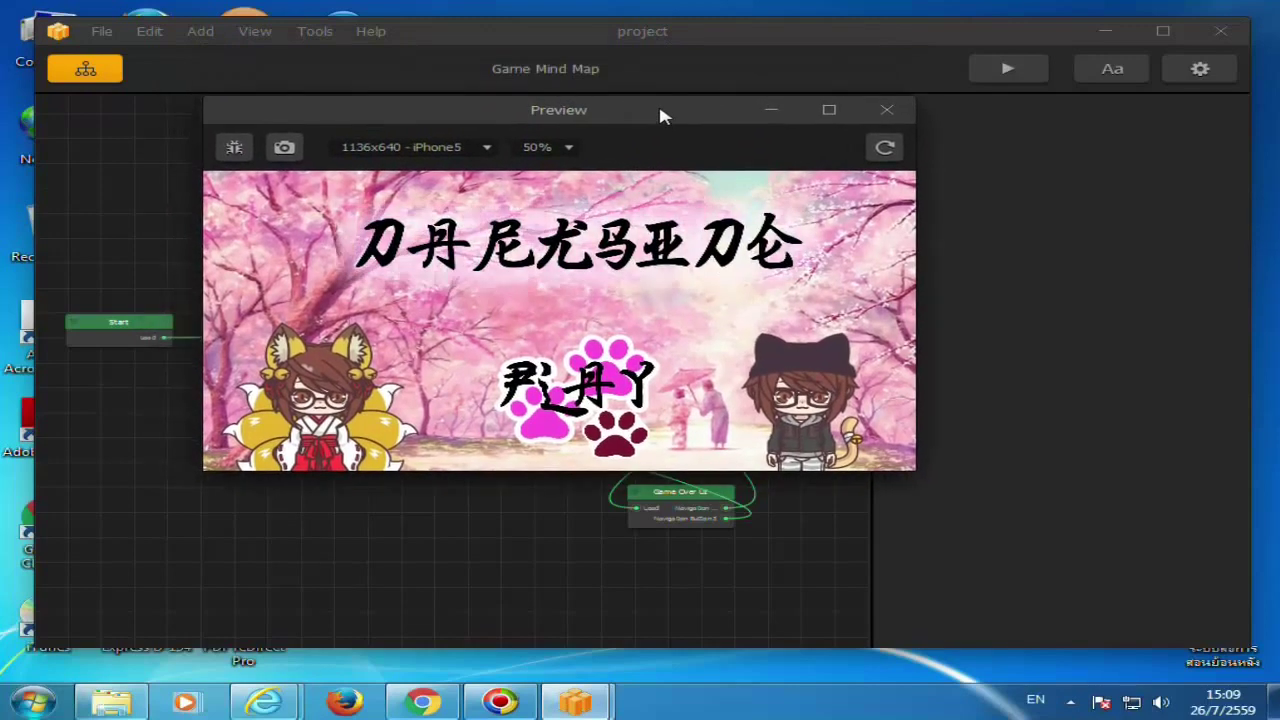
pyautogui.click(568, 147)
pyautogui.click(548, 189)
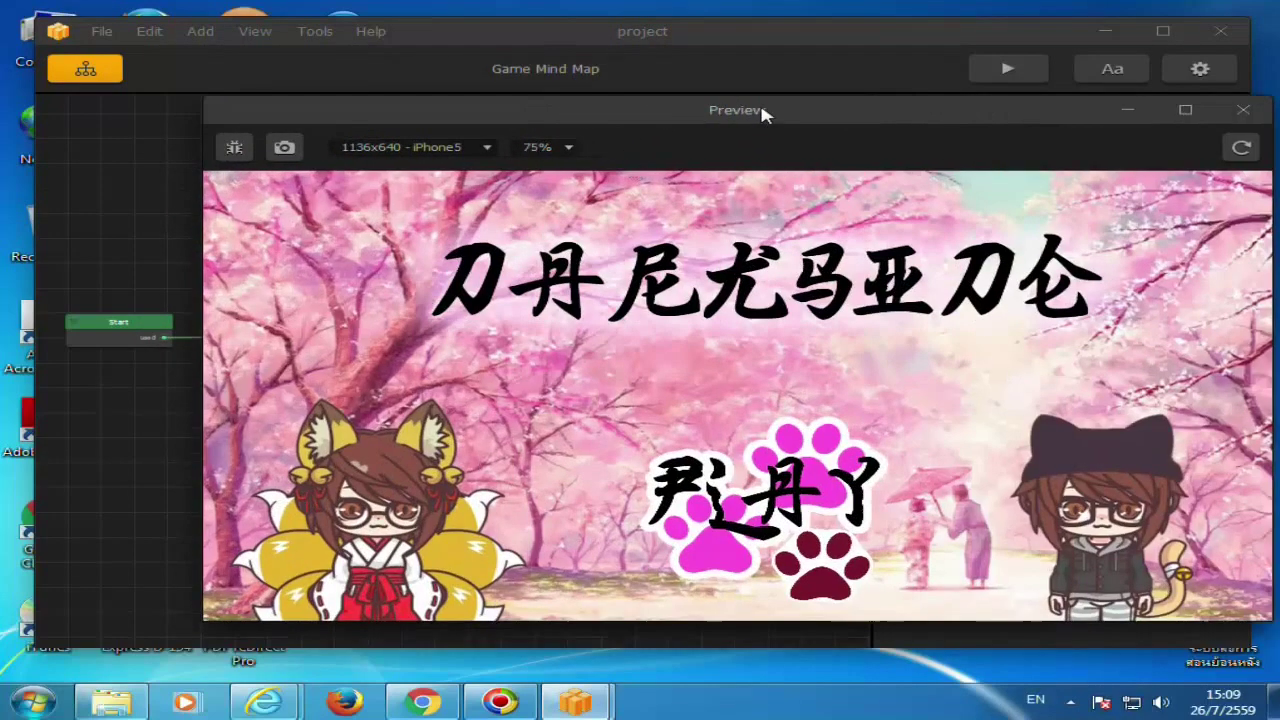
pyautogui.moveTo(763, 113); pyautogui.dragTo(646, 53)
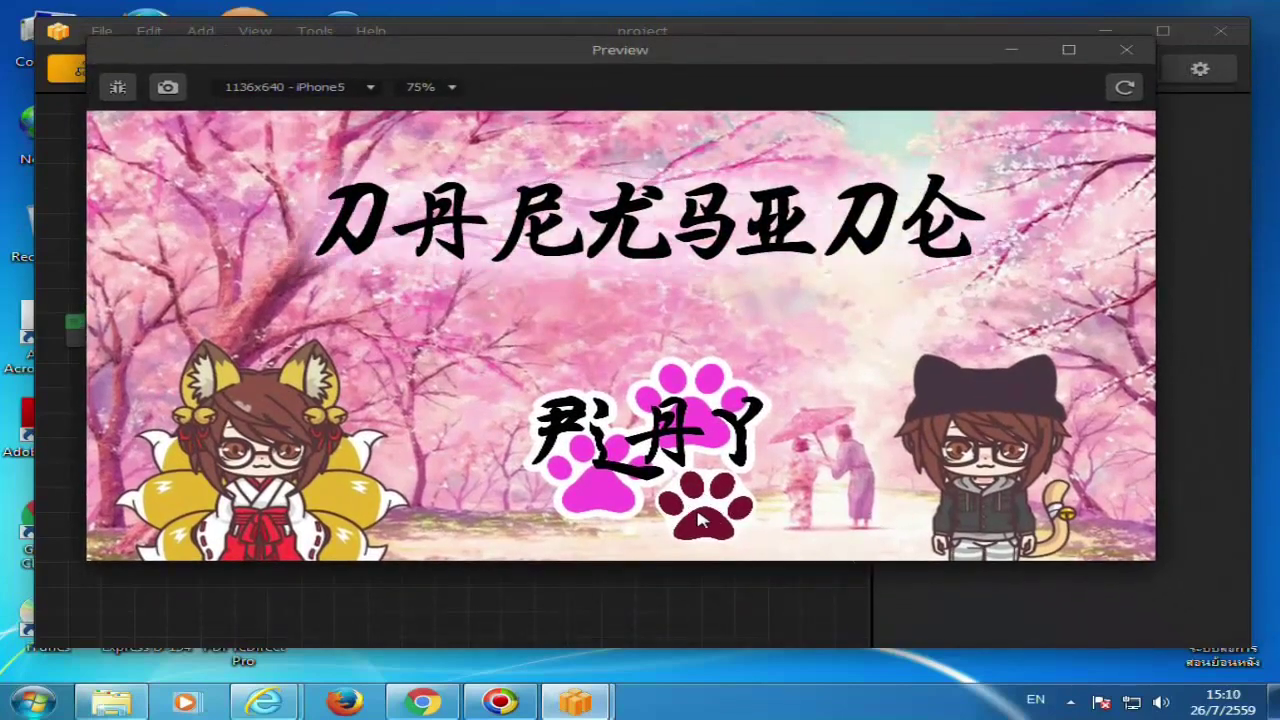
pyautogui.click(700, 518)
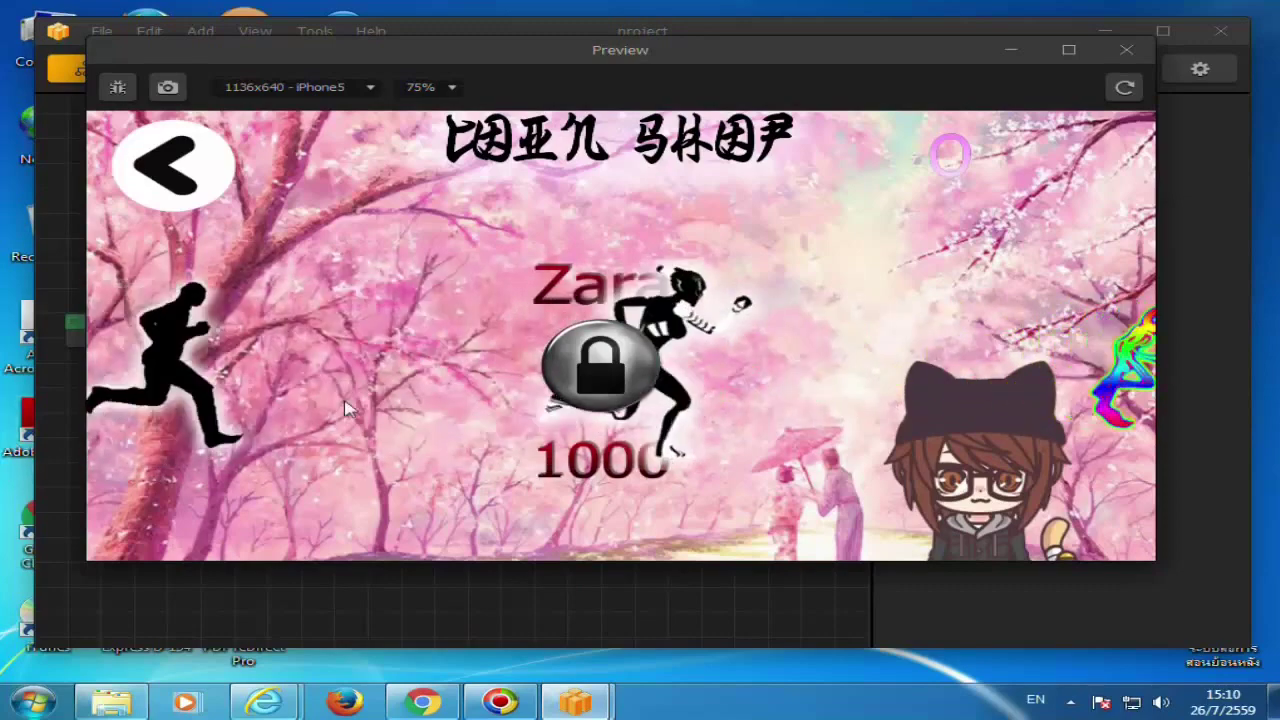
pyautogui.click(172, 165)
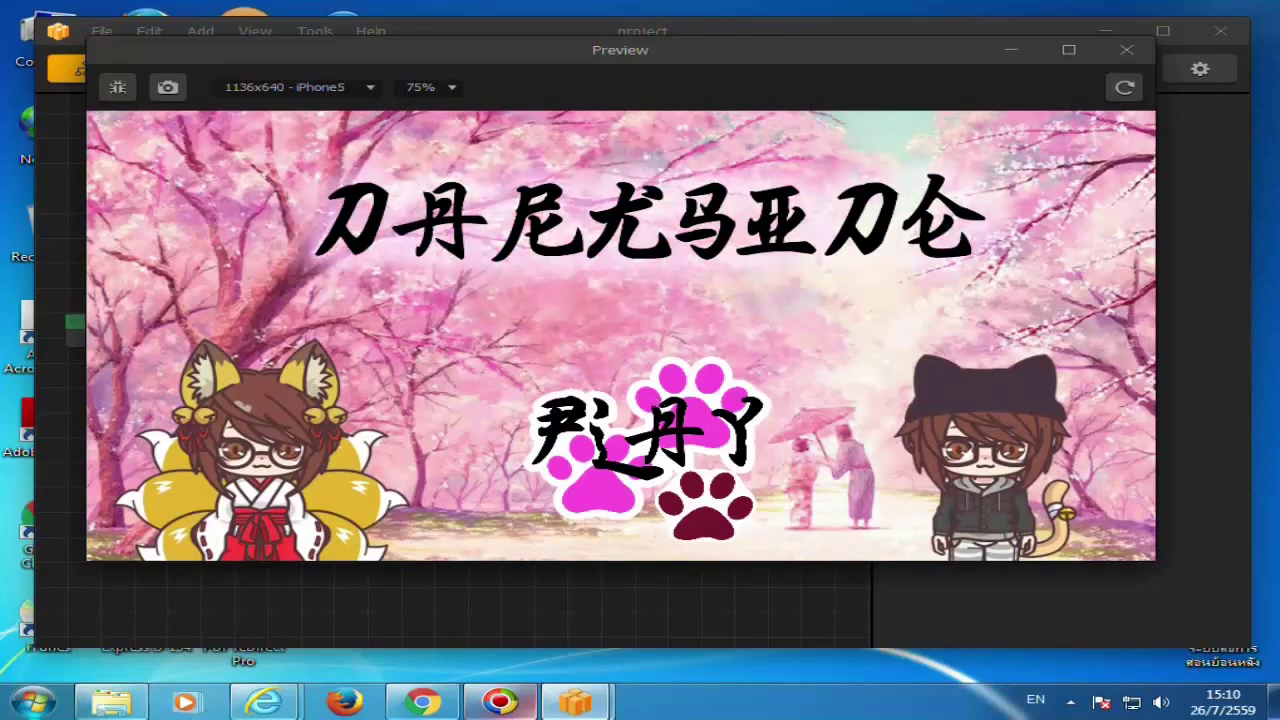
pyautogui.click(730, 524)
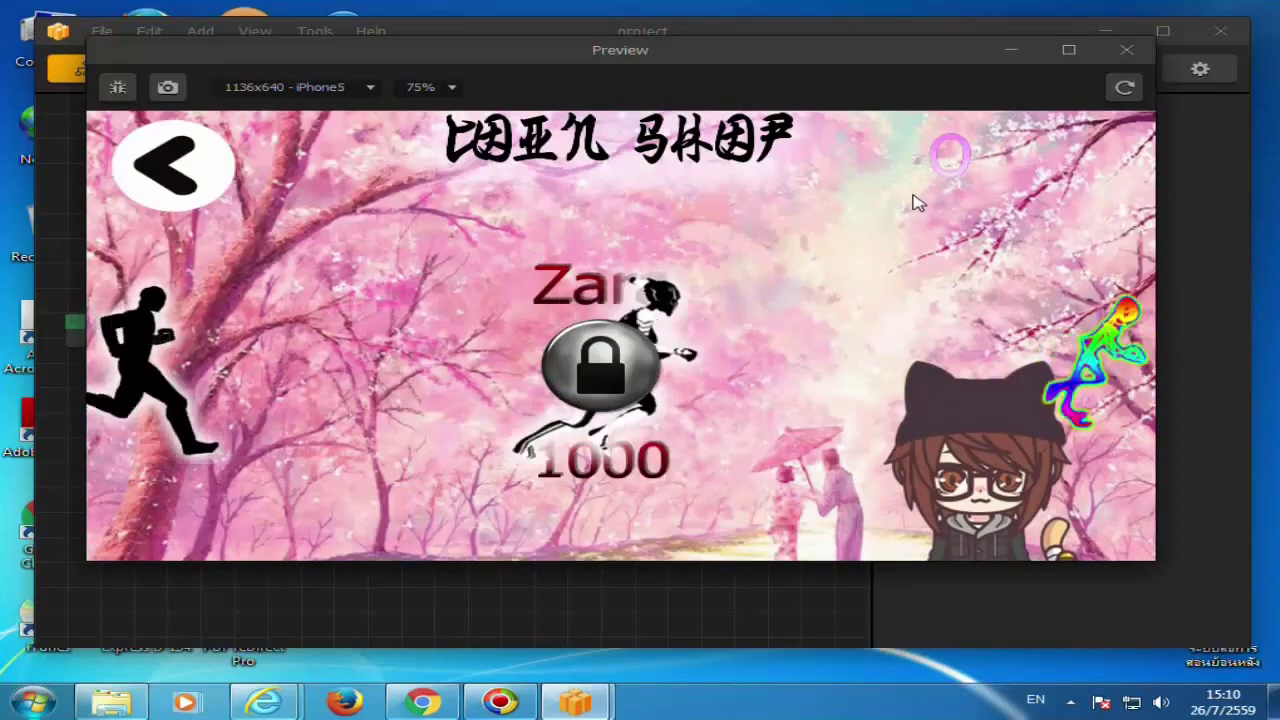
pyautogui.click(168, 185)
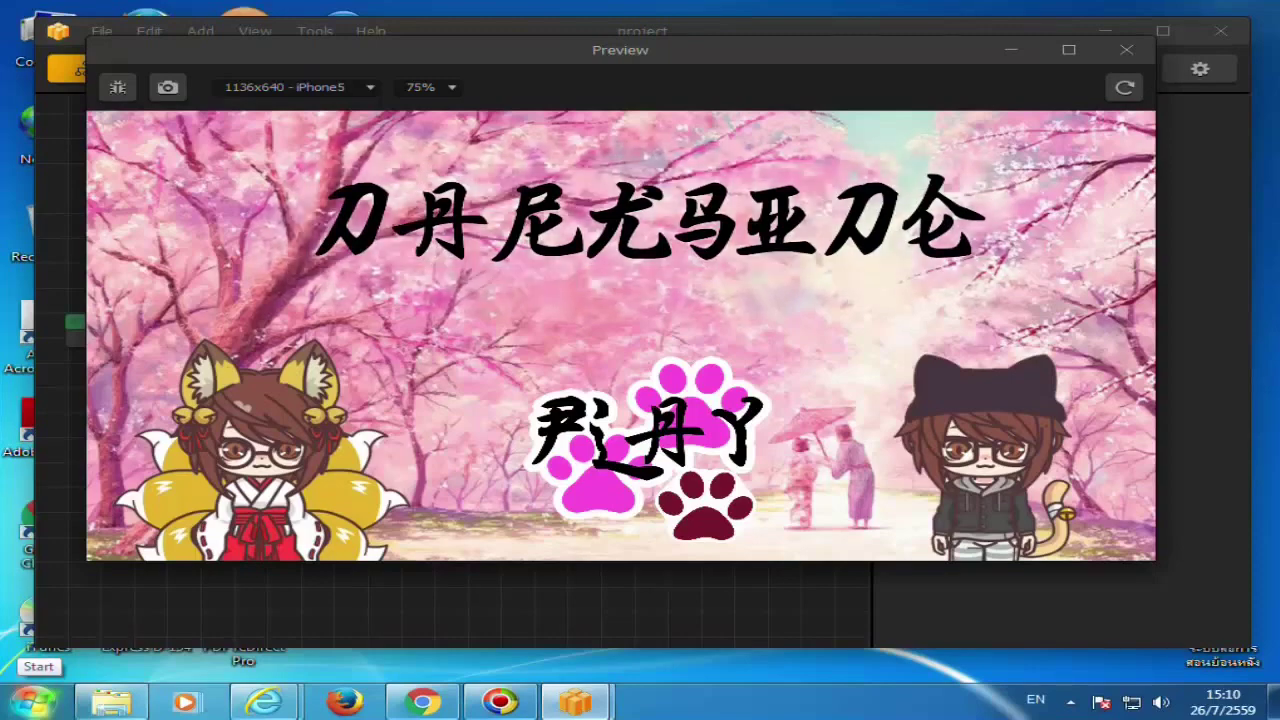
pyautogui.click(723, 509)
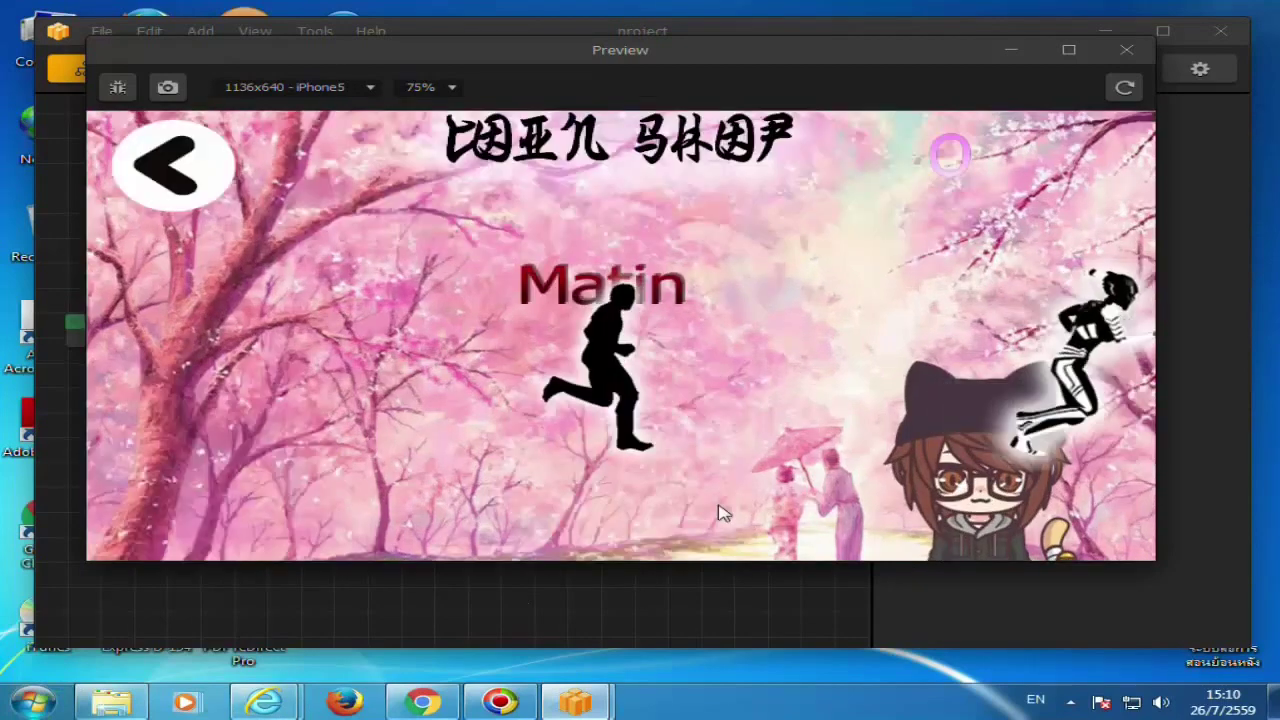
pyautogui.click(170, 165)
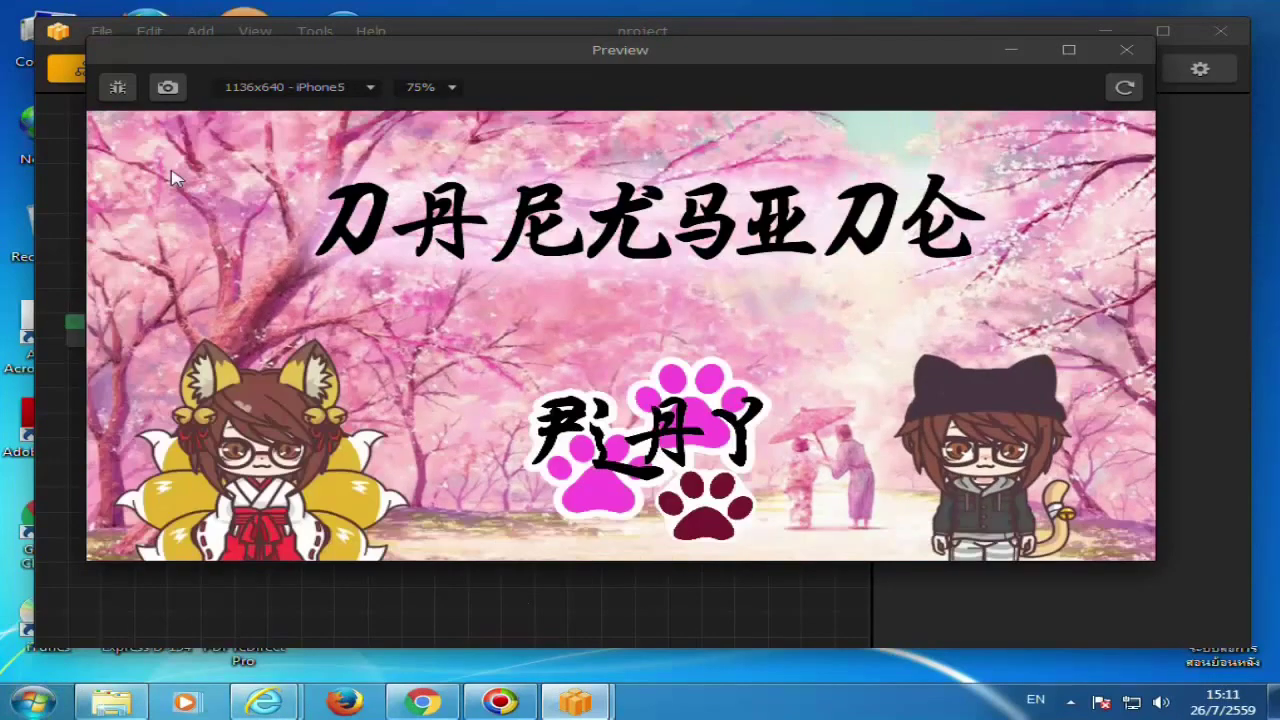
# Start the game from the paw button and jump saws and collect coins until dying at 1200 points.
pyautogui.click(668, 433)
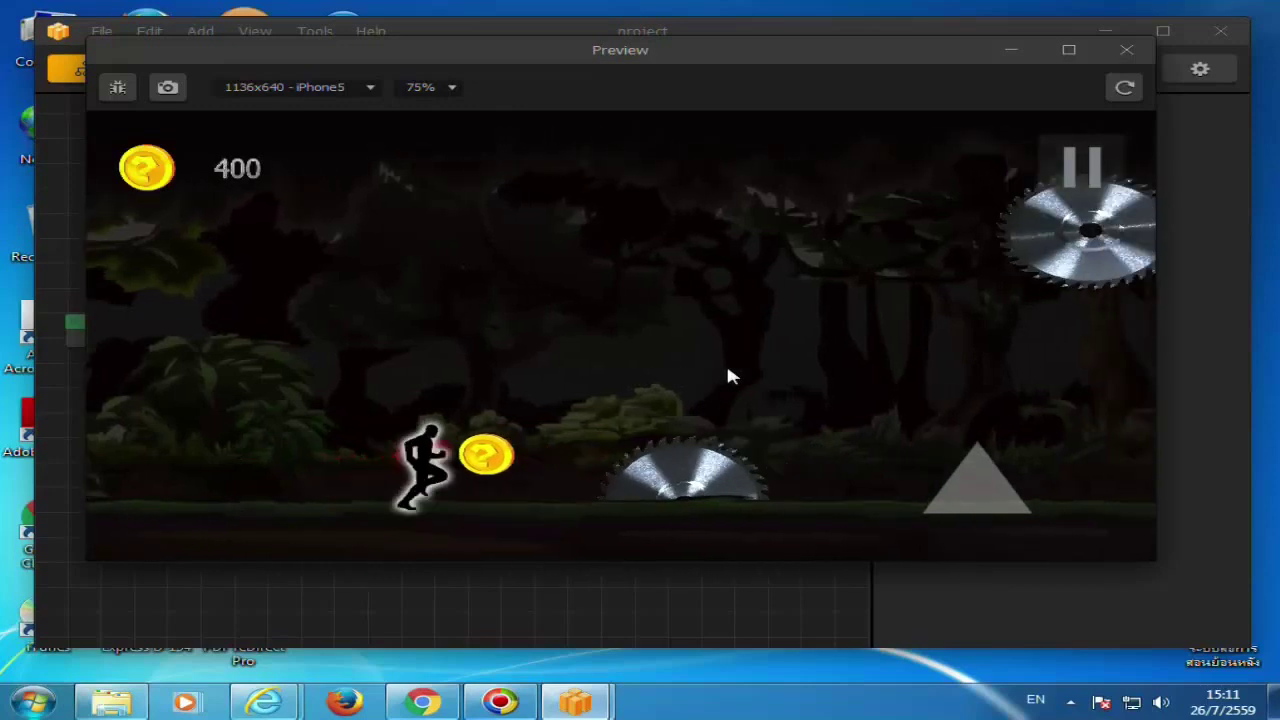
pyautogui.click(728, 375)
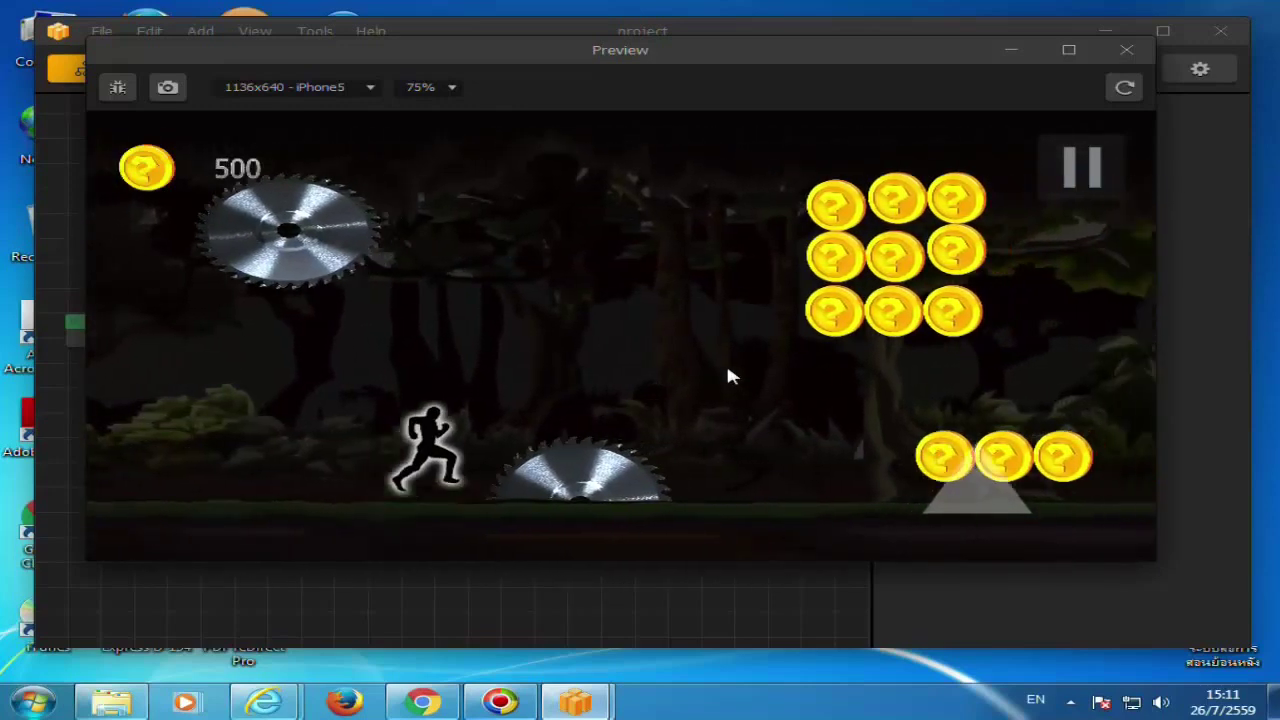
pyautogui.click(728, 369)
pyautogui.click(726, 362)
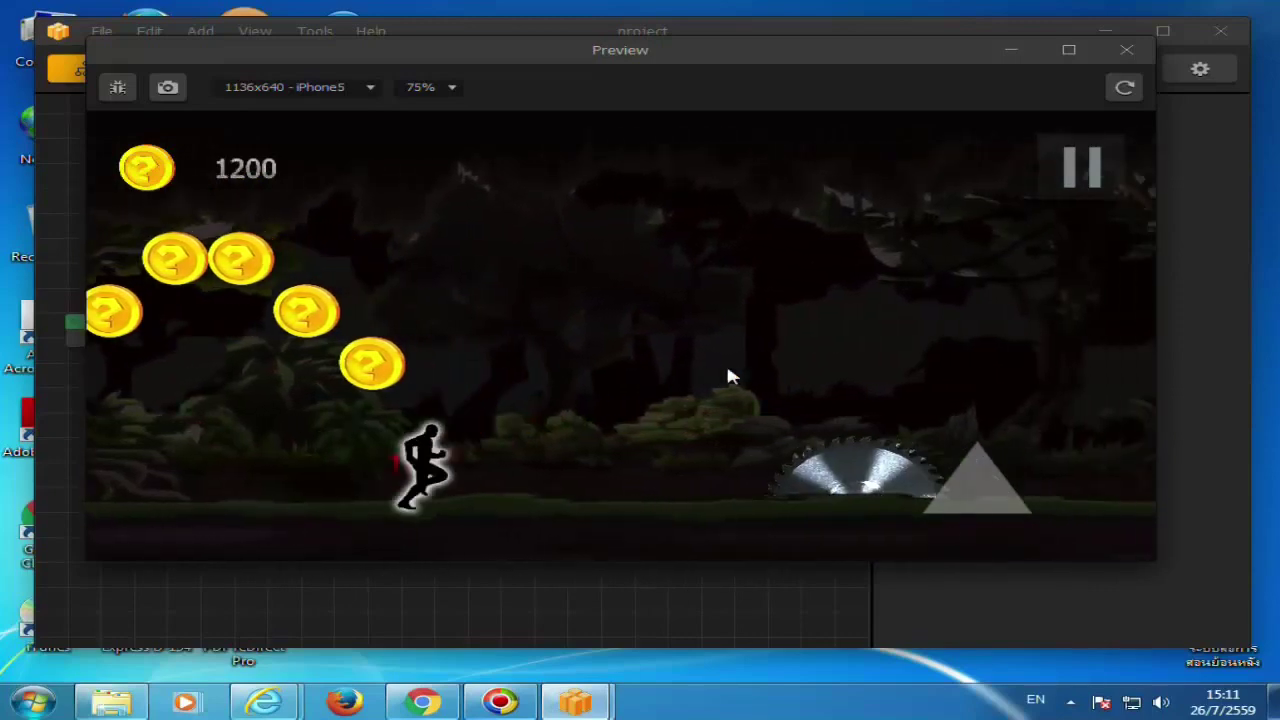
pyautogui.click(728, 370)
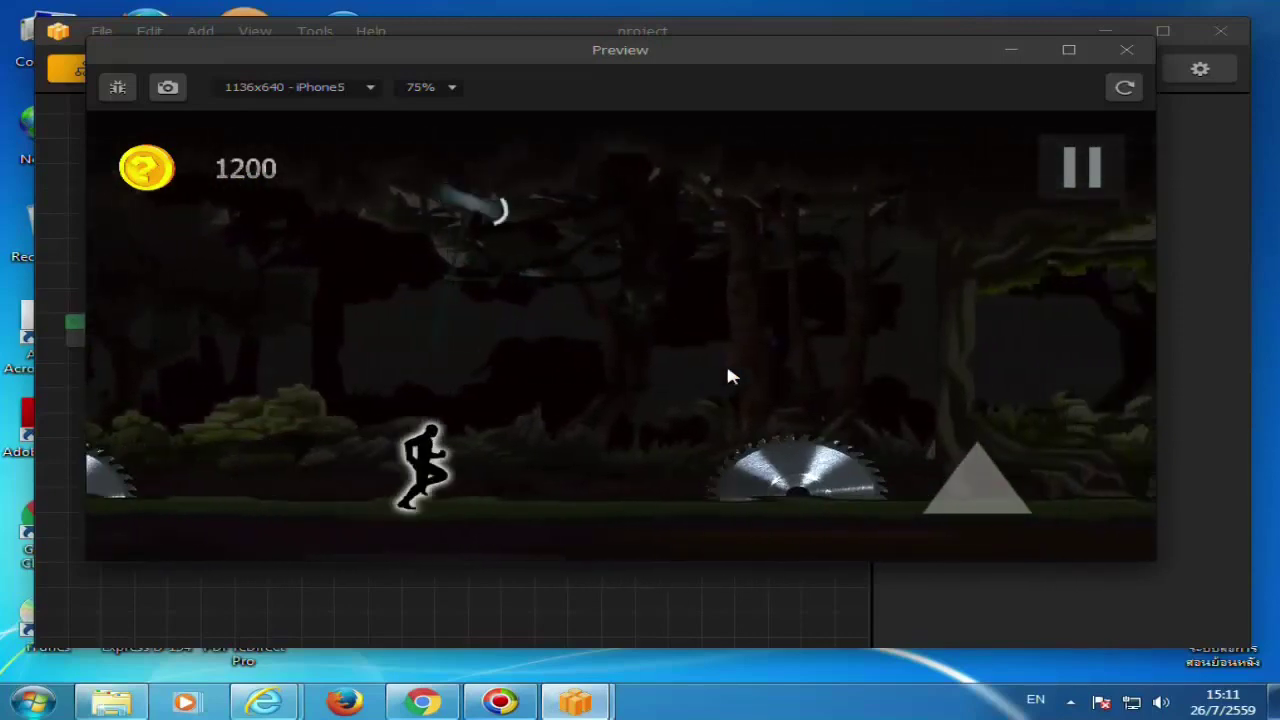
pyautogui.click(728, 370)
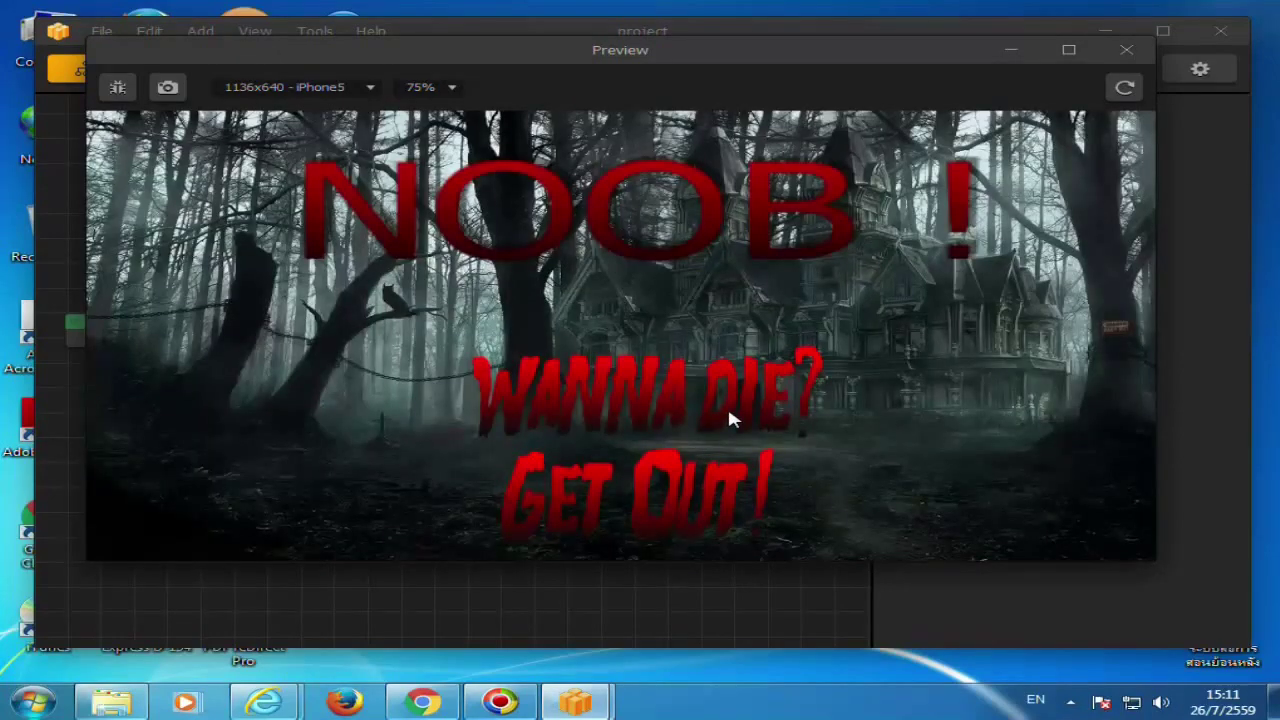
# Restart after game over and jump the runner over saws while collecting coins.
pyautogui.click(729, 413)
pyautogui.click(729, 420)
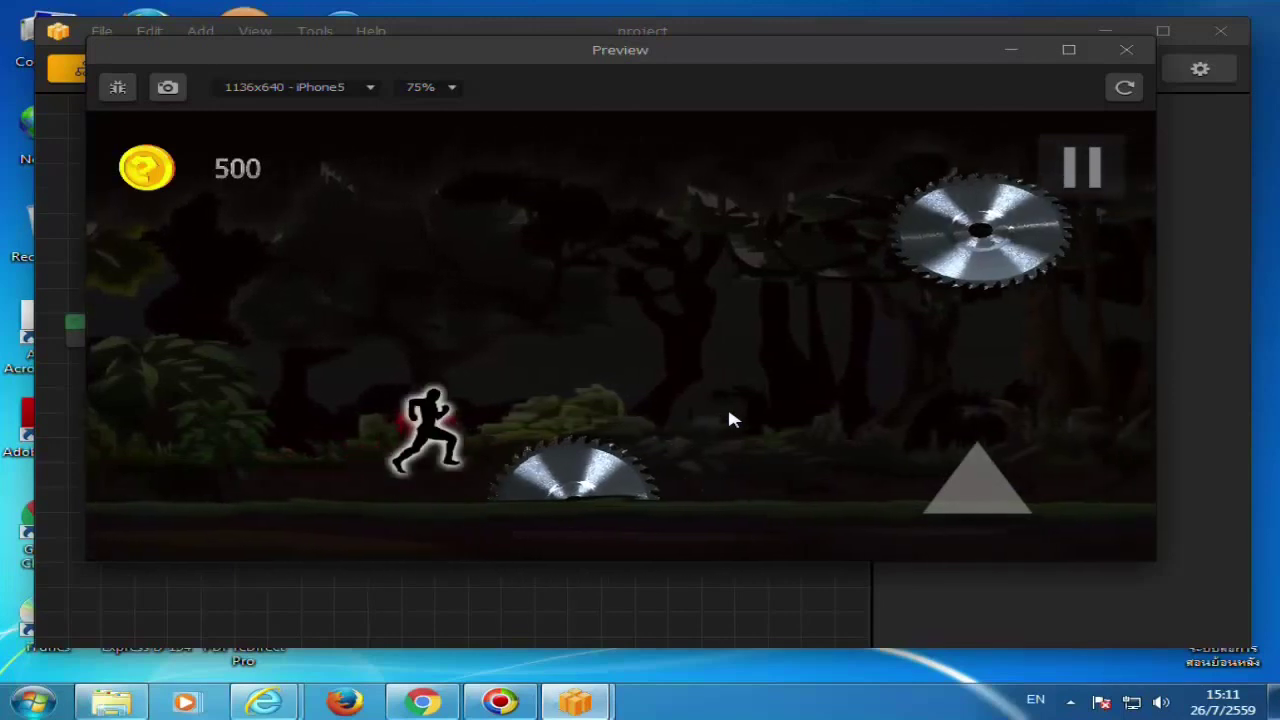
pyautogui.click(729, 413)
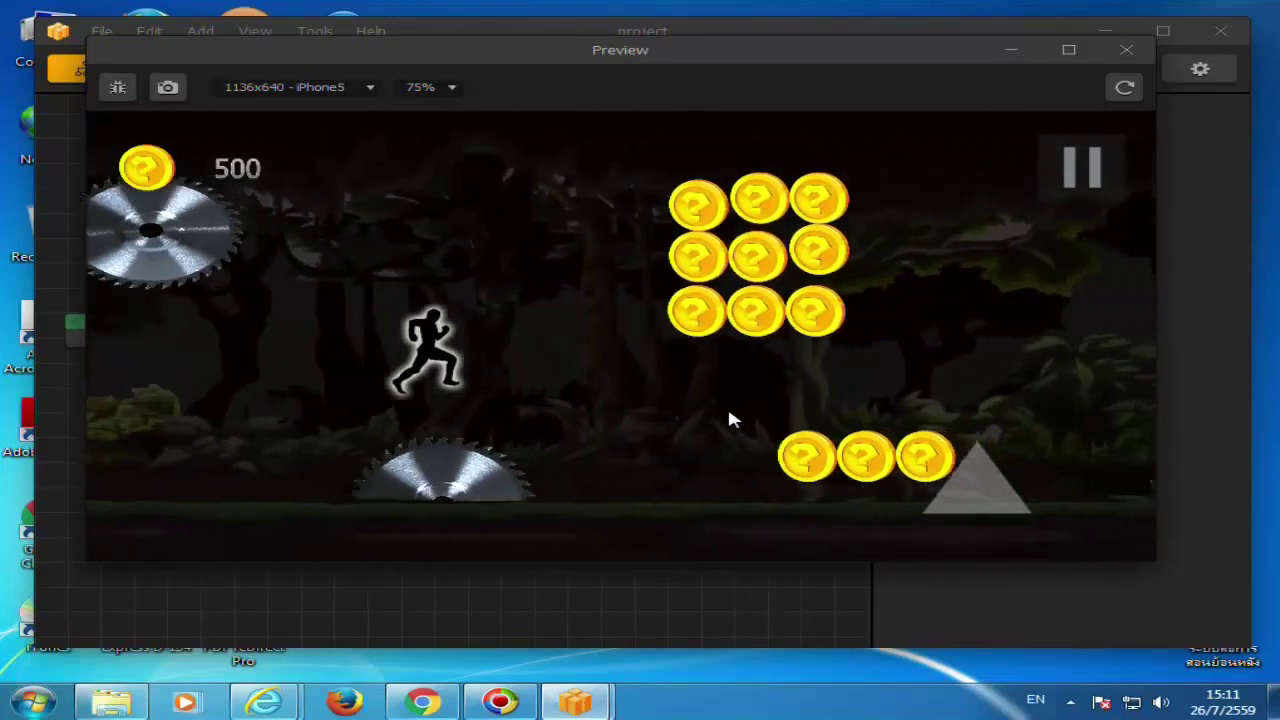
pyautogui.click(729, 420)
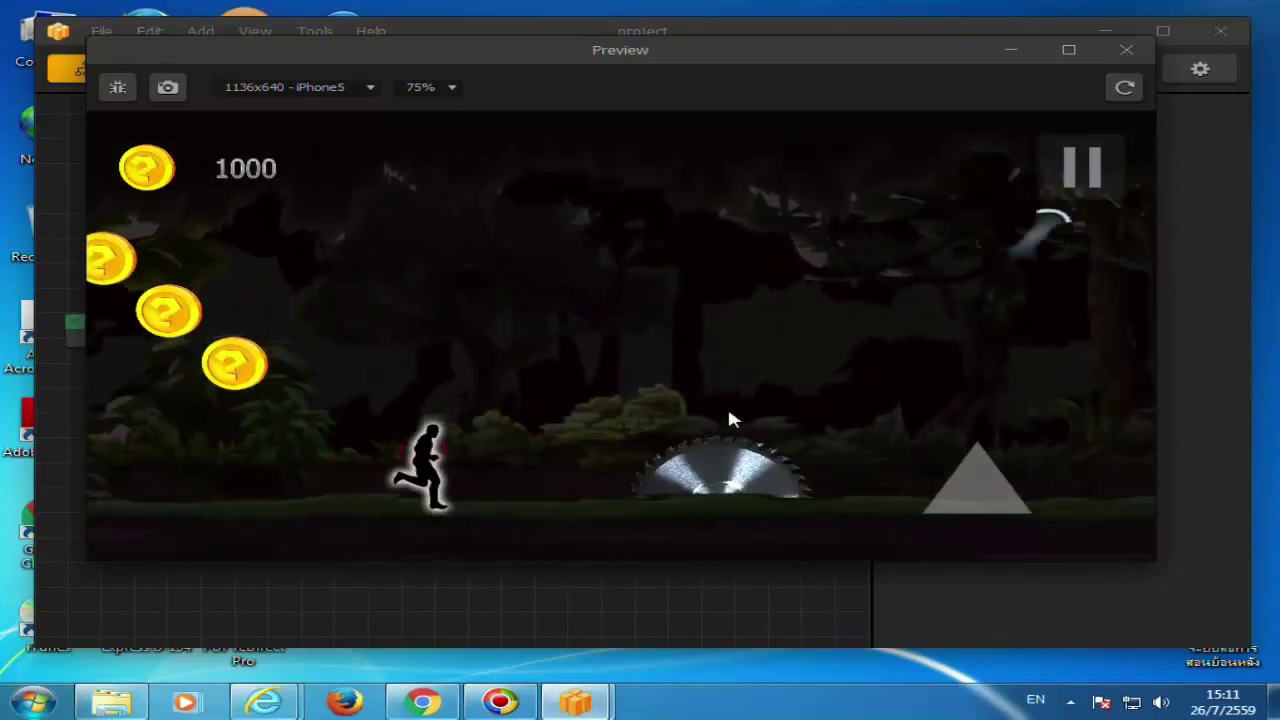
pyautogui.click(729, 420)
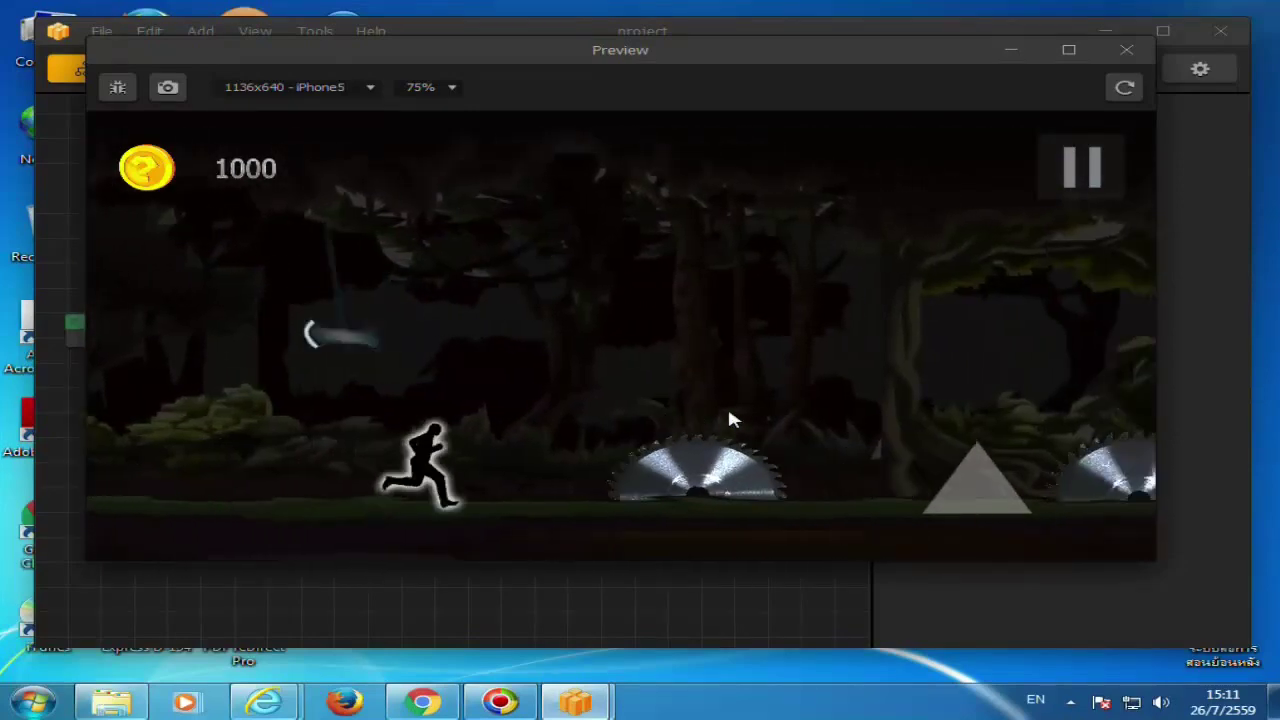
pyautogui.click(730, 420)
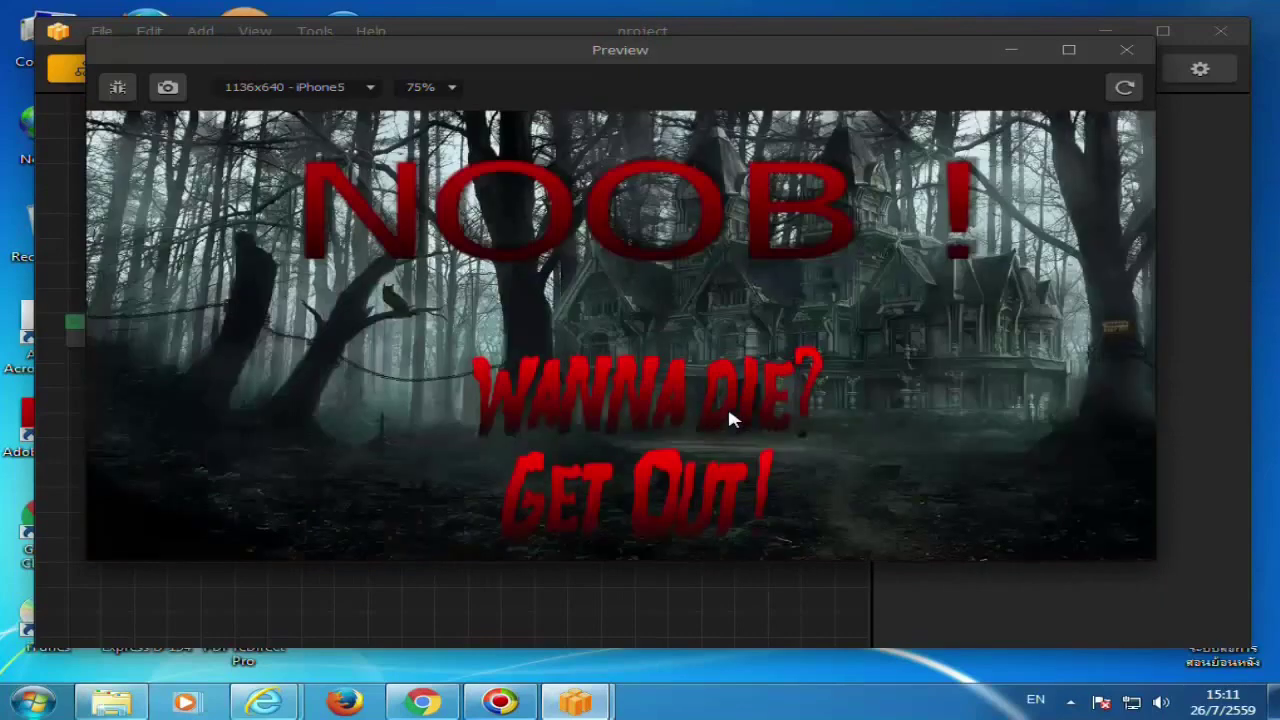
# Restart for a second run, jumping repeatedly to clear saws and grab coins.
pyautogui.click(729, 420)
pyautogui.click(729, 420)
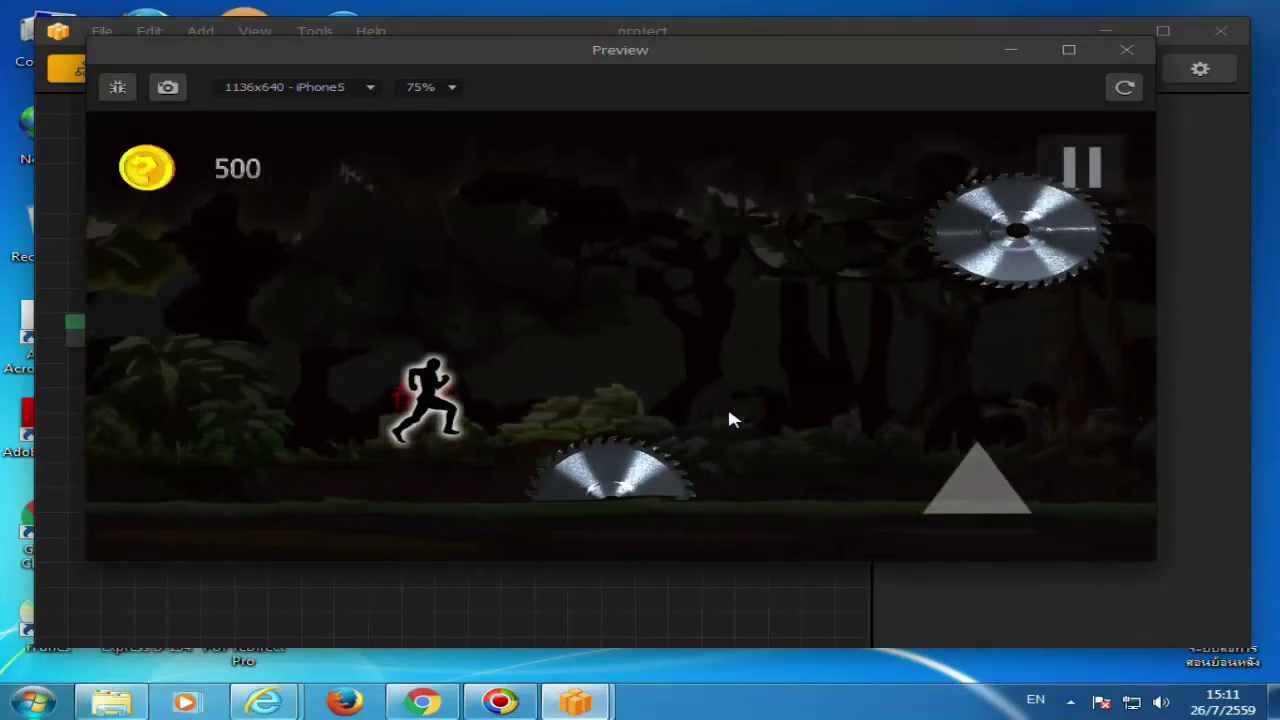
pyautogui.click(729, 420)
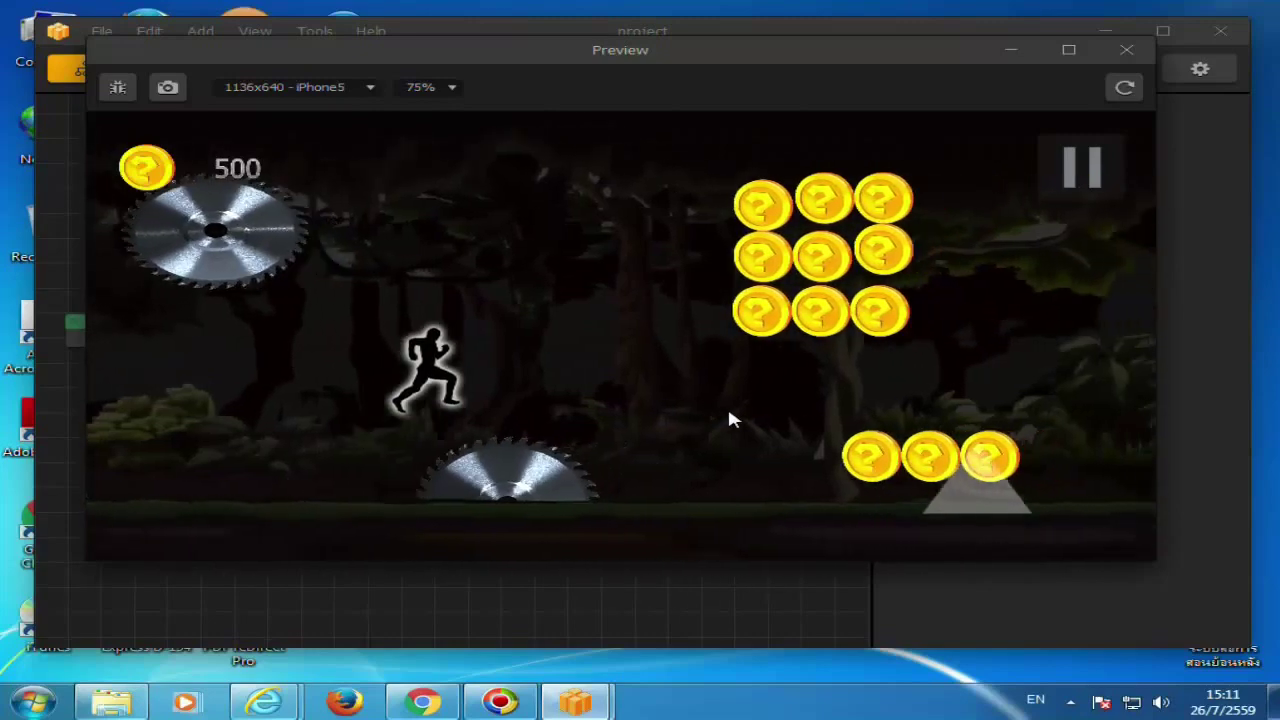
pyautogui.click(729, 420)
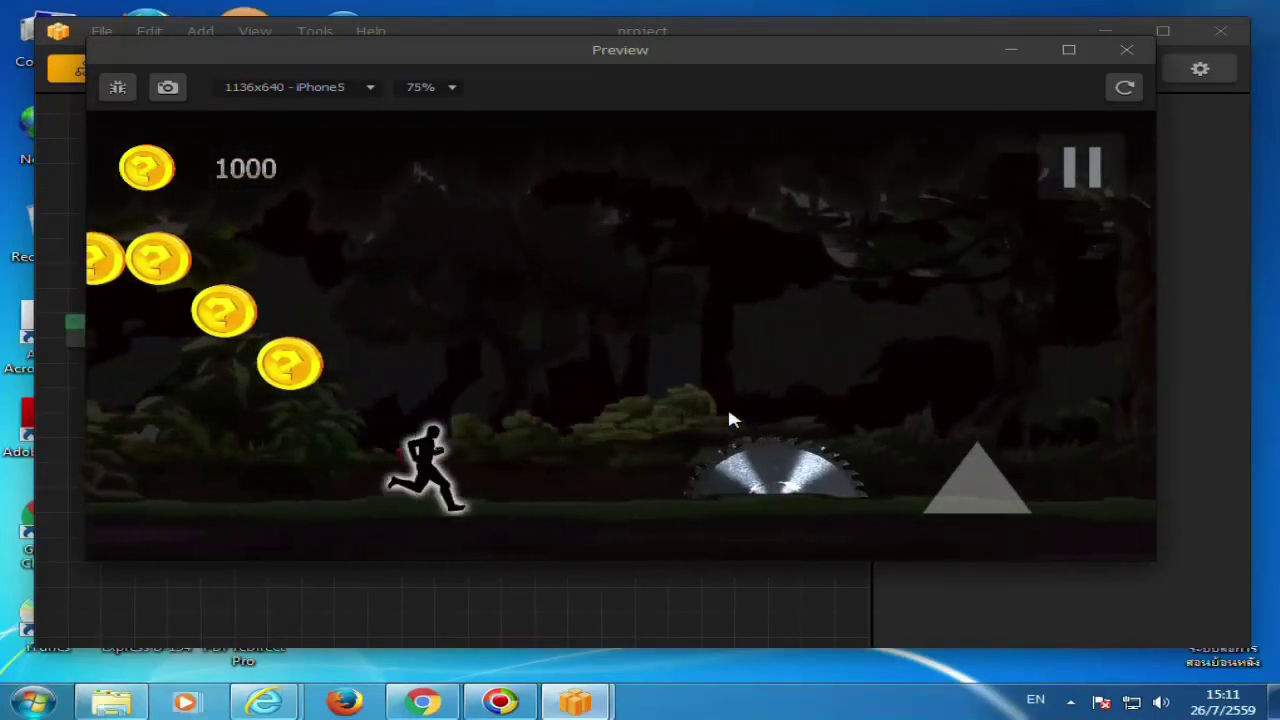
pyautogui.click(729, 420)
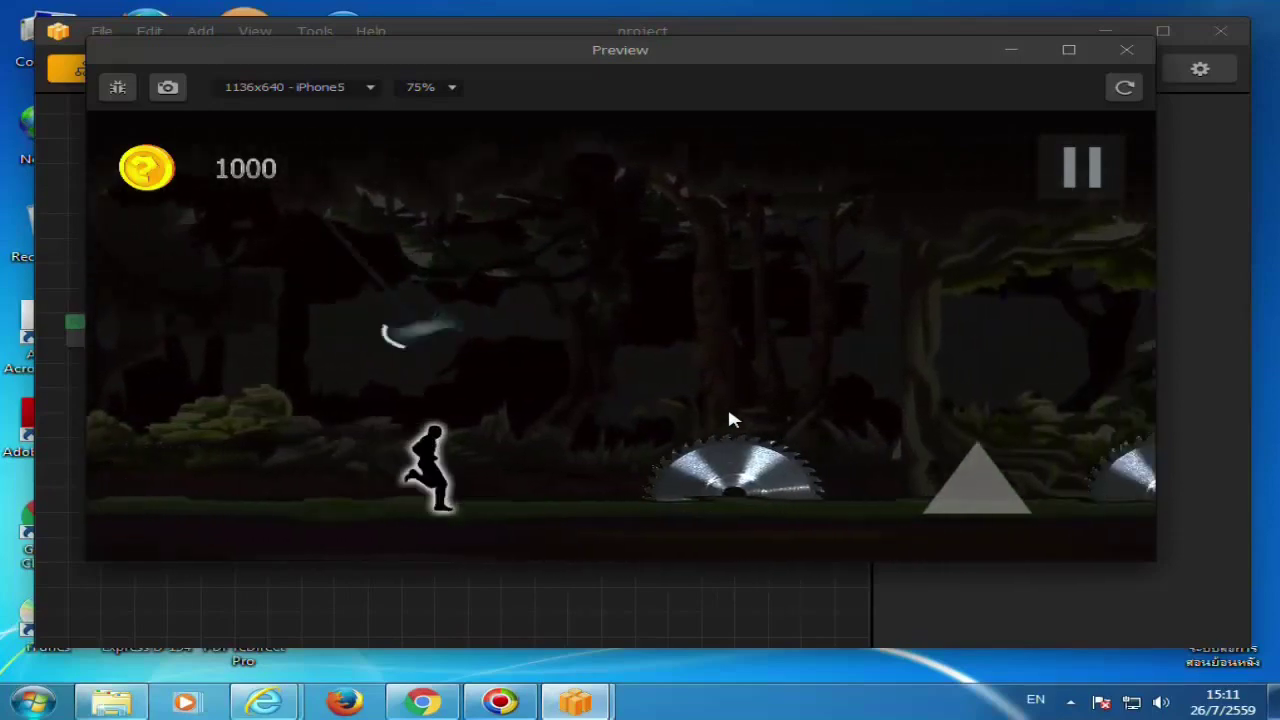
pyautogui.click(729, 420)
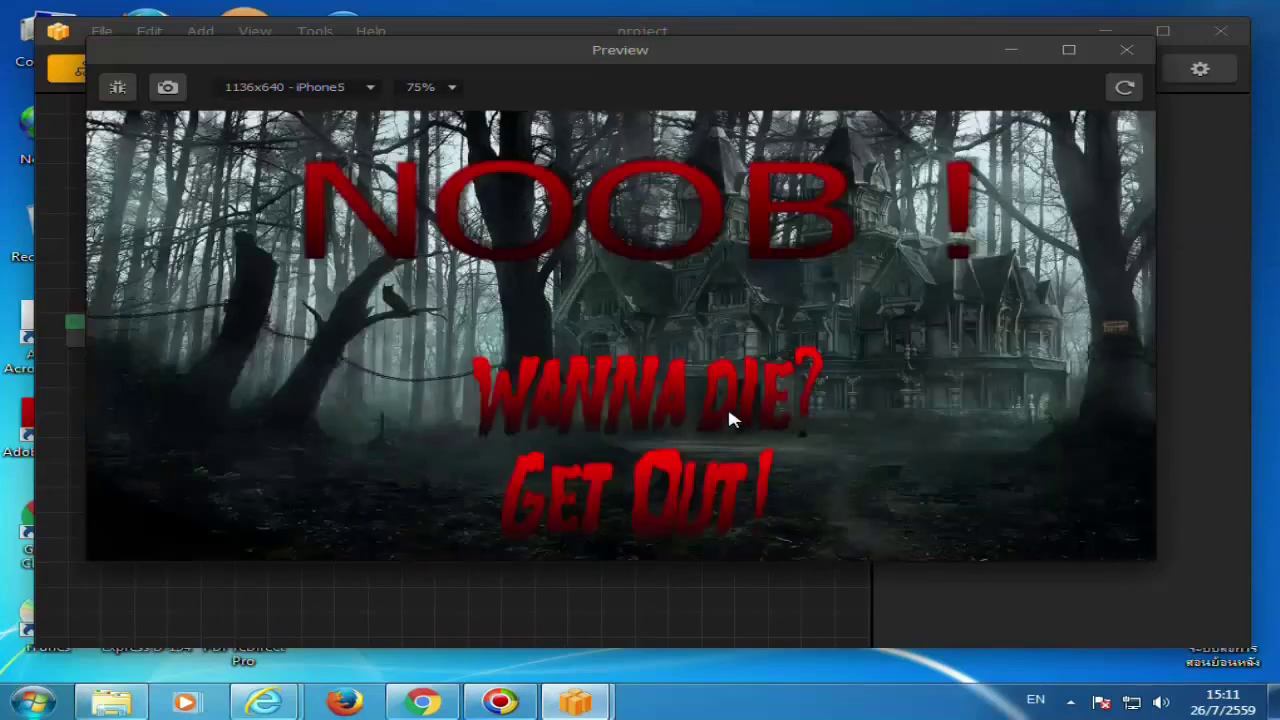
# Begin a third run, jumping over saws and gaps to collect coins up to 1200 points.
pyautogui.click(729, 420)
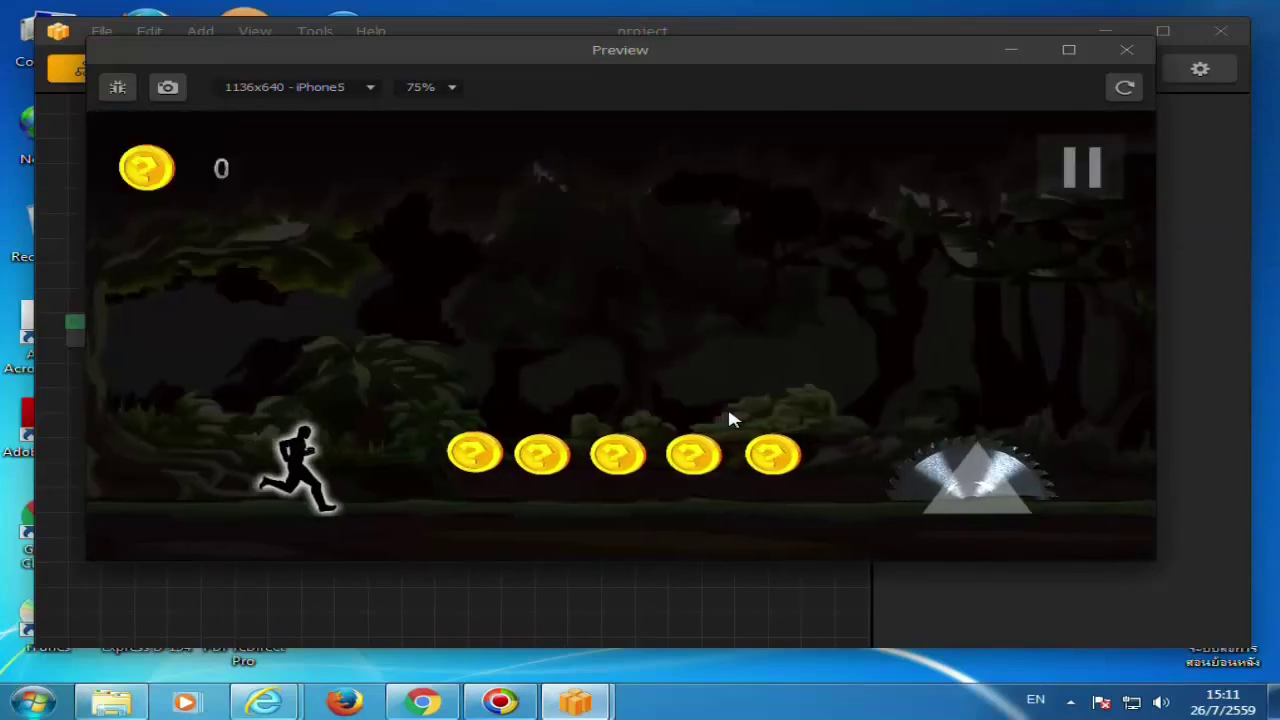
pyautogui.click(729, 420)
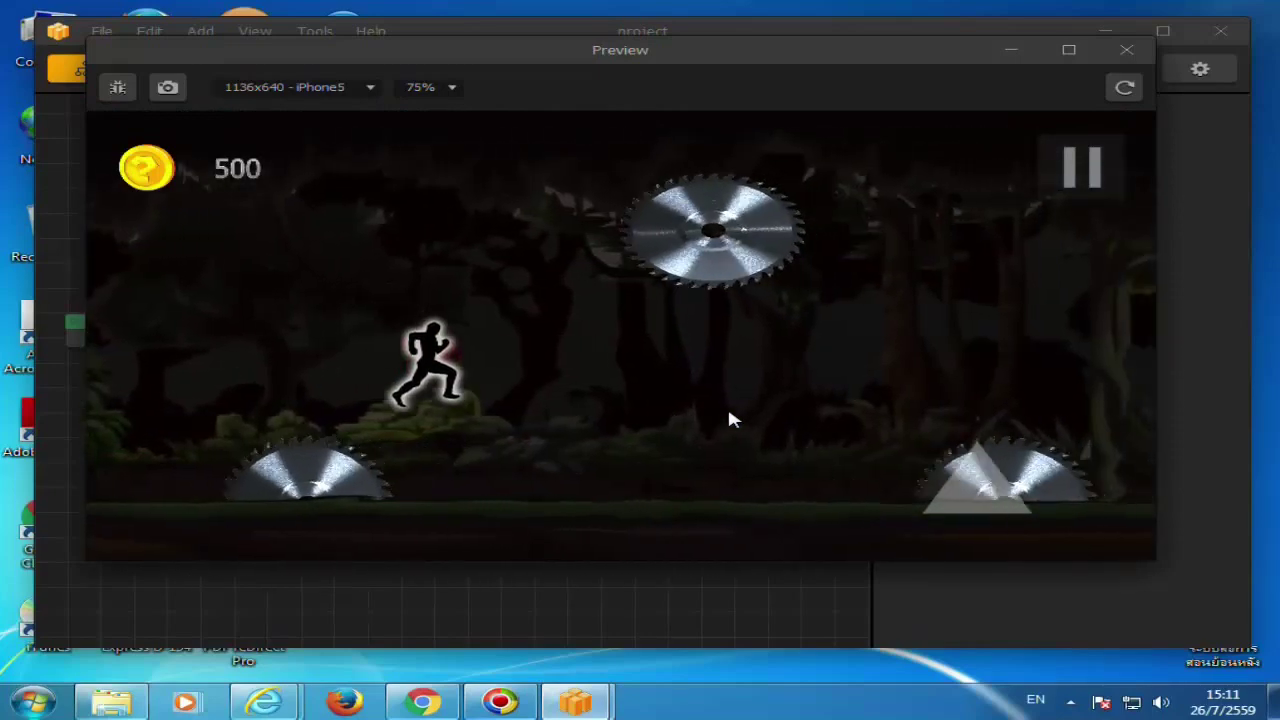
pyautogui.click(729, 420)
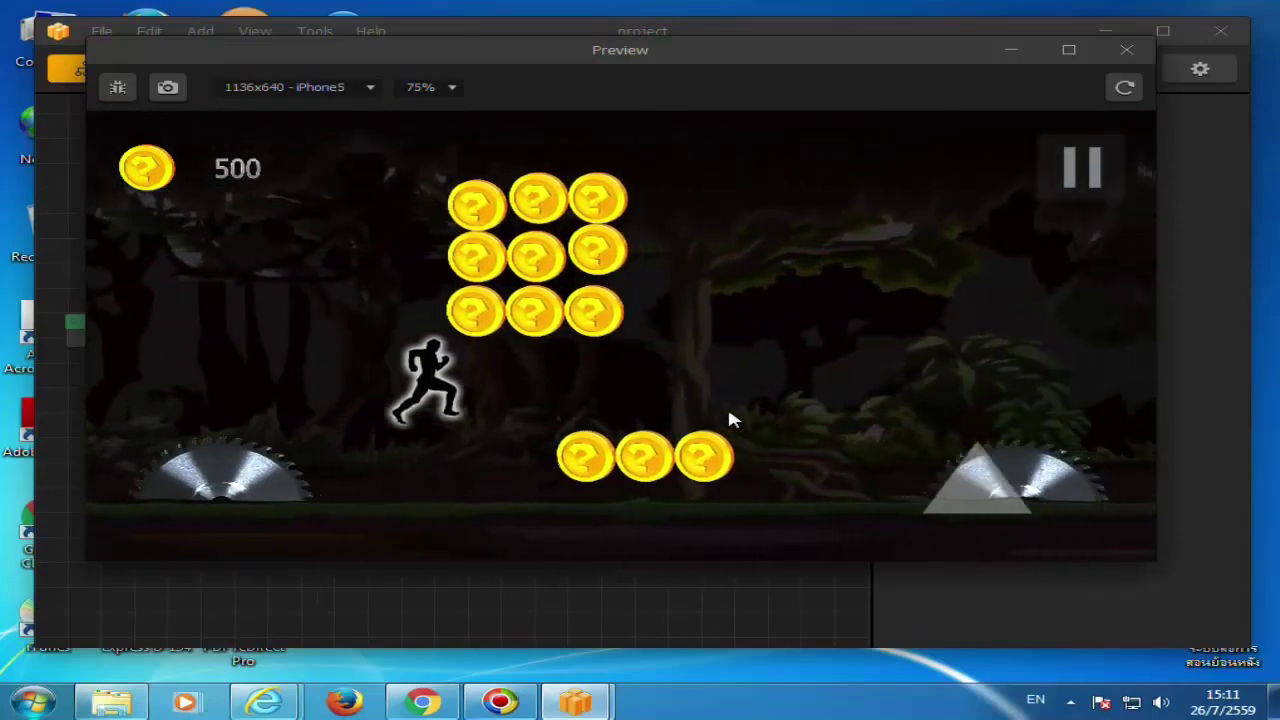
pyautogui.click(729, 413)
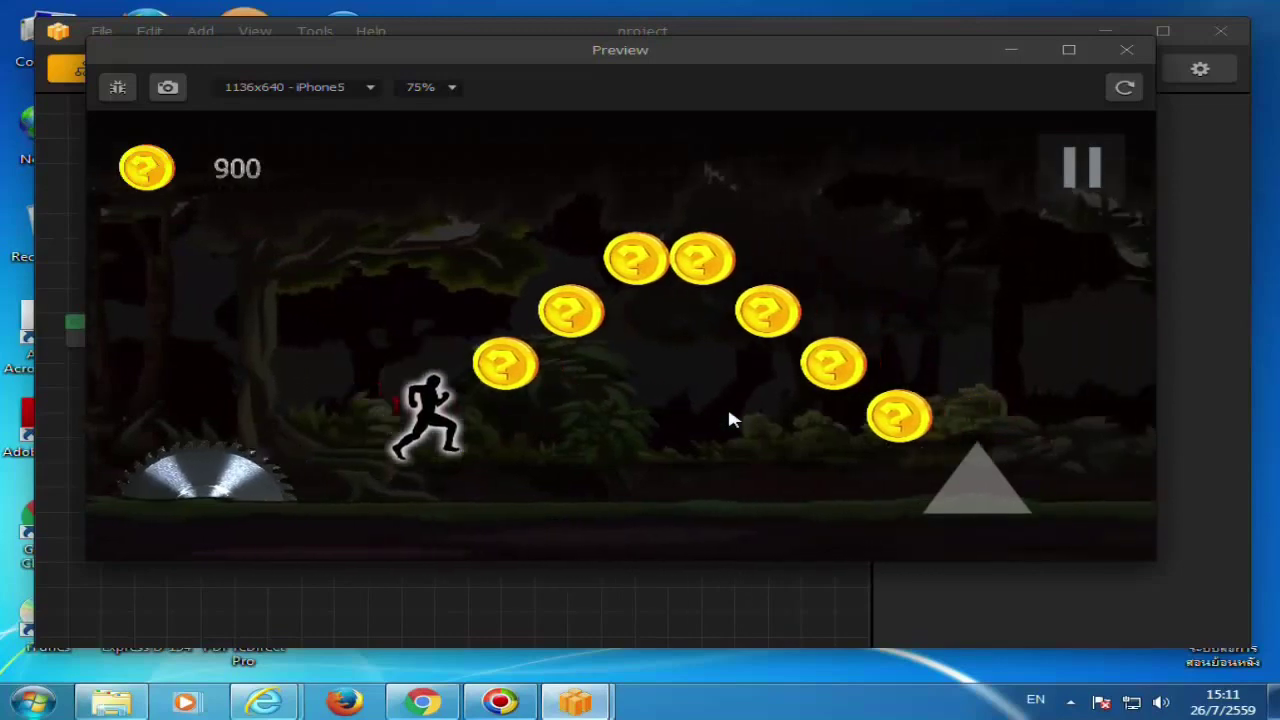
pyautogui.click(729, 420)
pyautogui.click(729, 420)
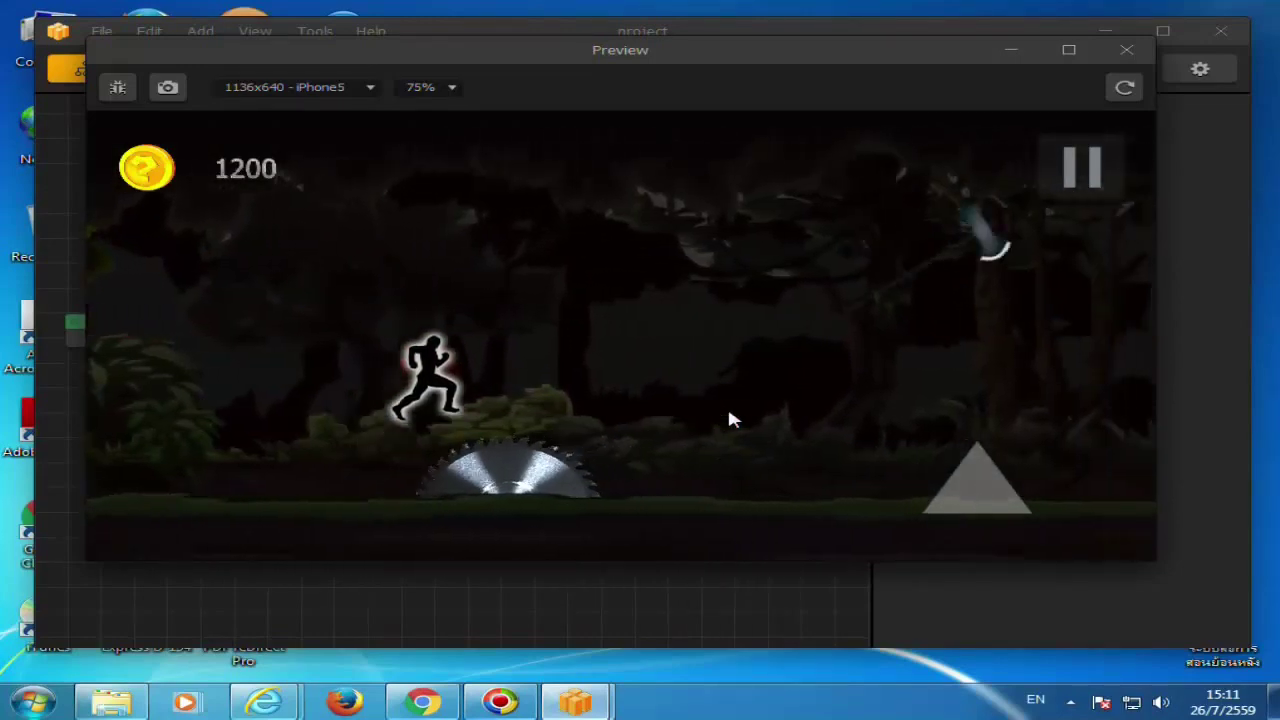
pyautogui.click(729, 420)
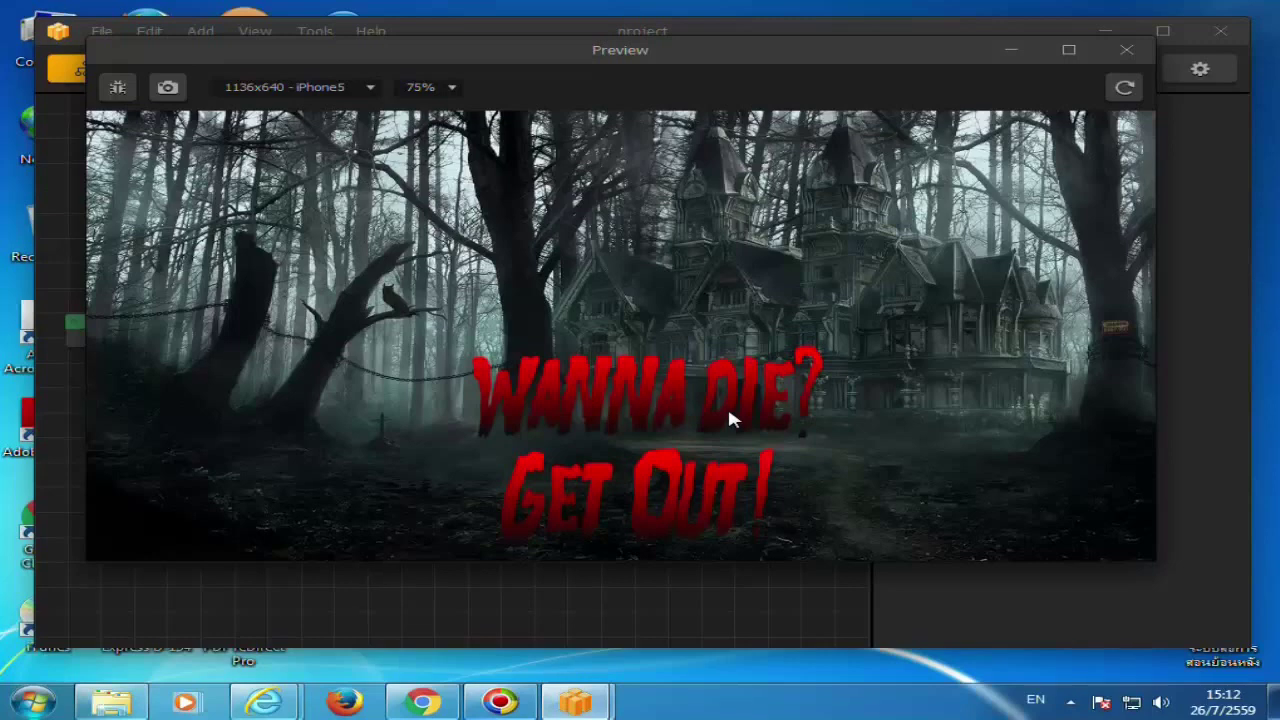
# Start a new run from the title screen and jump over the first saws.
pyautogui.click(614, 409)
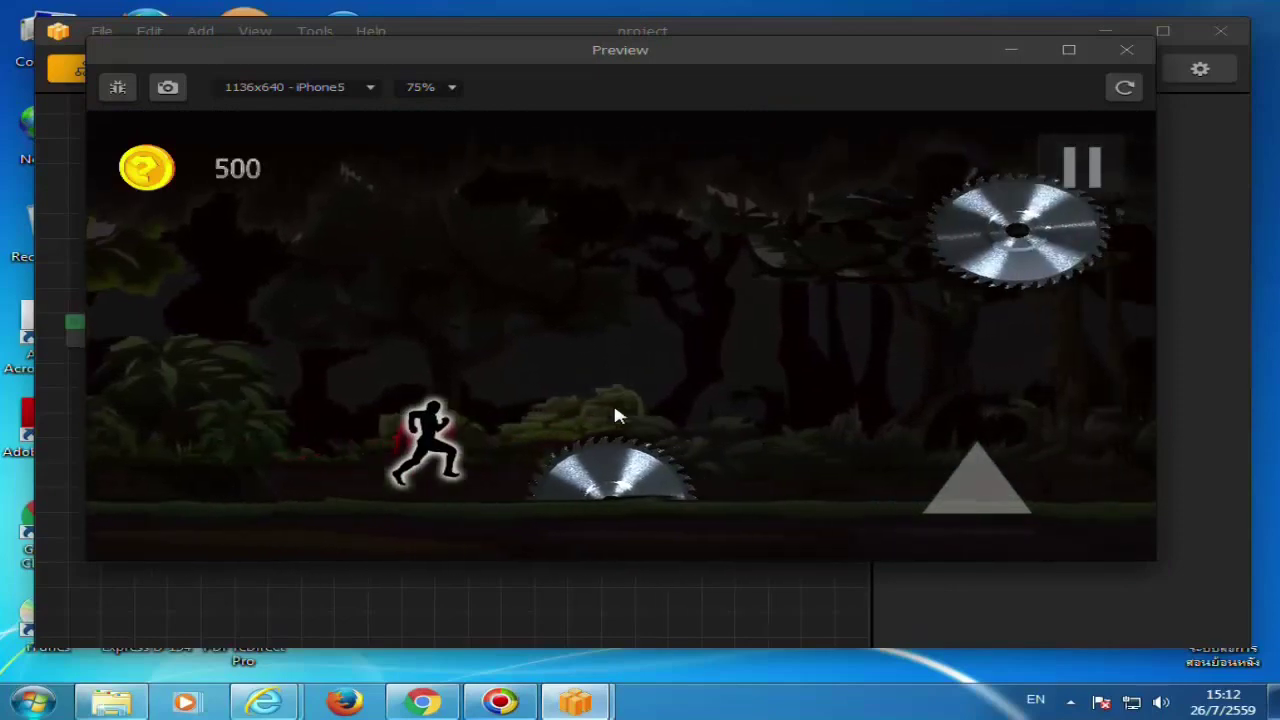
pyautogui.click(617, 416)
pyautogui.click(617, 416)
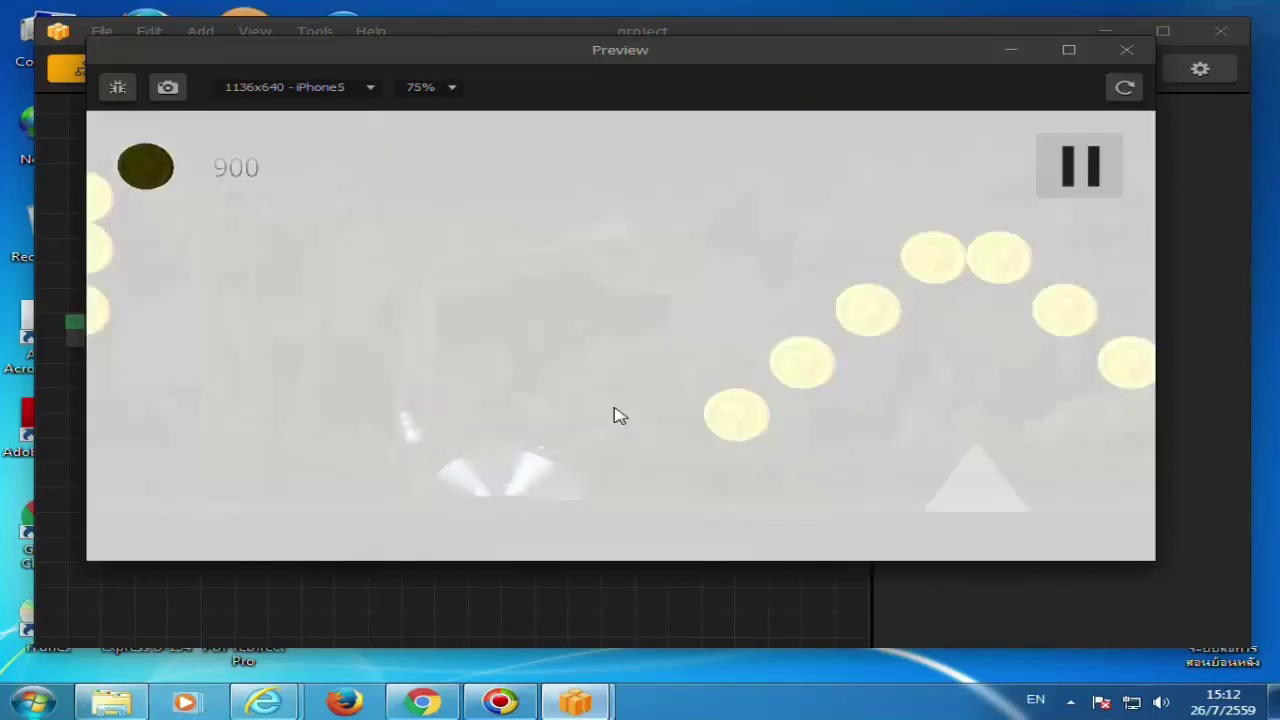
# Restart after losing and jump over saws while collecting coins.
pyautogui.click(615, 405)
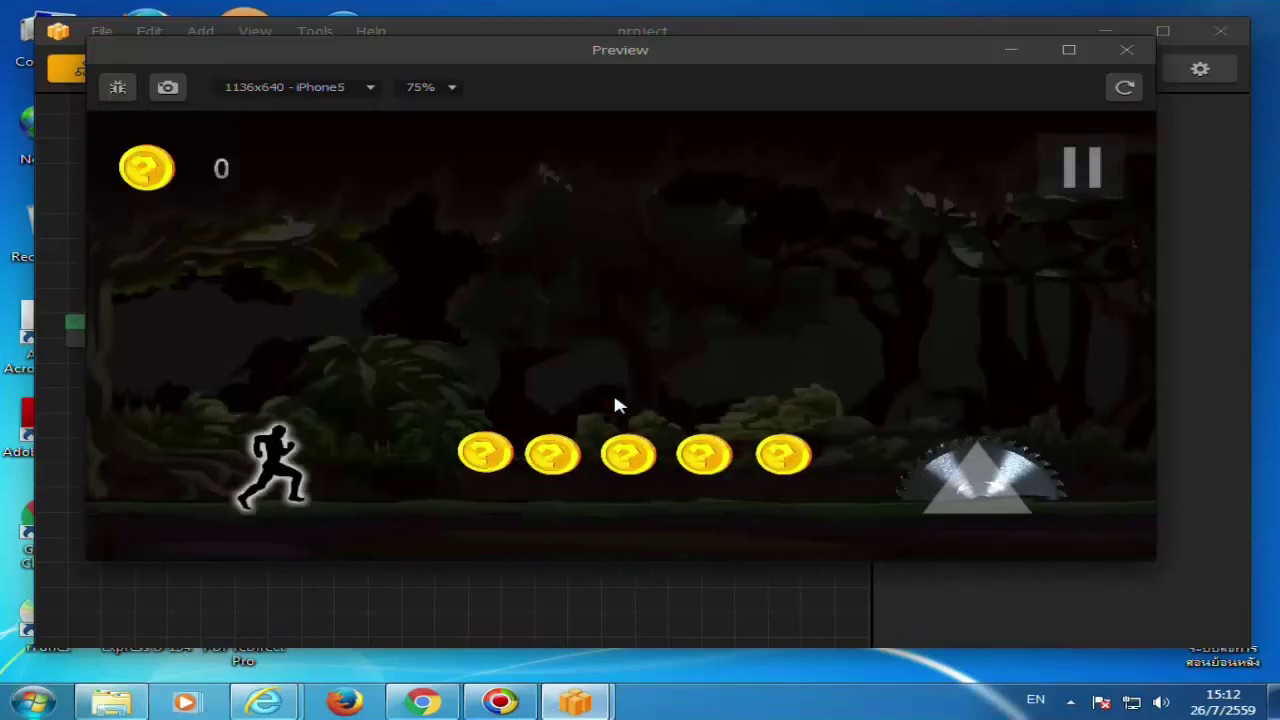
pyautogui.click(615, 405)
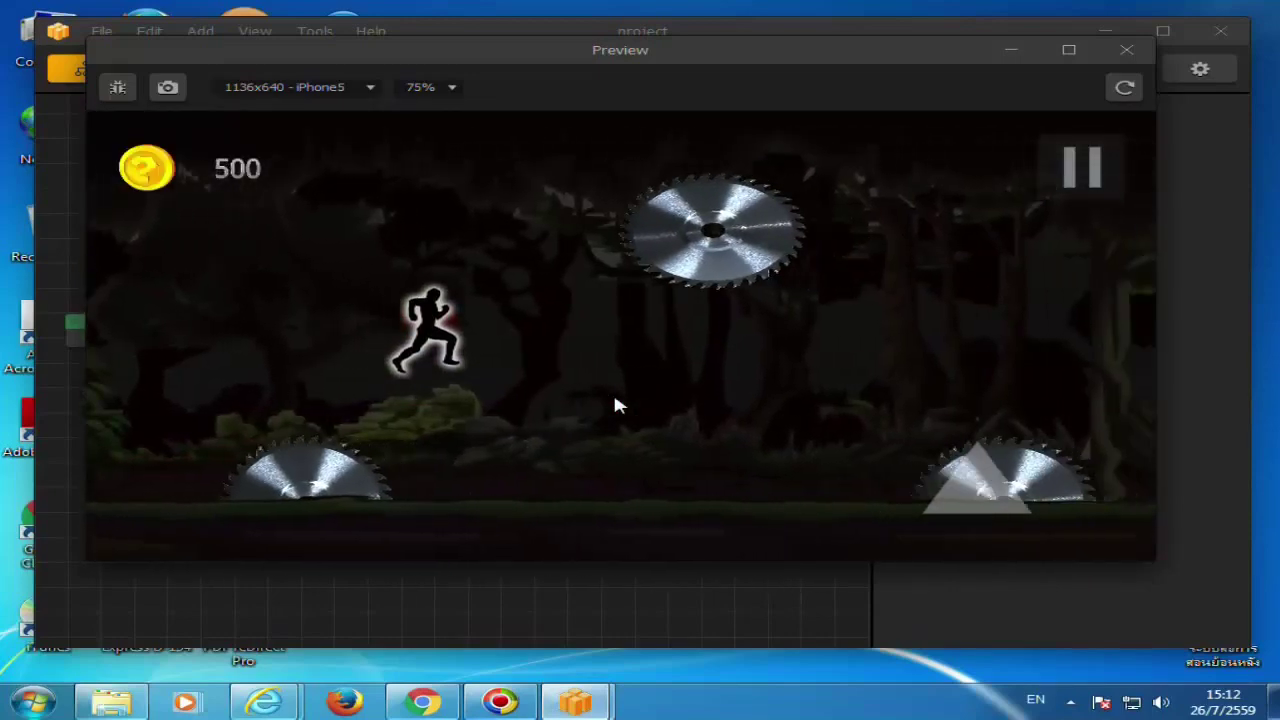
pyautogui.click(615, 405)
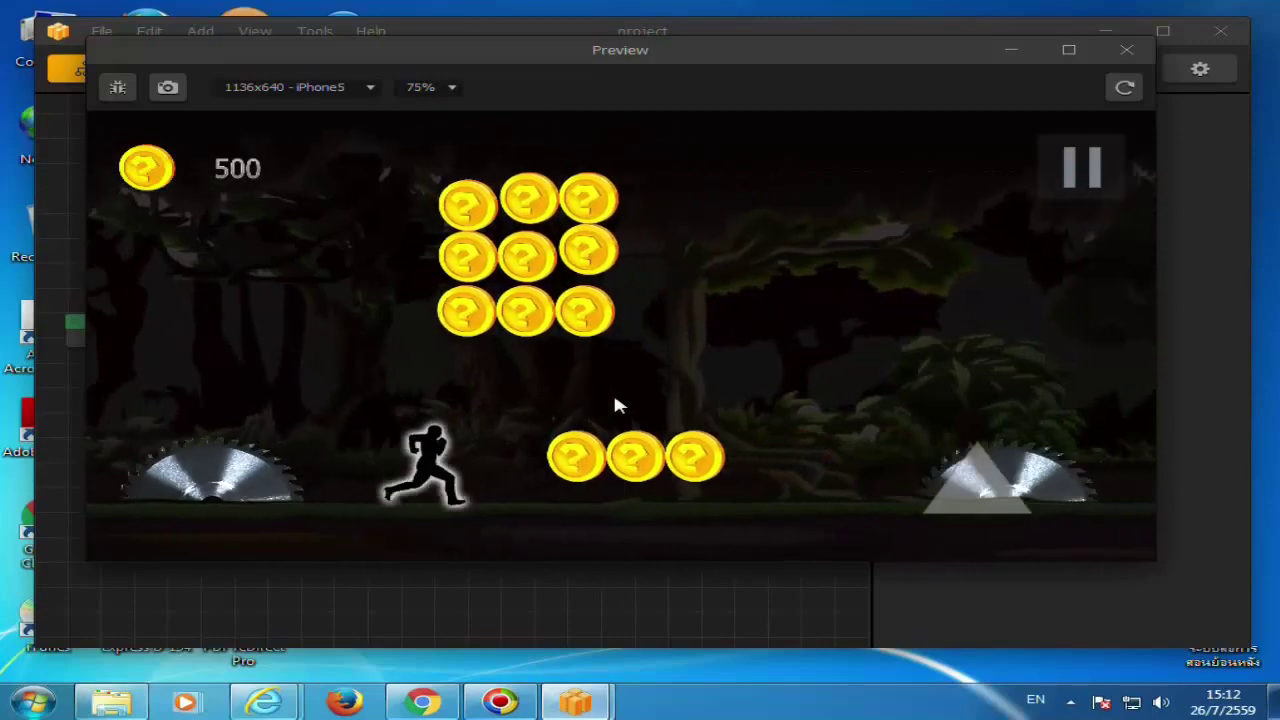
pyautogui.click(615, 403)
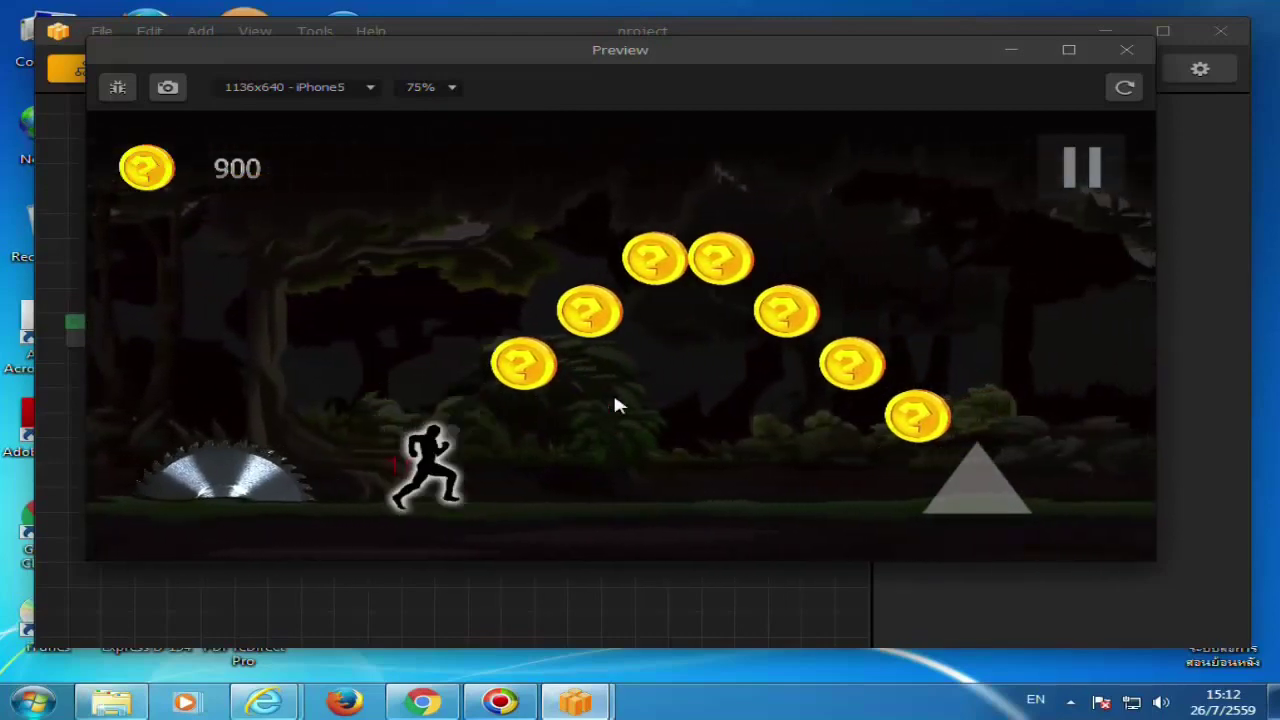
pyautogui.click(615, 405)
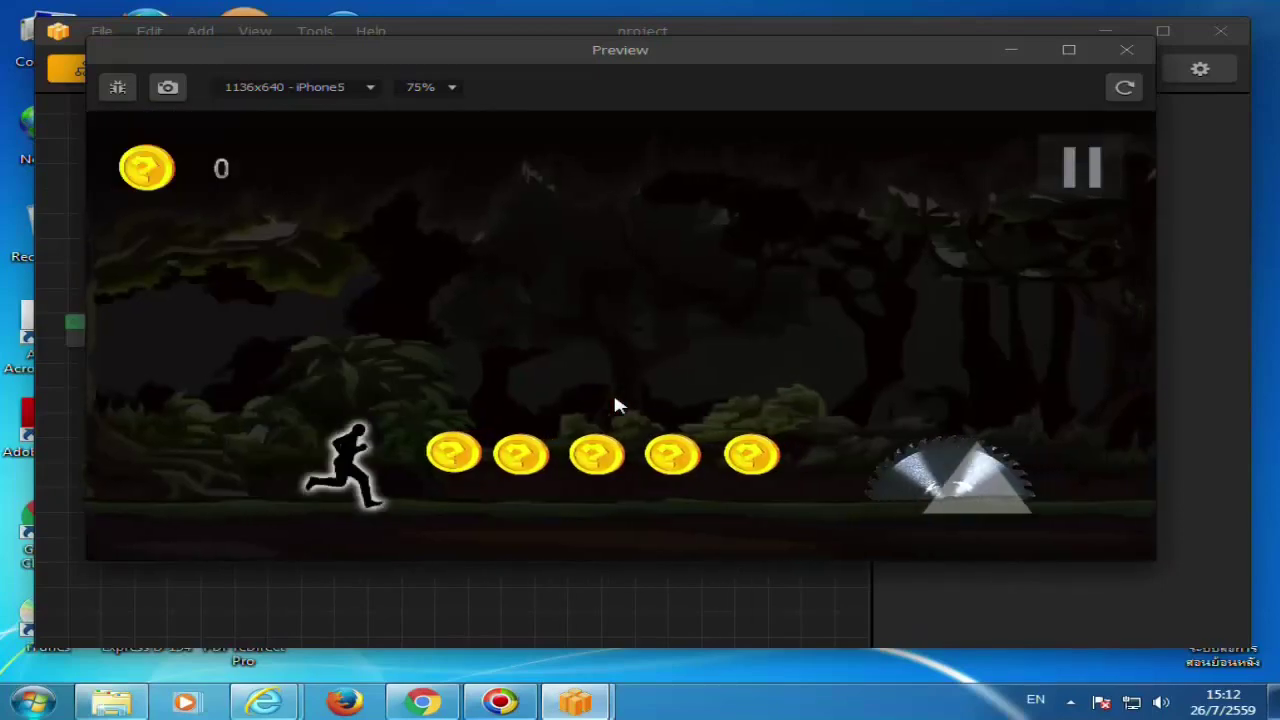
pyautogui.click(615, 405)
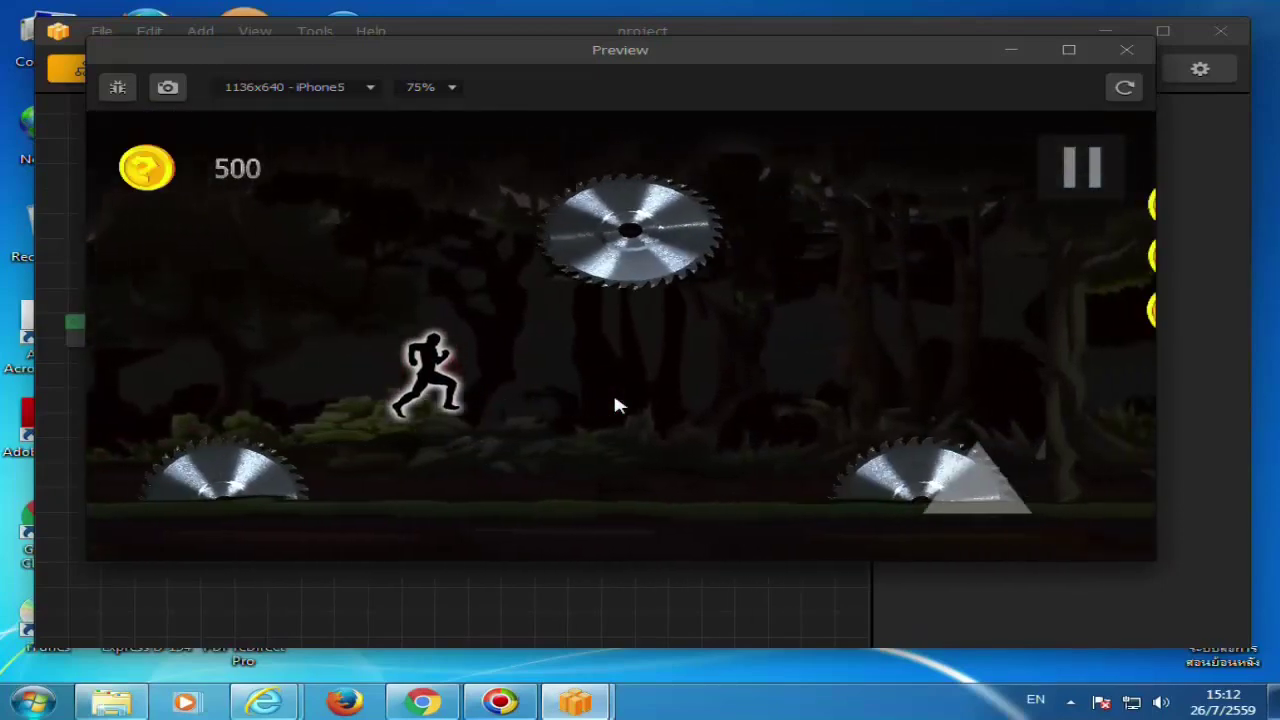
pyautogui.click(615, 400)
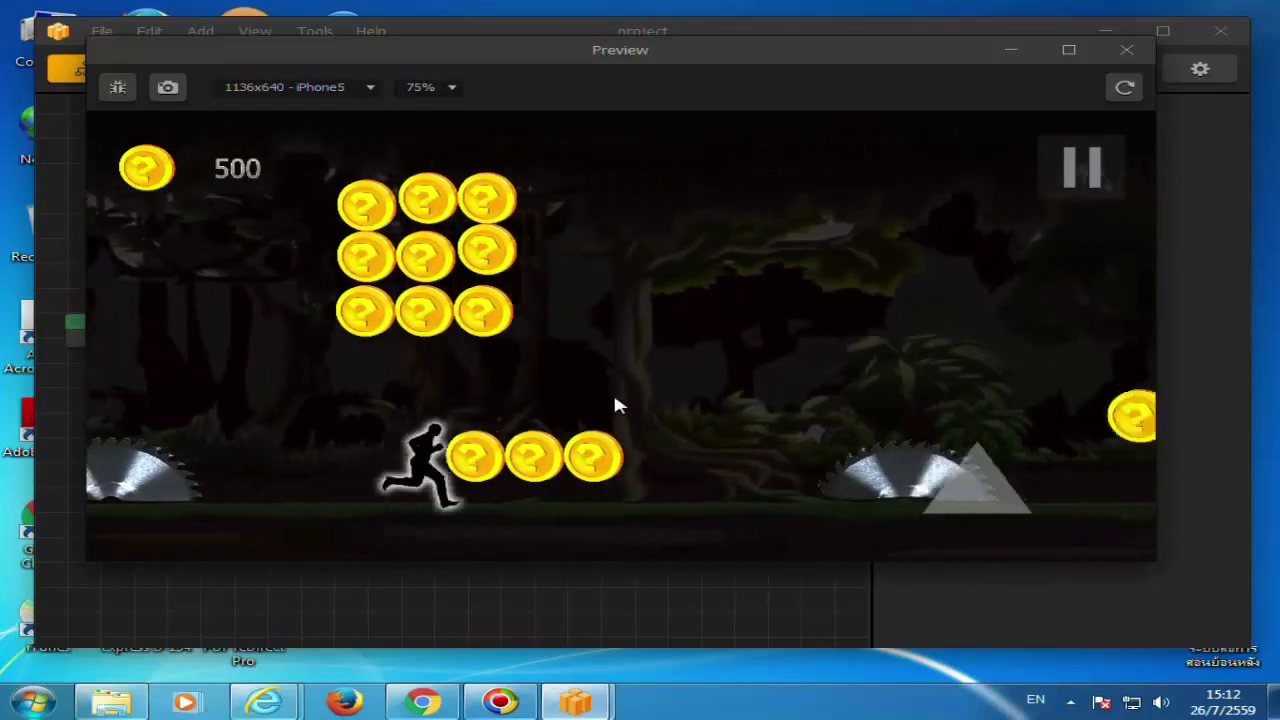
pyautogui.click(615, 405)
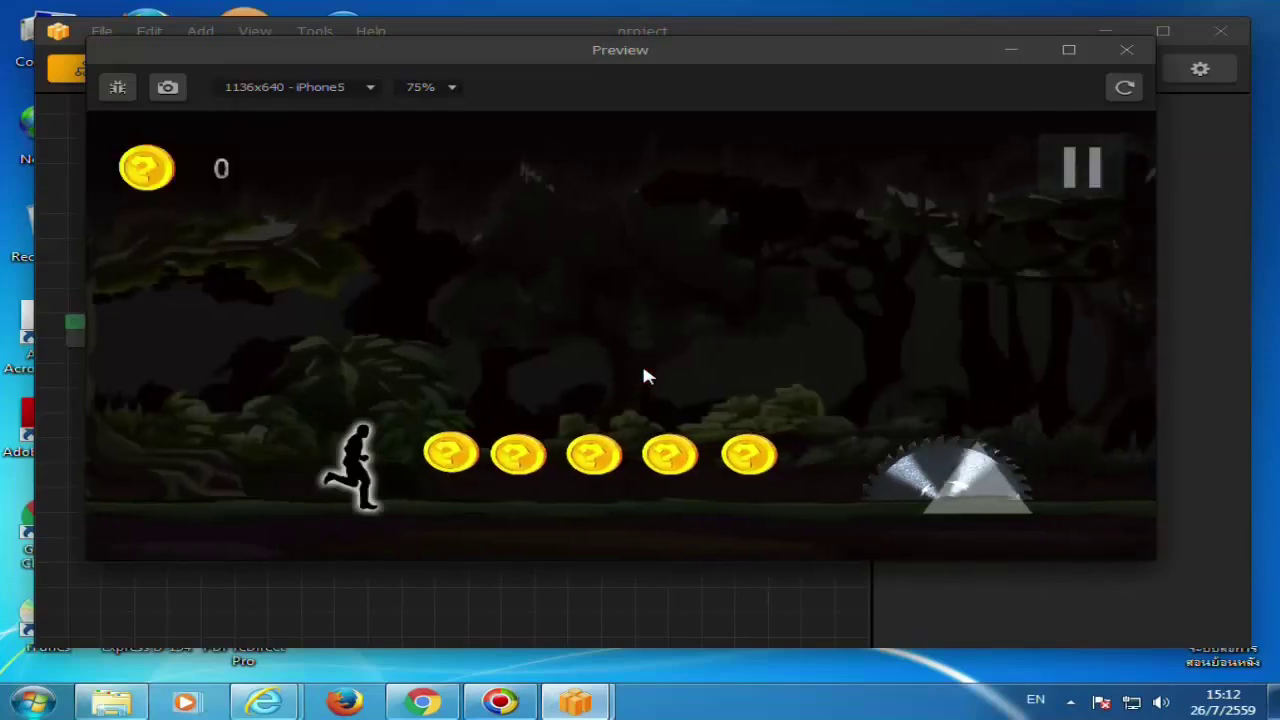
# Jump over the remaining ground saws until the run ends at 1100, then close the preview with Escape.
pyautogui.click(645, 376)
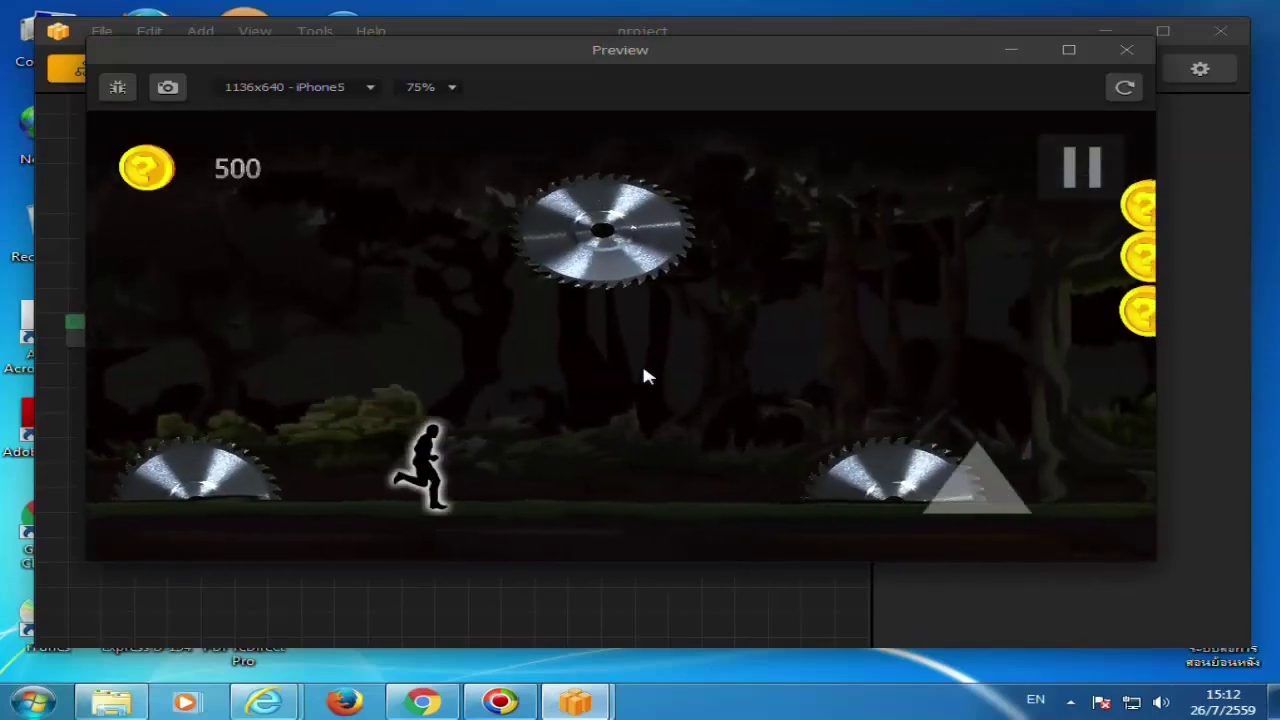
pyautogui.click(645, 376)
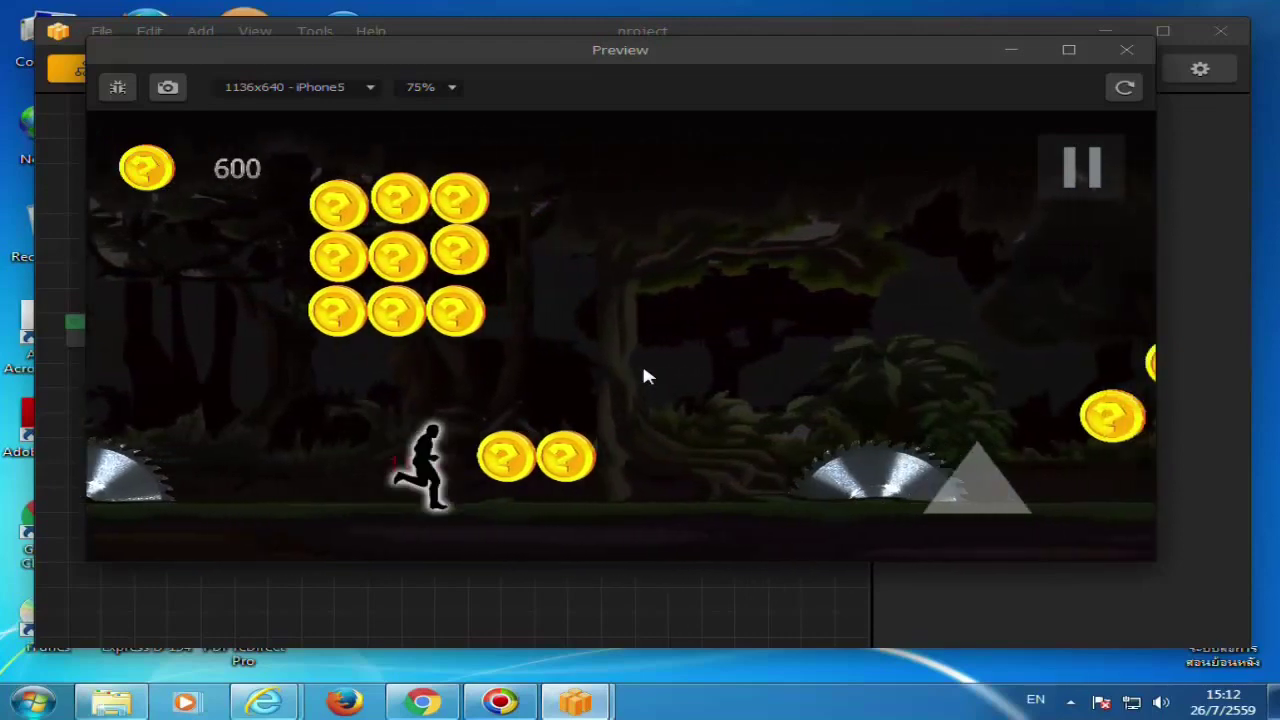
pyautogui.click(645, 376)
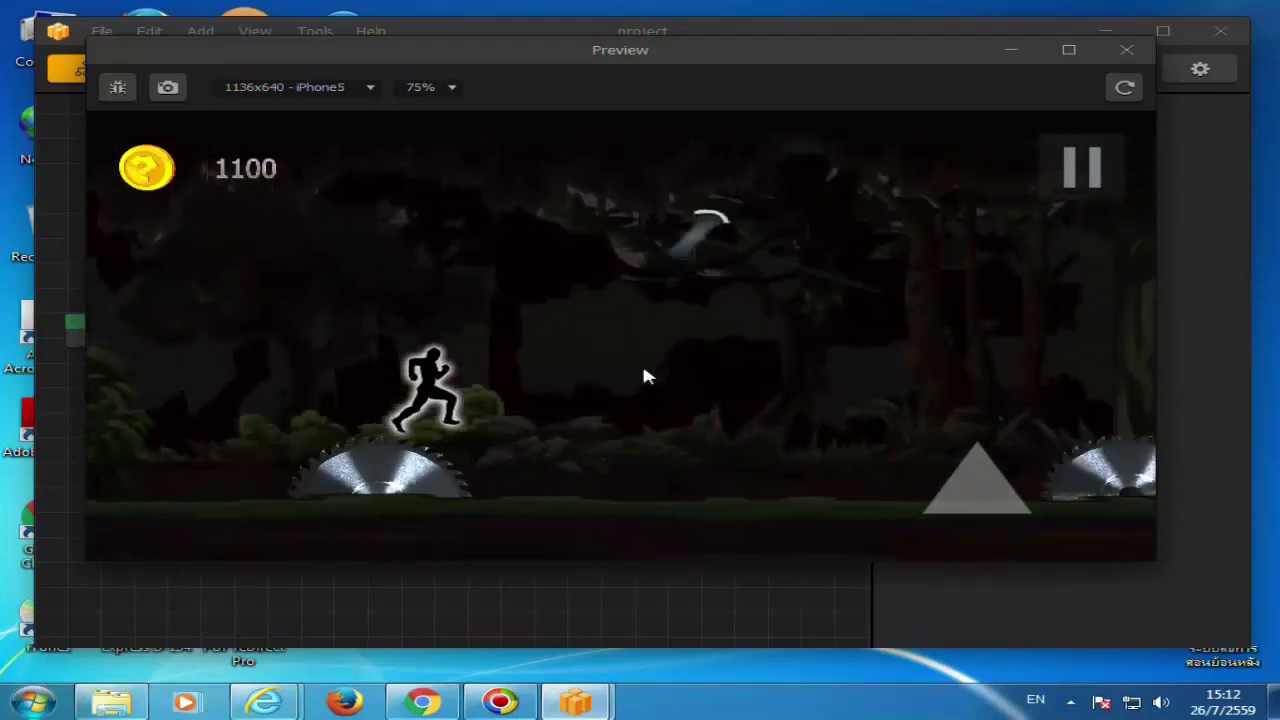
pyautogui.click(644, 372)
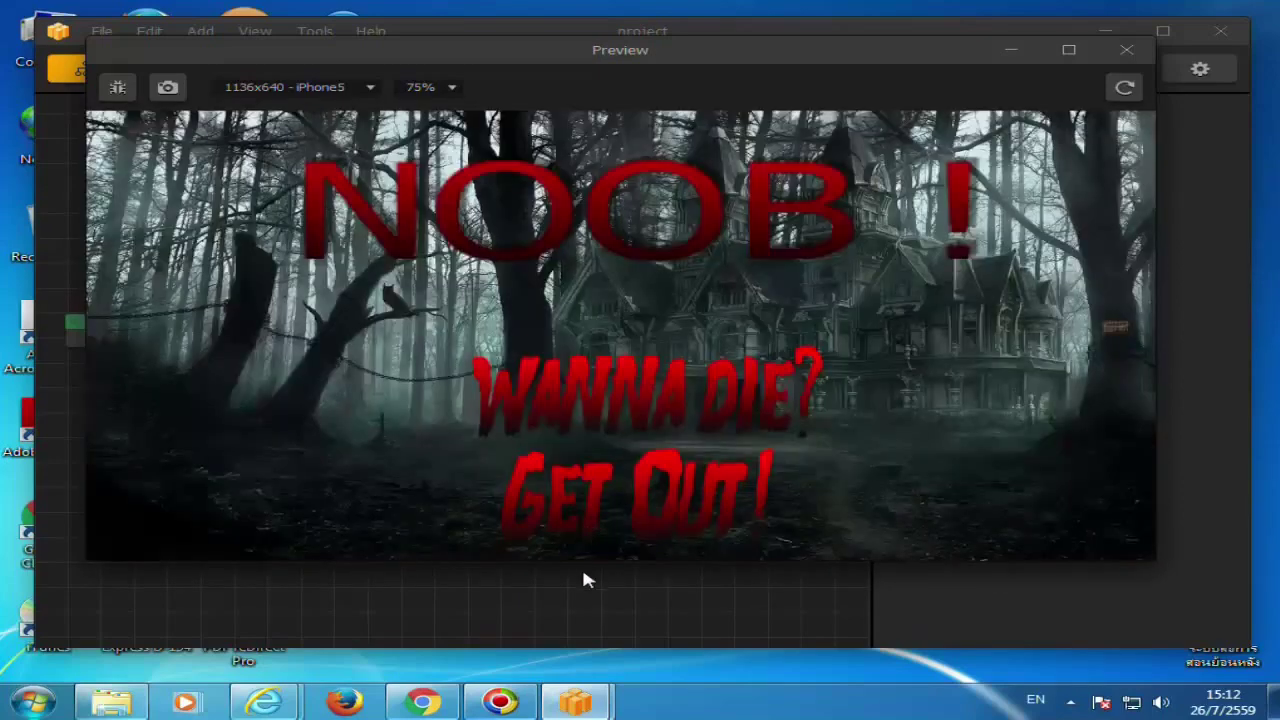
pyautogui.press('Escape')
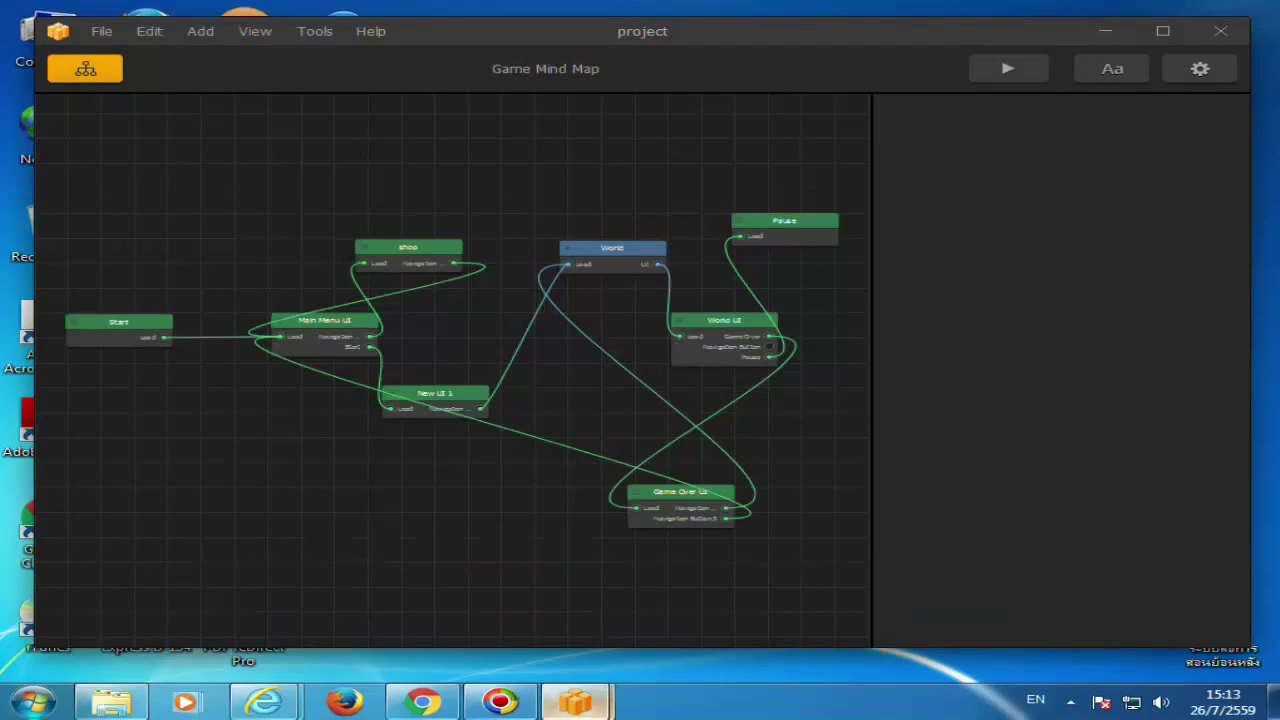
# Bring back and close the lingering Preview window, then open the World node from the mind map.
pyautogui.moveTo(575, 702)
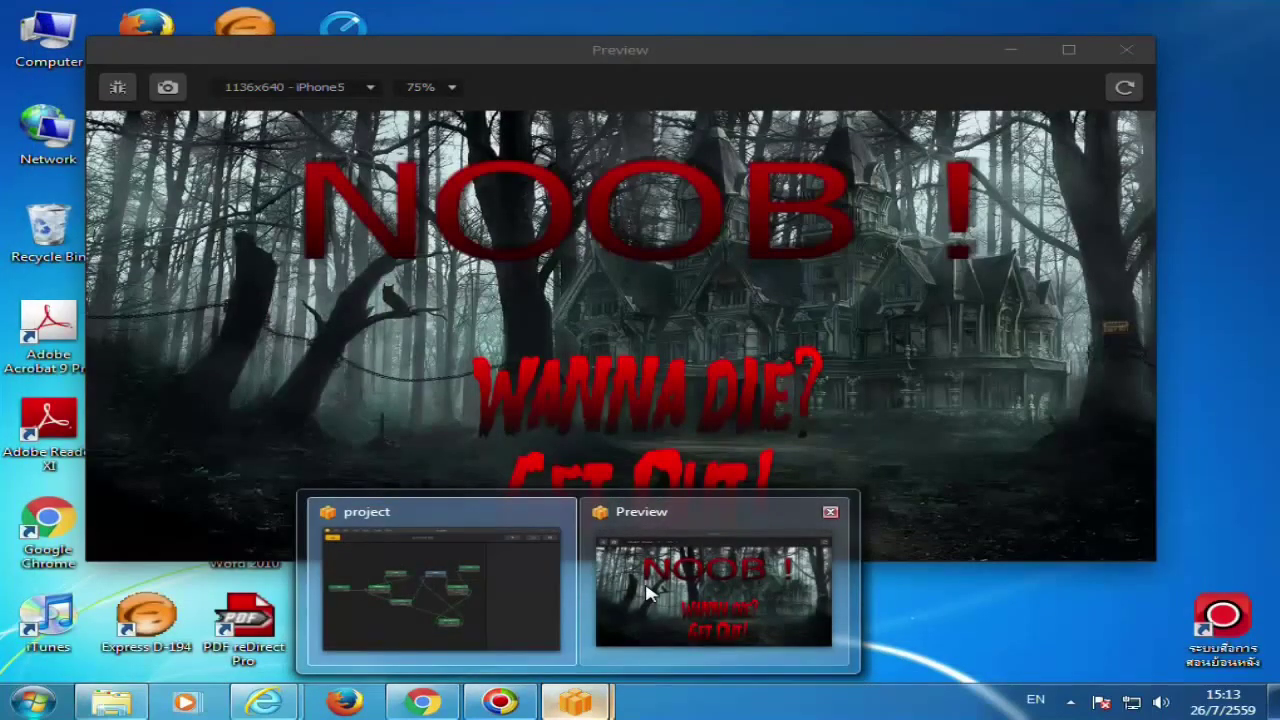
pyautogui.click(647, 594)
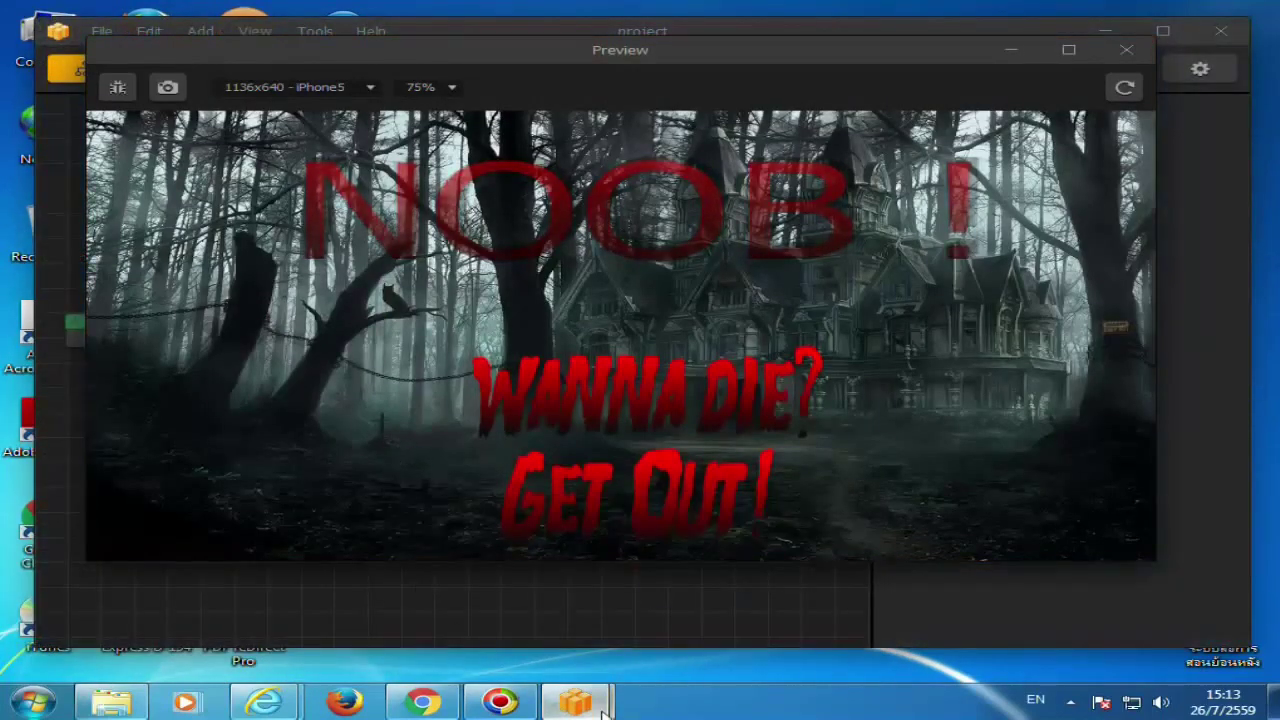
pyautogui.moveTo(590, 708)
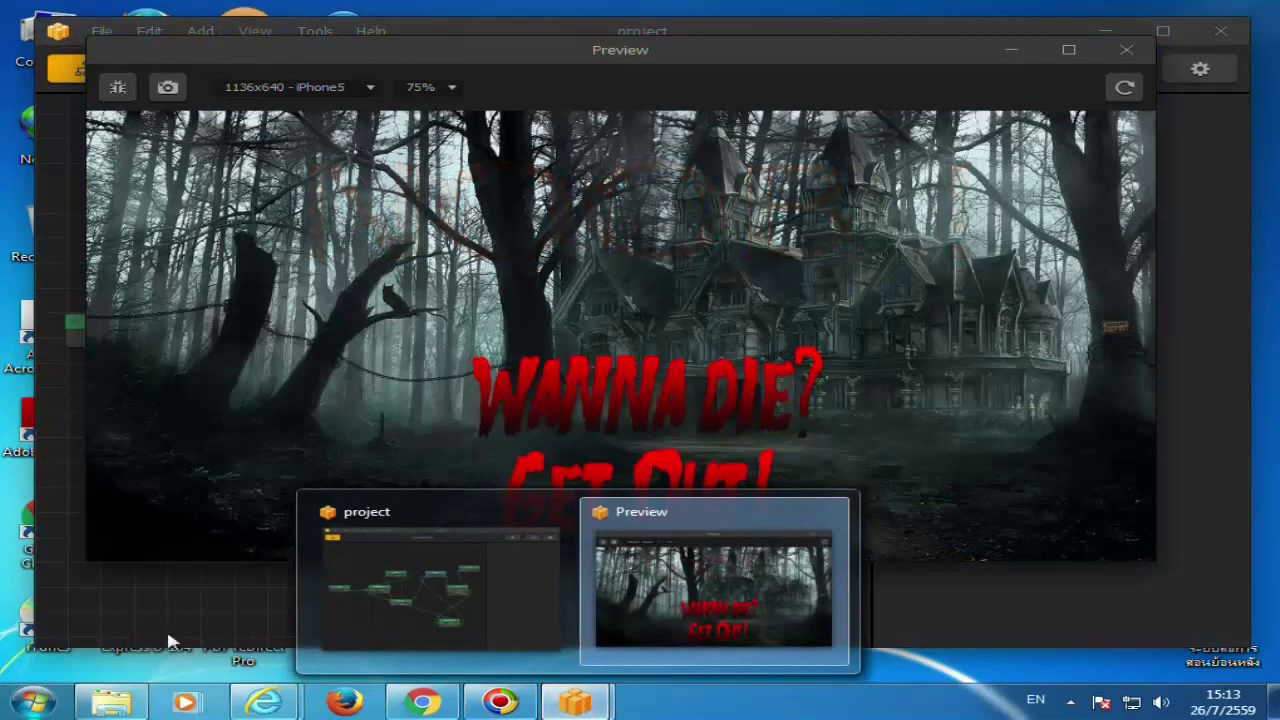
pyautogui.click(1126, 49)
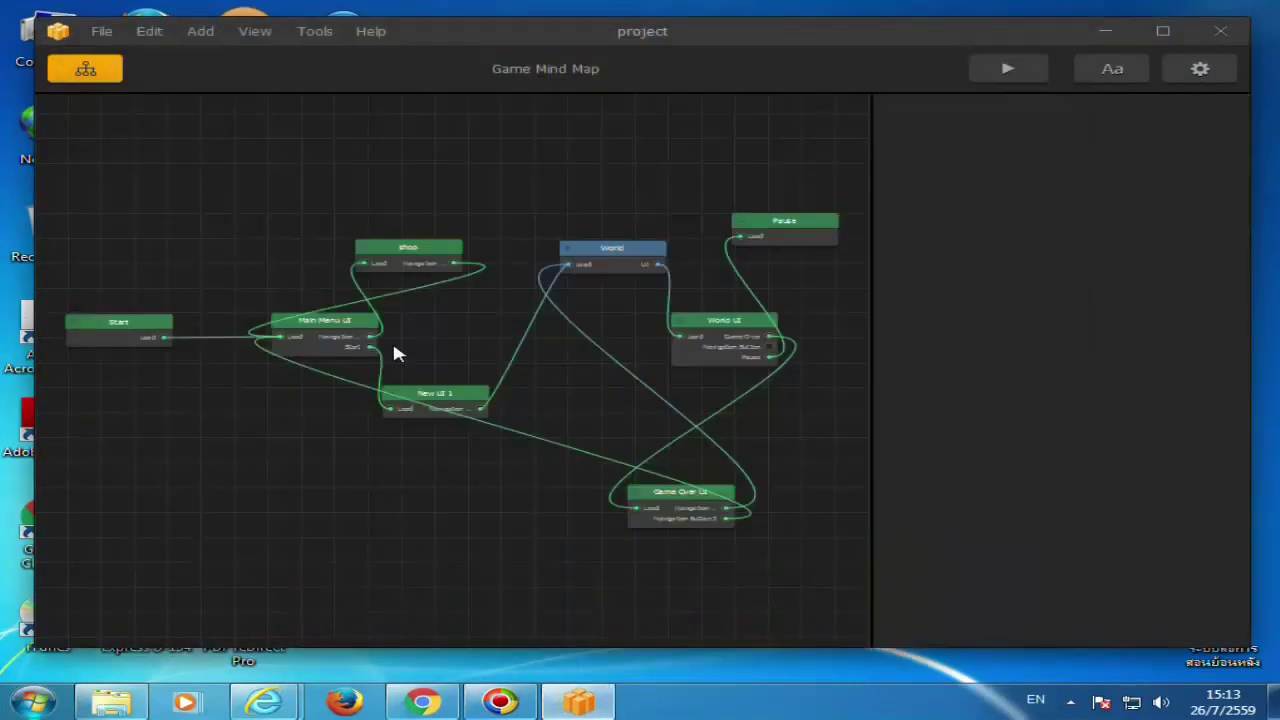
pyautogui.doubleClick(617, 272)
# Select character Matin under Characters and change its Max Speed from 80.001 to 50.
pyautogui.scroll(3, 547, 345)
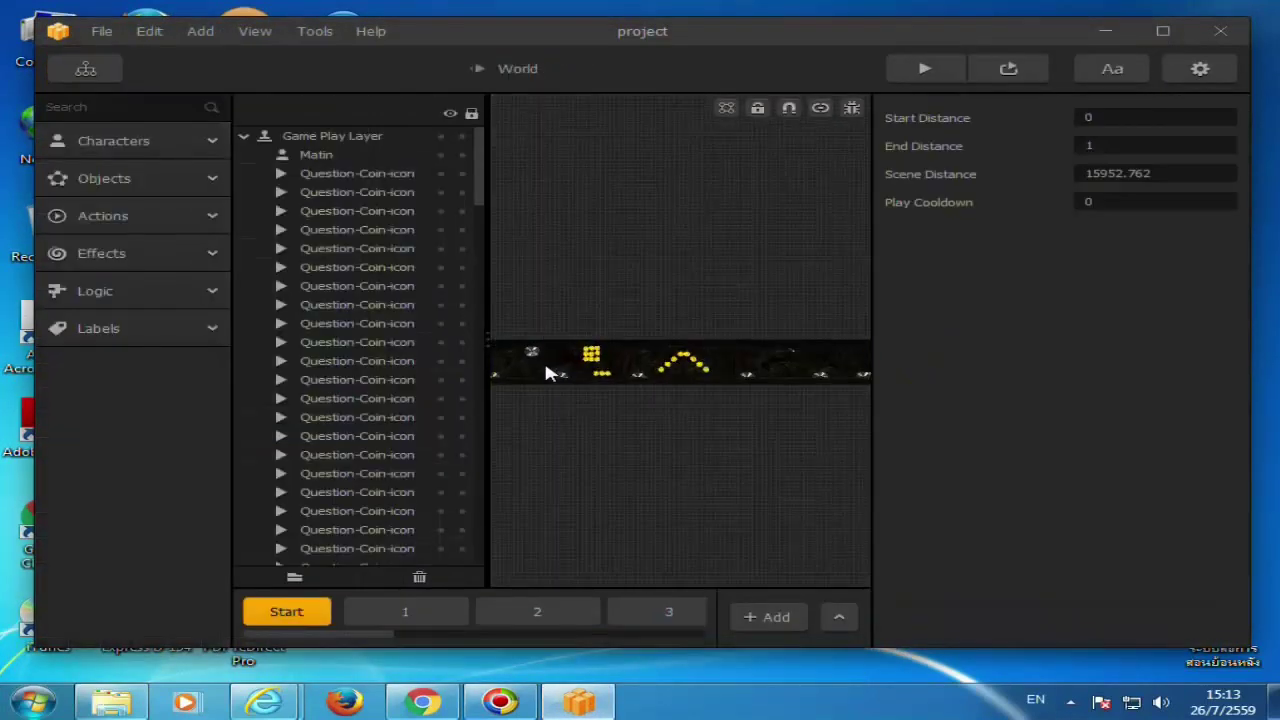
pyautogui.click(117, 148)
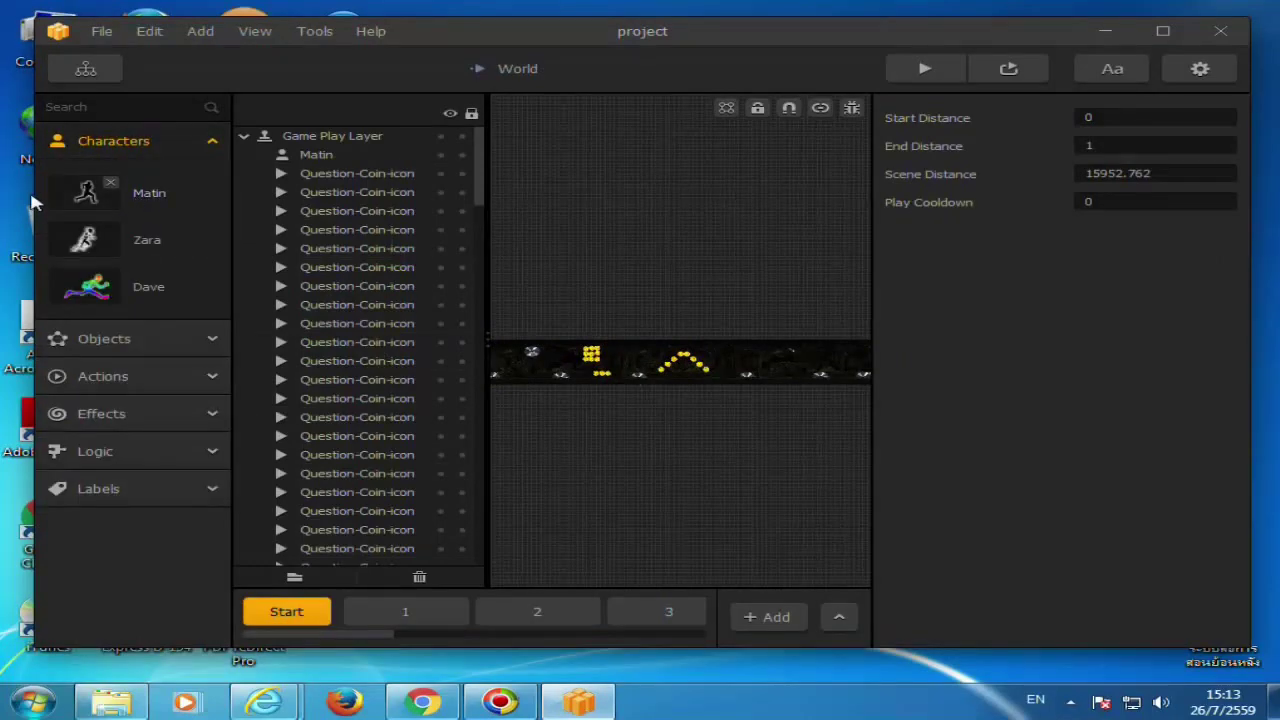
pyautogui.click(86, 192)
pyautogui.scroll(-5, 1172, 331)
pyautogui.scroll(-5, 1160, 356)
pyautogui.scroll(-1, 1160, 356)
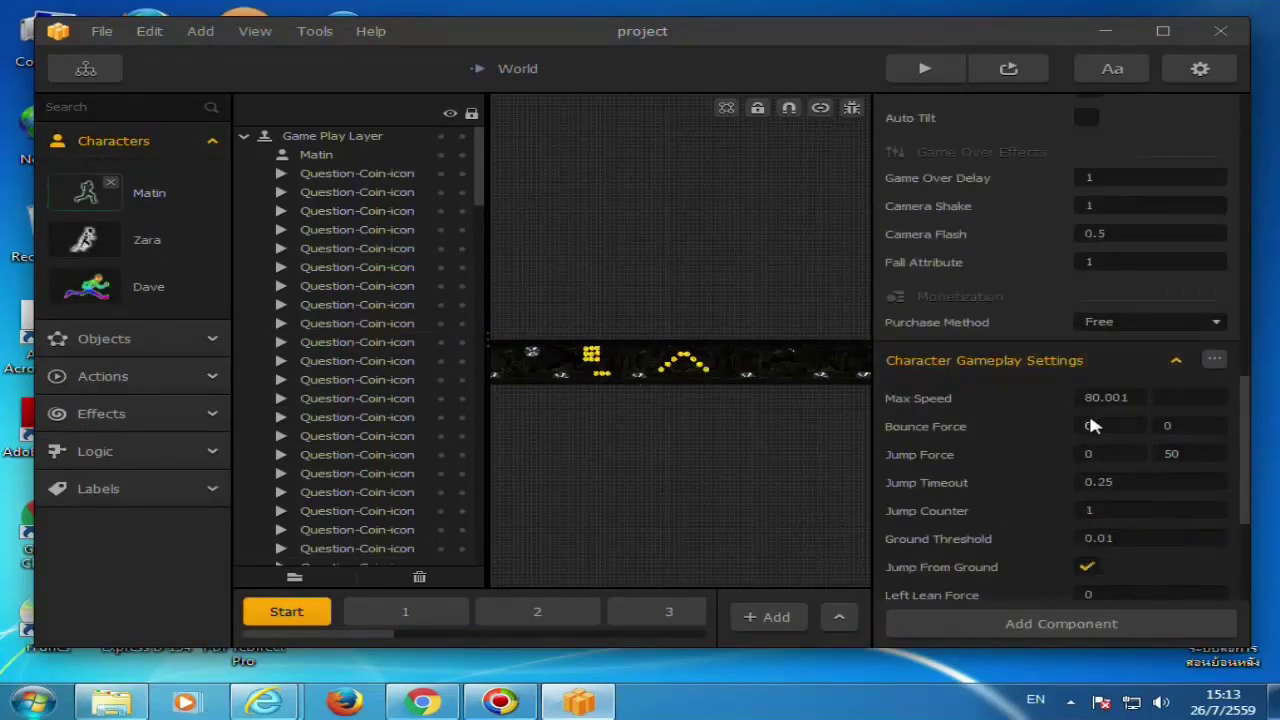
pyautogui.write('25')
pyautogui.press('BackSpace')
pyautogui.press('BackSpace')
pyautogui.write('50')
pyautogui.click(840, 443)
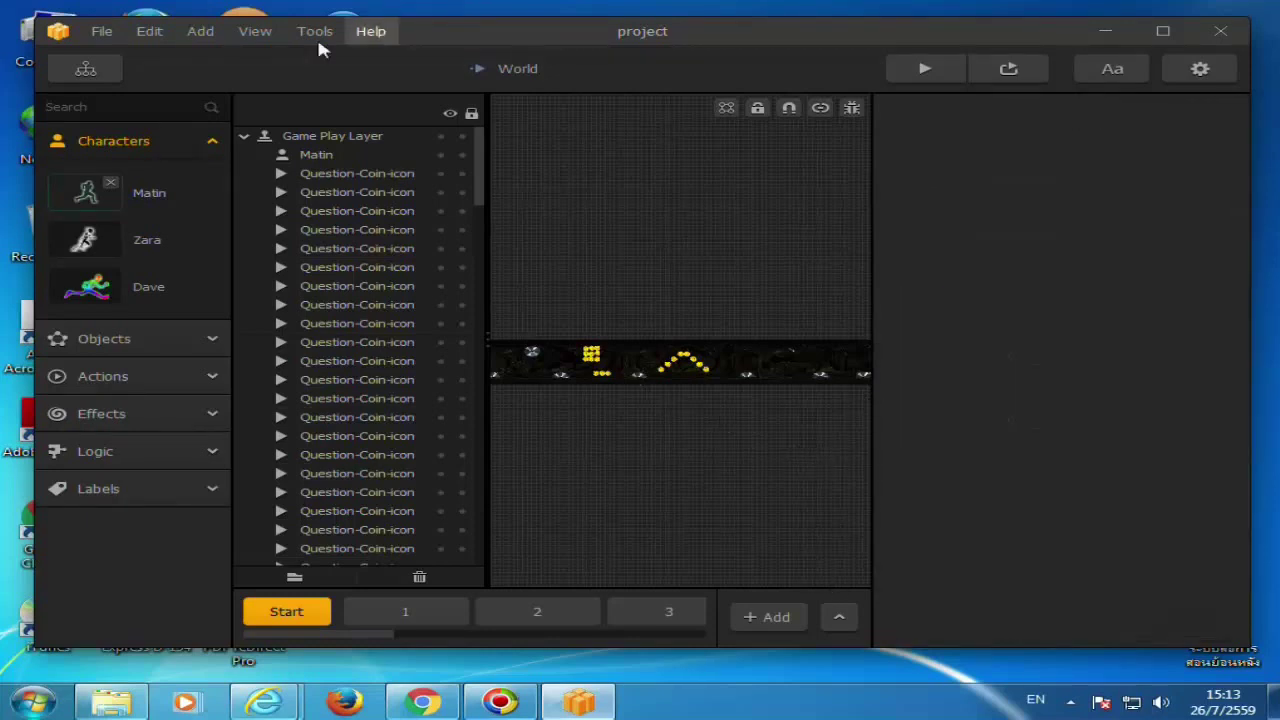
# Return to the Game Mind Map, reopen the World scene and start a preview.
pyautogui.click(80, 70)
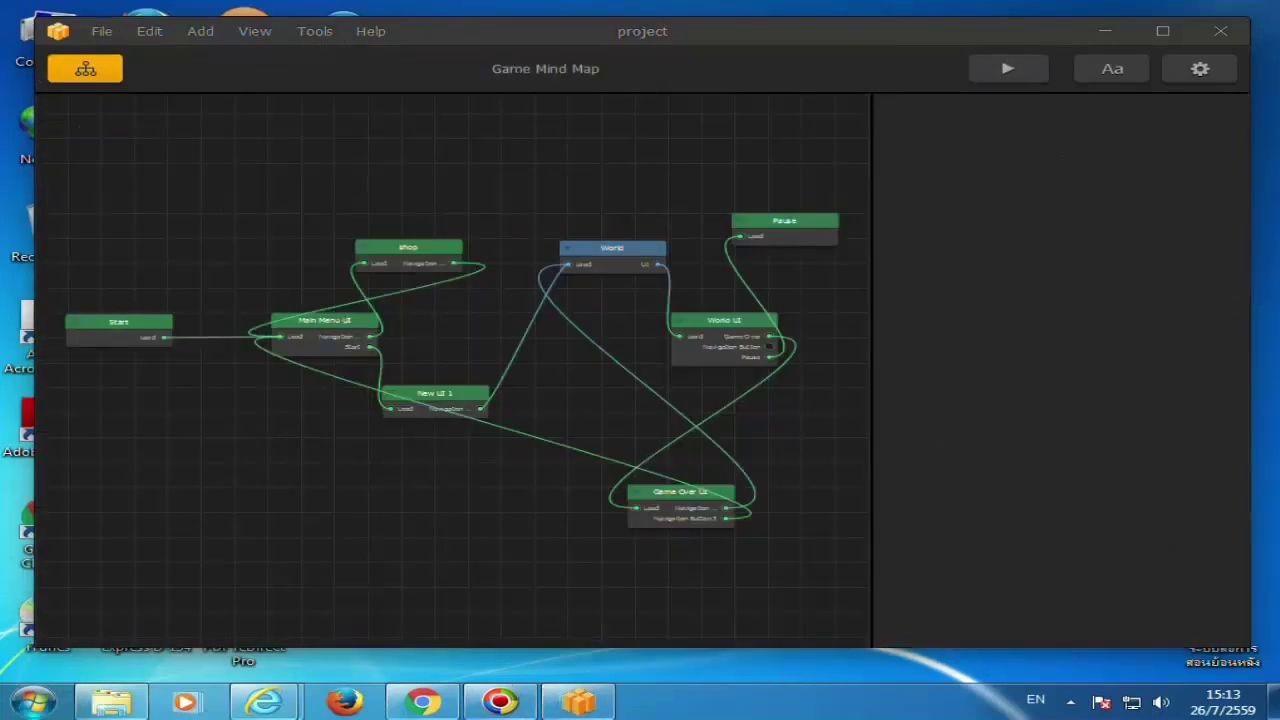
pyautogui.click(430, 400)
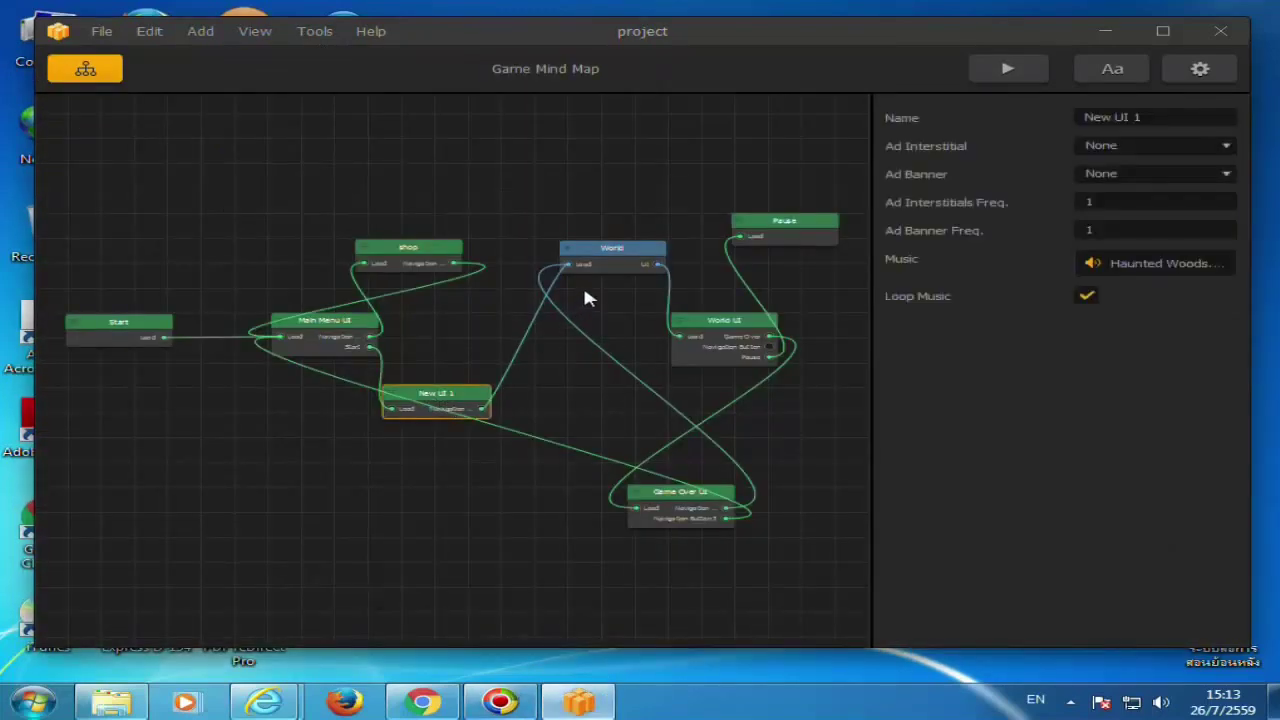
pyautogui.doubleClick(623, 248)
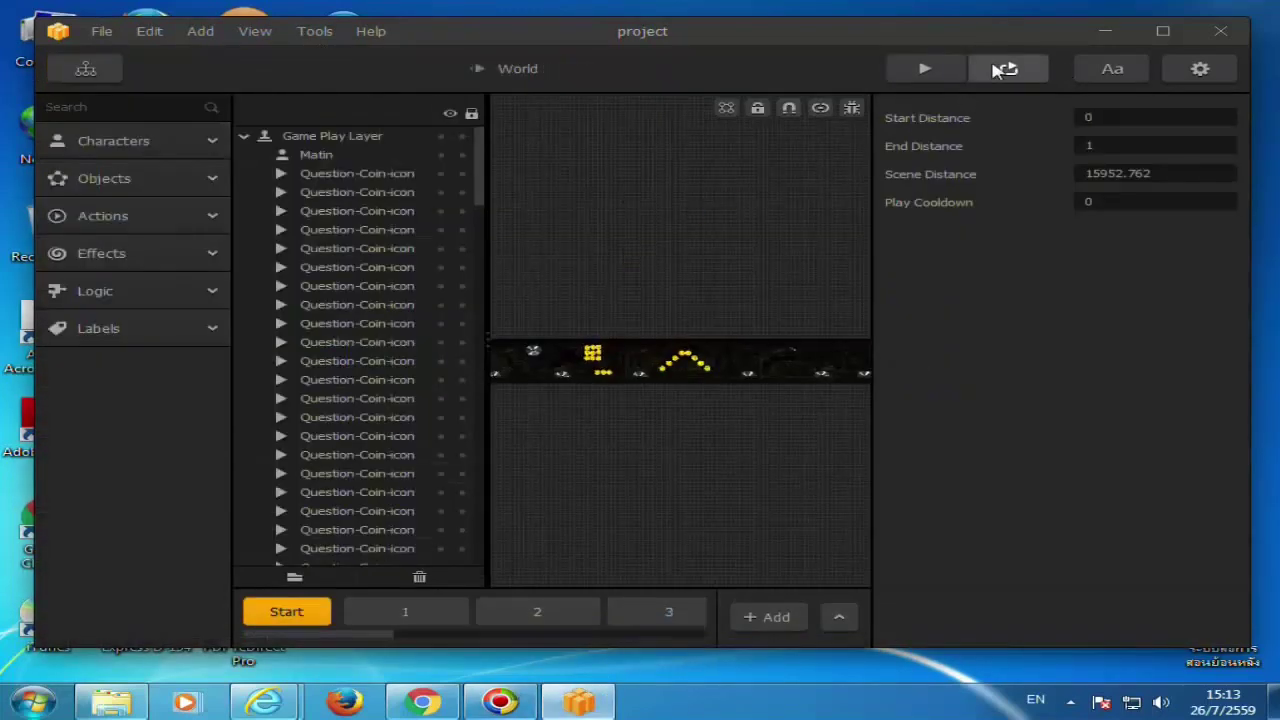
pyautogui.click(995, 70)
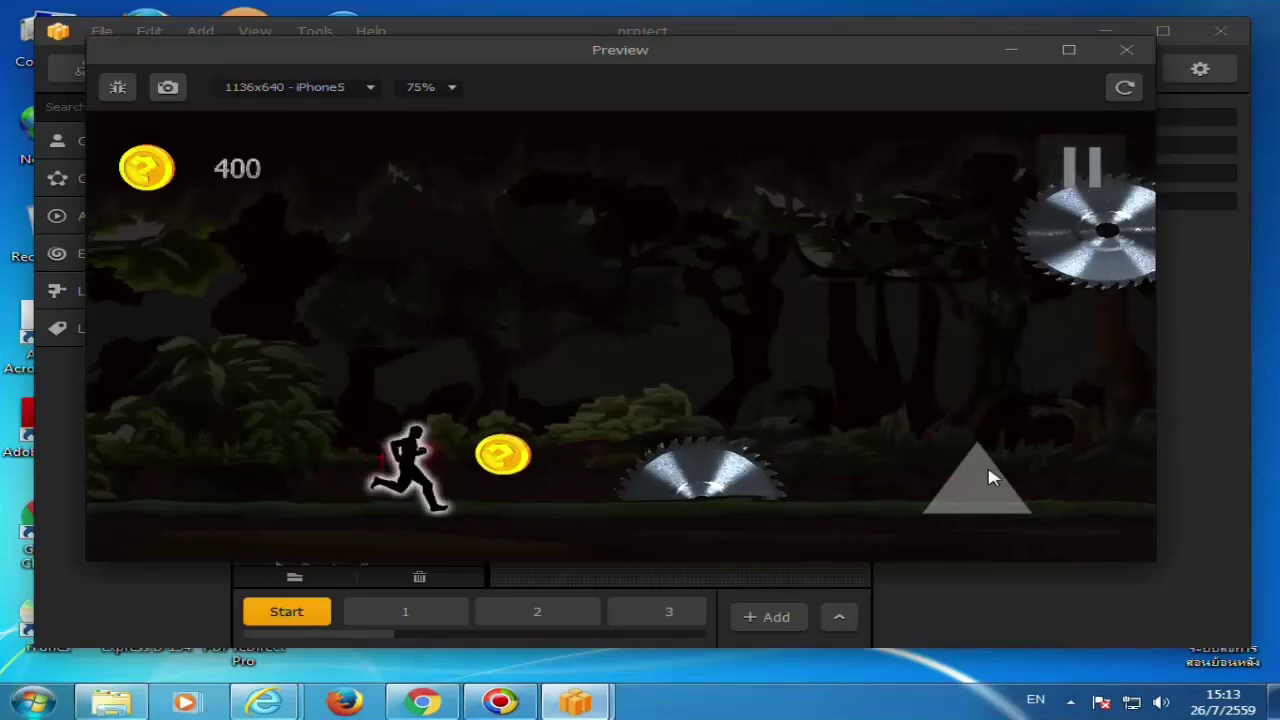
# Restart after game over and clear the first saw blades and the arc of coins.
pyautogui.click(990, 478)
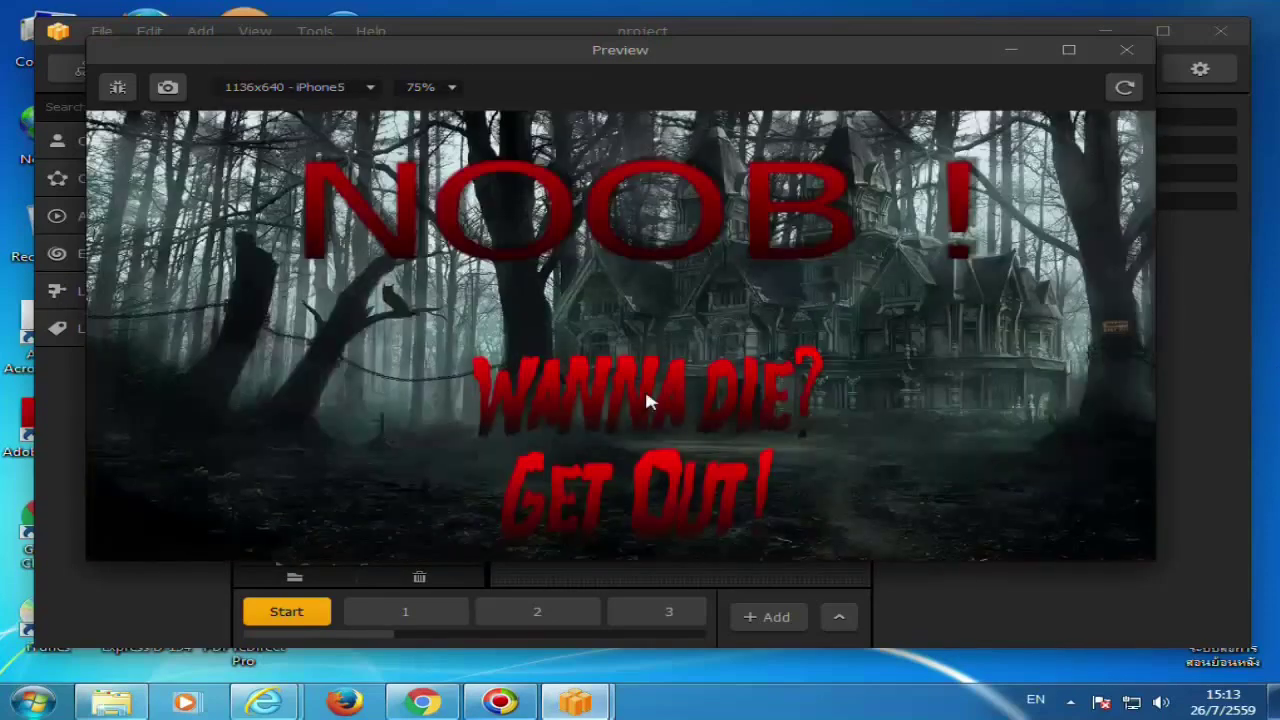
pyautogui.click(646, 401)
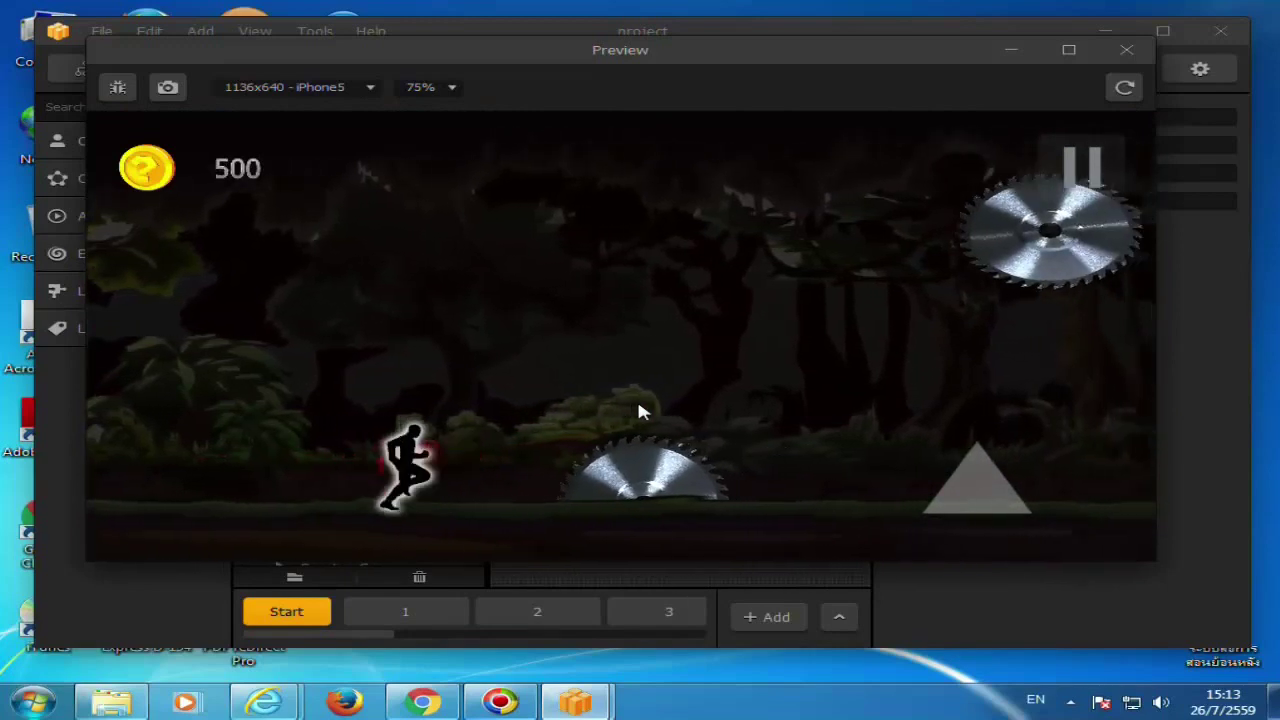
pyautogui.click(640, 408)
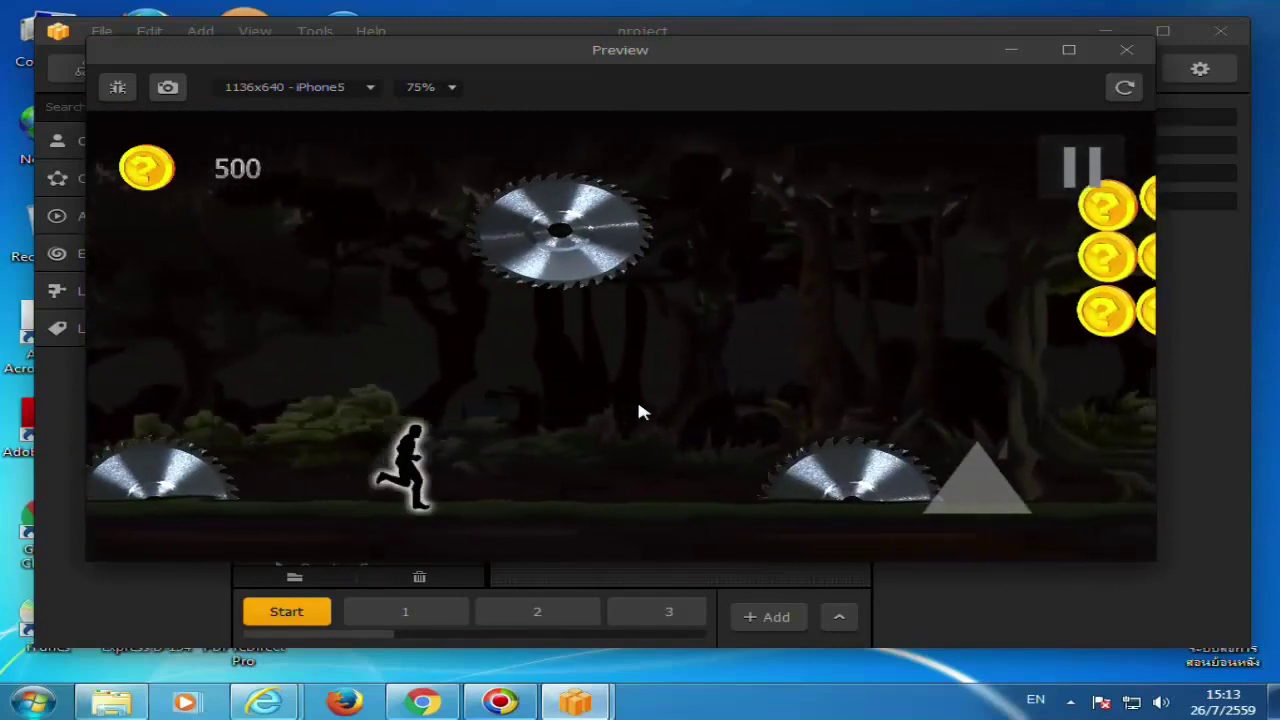
pyautogui.click(640, 410)
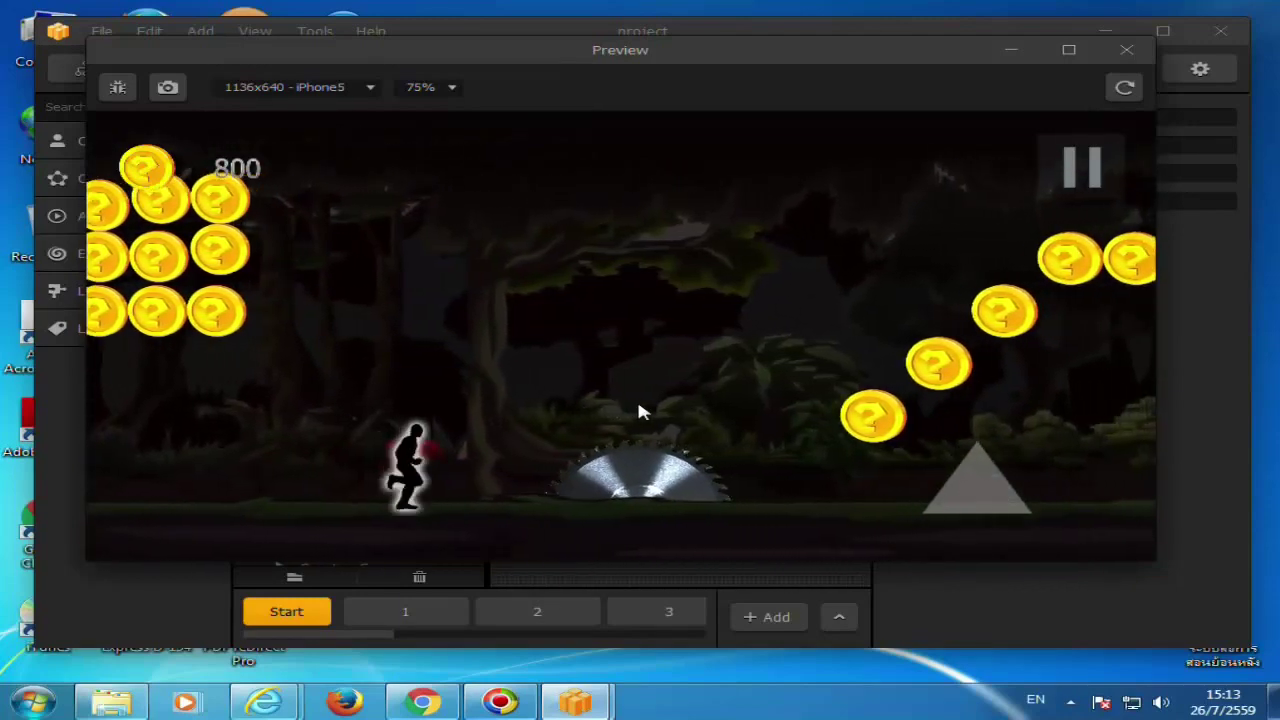
pyautogui.click(640, 407)
pyautogui.click(639, 406)
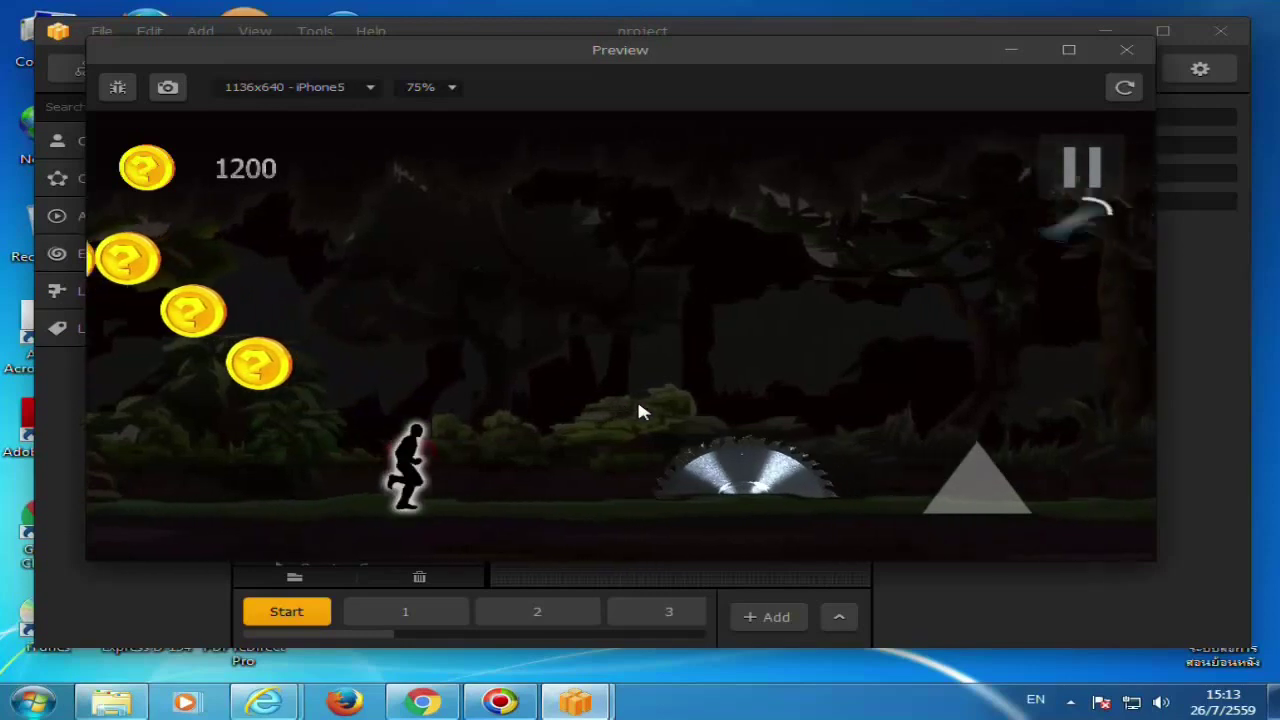
pyautogui.click(640, 408)
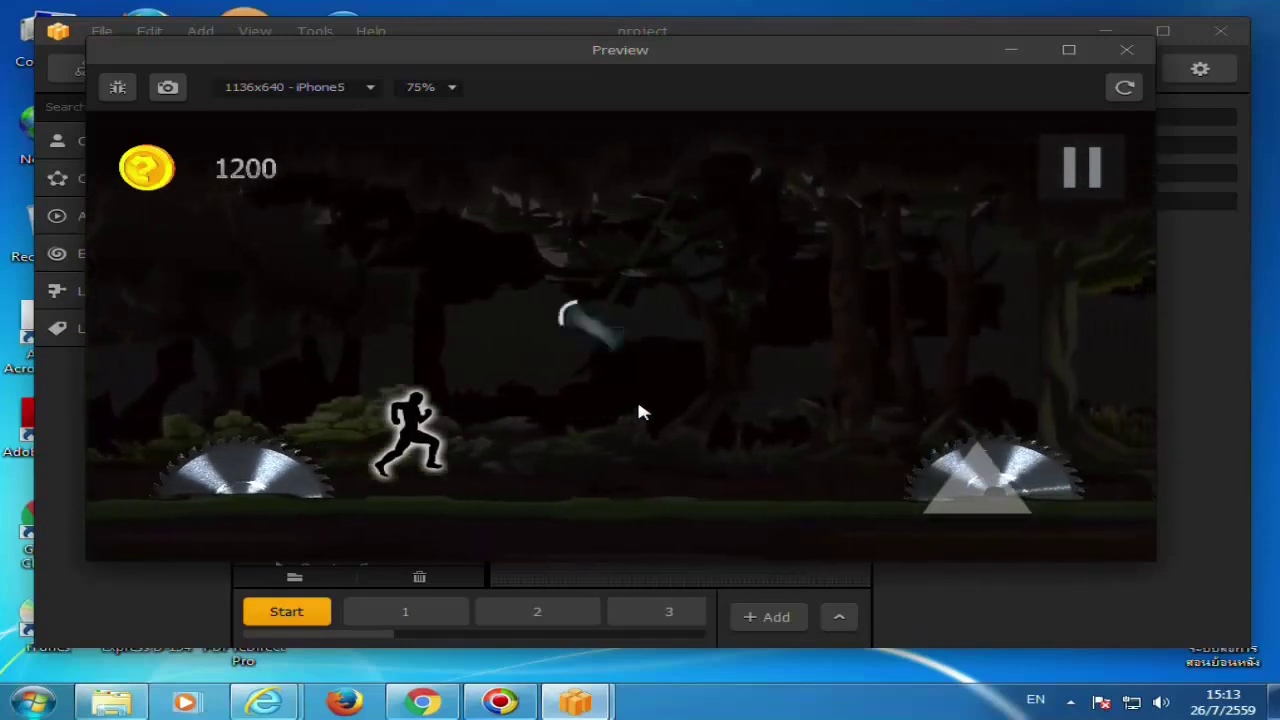
# Keep jumping above the saws while collecting the floating coin rows.
pyautogui.click(640, 410)
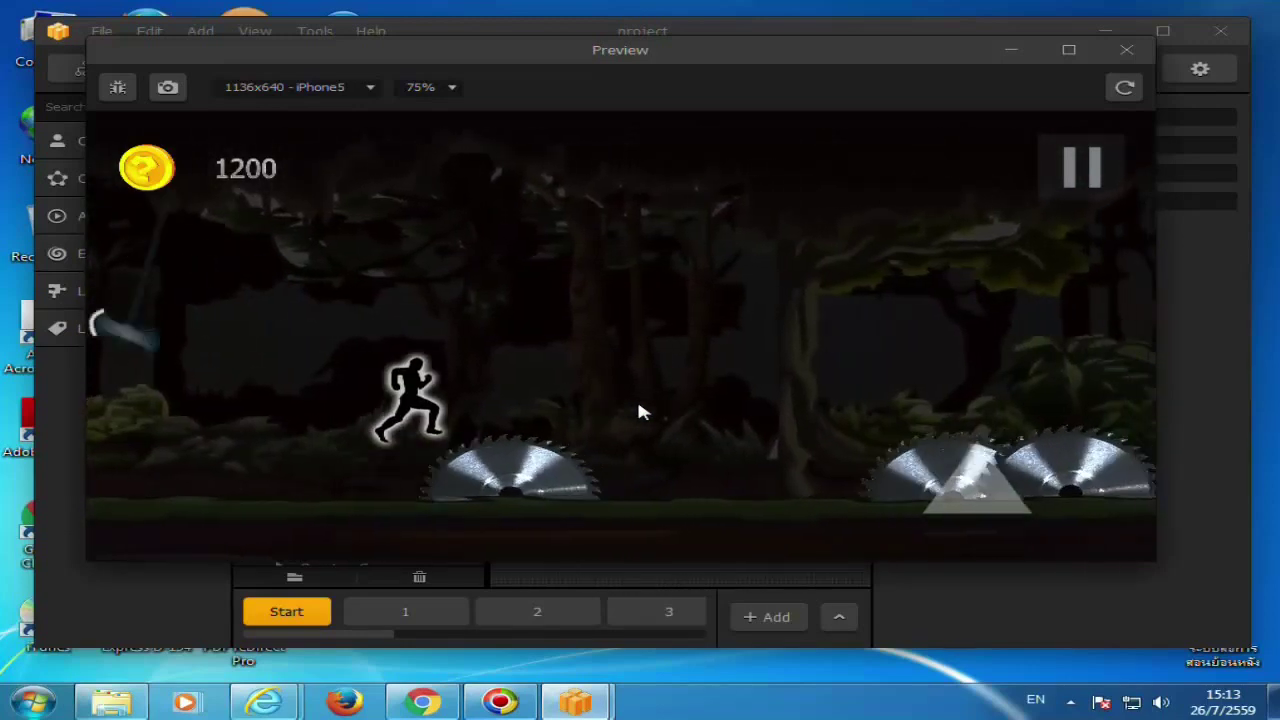
pyautogui.click(640, 410)
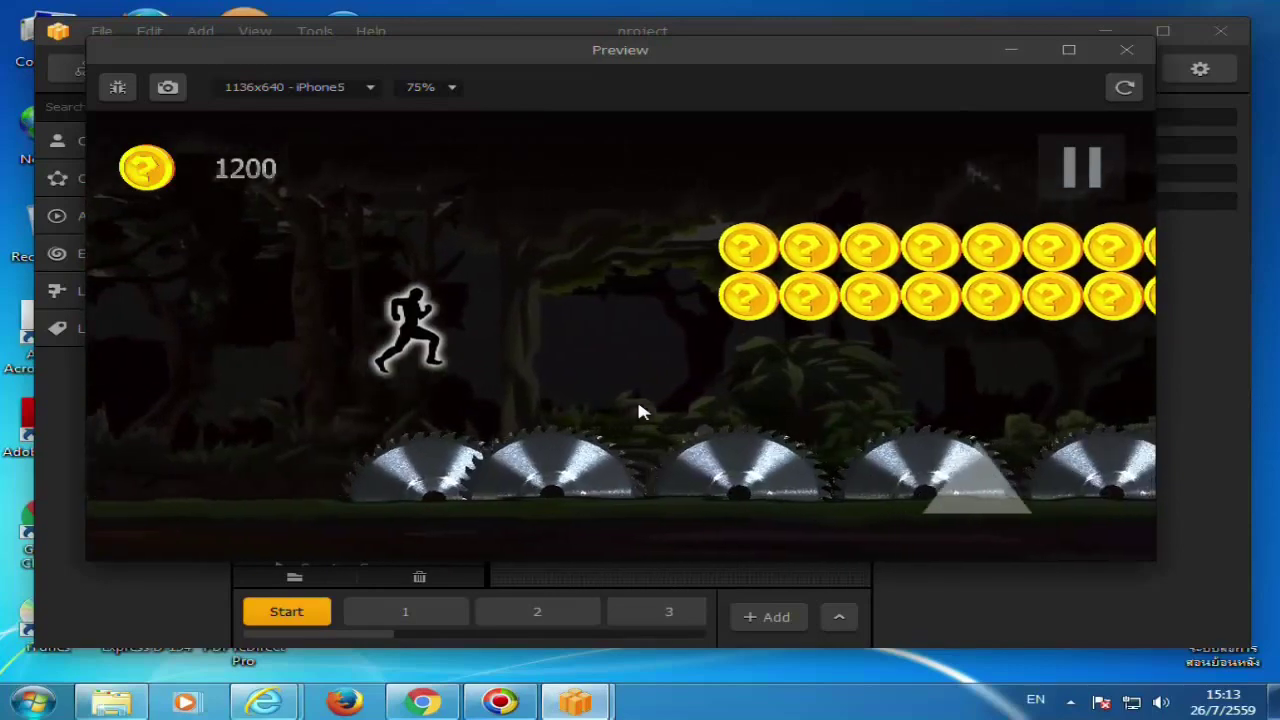
pyautogui.click(640, 410)
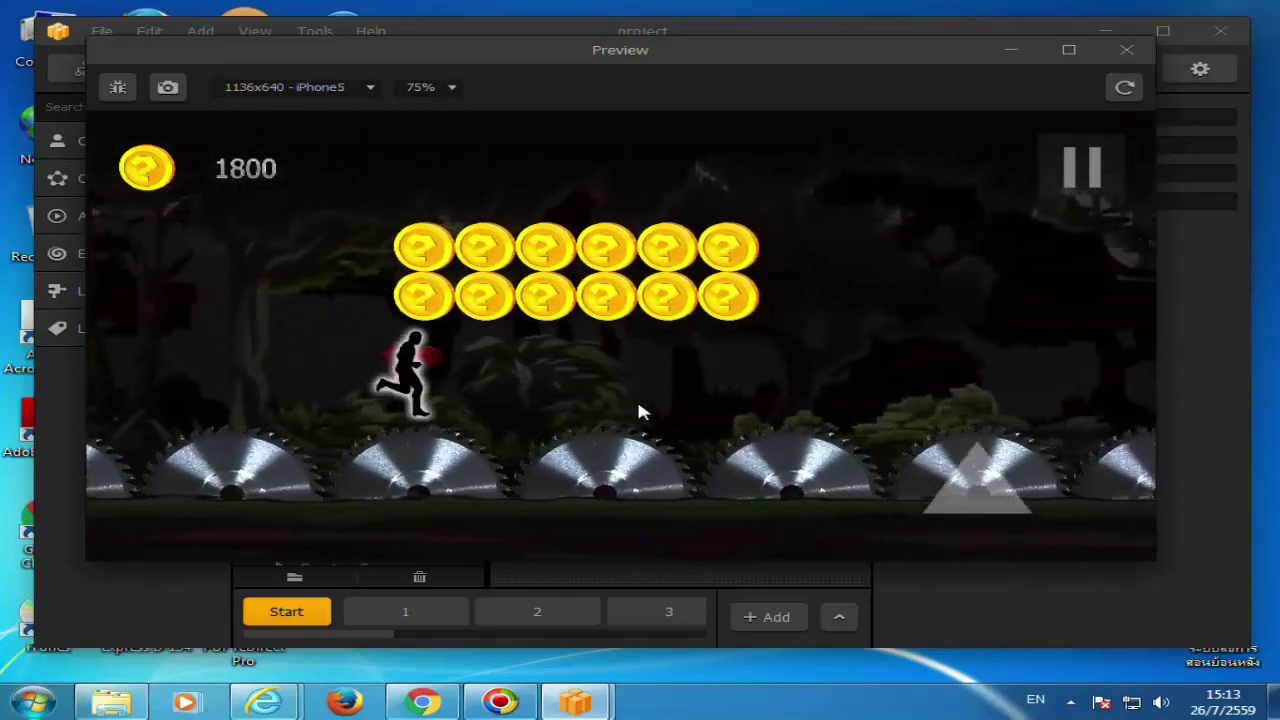
pyautogui.click(640, 410)
pyautogui.click(640, 410)
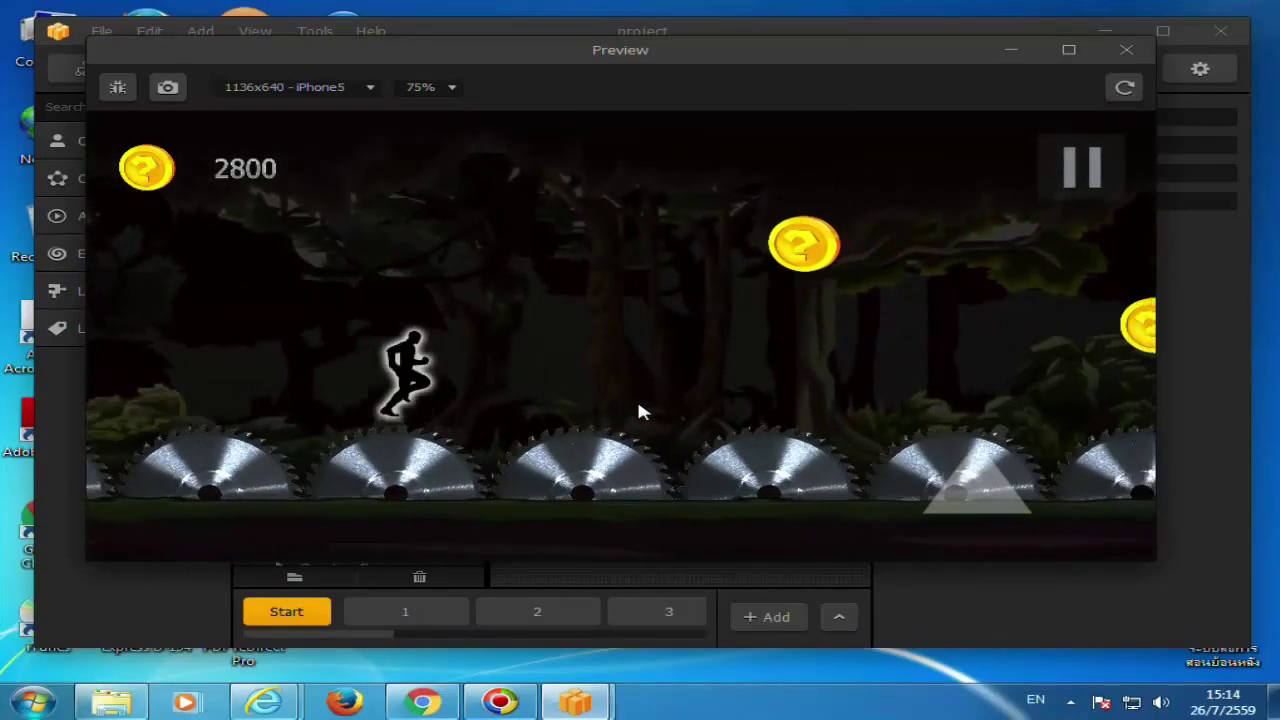
pyautogui.click(640, 410)
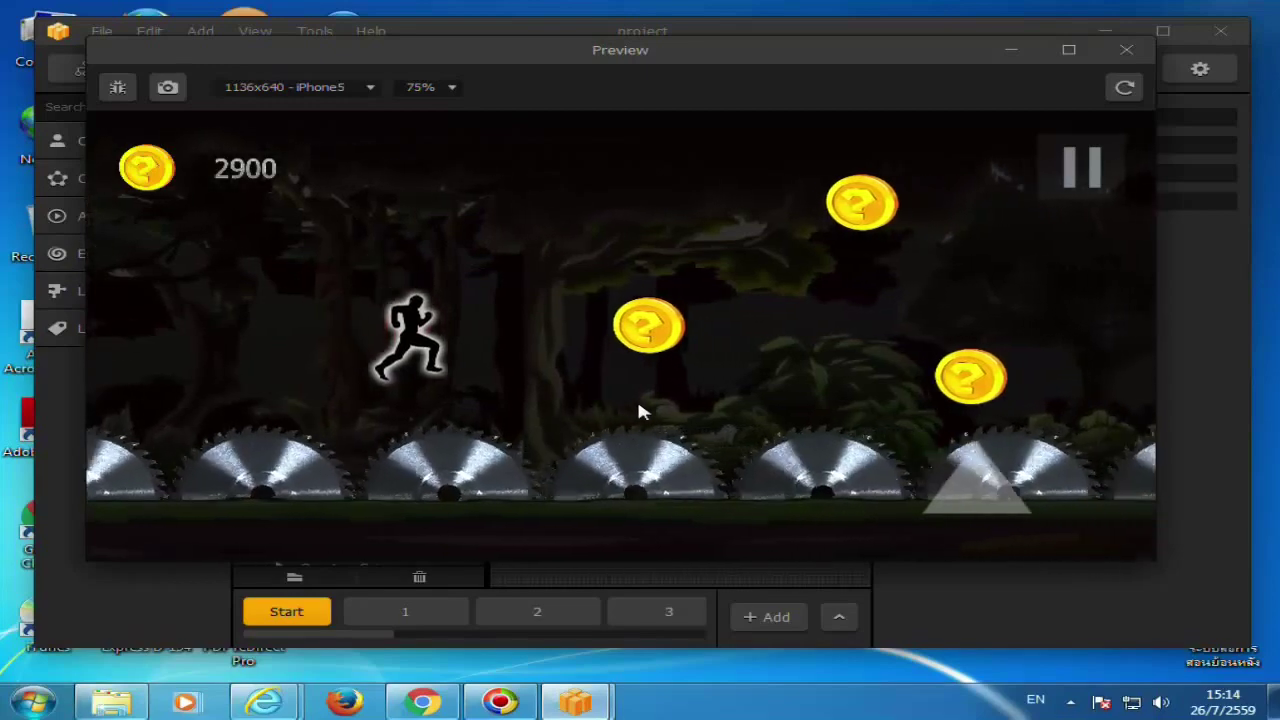
pyautogui.click(640, 410)
pyautogui.click(640, 410)
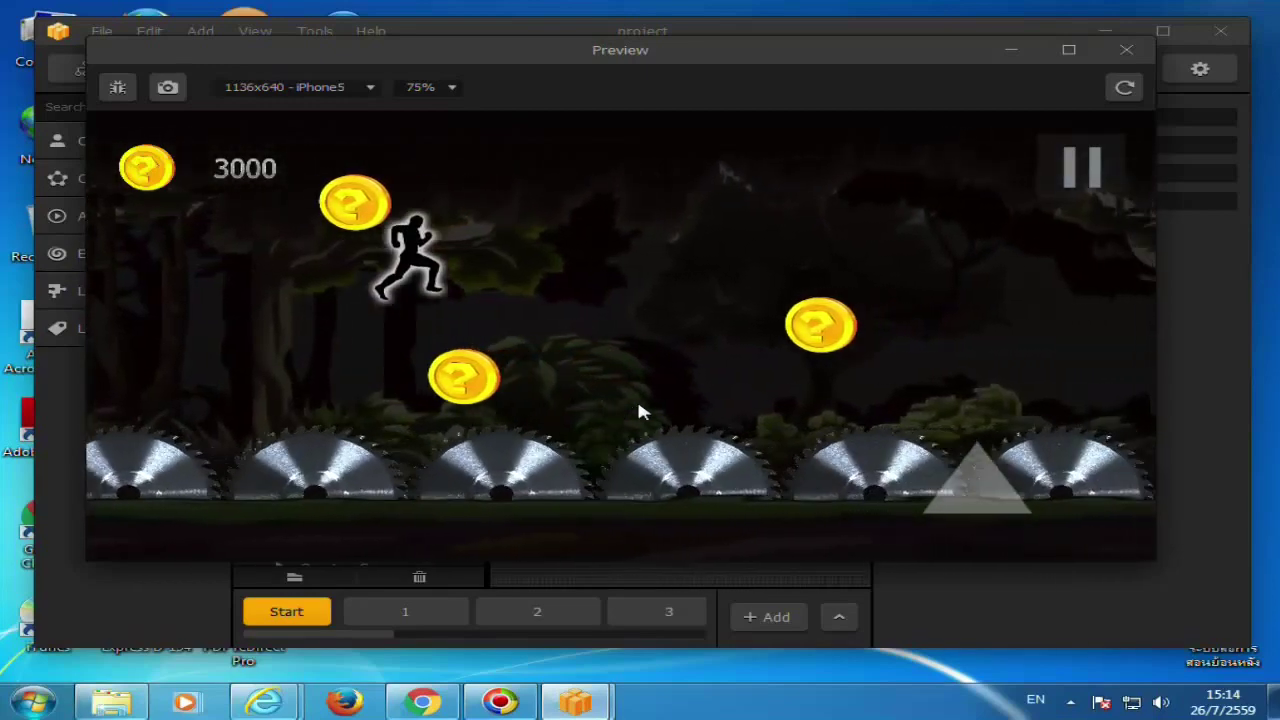
# Continue jumping toward coin clusters and over saws until the run ends at 4000 points.
pyautogui.click(640, 410)
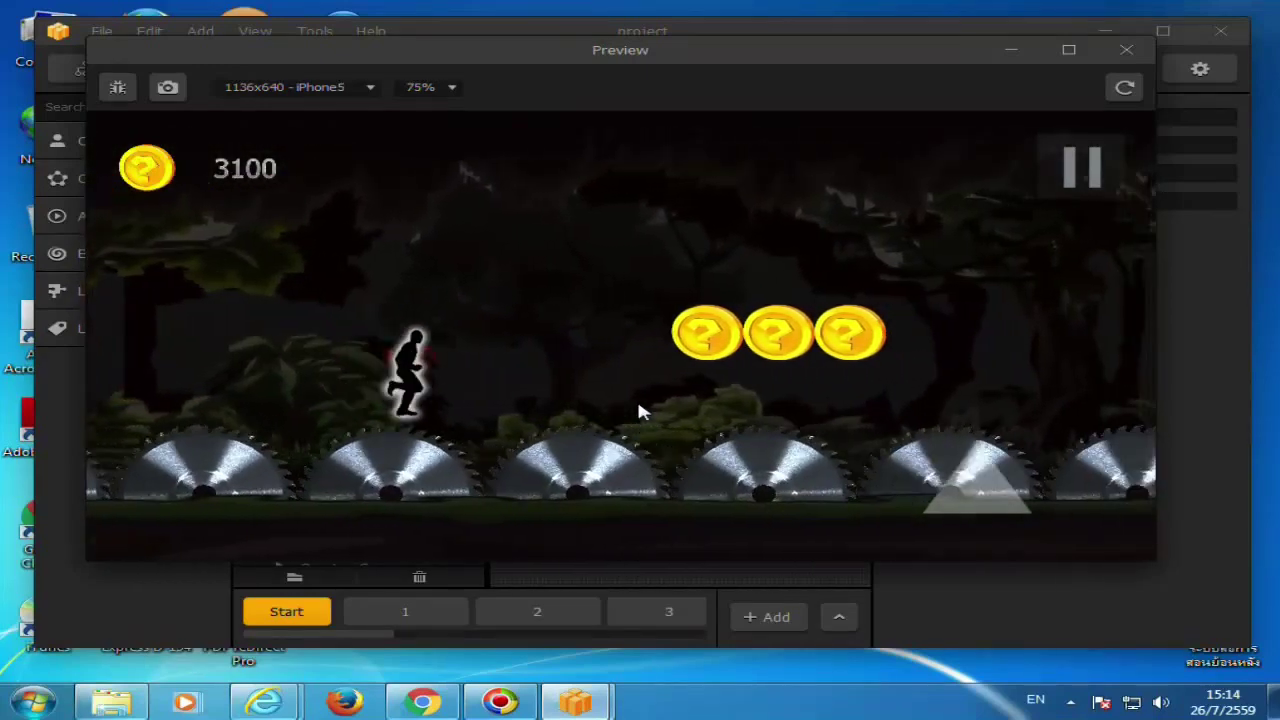
pyautogui.click(640, 410)
pyautogui.click(641, 411)
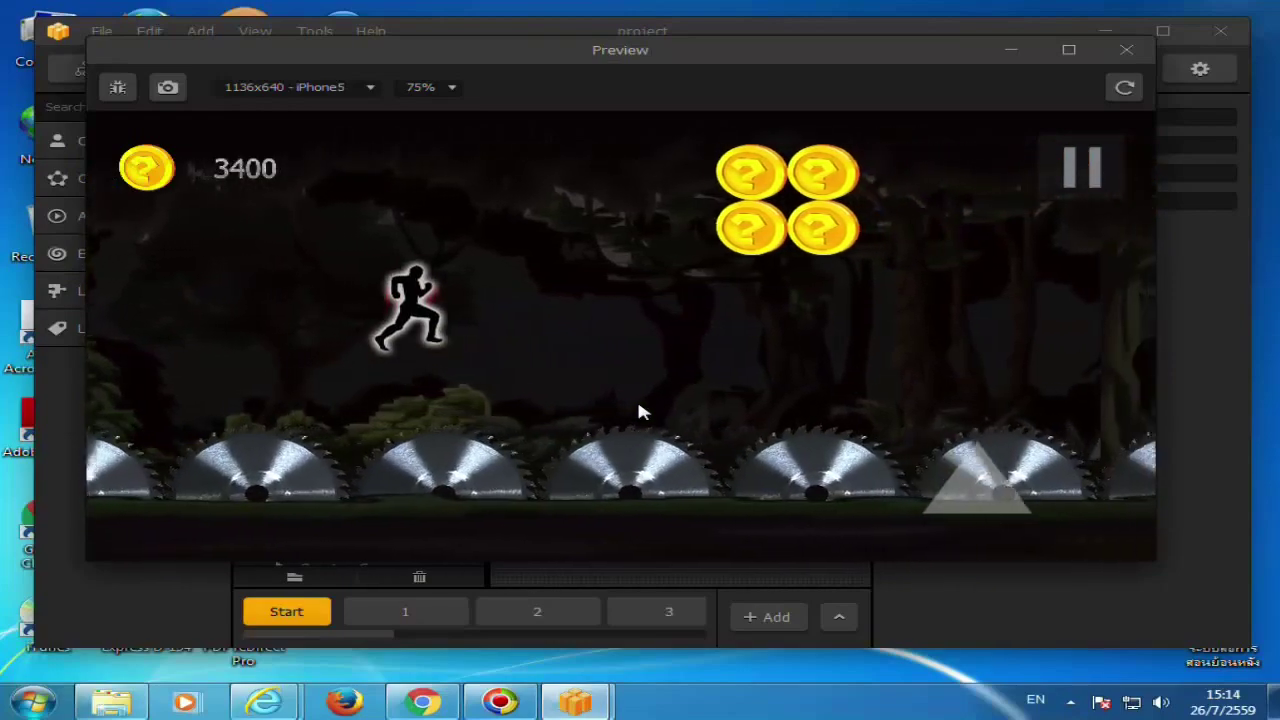
pyautogui.click(641, 411)
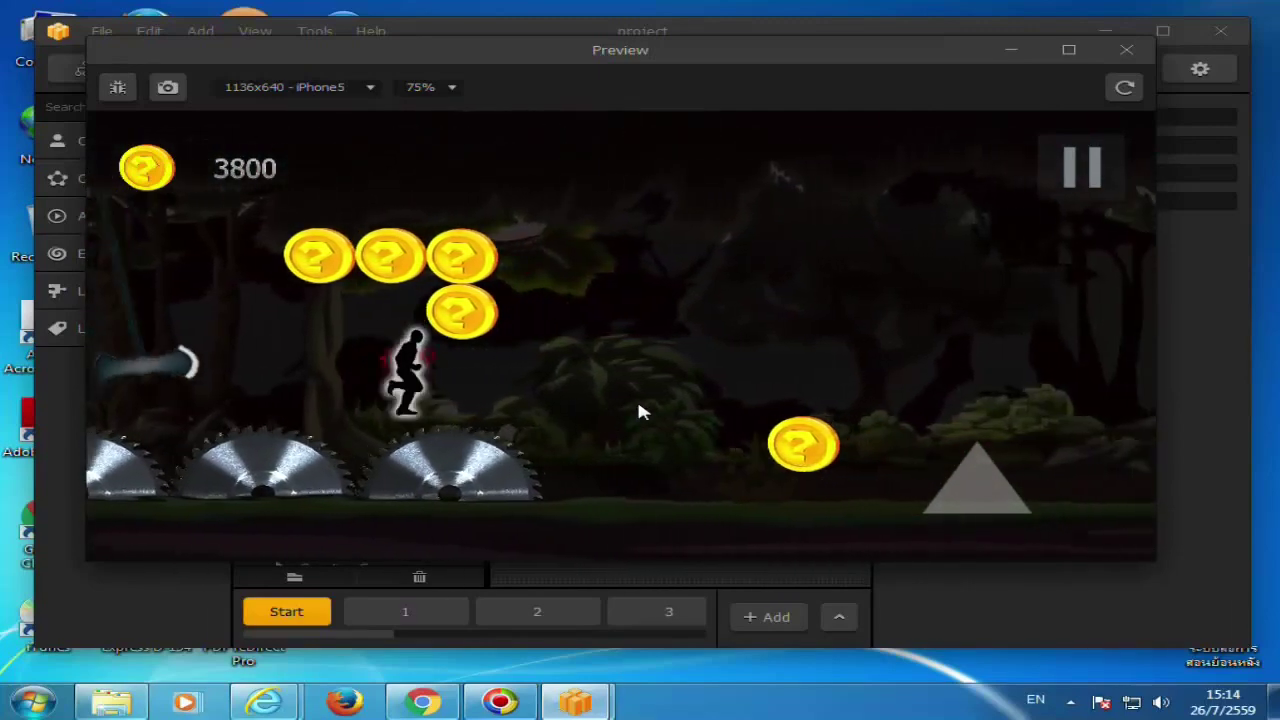
pyautogui.click(641, 411)
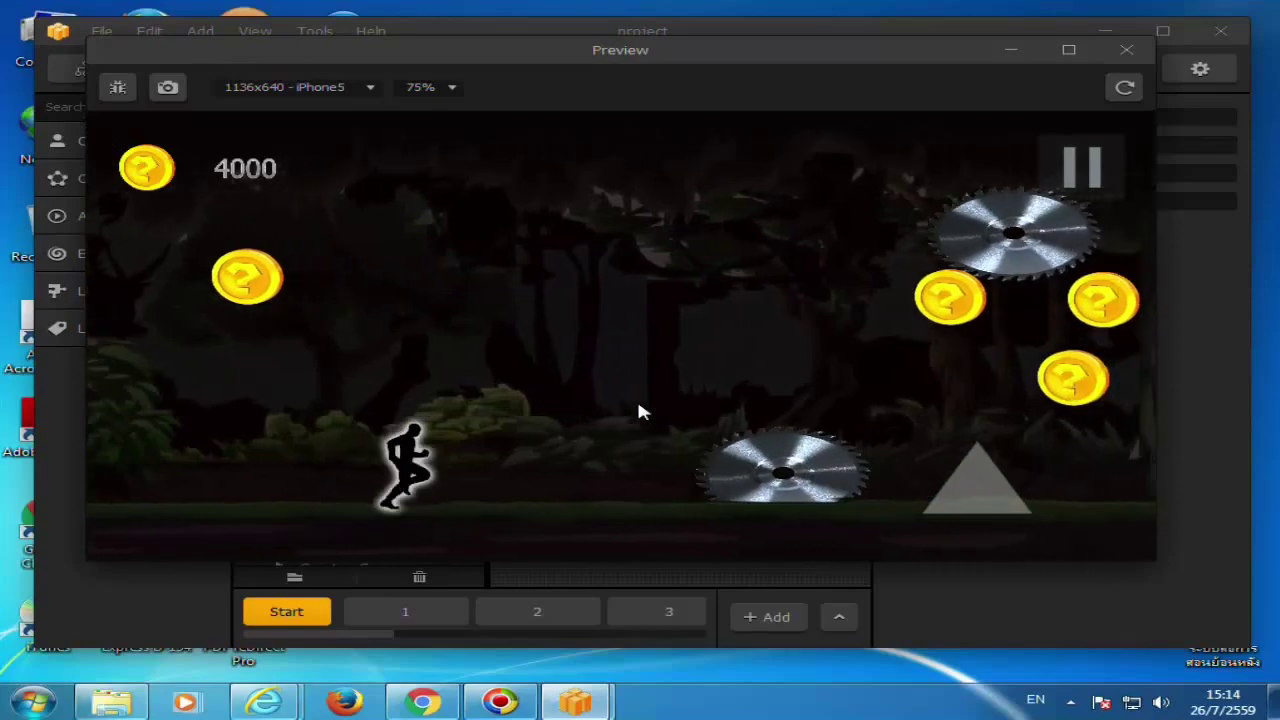
pyautogui.click(641, 411)
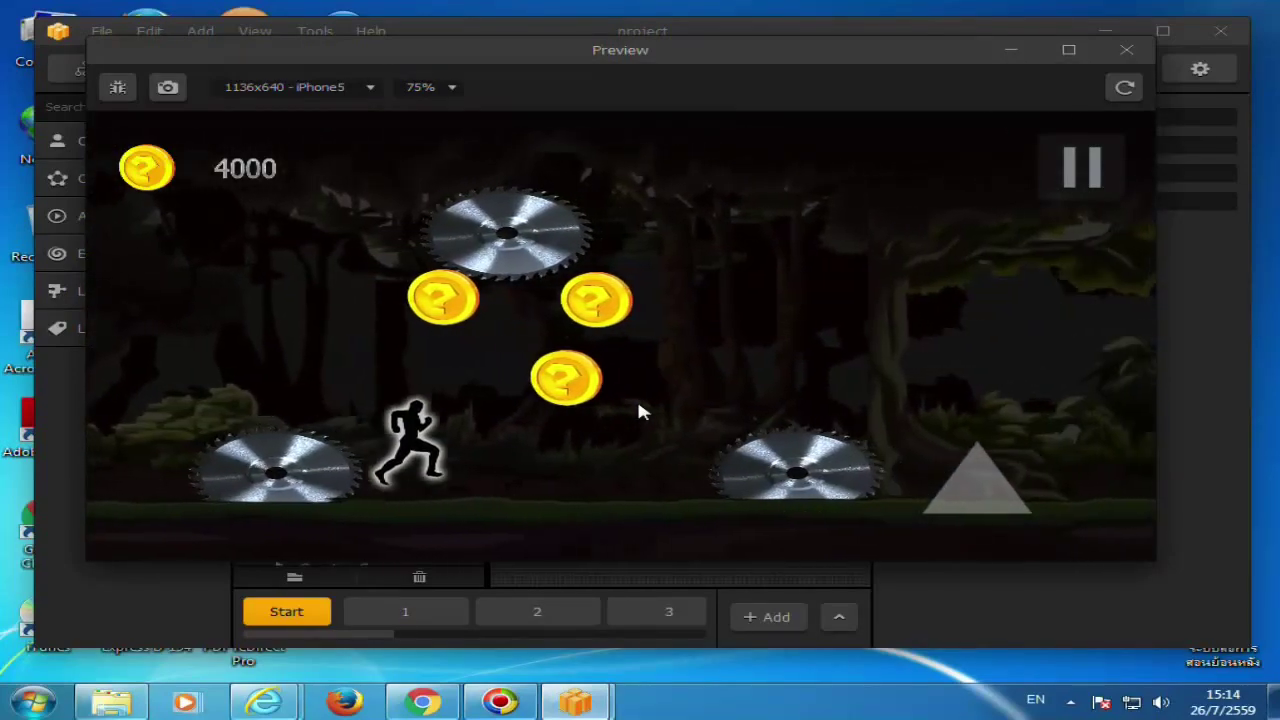
pyautogui.click(641, 411)
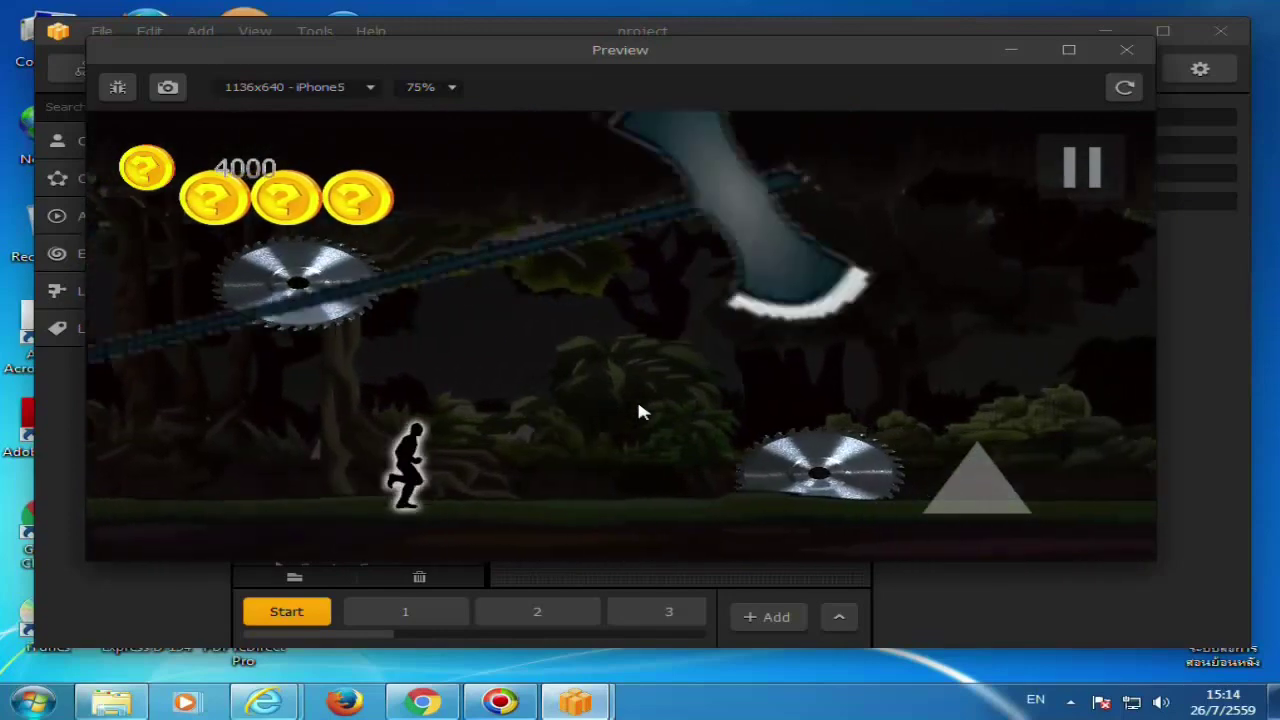
pyautogui.click(640, 410)
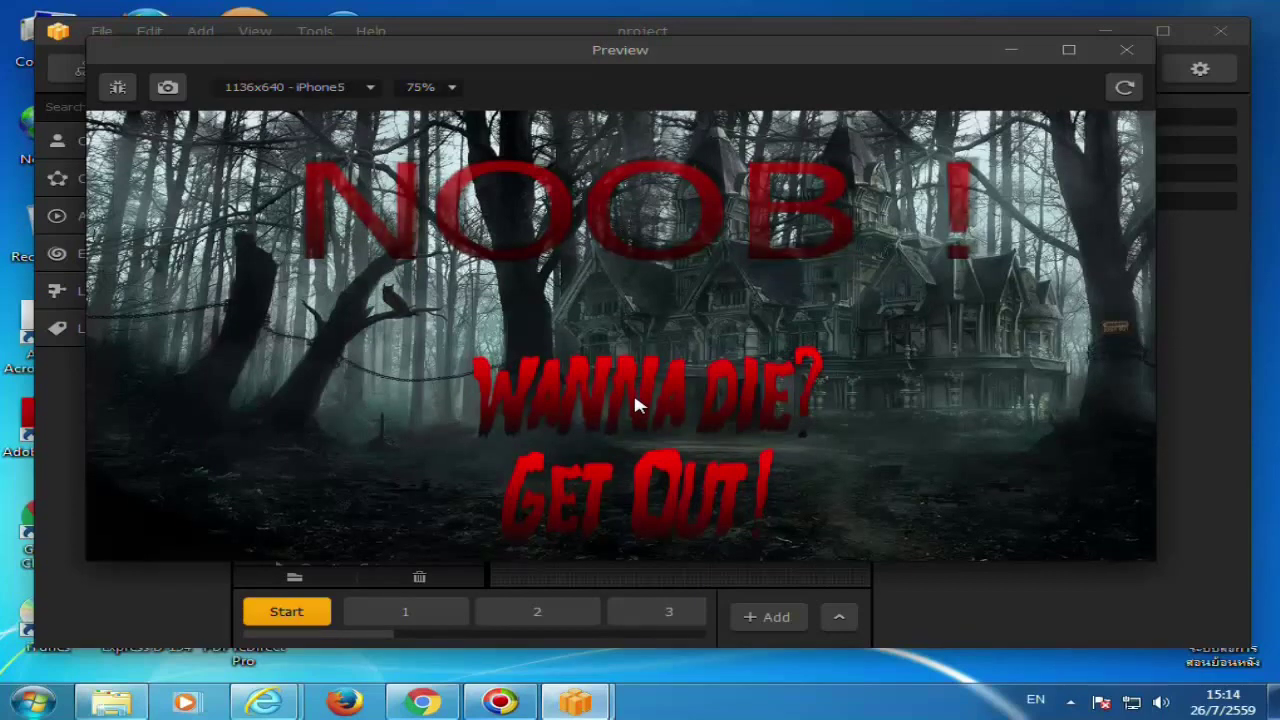
# Restart from the game-over screen and jump saws and coin blocks until the run ends at 1200.
pyautogui.click(635, 399)
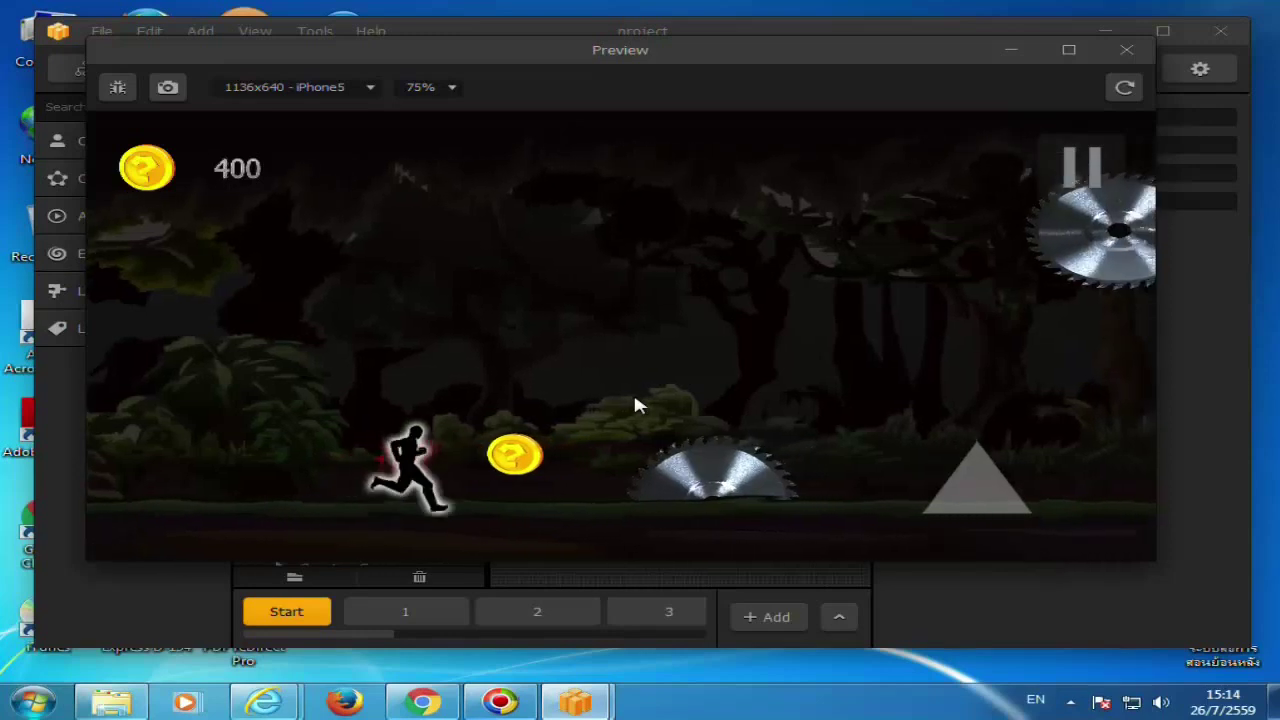
pyautogui.click(635, 399)
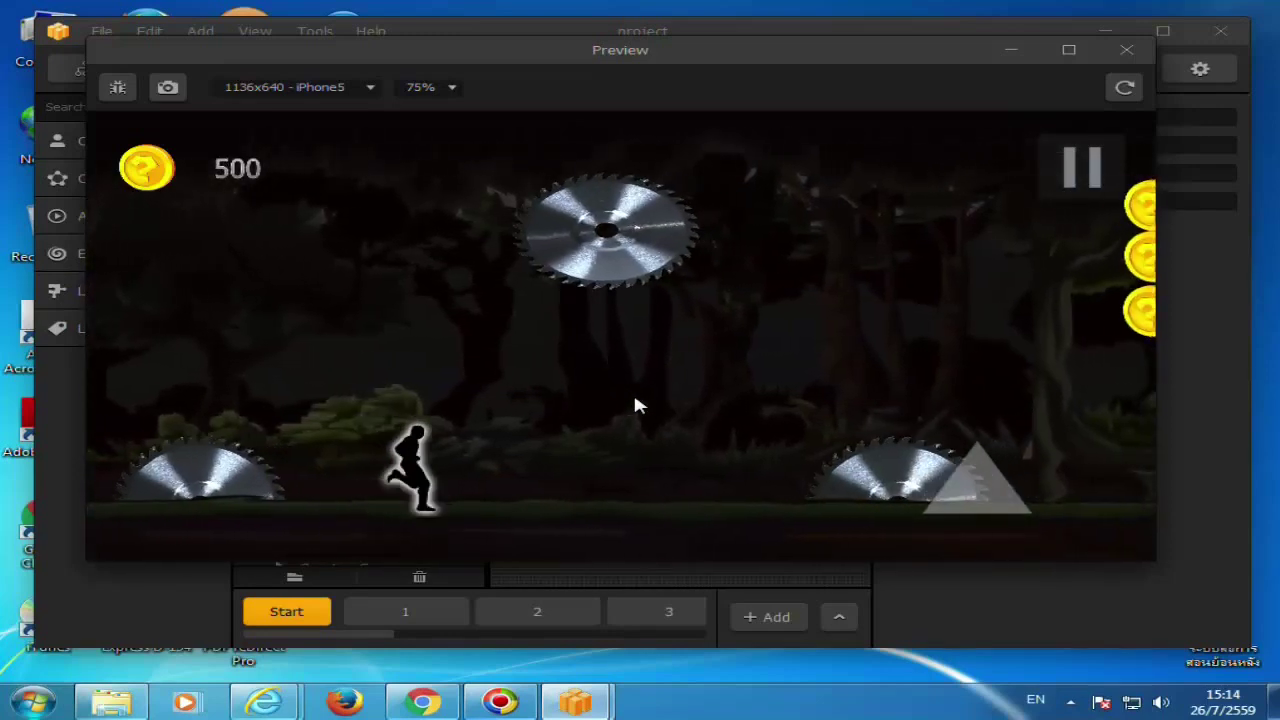
pyautogui.click(635, 399)
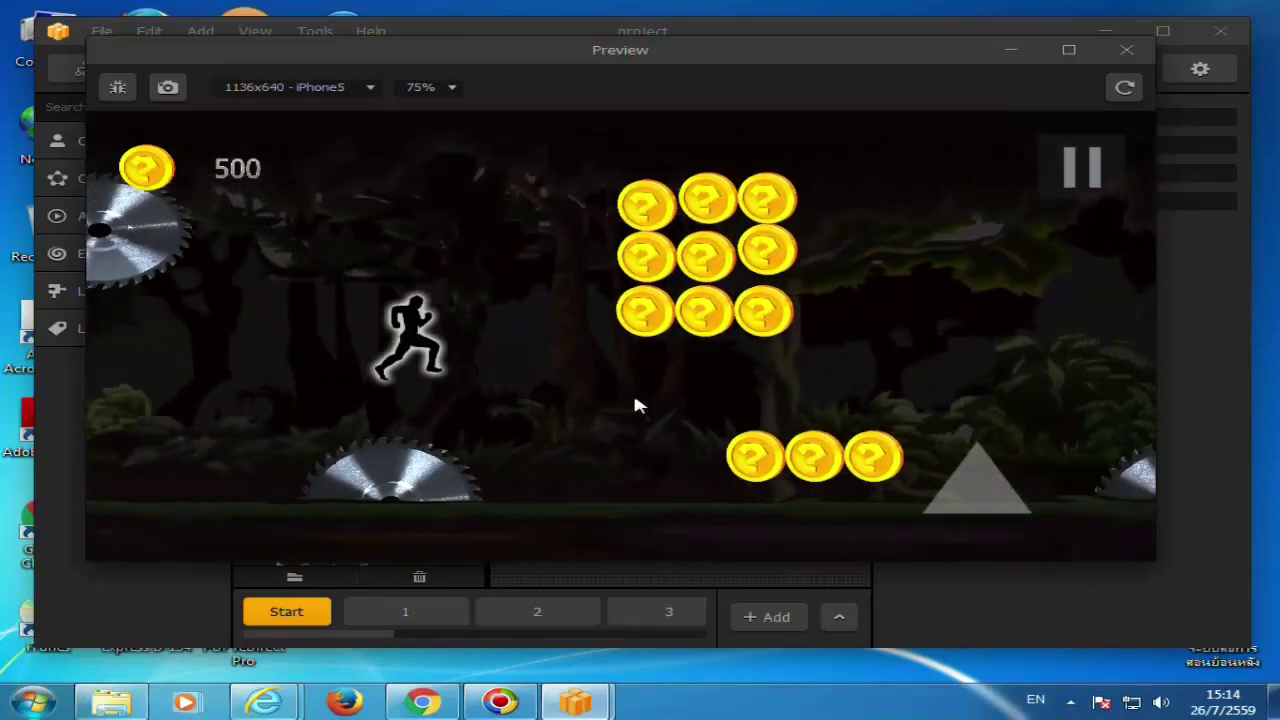
pyautogui.click(635, 399)
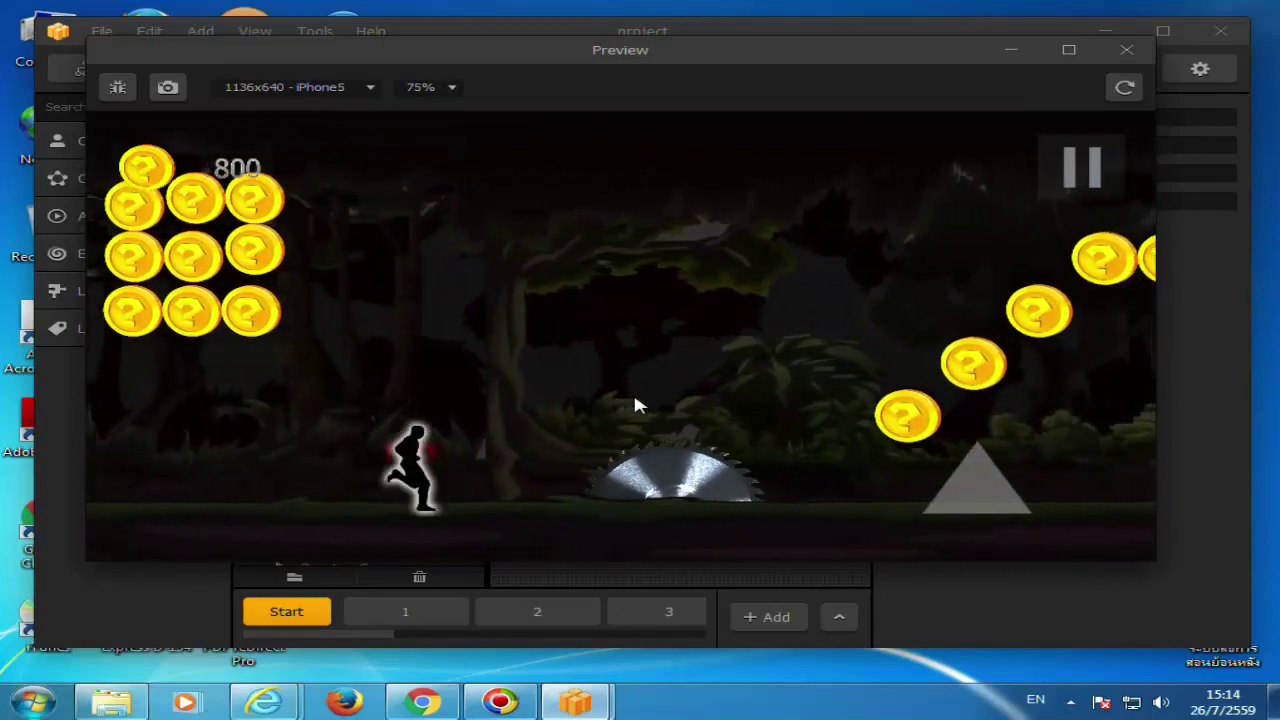
pyautogui.click(635, 399)
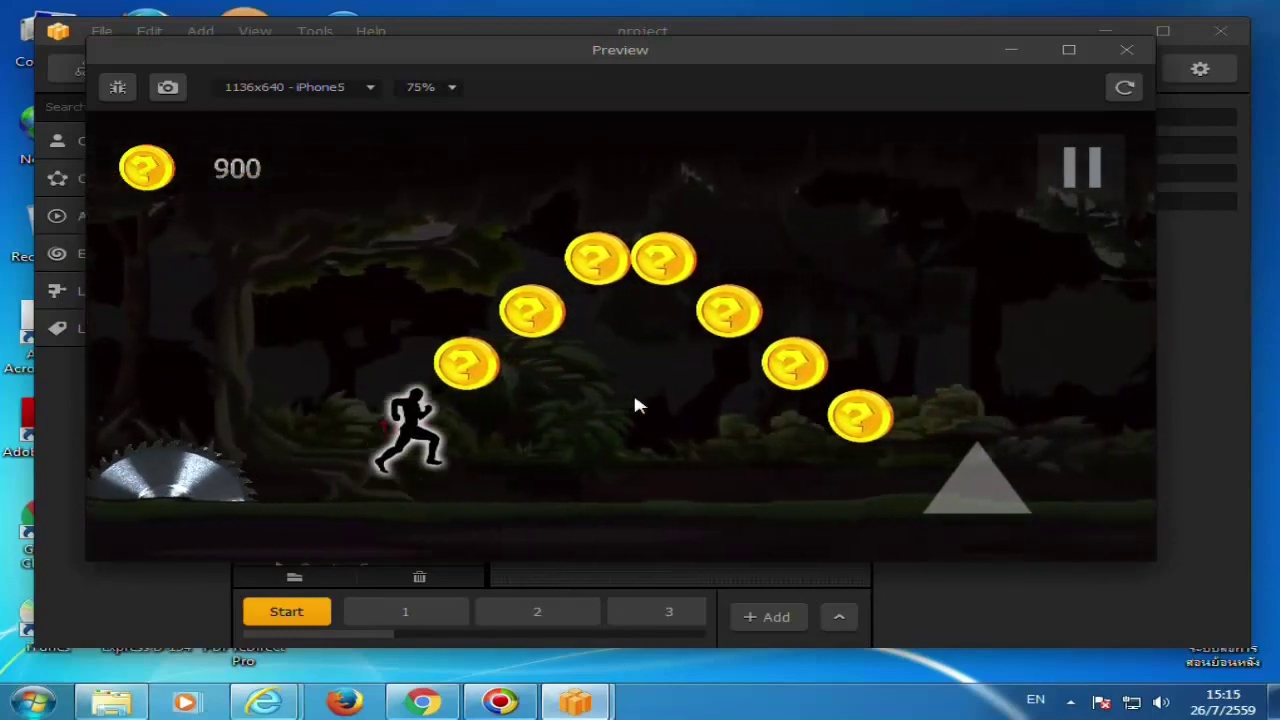
pyautogui.click(635, 399)
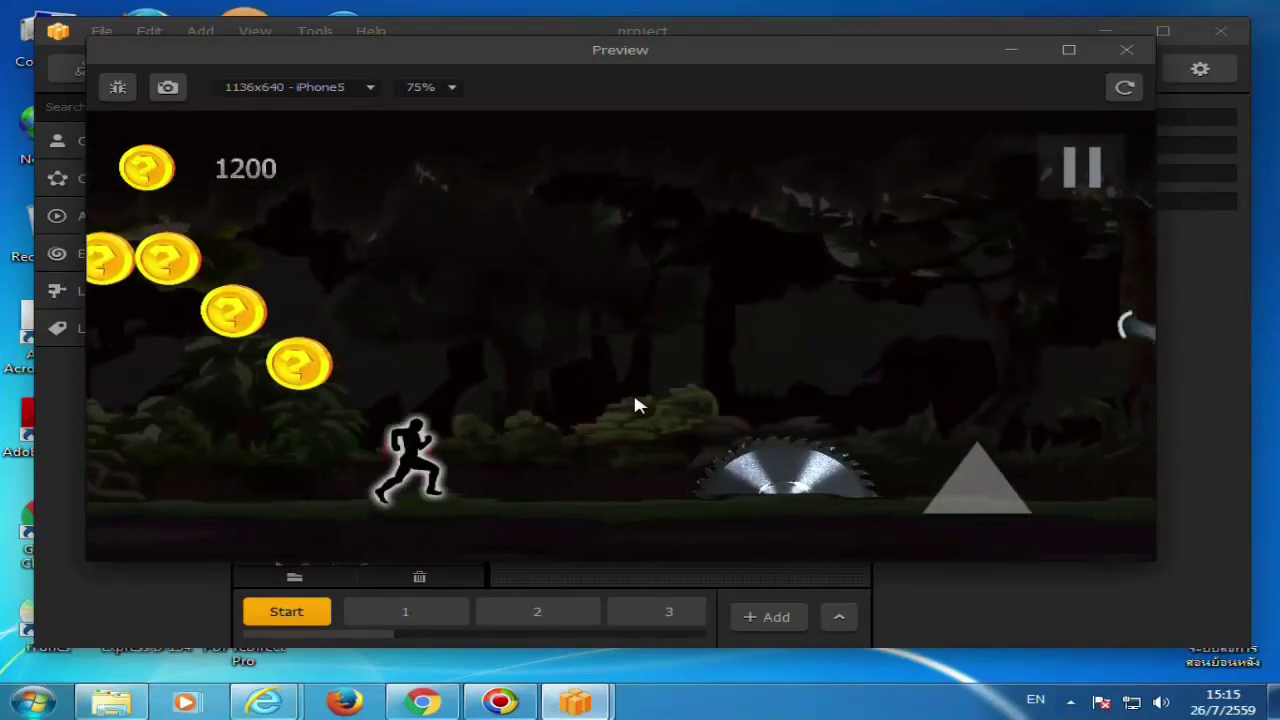
pyautogui.click(635, 399)
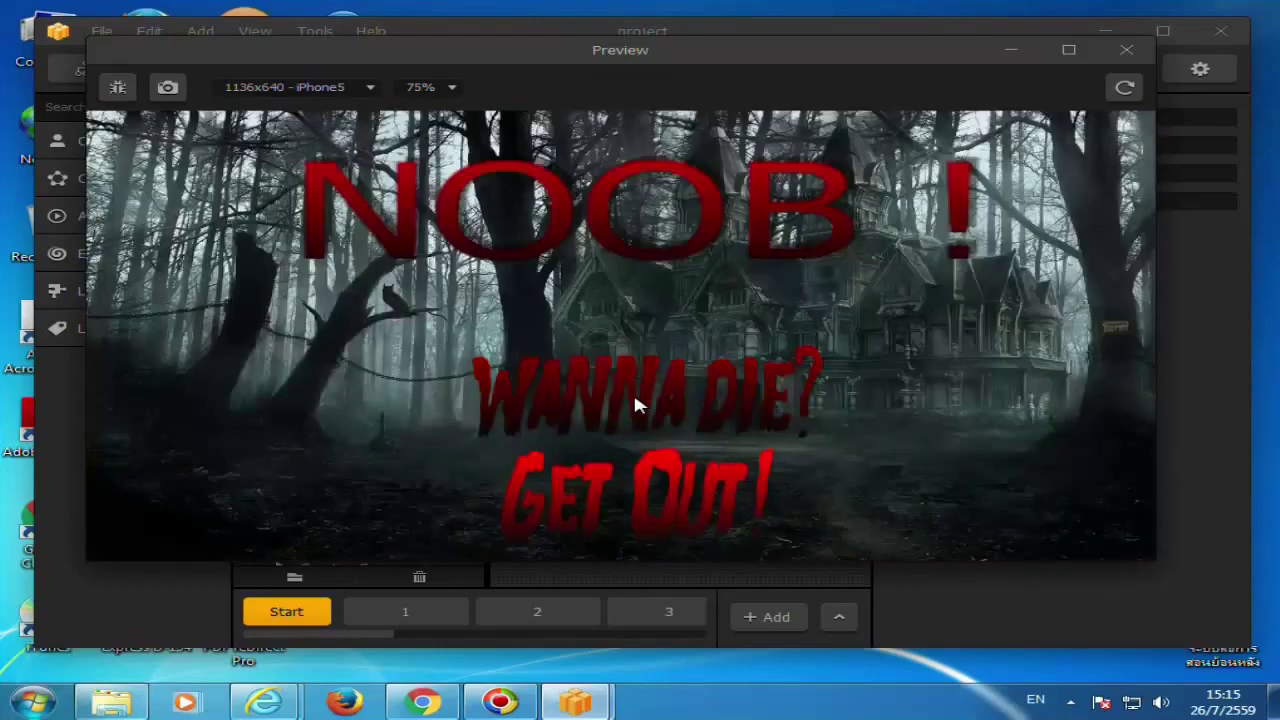
# Start another run and jump over the saw blades, reaching 900 points.
pyautogui.click(635, 399)
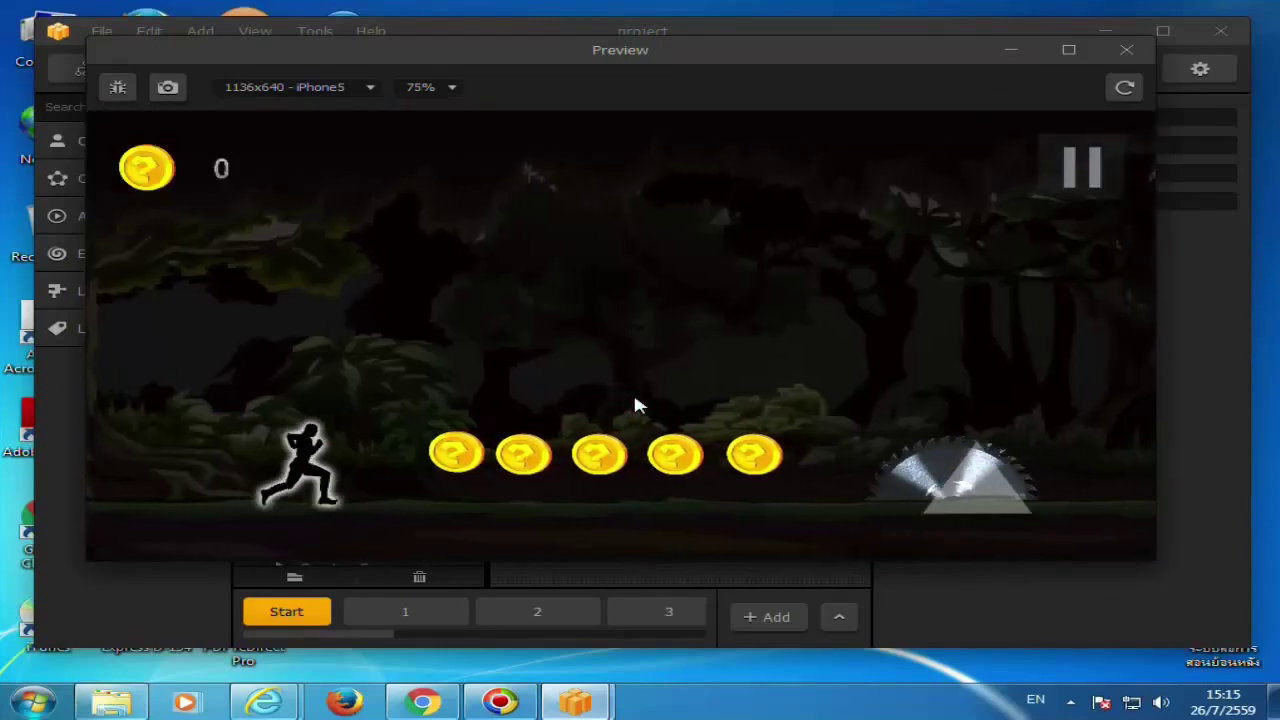
pyautogui.click(635, 399)
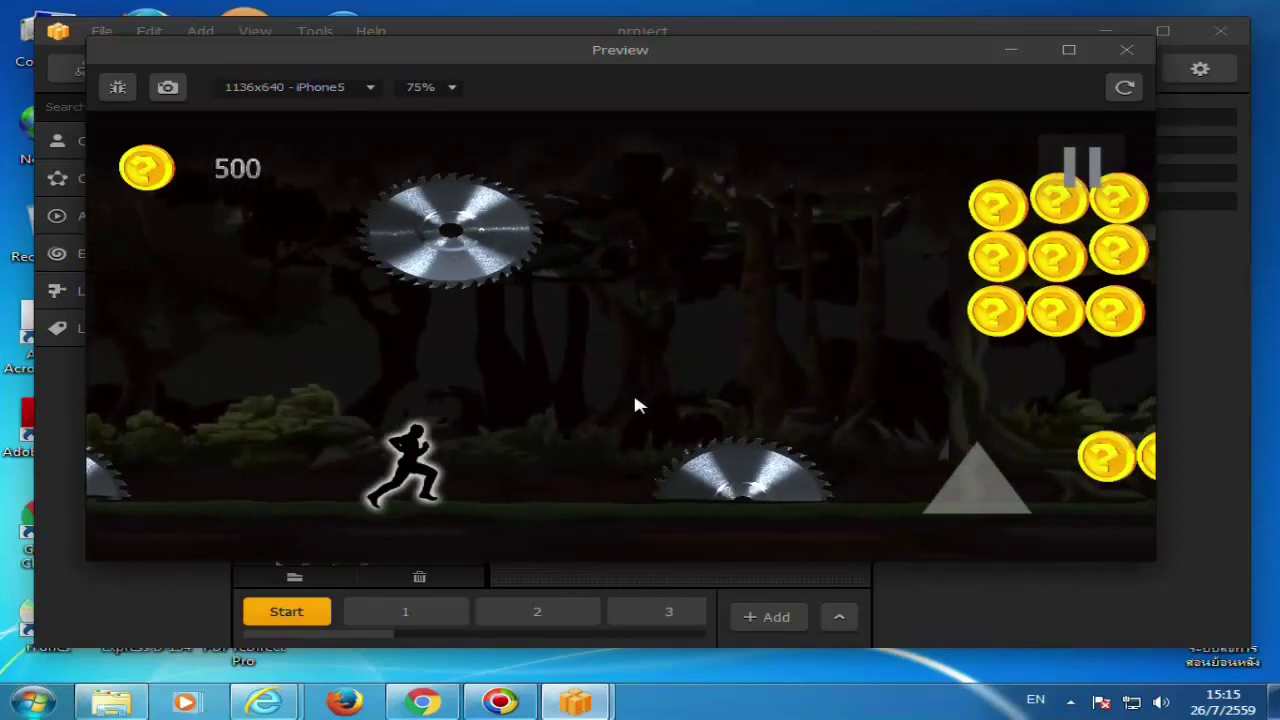
pyautogui.click(636, 400)
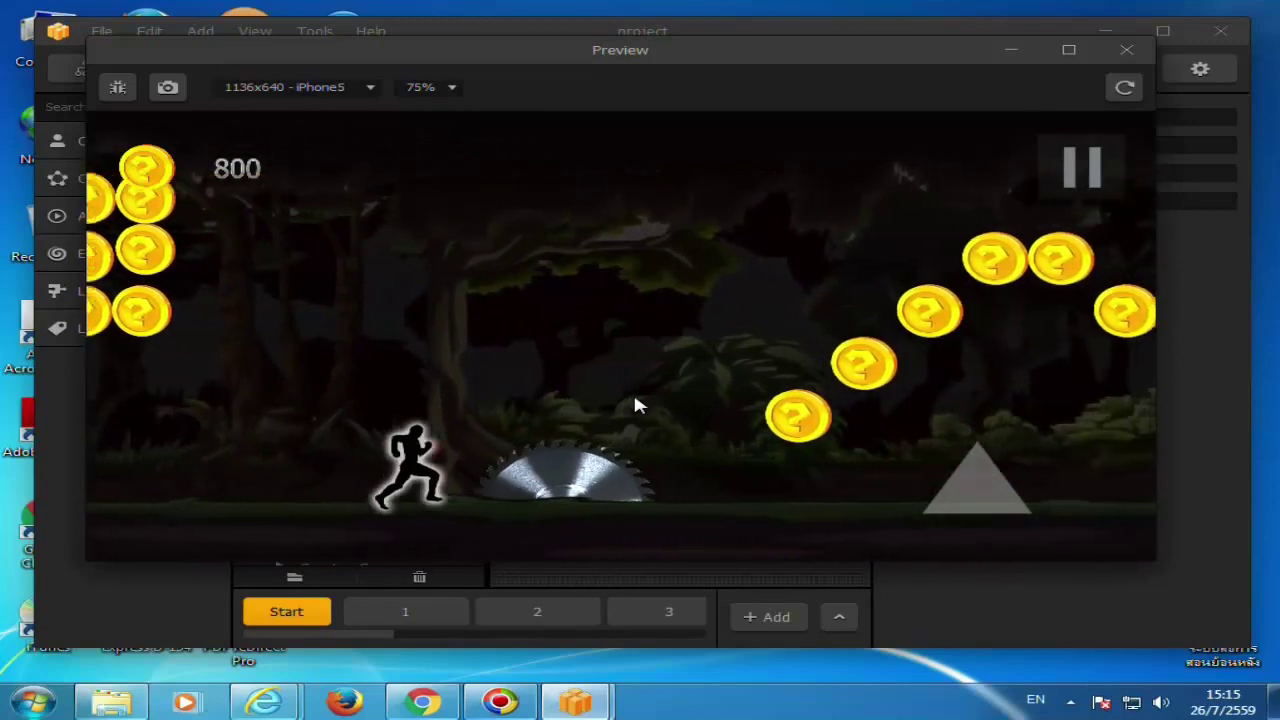
pyautogui.click(635, 399)
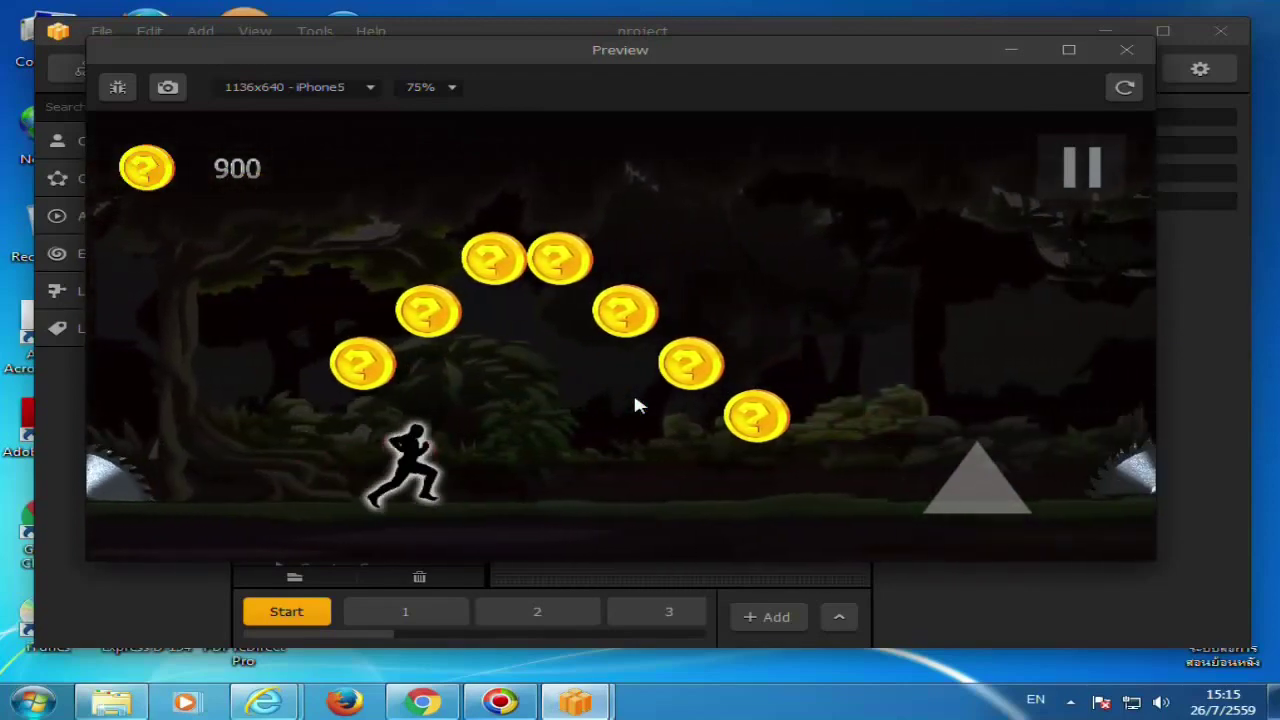
pyautogui.click(1126, 50)
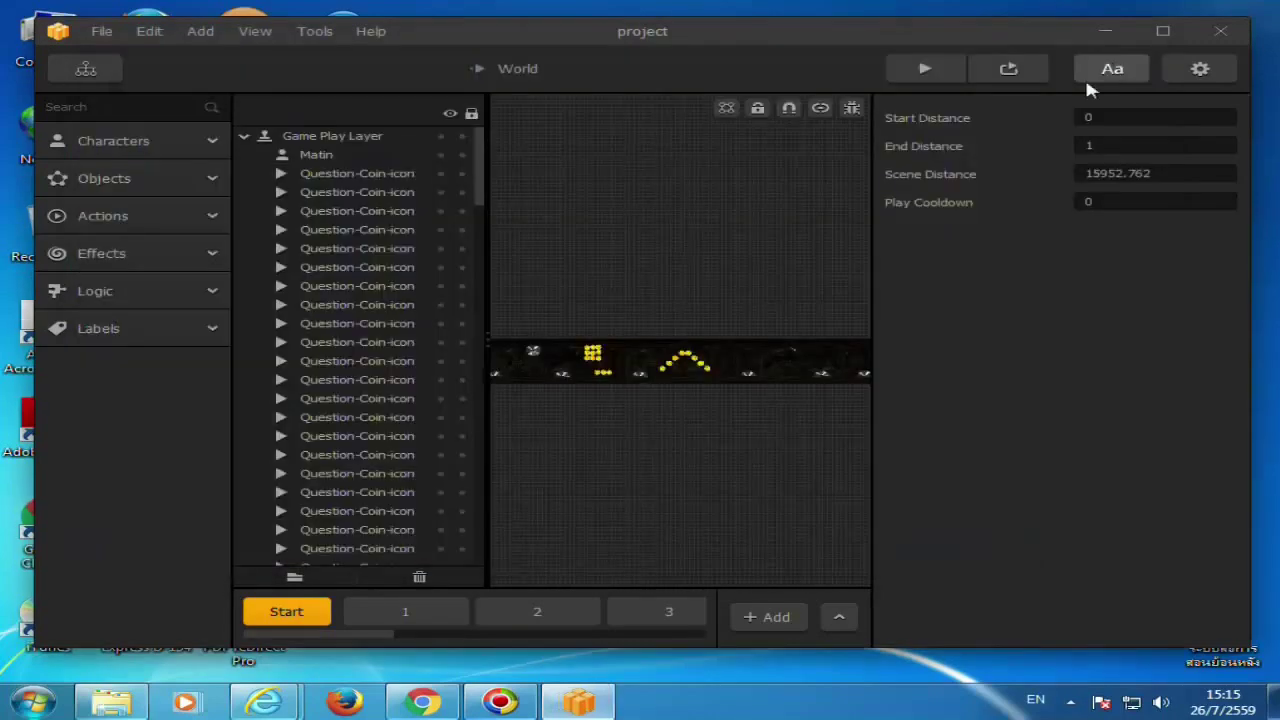
pyautogui.click(521, 625)
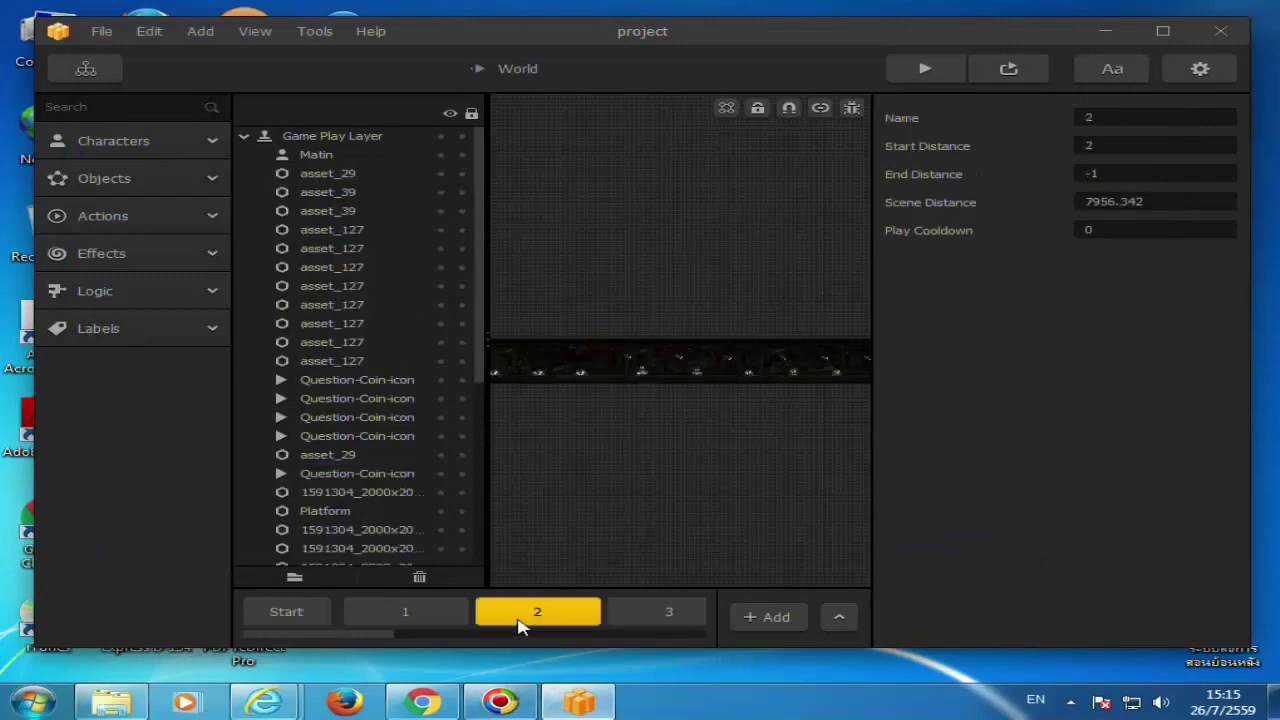
pyautogui.click(433, 620)
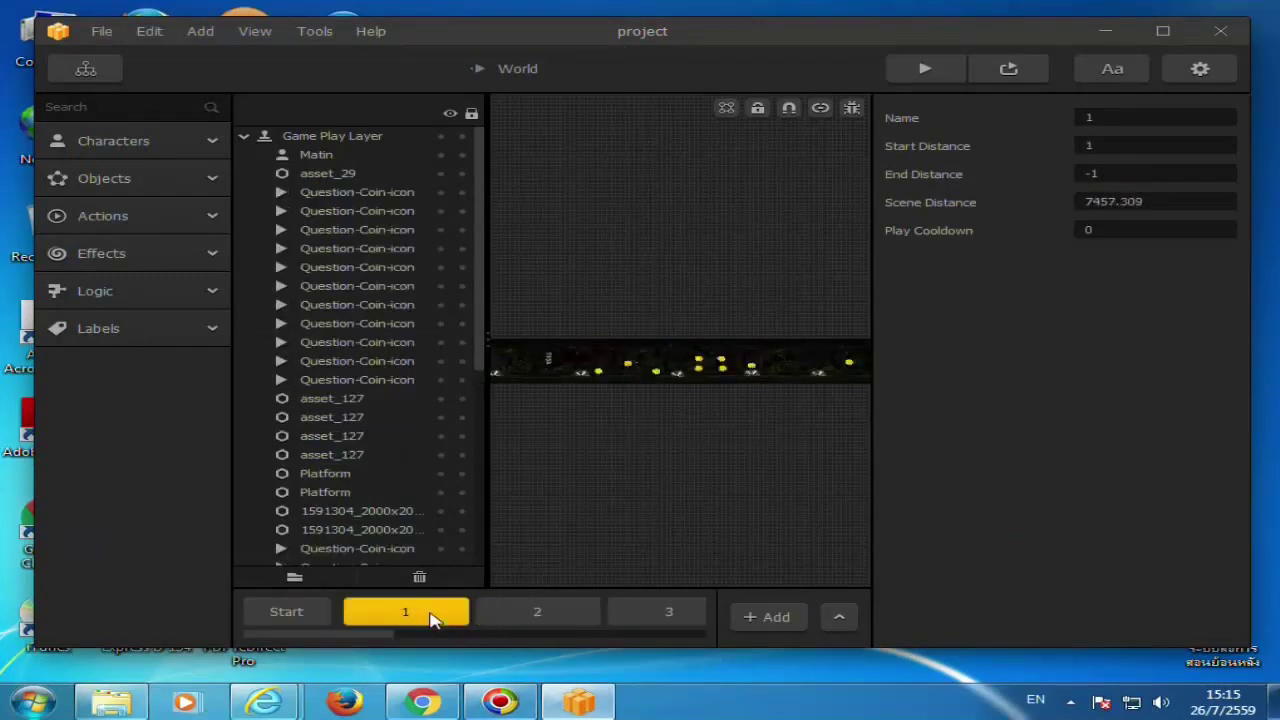
pyautogui.click(566, 612)
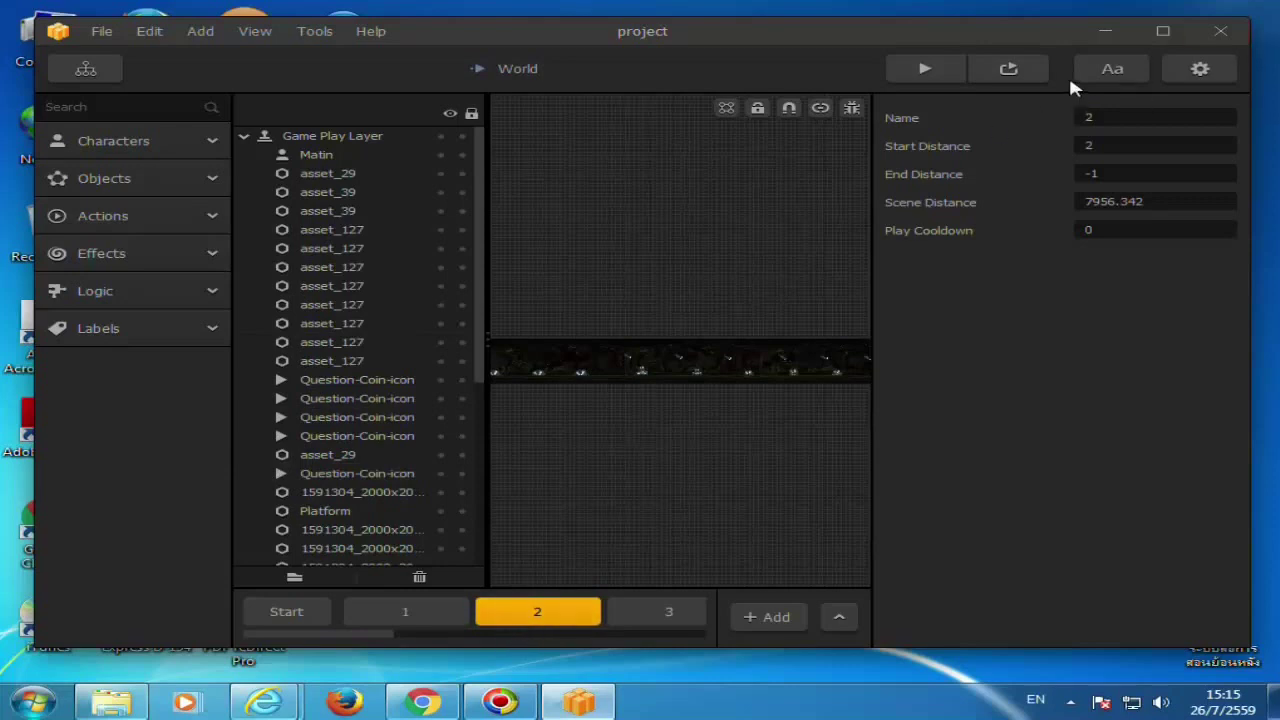
pyautogui.click(1006, 79)
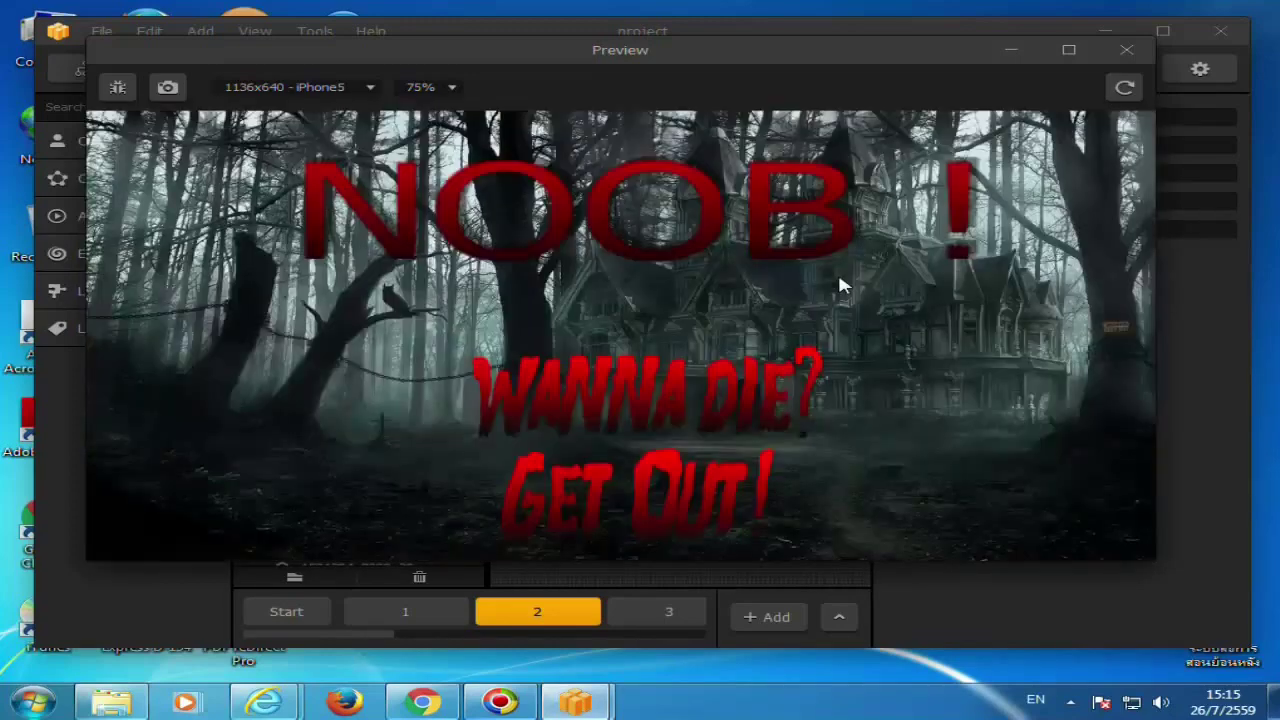
pyautogui.click(1126, 49)
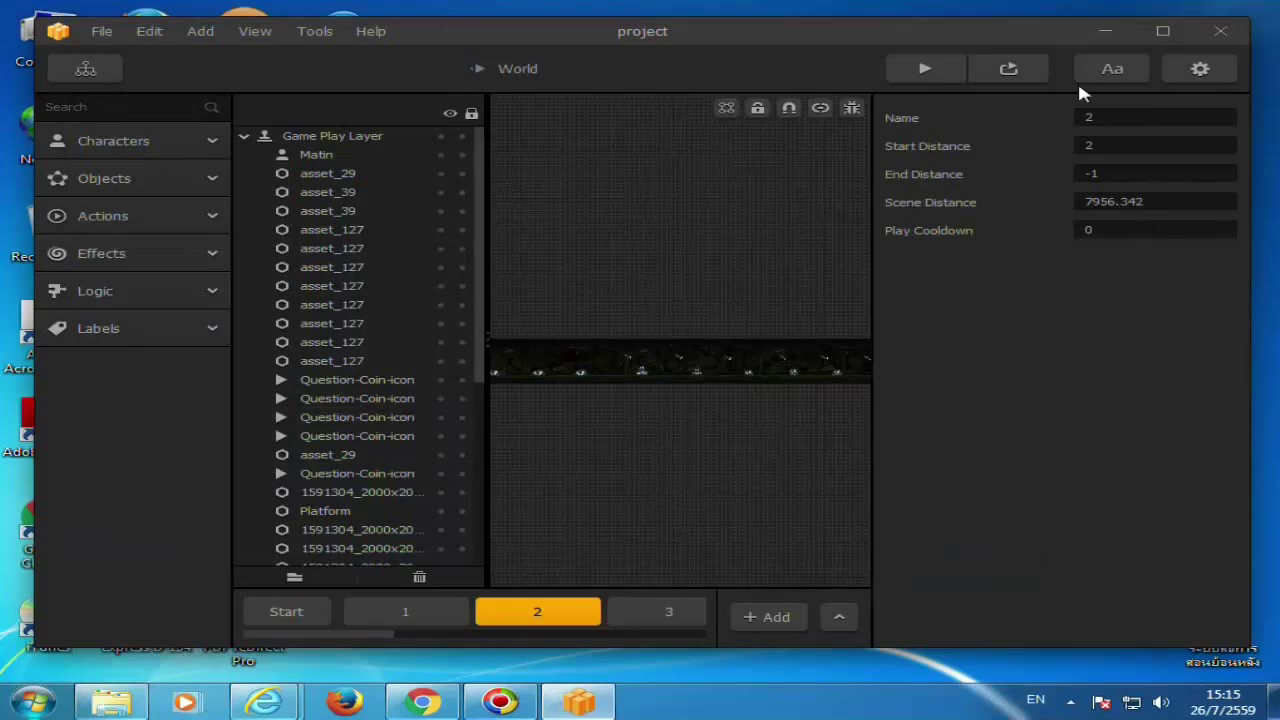
pyautogui.click(997, 72)
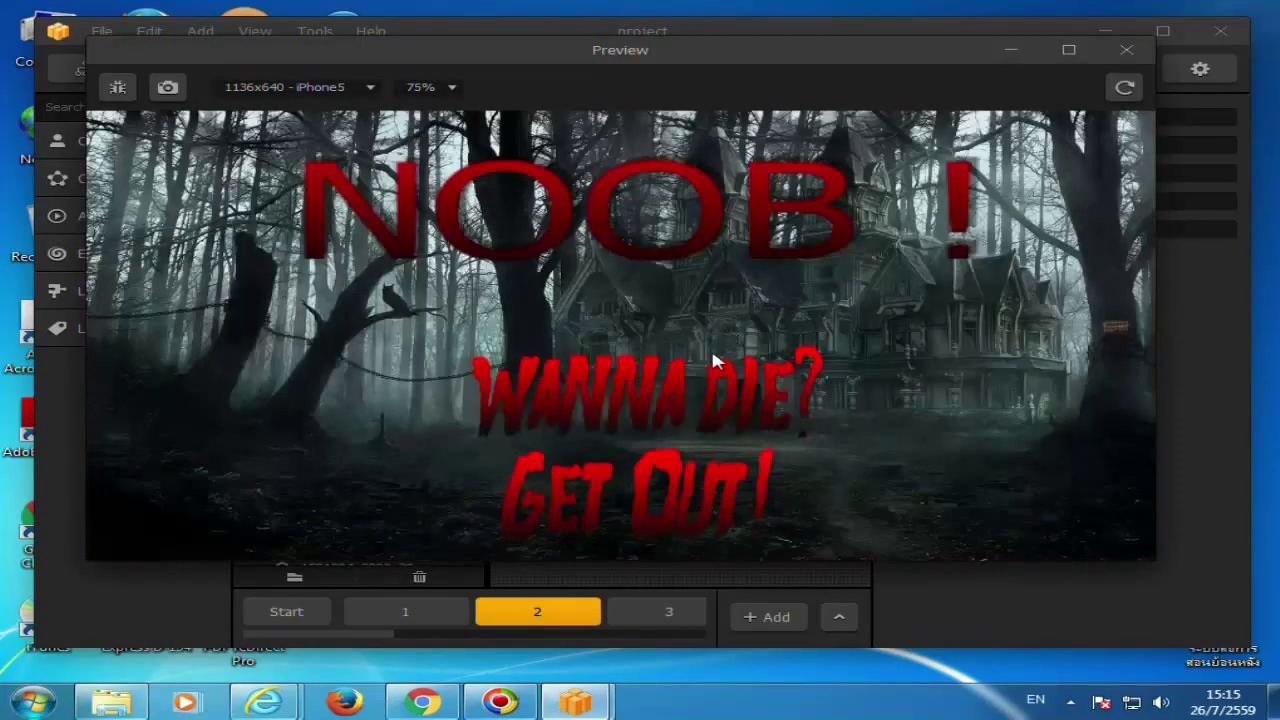
pyautogui.click(712, 358)
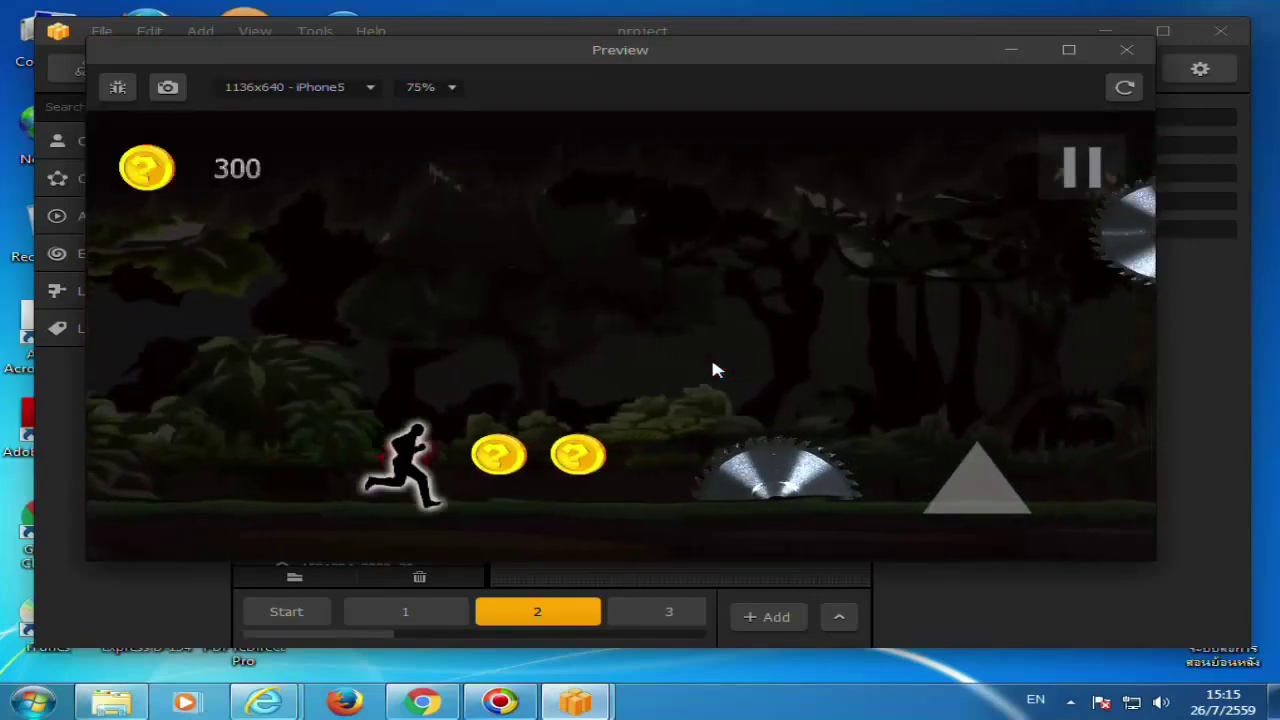
pyautogui.click(713, 370)
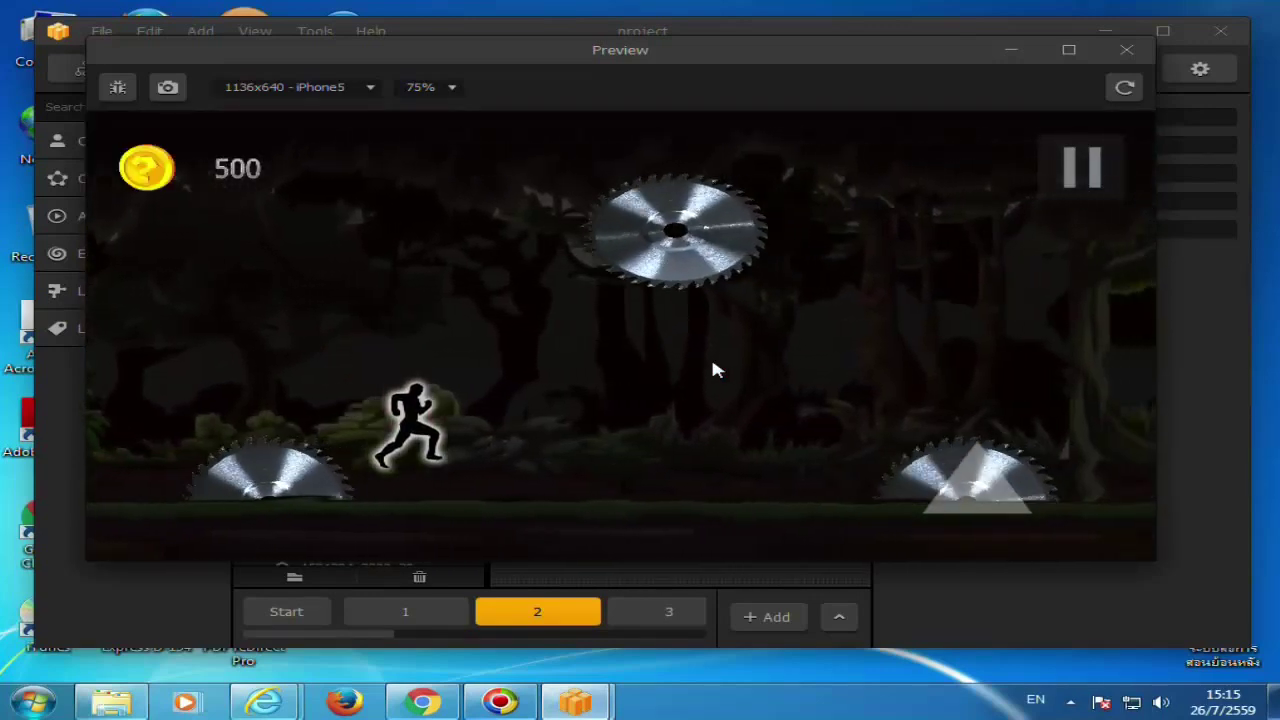
pyautogui.click(712, 368)
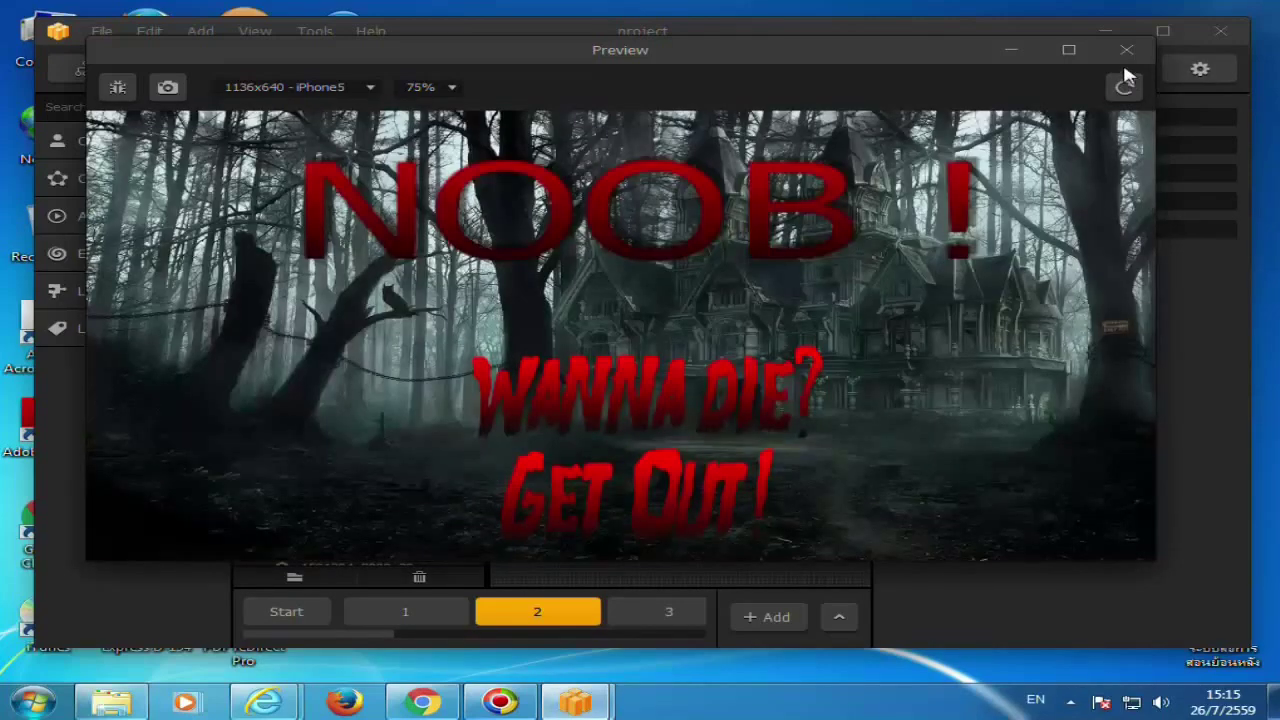
pyautogui.click(1127, 50)
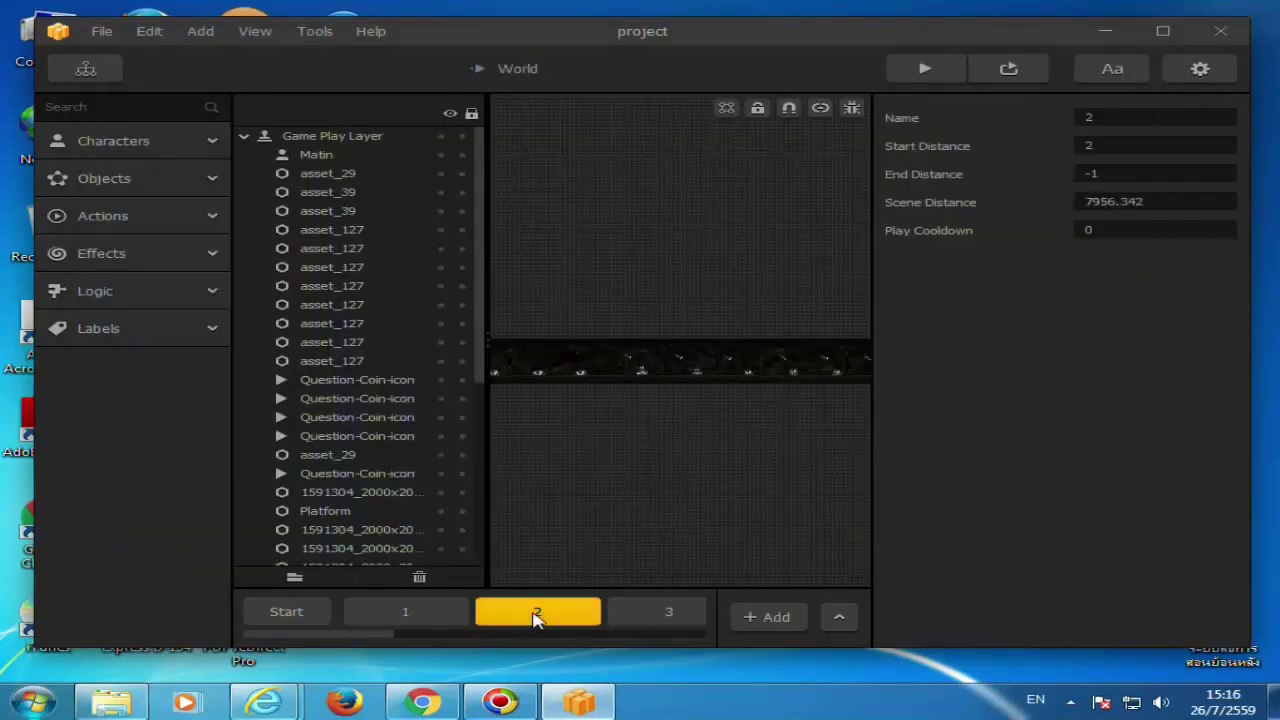
# Zoom the World canvas, deselect the scene, and launch a new Preview run of scene 2.
pyautogui.scroll(1, 660, 530)
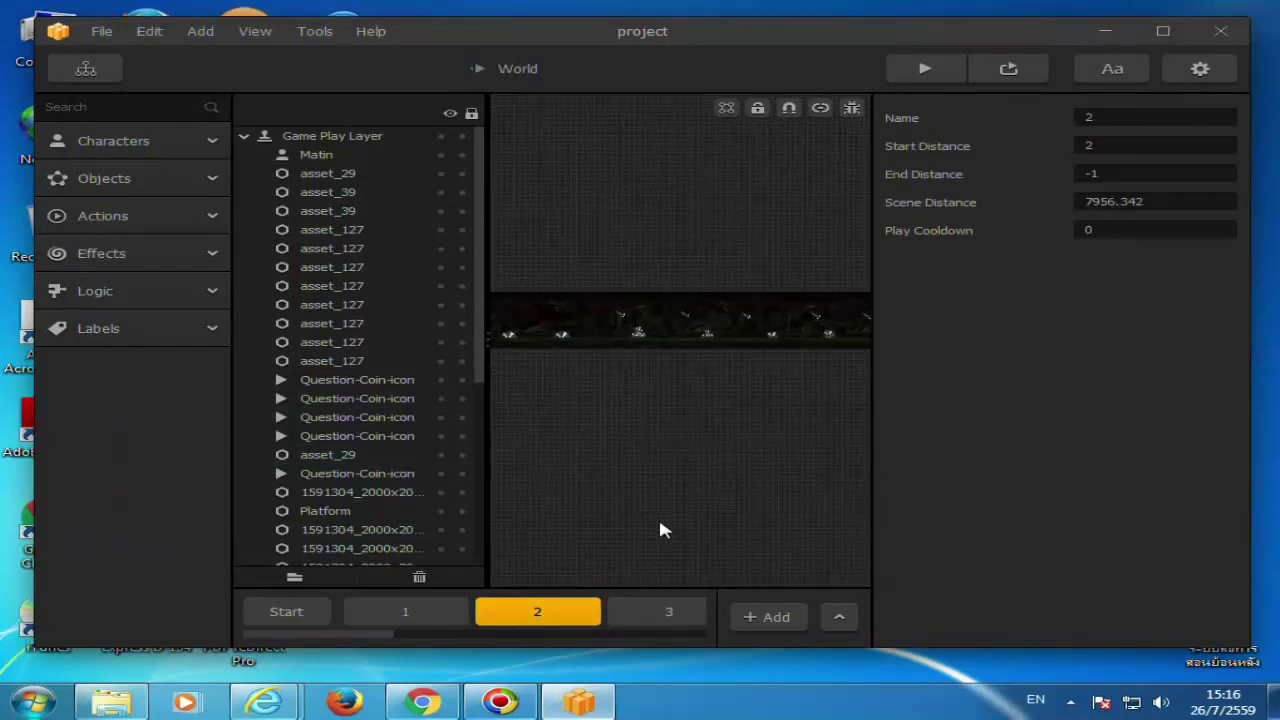
pyautogui.scroll(1, 660, 530)
pyautogui.scroll(1, 660, 530)
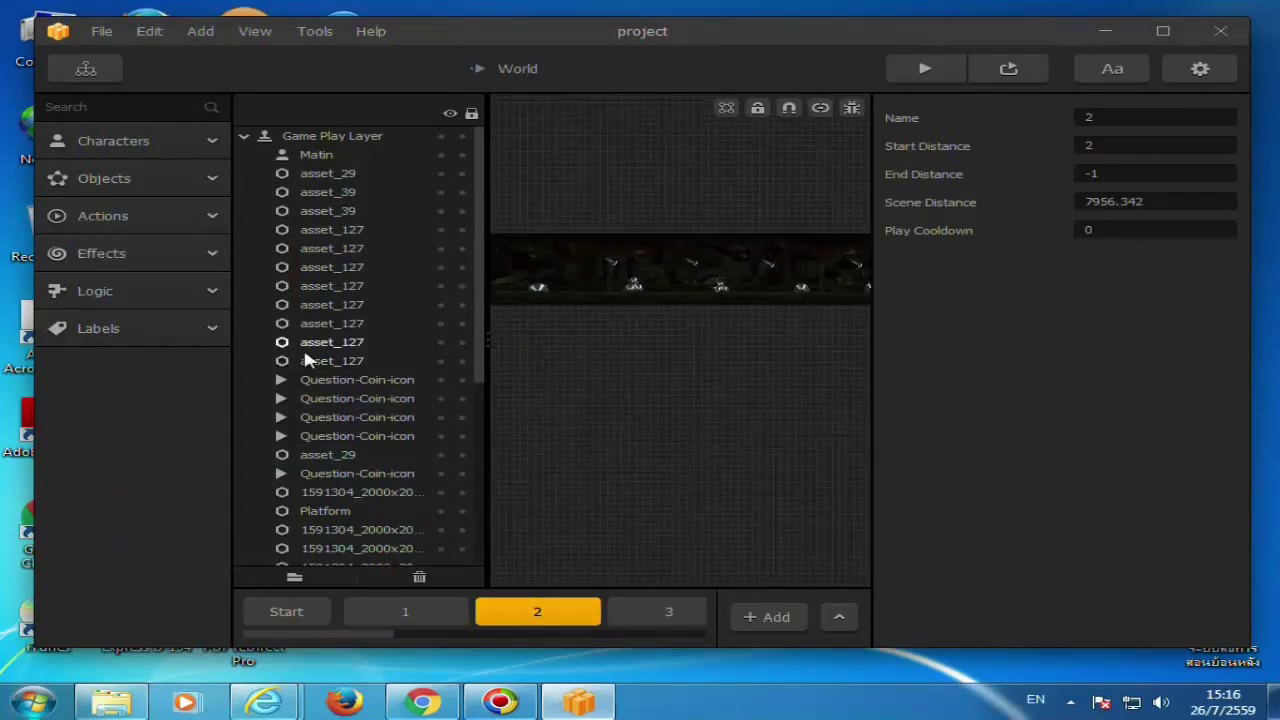
pyautogui.click(726, 504)
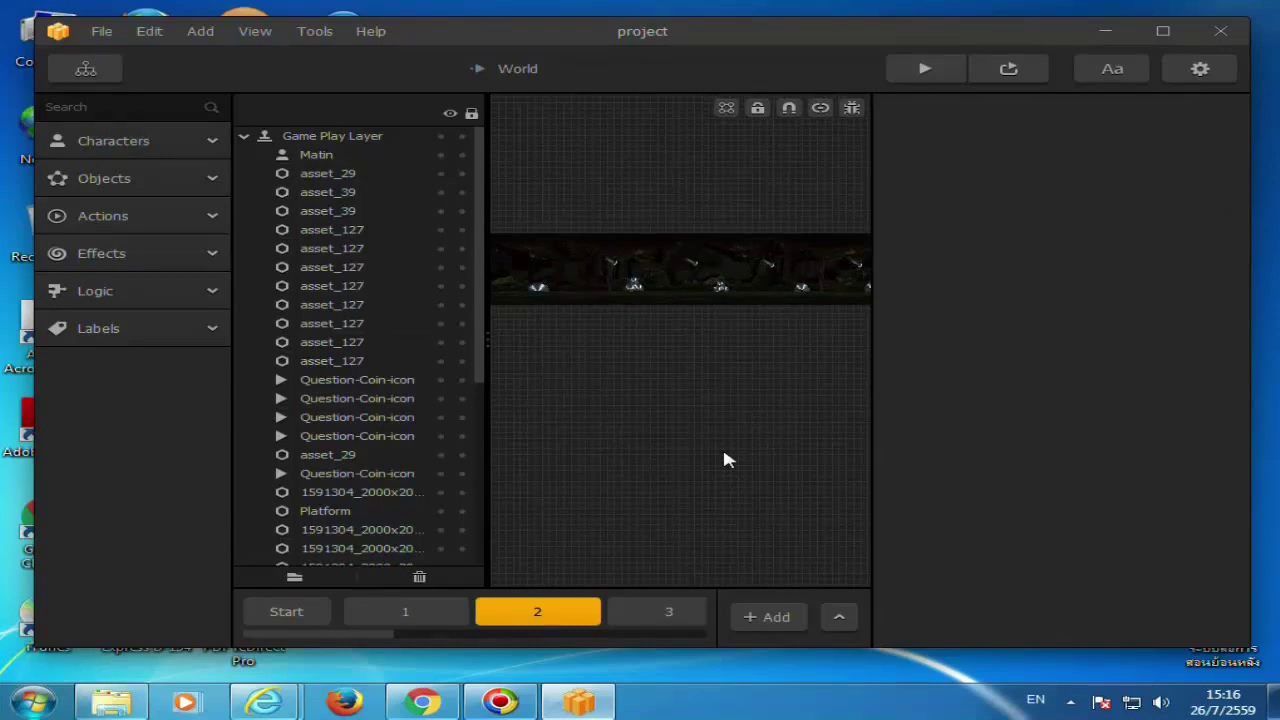
pyautogui.scroll(2, 697, 415)
pyautogui.scroll(-1, 697, 415)
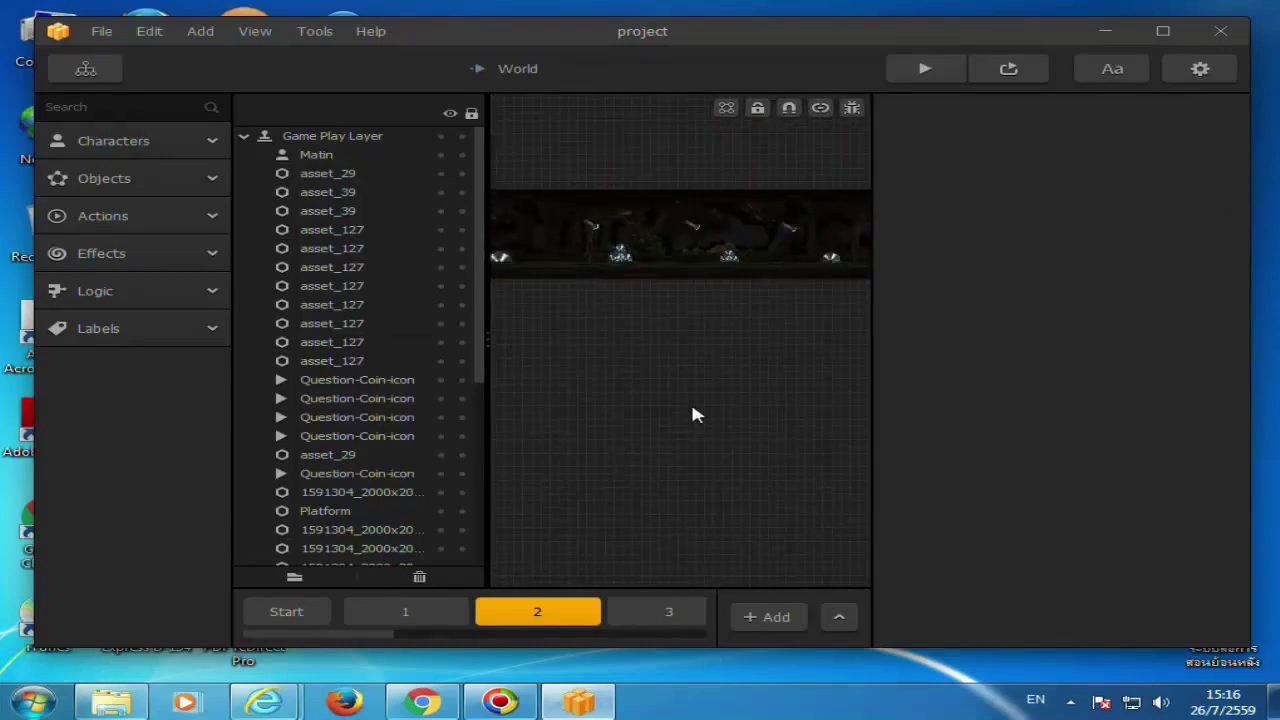
pyautogui.scroll(1, 697, 415)
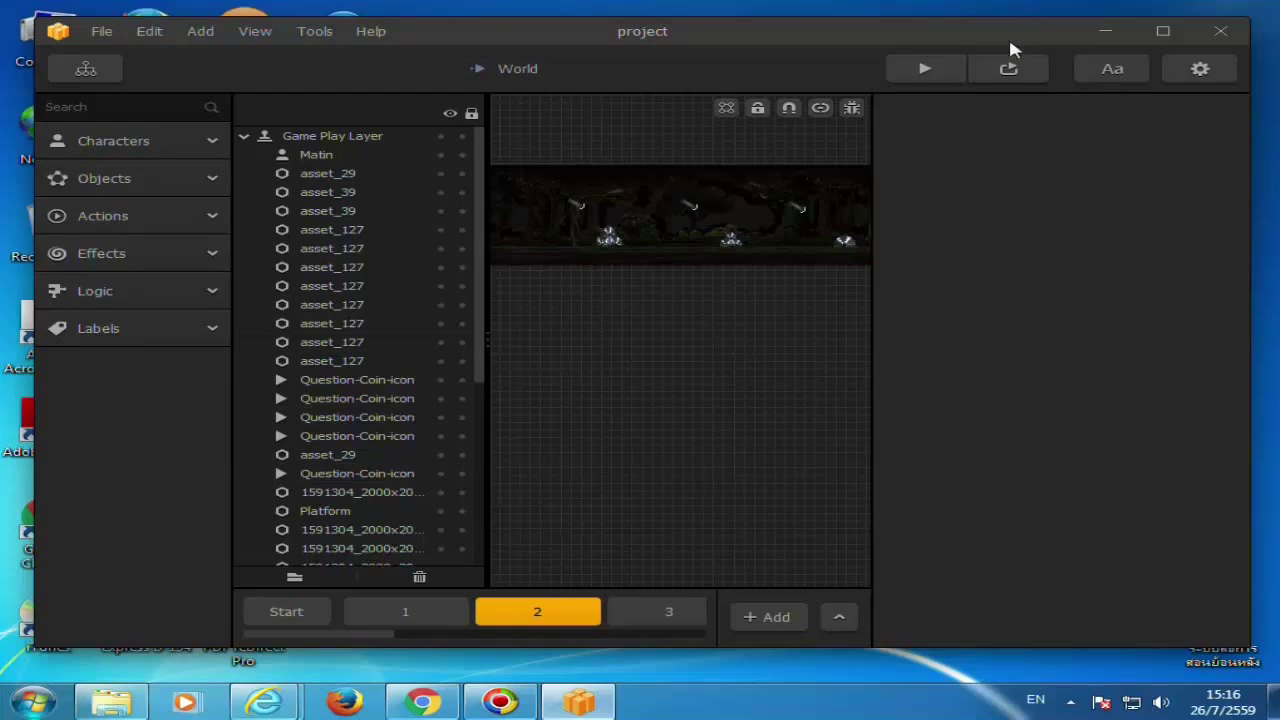
pyautogui.click(1009, 68)
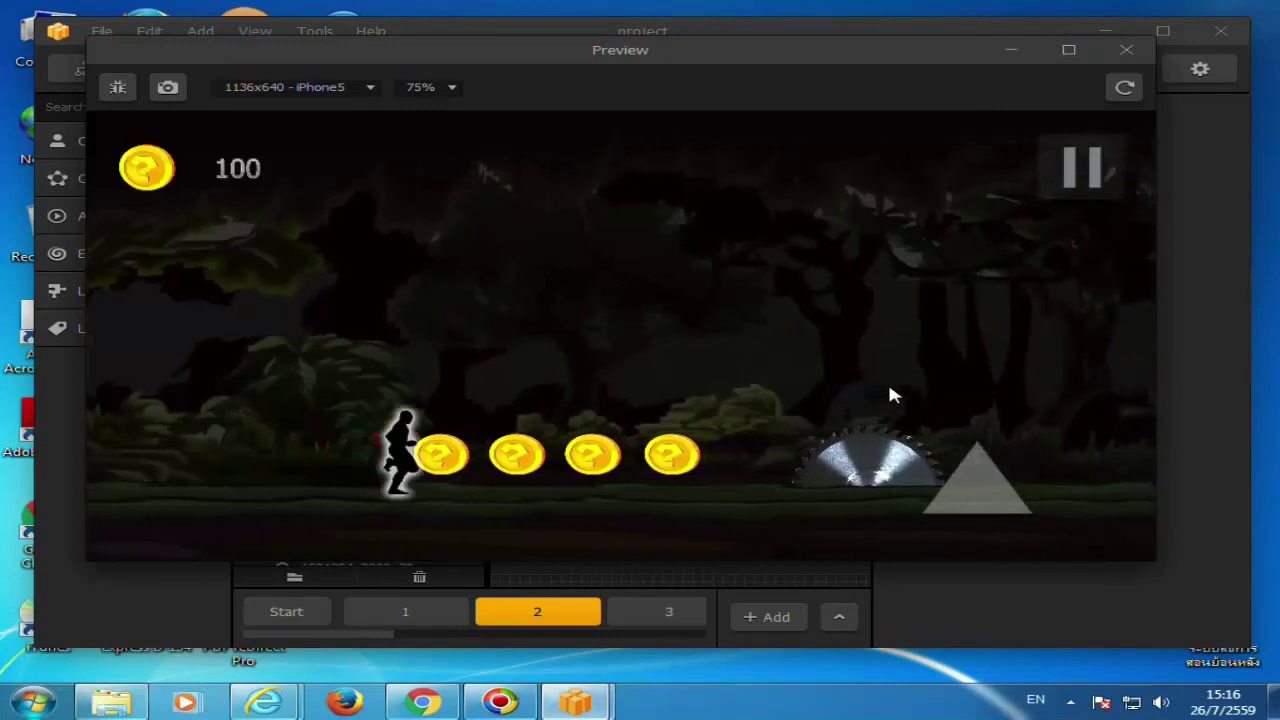
# Jump over the first saw blade, then restart after dying and keep jumping.
pyautogui.click(893, 395)
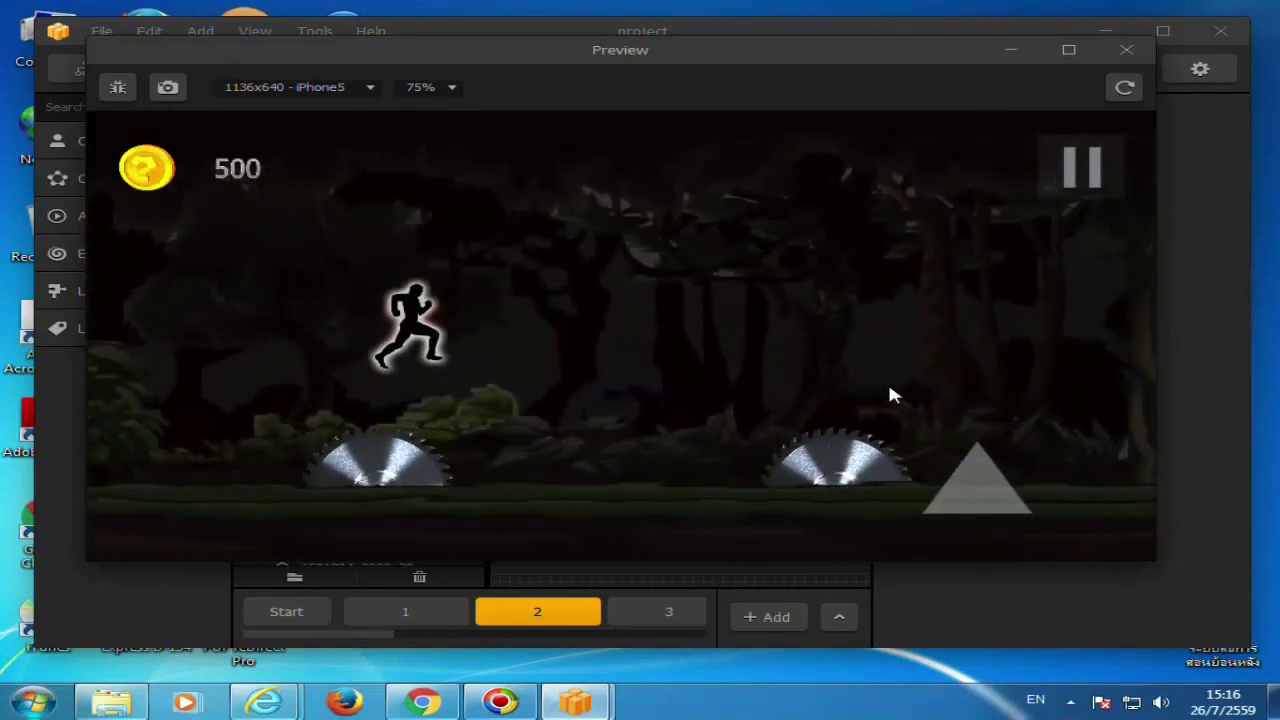
pyautogui.click(893, 395)
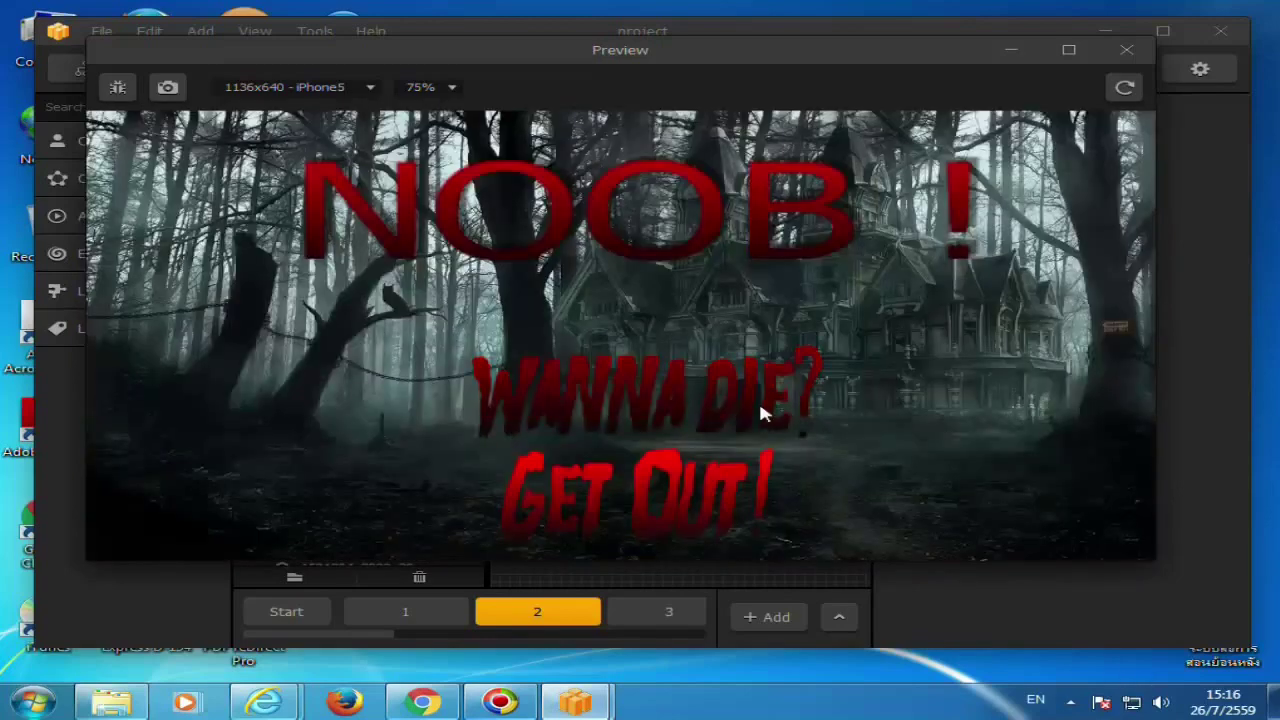
pyautogui.click(760, 414)
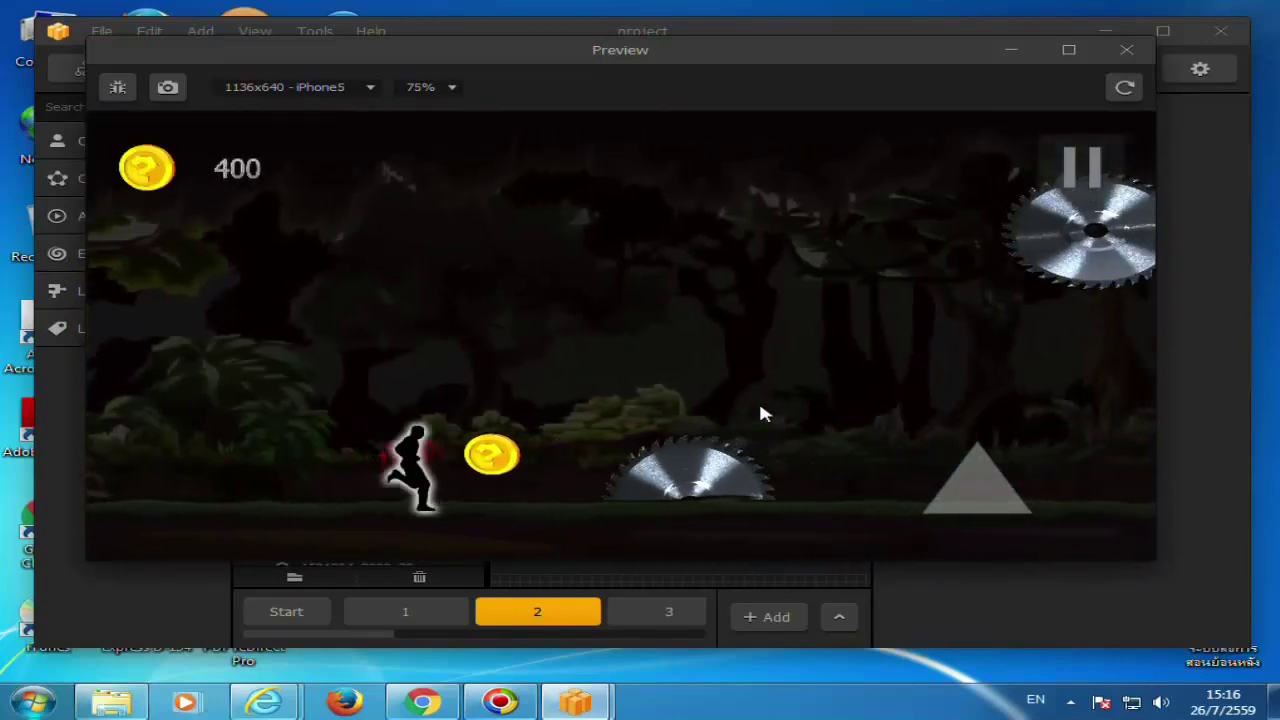
pyautogui.click(760, 410)
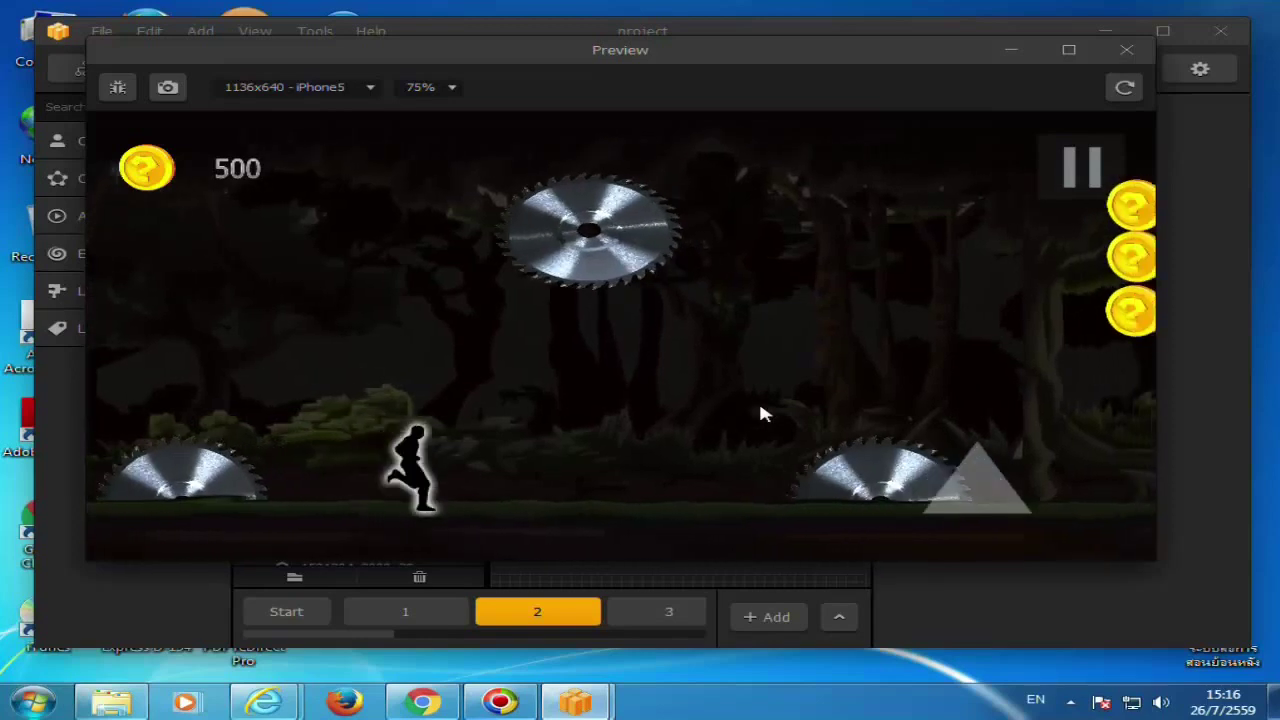
pyautogui.click(738, 294)
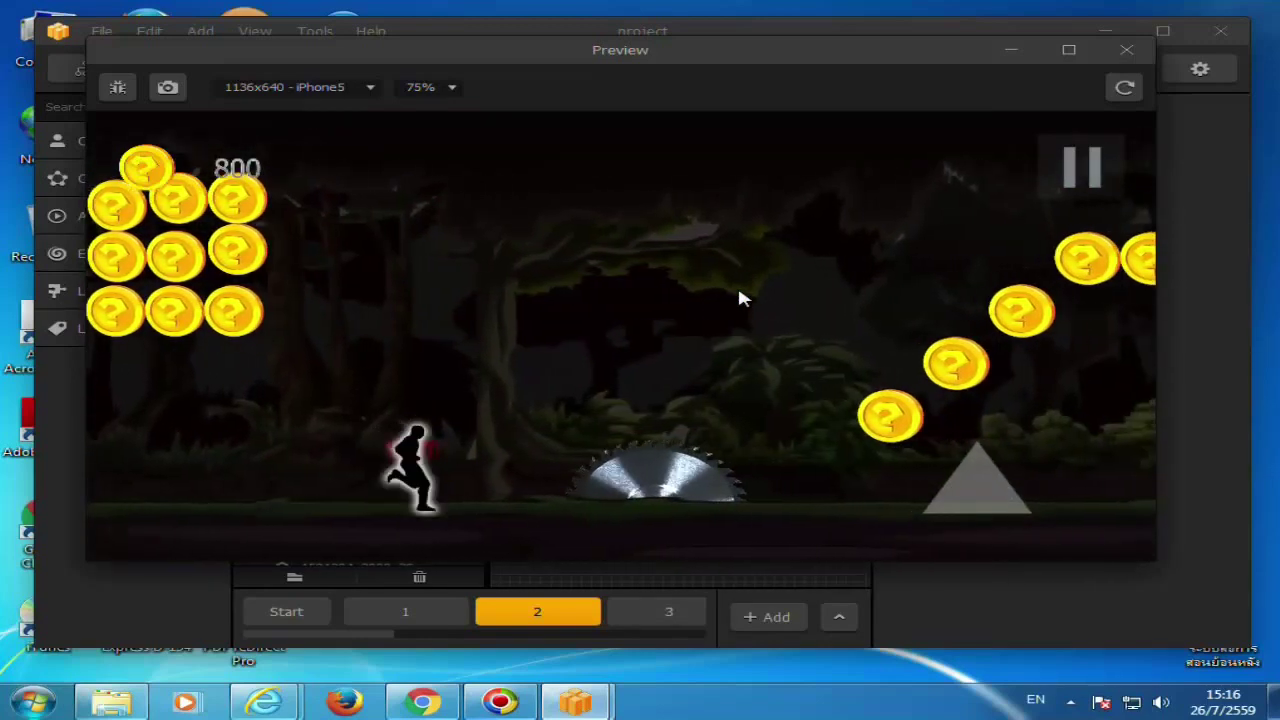
pyautogui.click(739, 293)
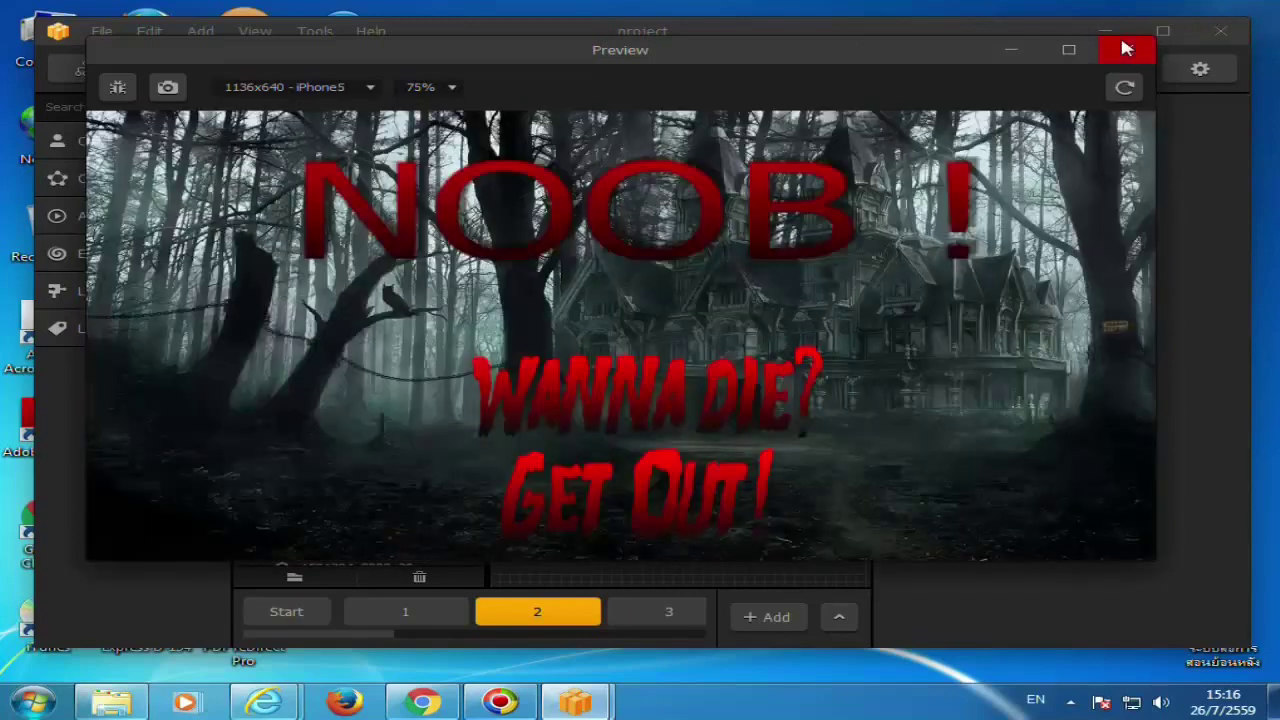
# Close and reopen the preview for a fresh run, jumping over saw blades.
pyautogui.click(1123, 44)
pyautogui.click(1007, 72)
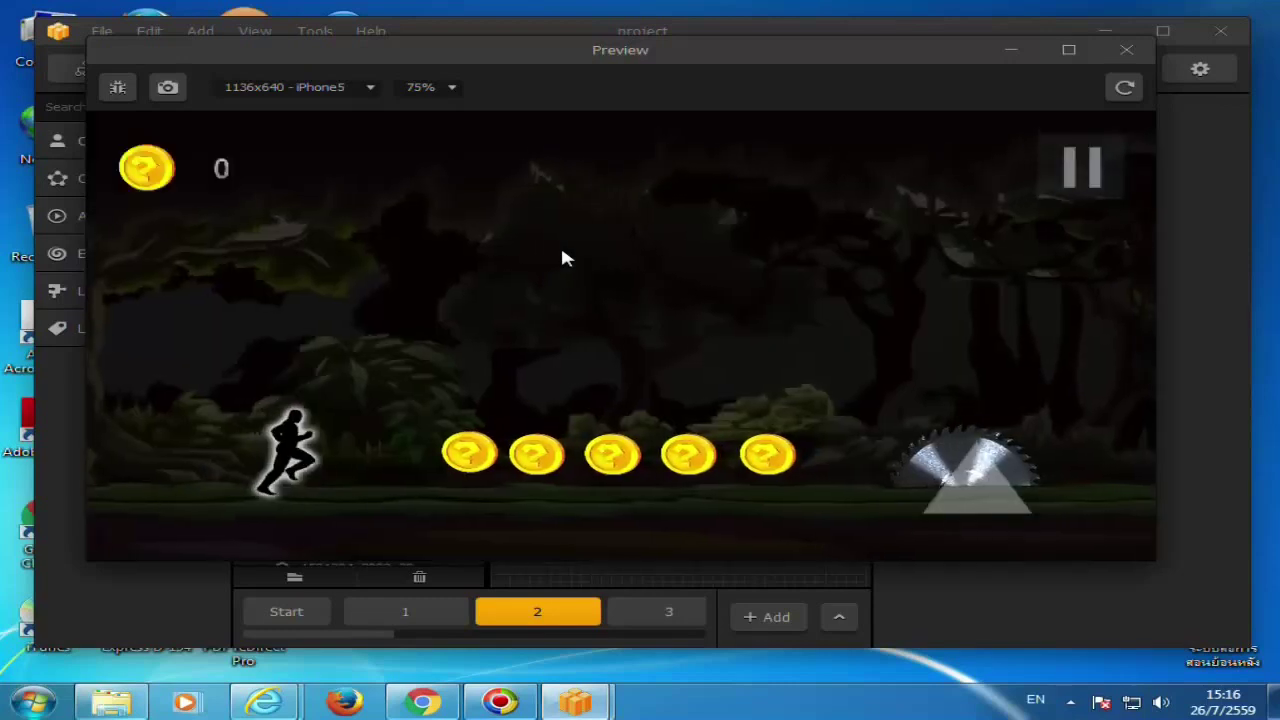
pyautogui.click(562, 258)
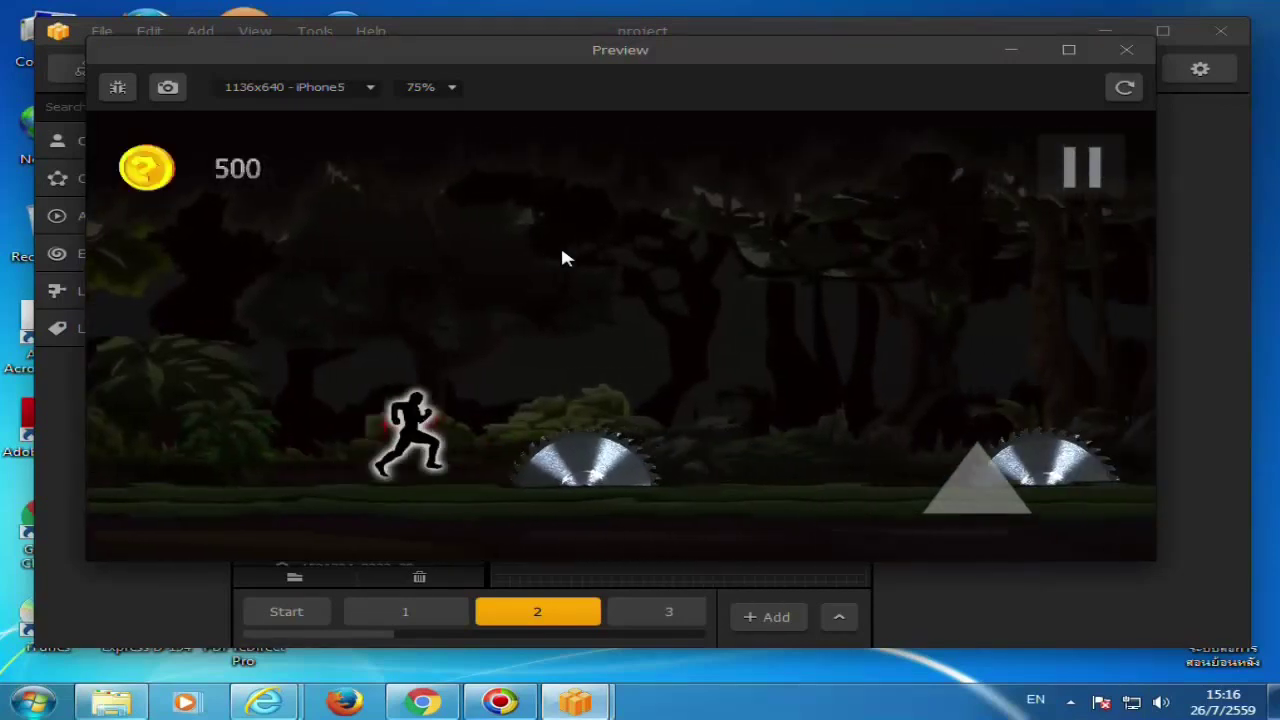
pyautogui.click(562, 258)
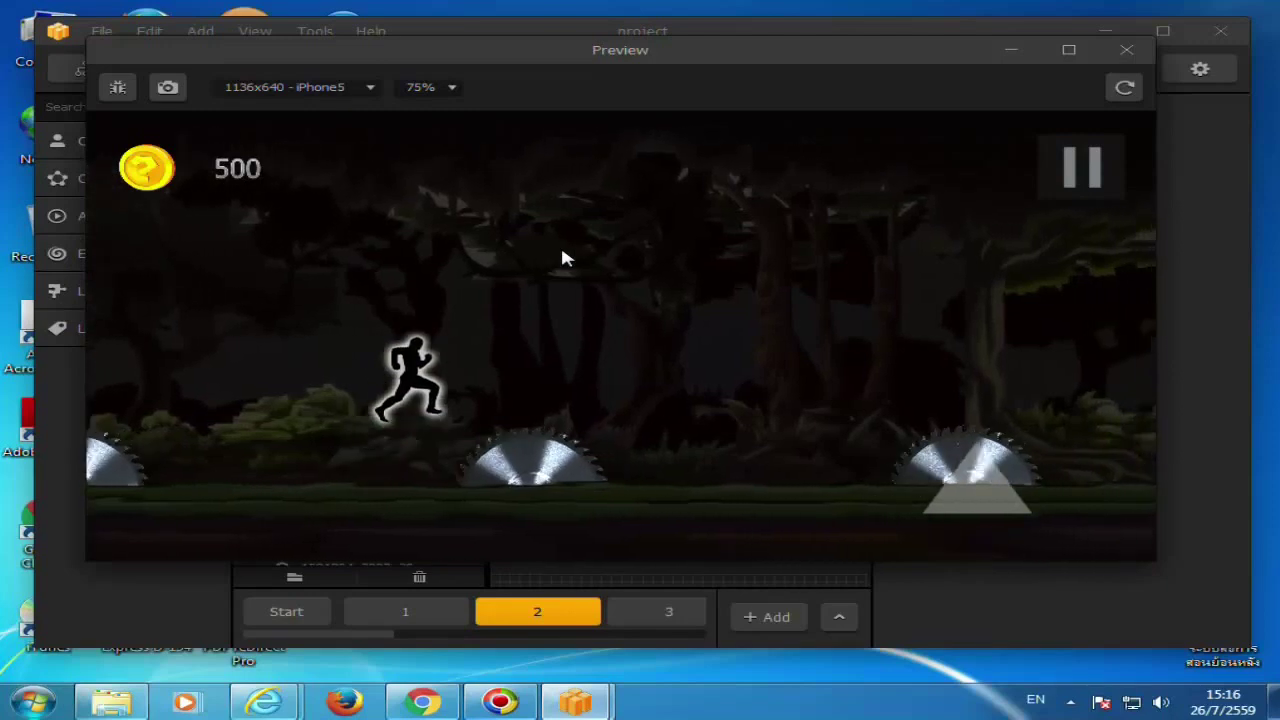
pyautogui.click(562, 258)
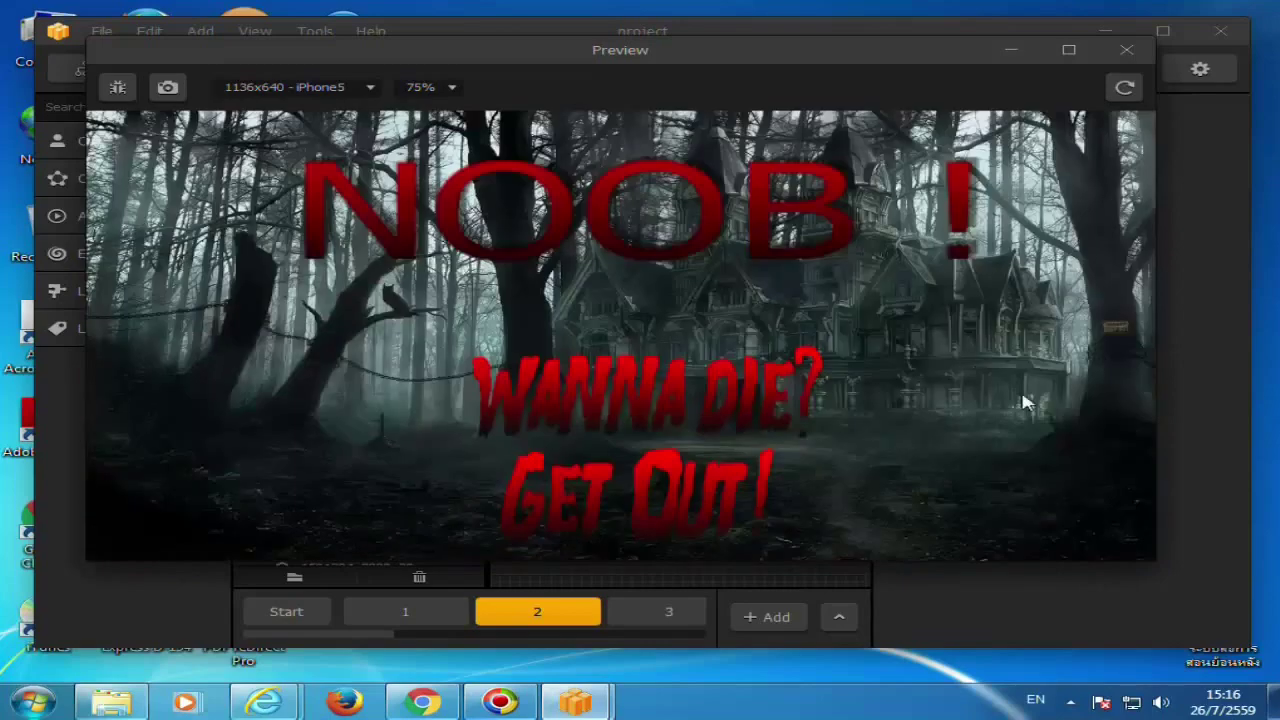
# Restart after game over, jump for coins and over saws to 1300 points, then close the preview.
pyautogui.click(640, 360)
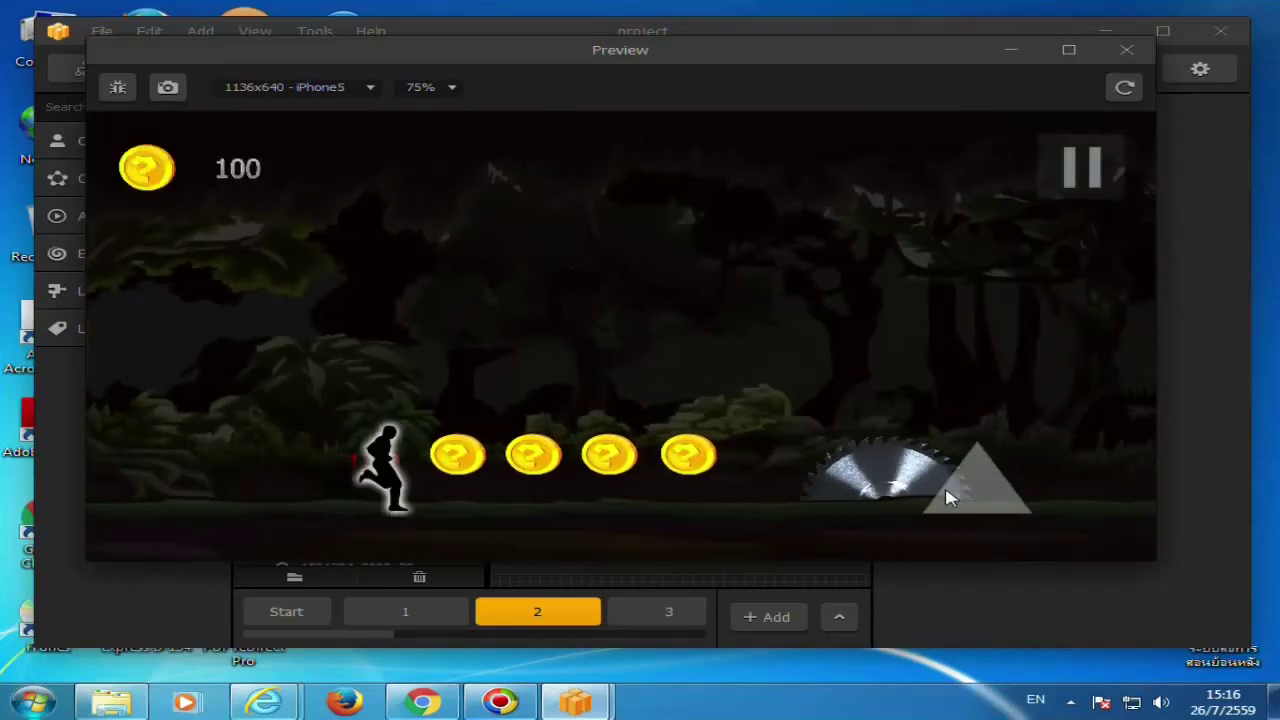
pyautogui.click(915, 490)
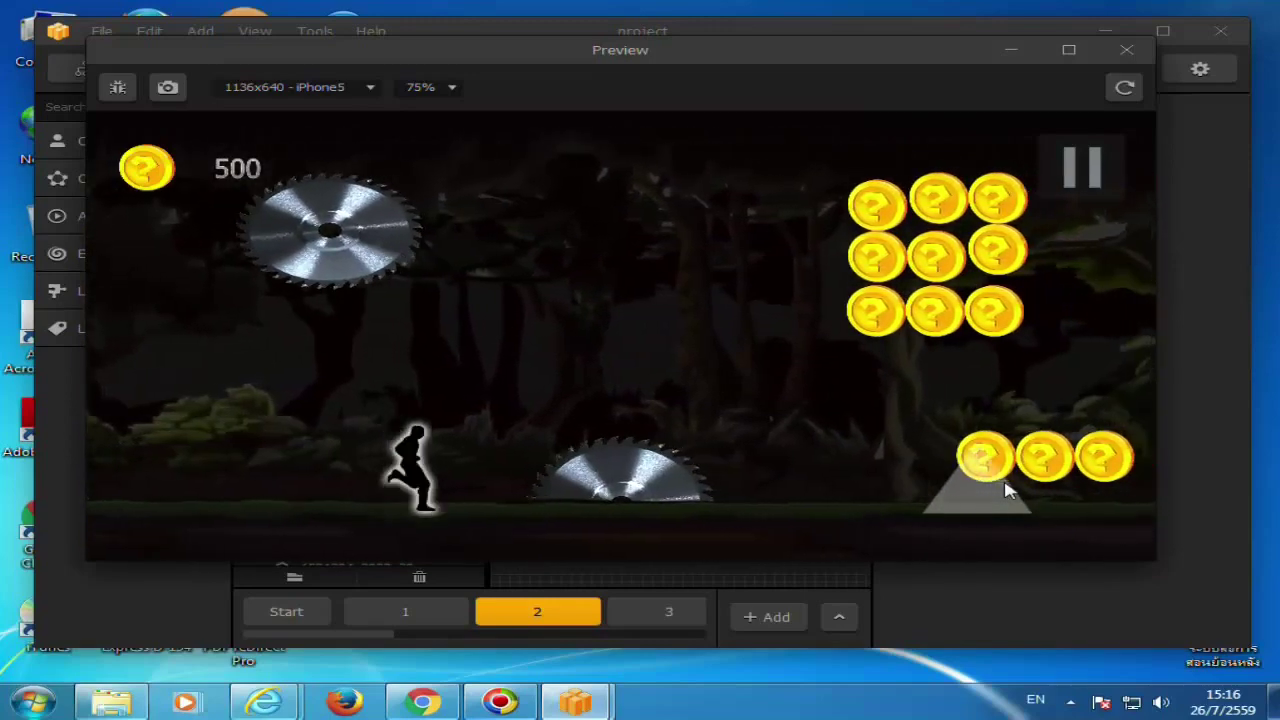
pyautogui.click(1006, 492)
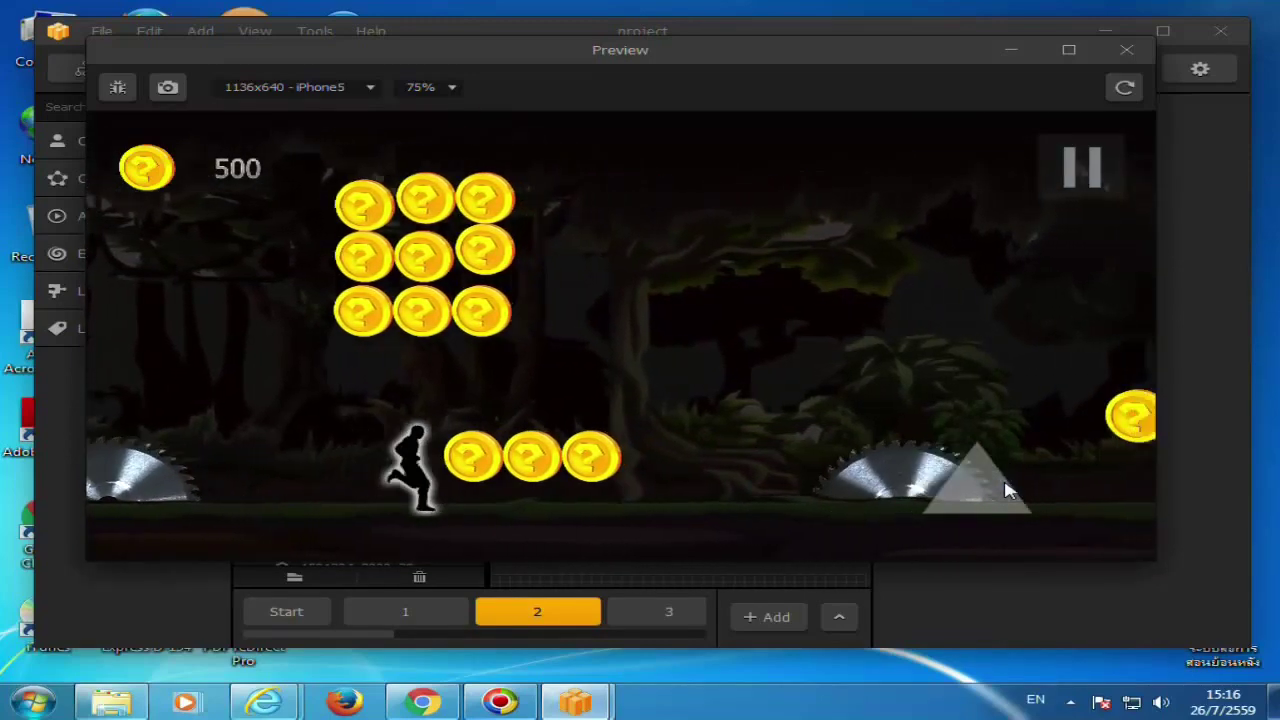
pyautogui.click(1006, 490)
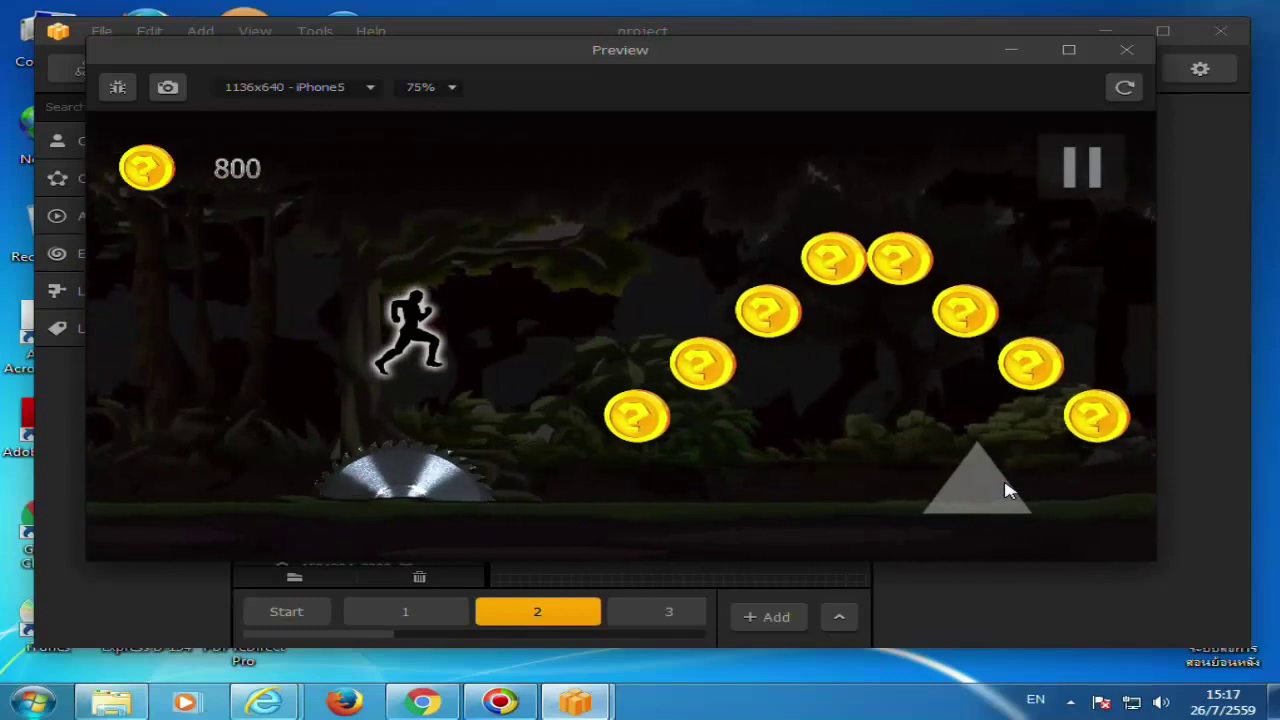
pyautogui.click(1006, 490)
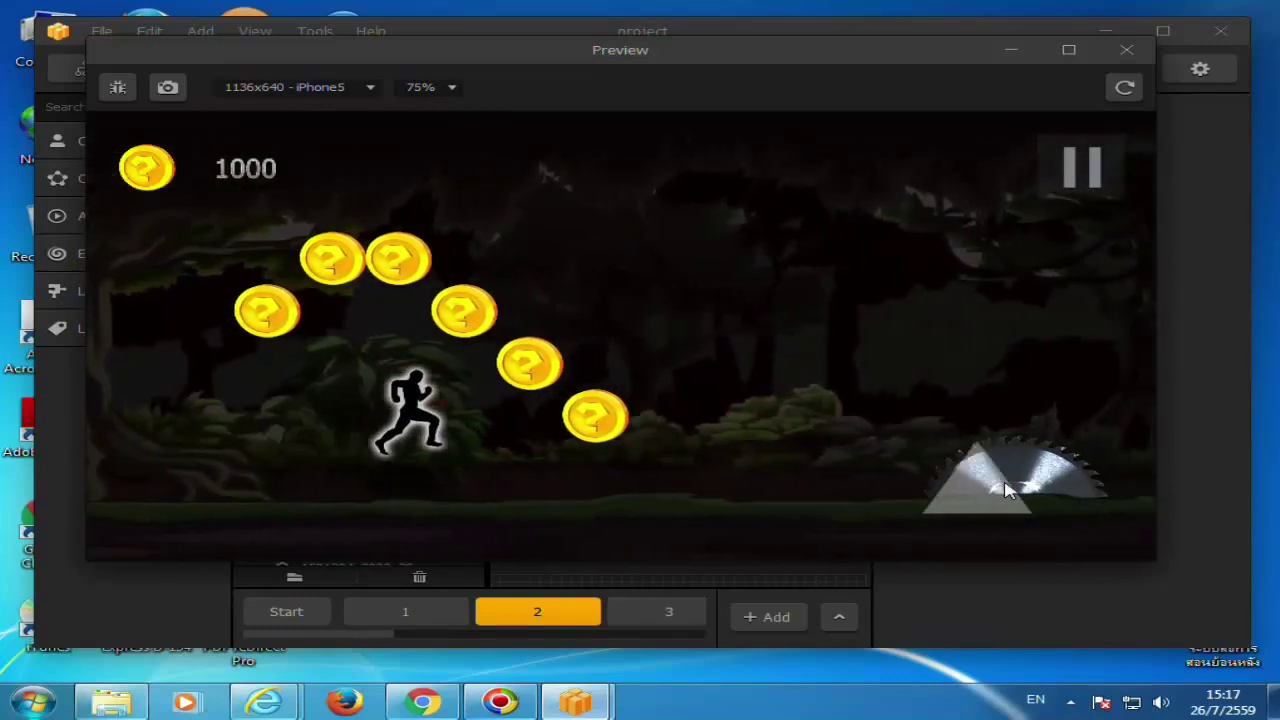
pyautogui.click(1006, 490)
pyautogui.click(1006, 490)
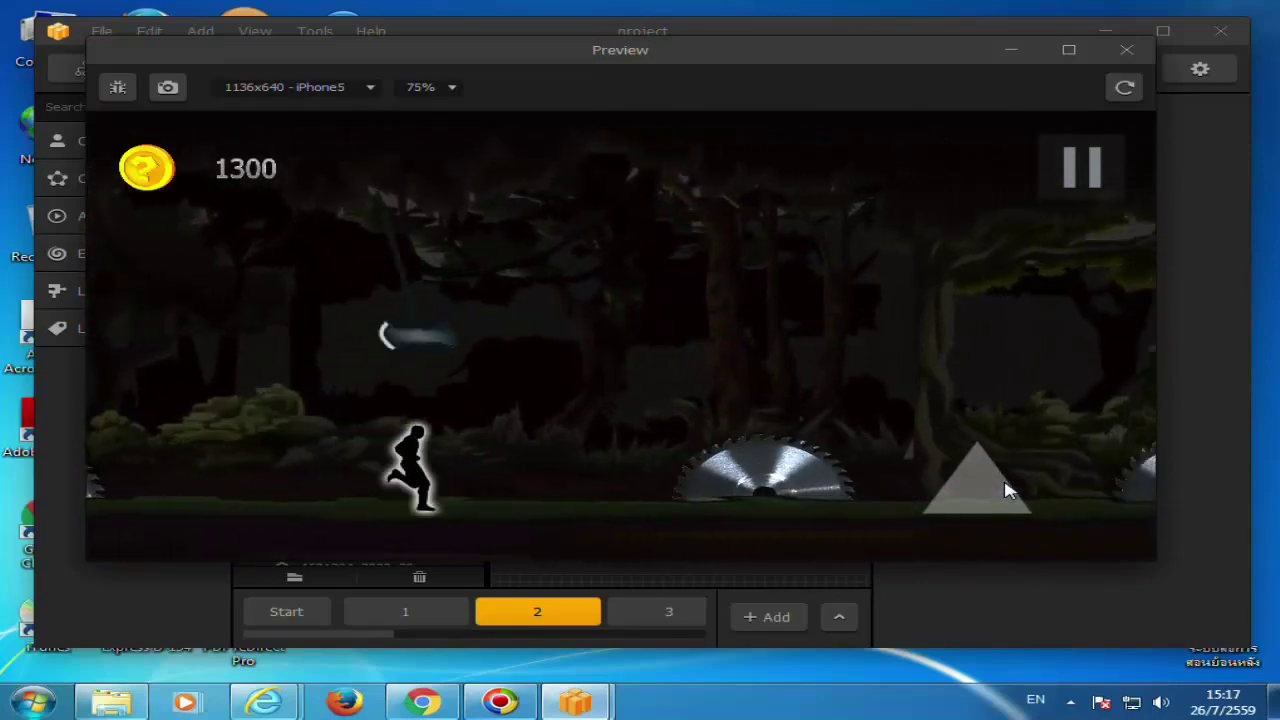
pyautogui.click(1006, 490)
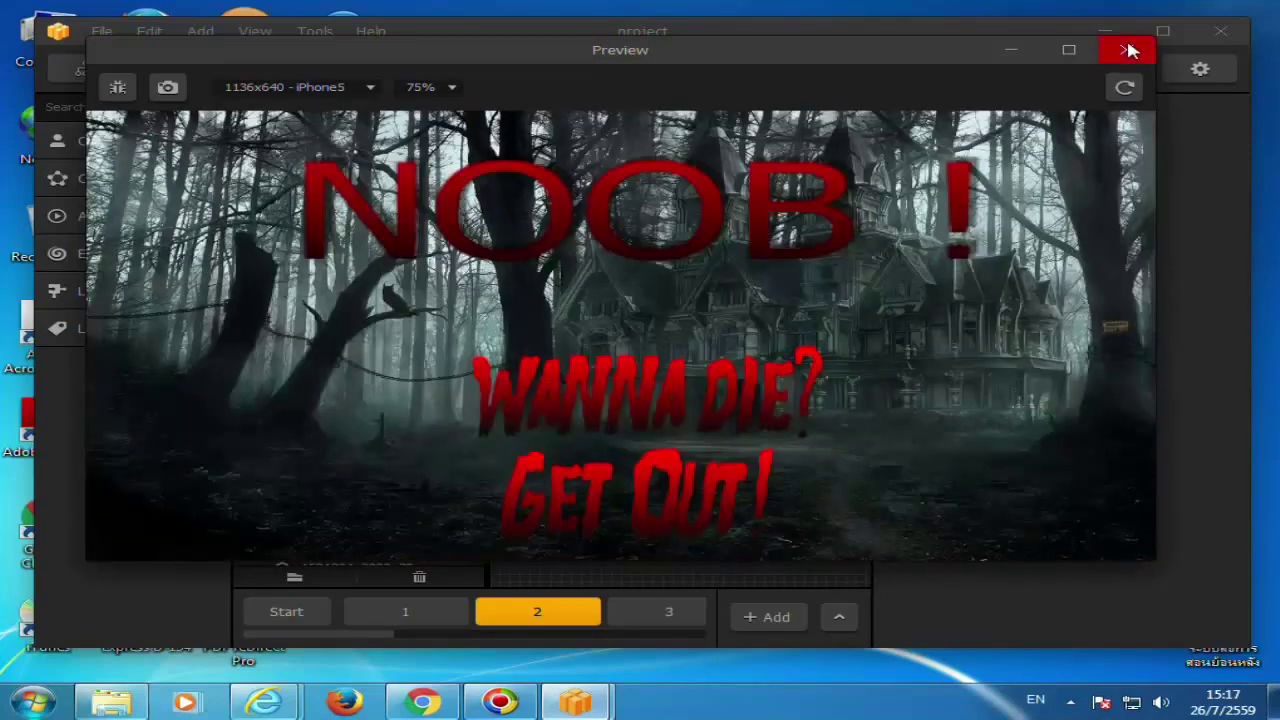
pyautogui.click(1126, 50)
pyautogui.click(120, 147)
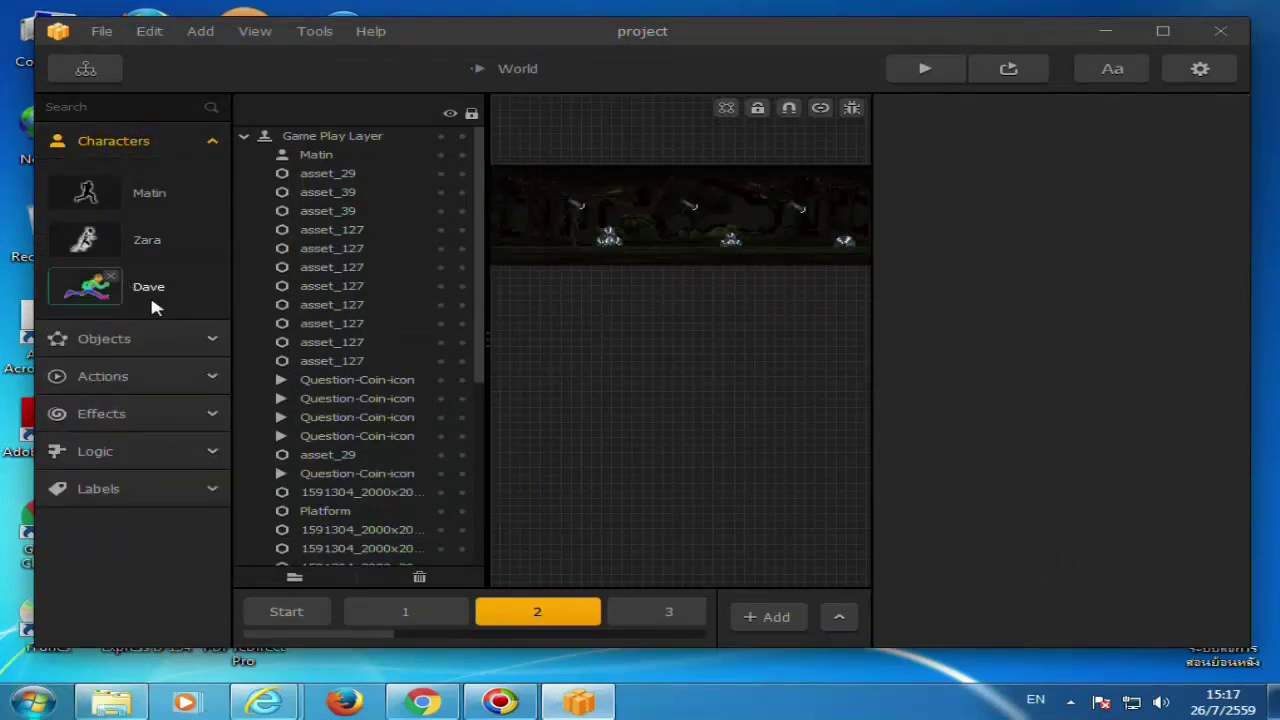
# Move Dave to the top of the Characters list, preview, and jump saws until game over.
pyautogui.moveTo(150, 292); pyautogui.dragTo(160, 182)
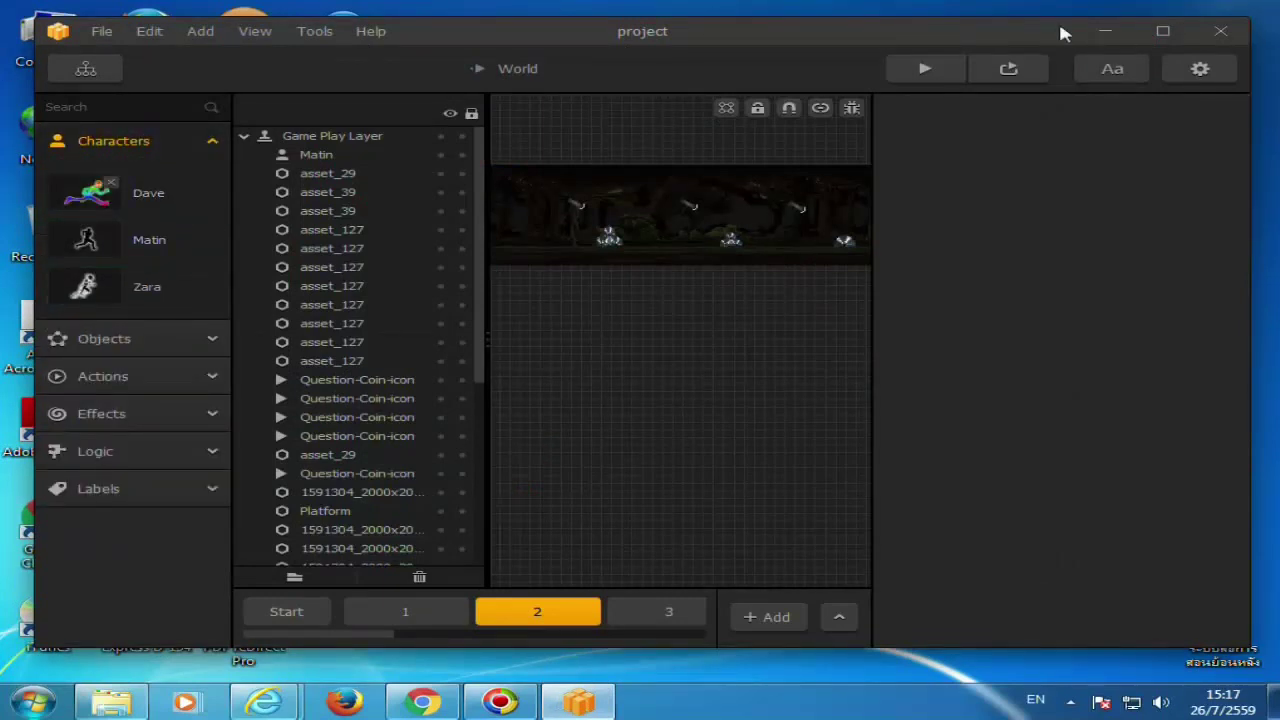
pyautogui.click(1008, 66)
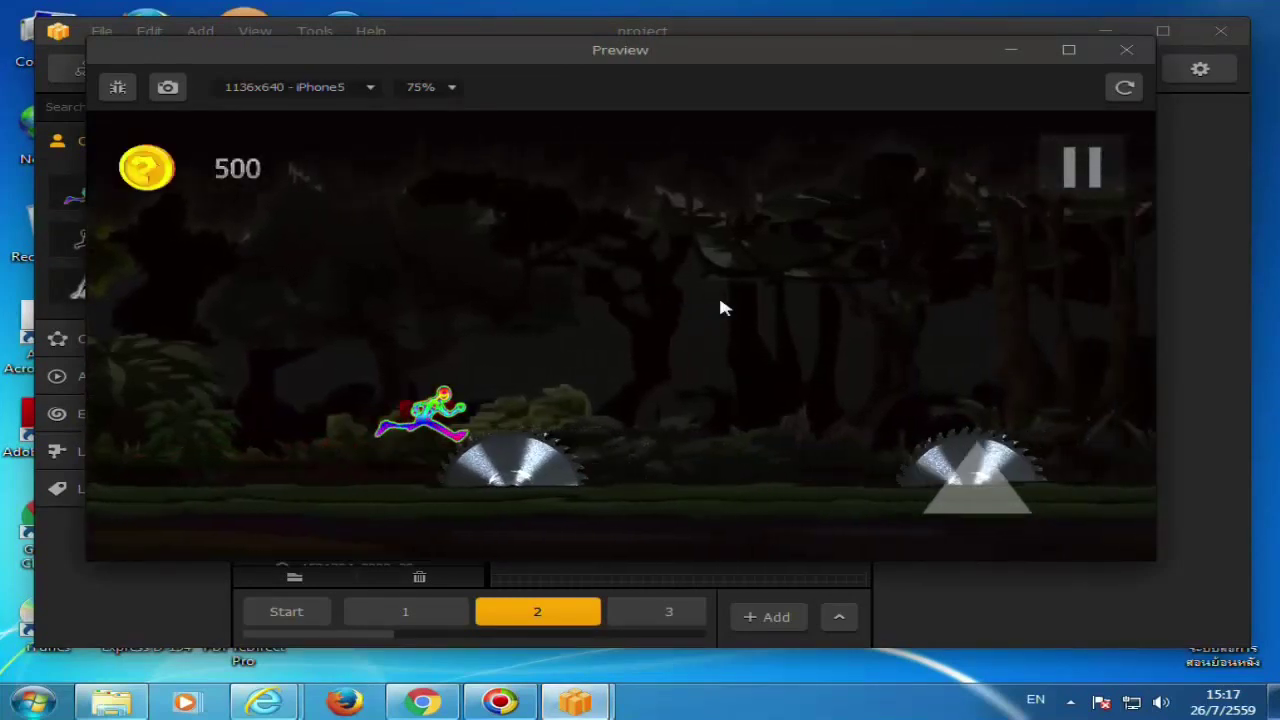
pyautogui.click(724, 308)
pyautogui.click(724, 308)
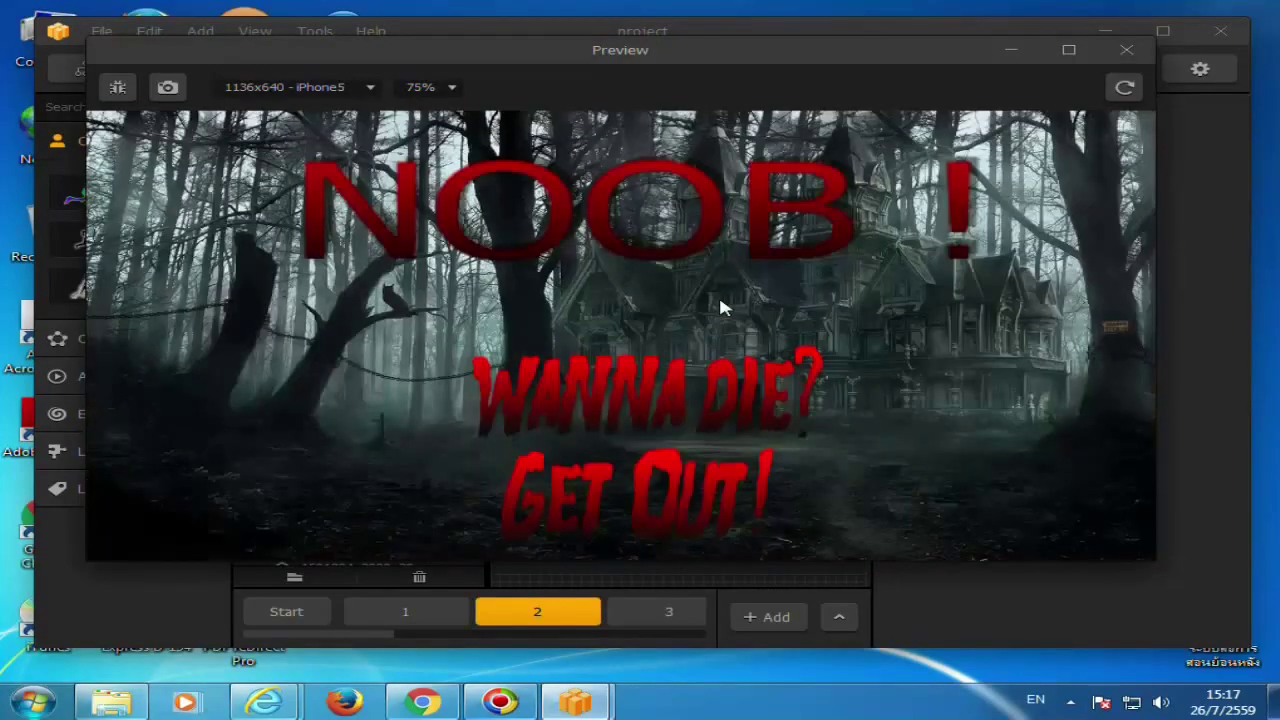
pyautogui.click(762, 414)
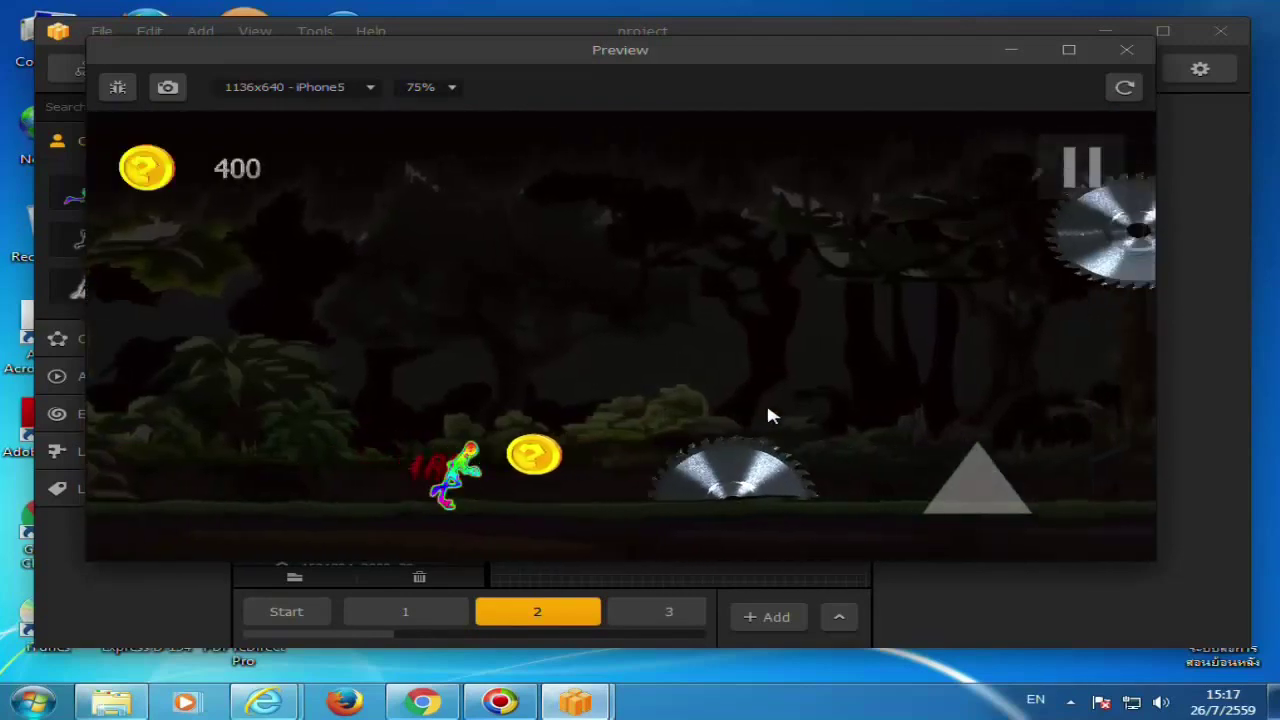
pyautogui.click(768, 412)
# Replay the level, jumping saws and grabbing coins to 3400 points, then close the preview.
pyautogui.click(768, 415)
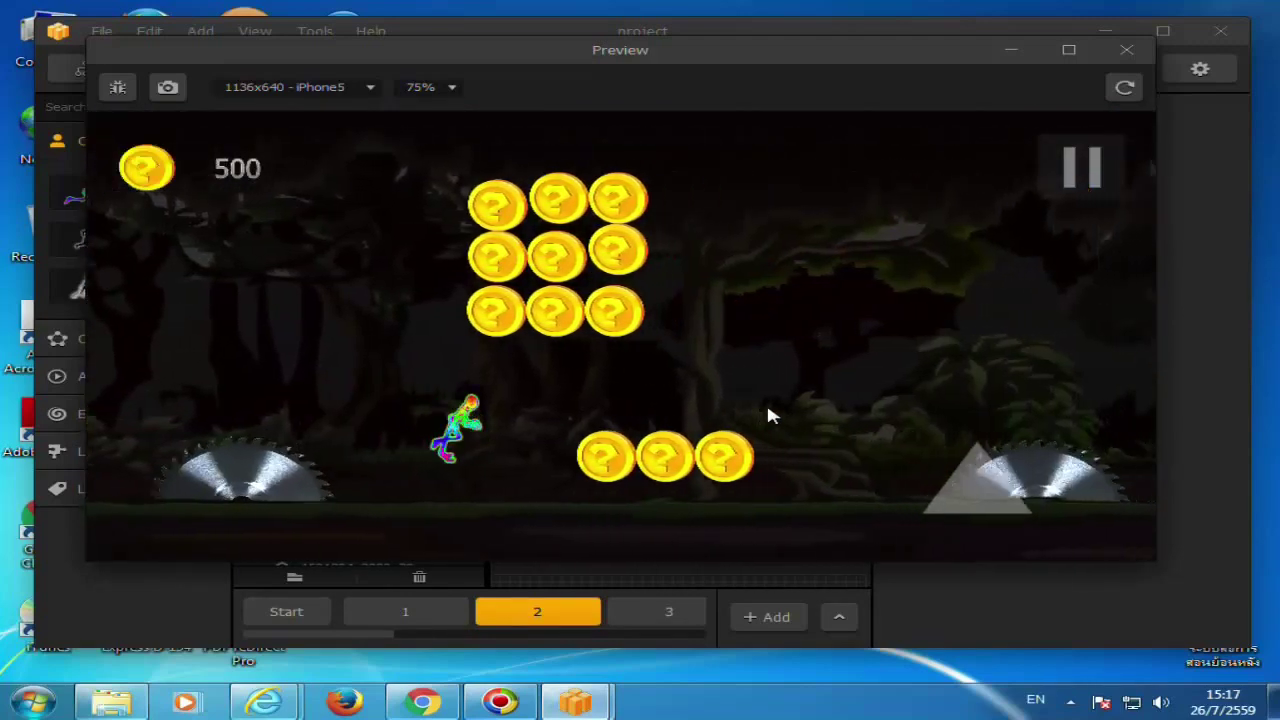
pyautogui.click(770, 415)
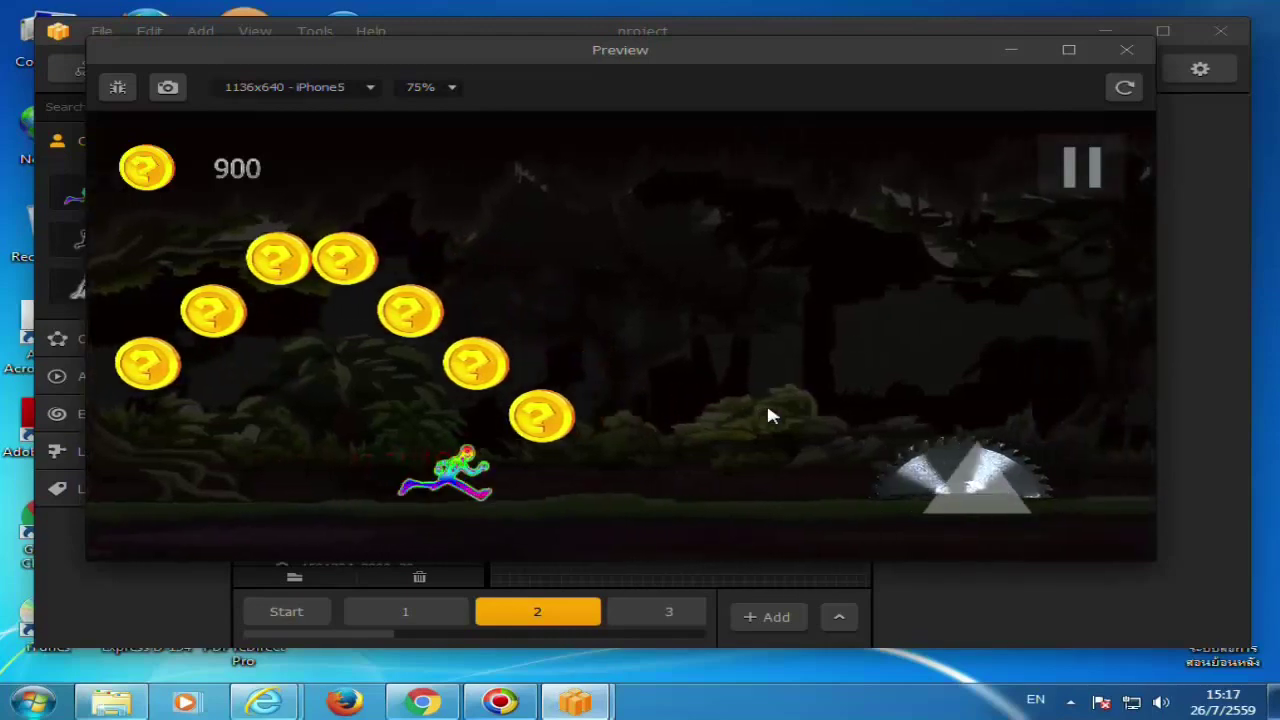
pyautogui.click(770, 415)
pyautogui.click(770, 415)
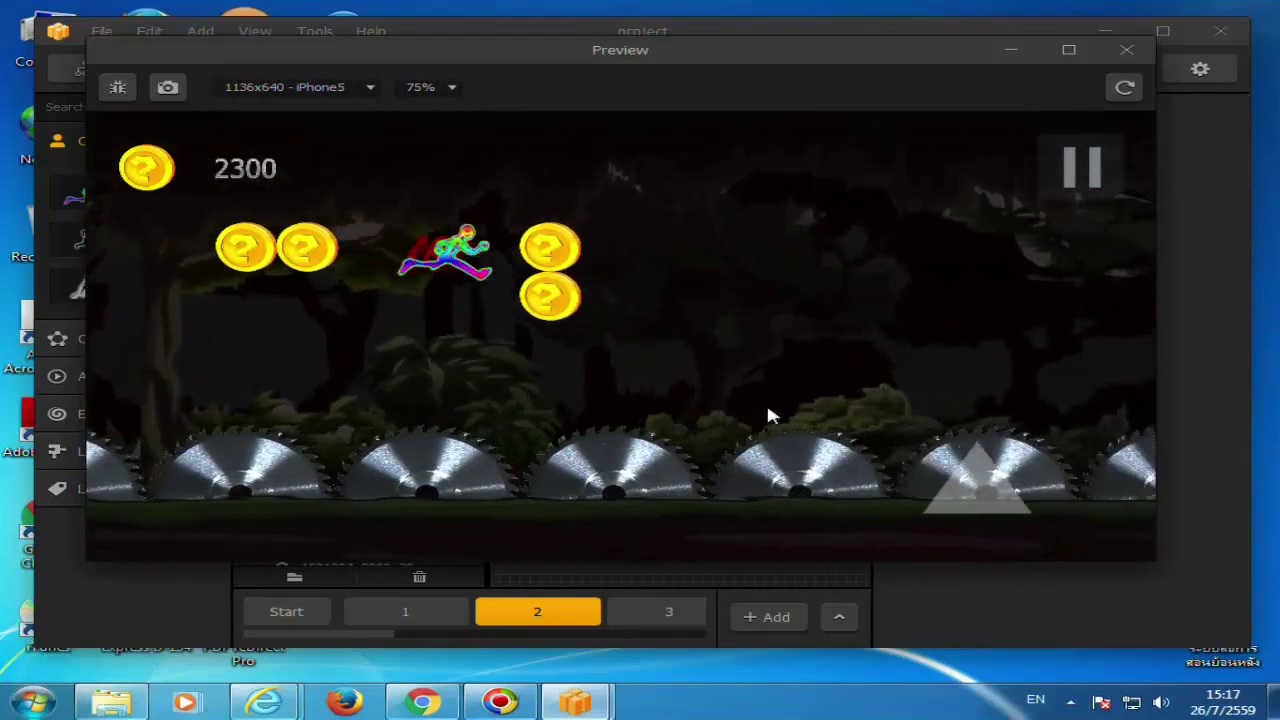
pyautogui.click(770, 413)
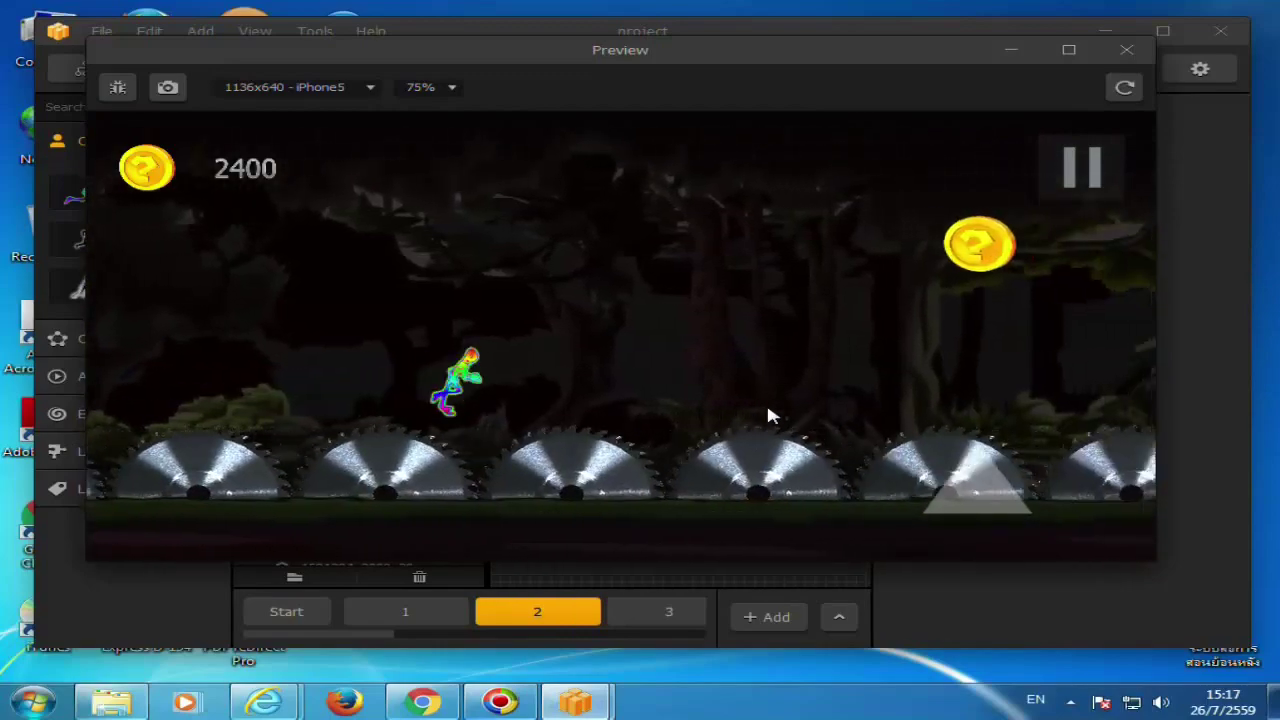
pyautogui.click(770, 415)
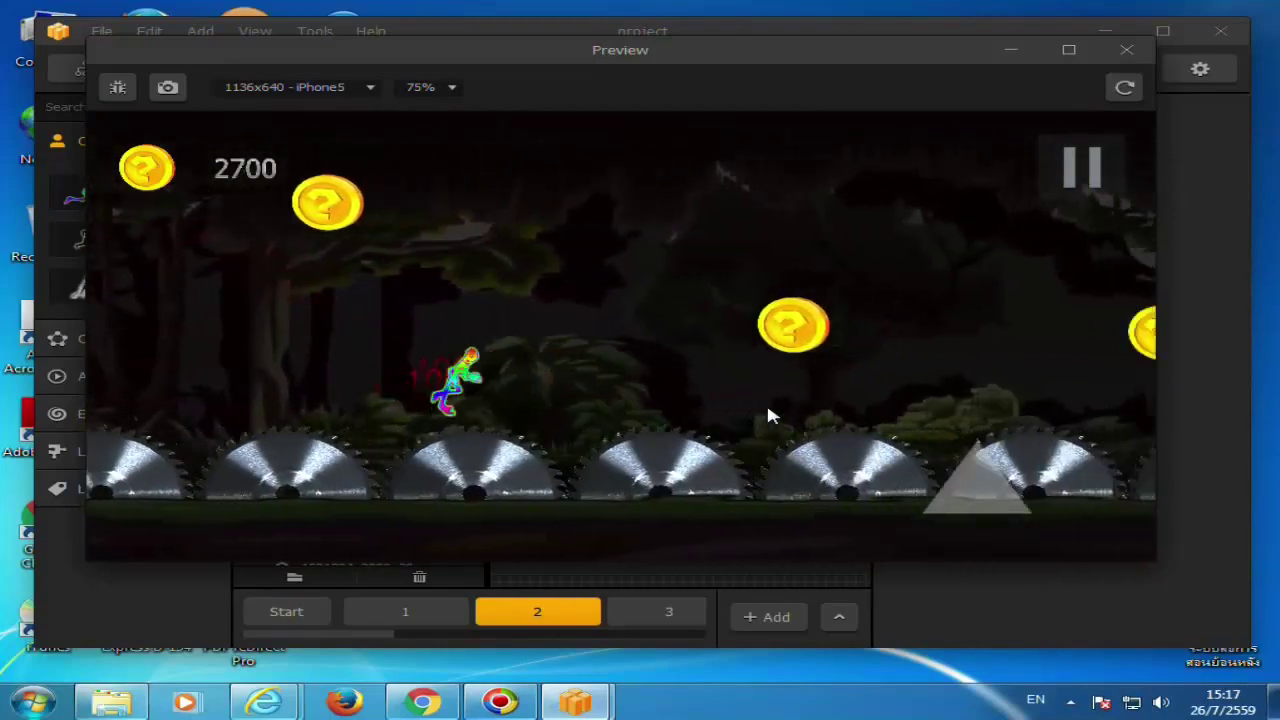
pyautogui.click(770, 415)
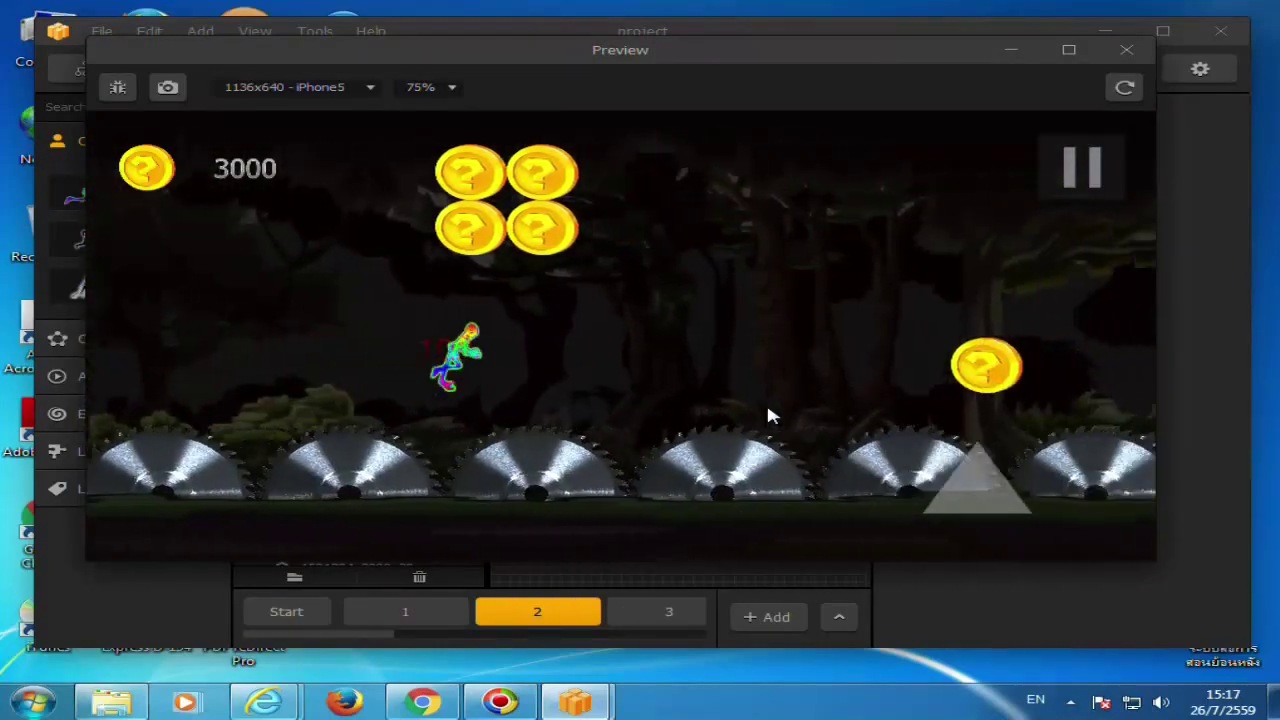
pyautogui.click(770, 415)
pyautogui.click(769, 412)
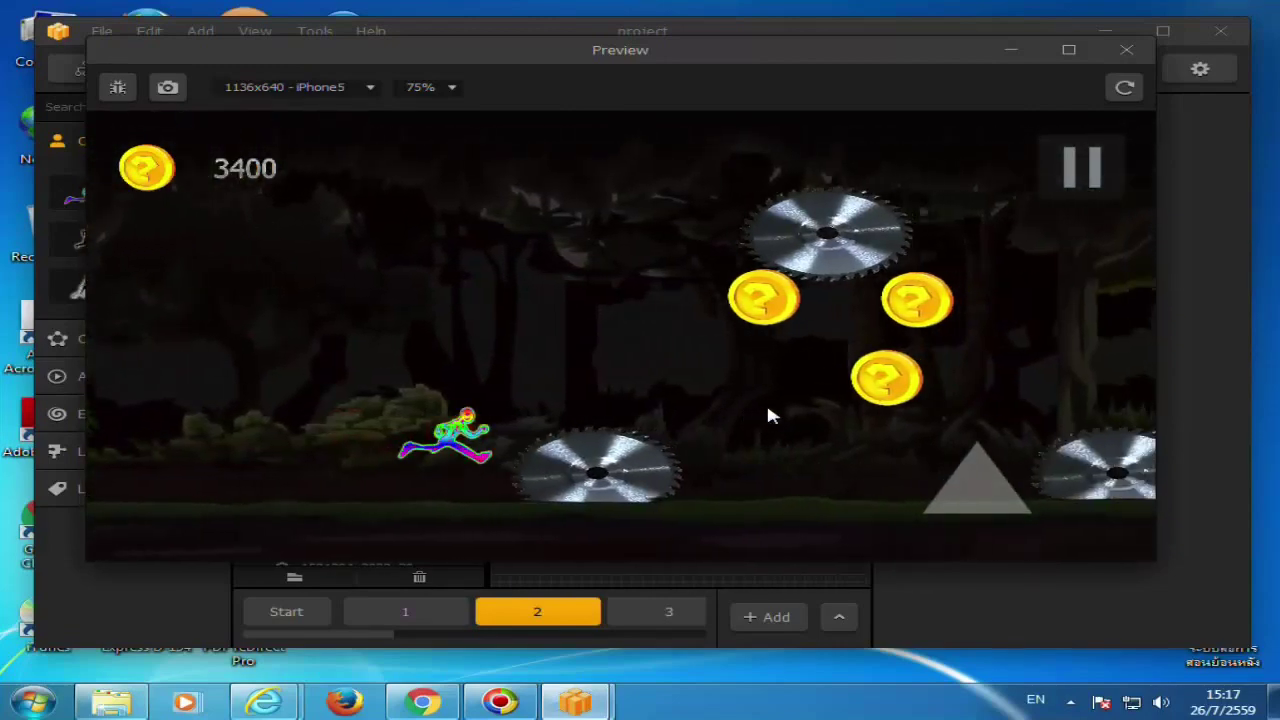
pyautogui.click(769, 413)
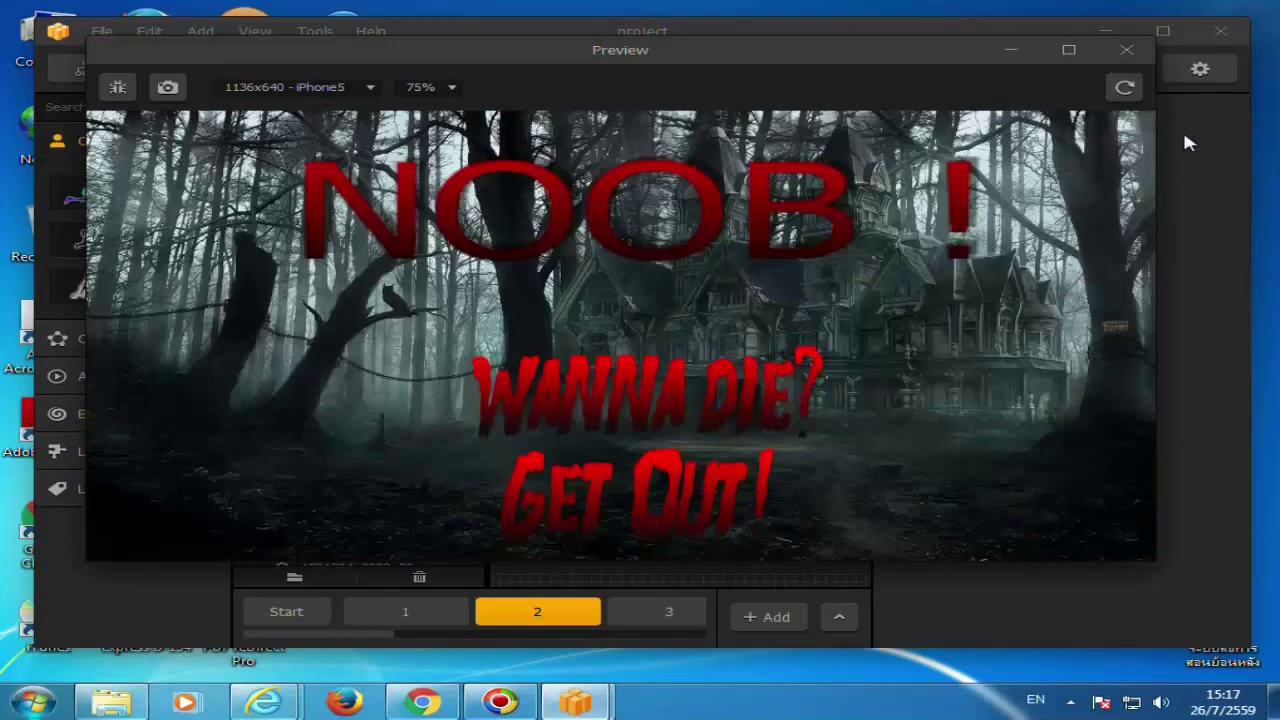
pyautogui.click(1127, 52)
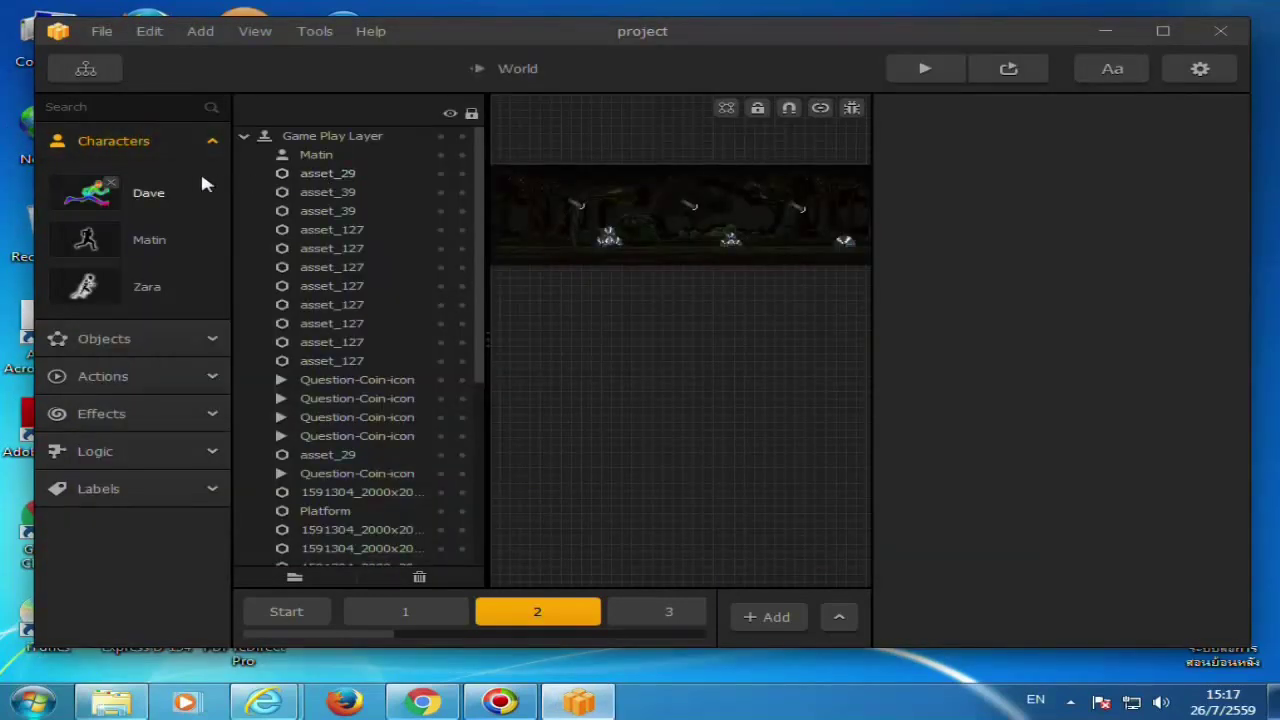
# Enter 100000000 in Dave's Health and Lives fields, then start a new preview.
pyautogui.click(180, 190)
pyautogui.scroll(-5, 1100, 400)
pyautogui.scroll(-5, 1111, 445)
pyautogui.scroll(-3, 1066, 560)
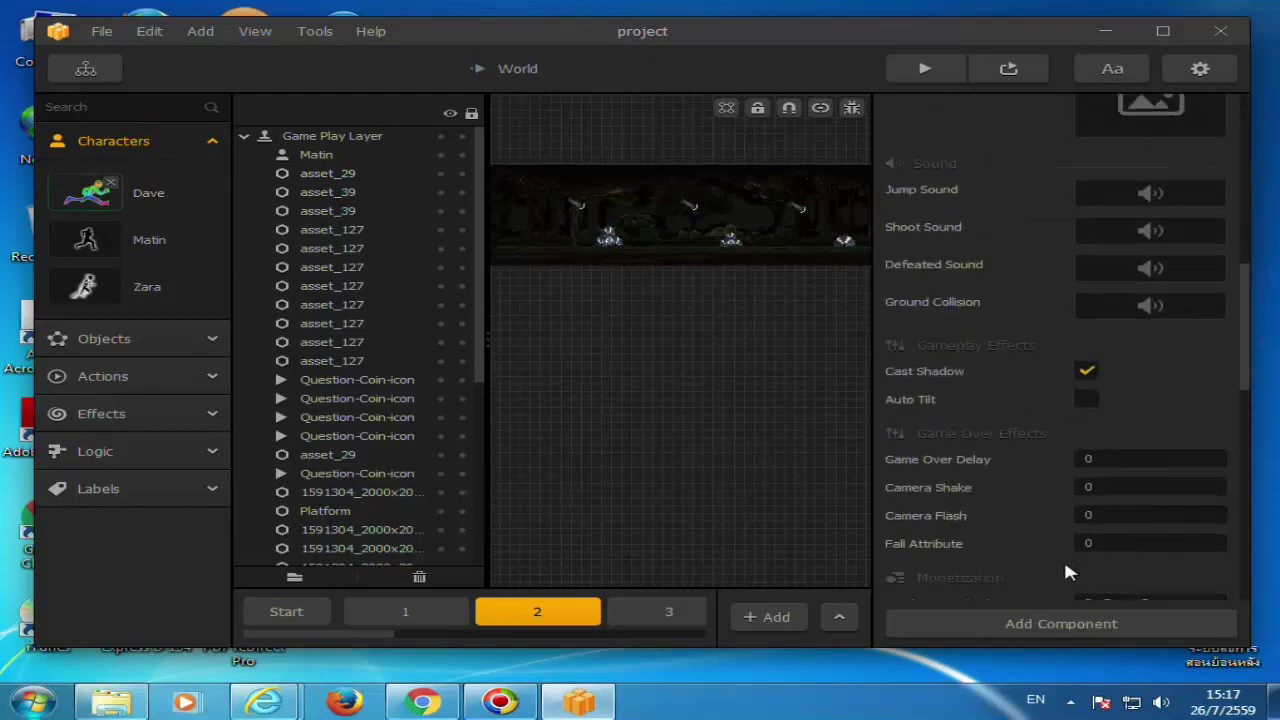
pyautogui.scroll(-5, 1052, 565)
pyautogui.scroll(-4, 1052, 565)
pyautogui.scroll(-3, 1052, 565)
pyautogui.scroll(1, 1052, 565)
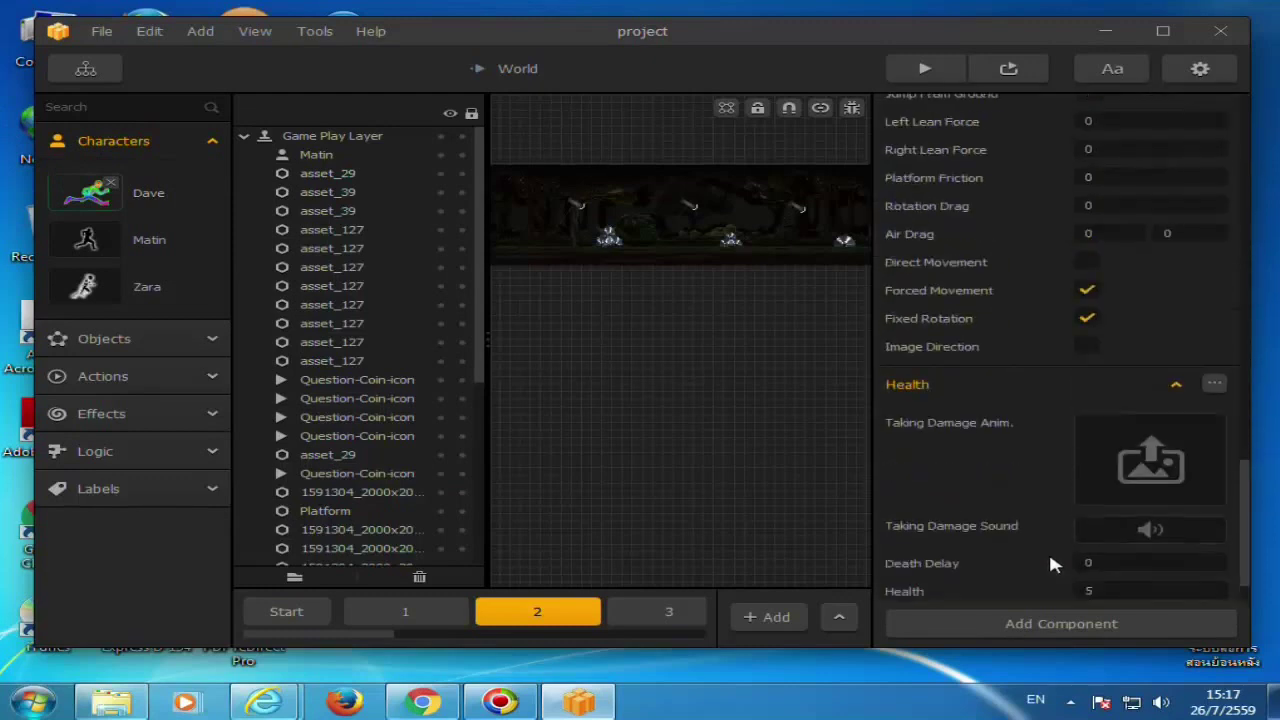
pyautogui.scroll(-1, 1060, 563)
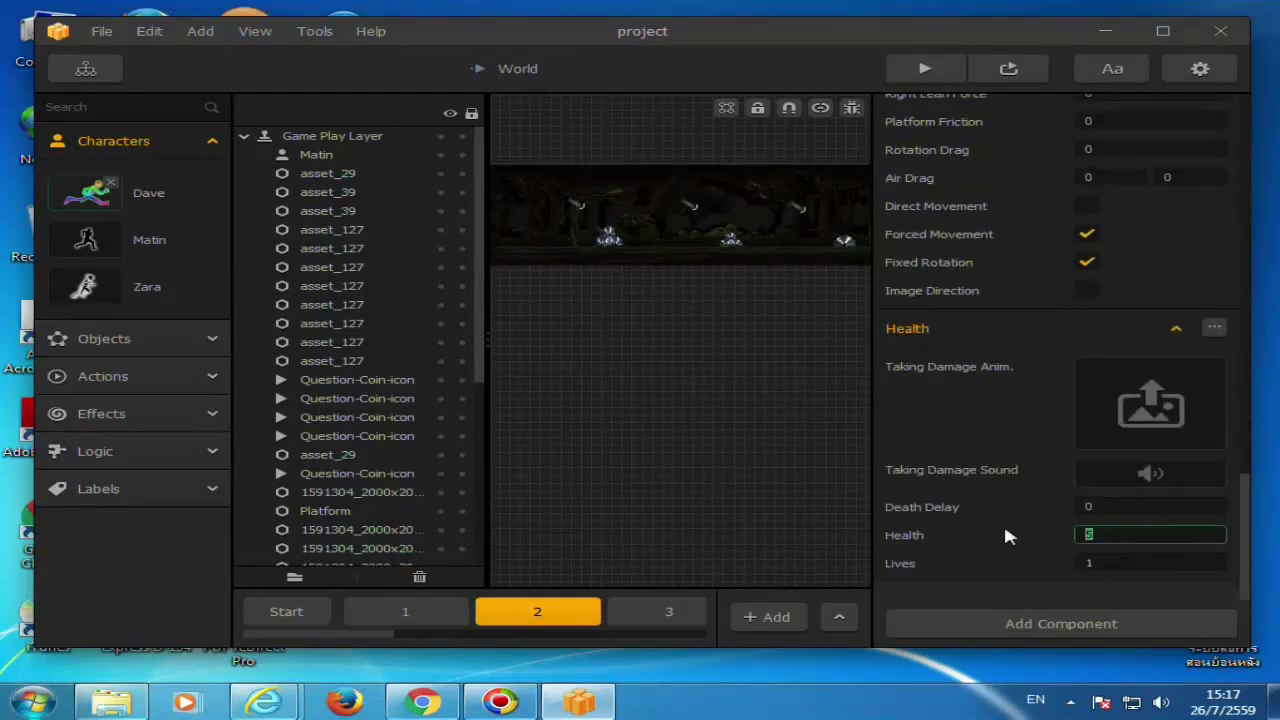
pyautogui.write('100000000')
pyautogui.write('0000000')
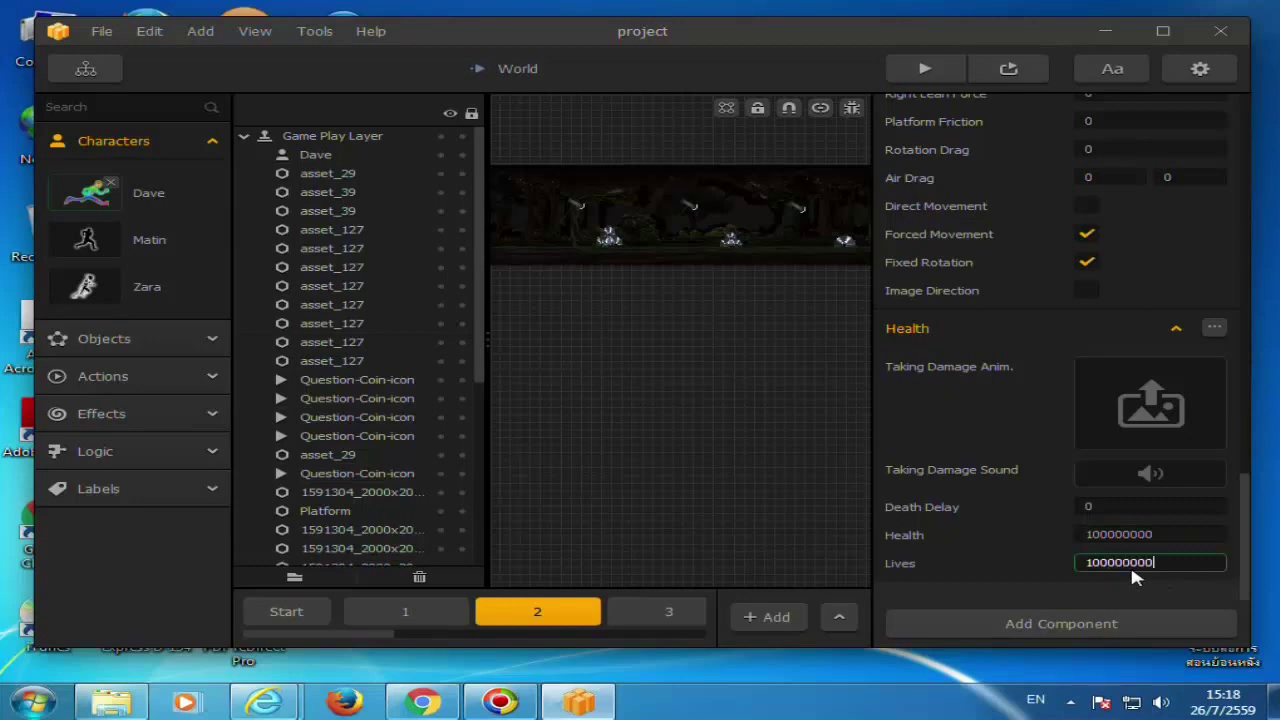
pyautogui.click(1018, 74)
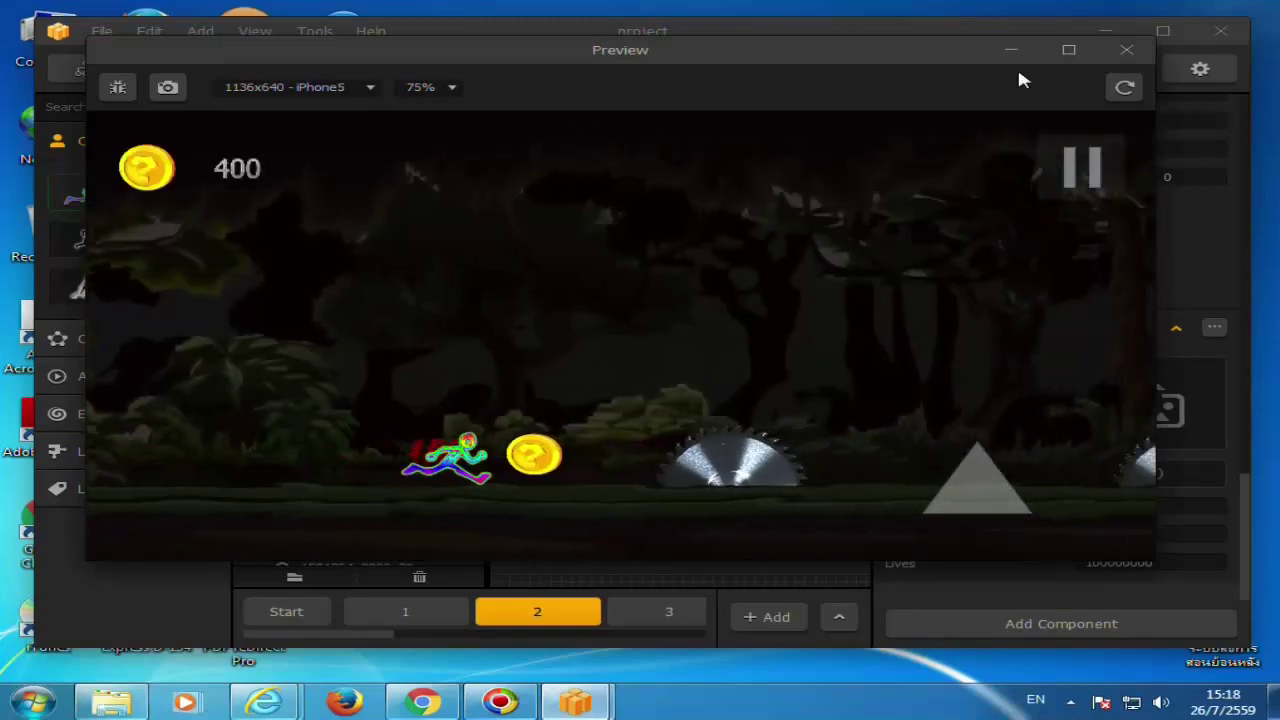
# Jump repeatedly with Space over saw blades and collect coins until the score hits 1600.
pyautogui.press('space')
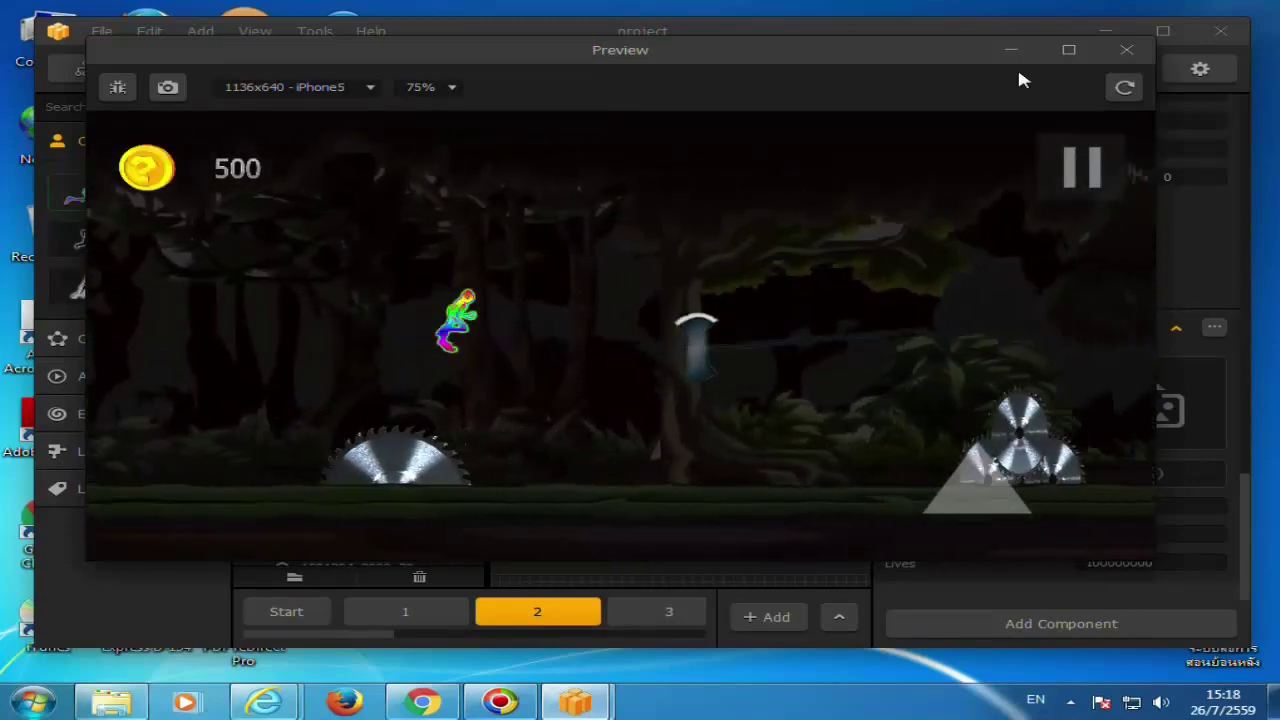
pyautogui.press('space')
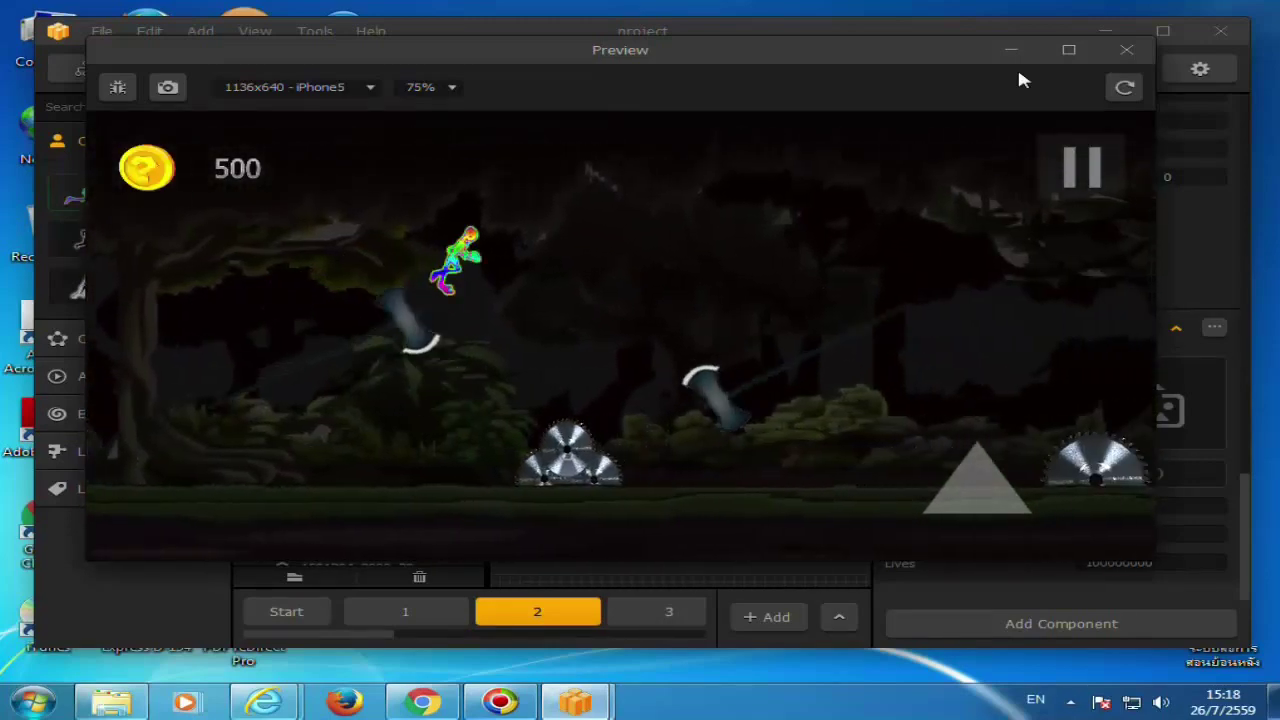
pyautogui.press('space')
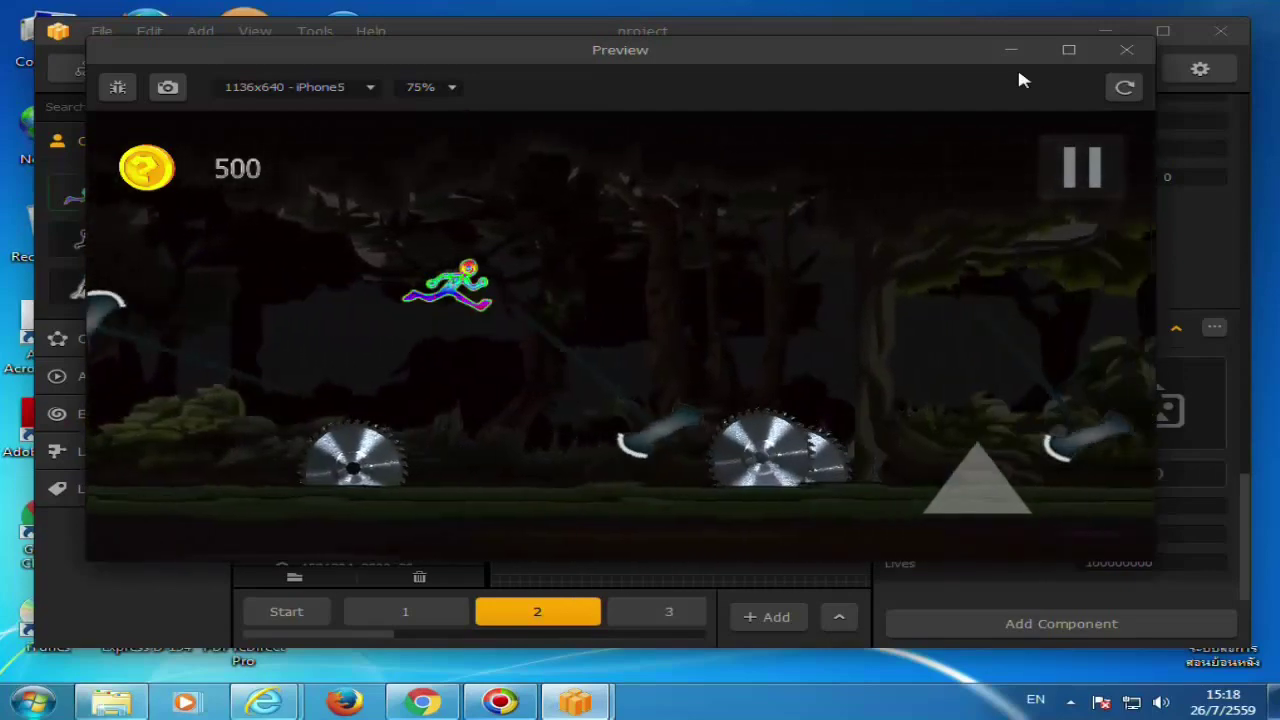
pyautogui.press('space')
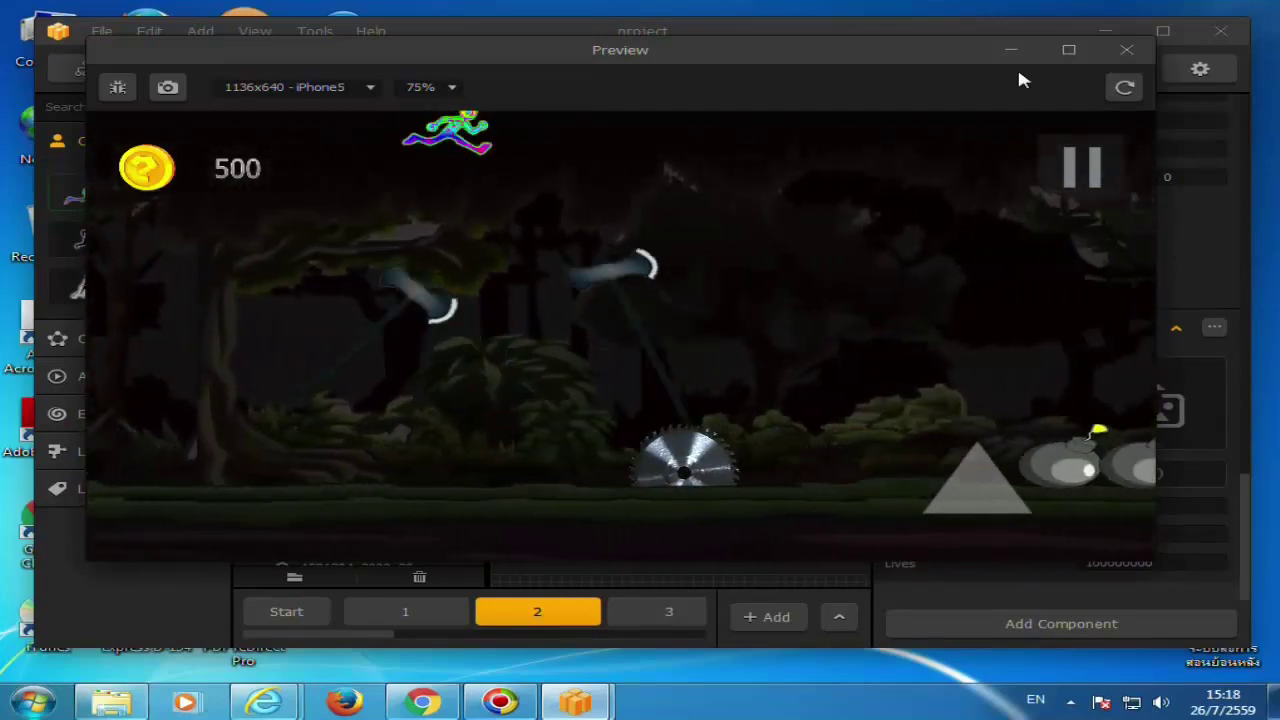
pyautogui.press('space')
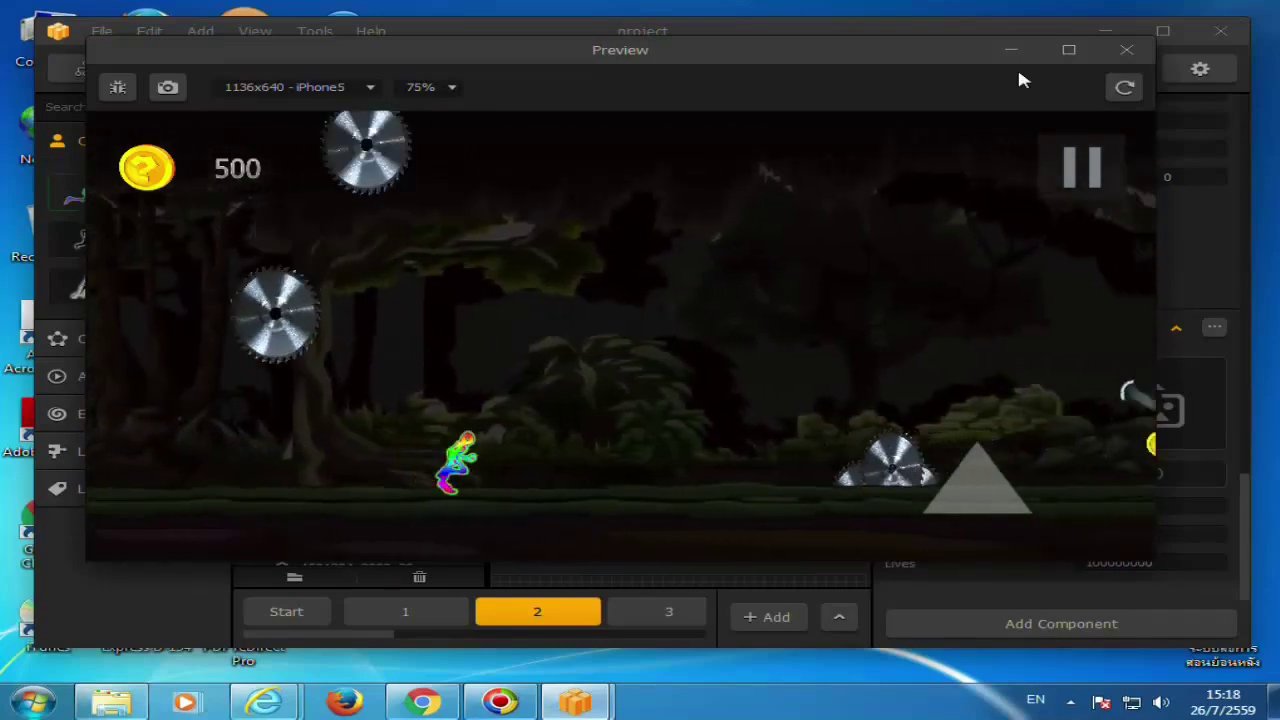
pyautogui.press('space')
pyautogui.press('space')
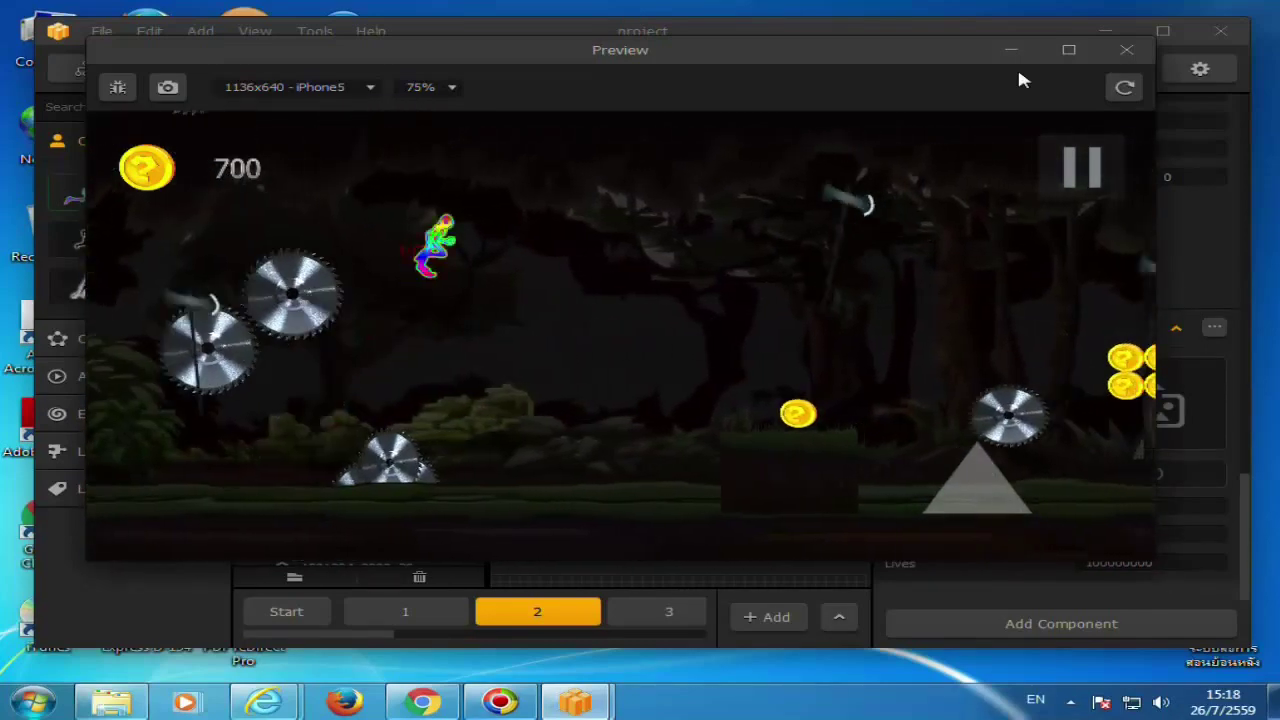
pyautogui.press('space')
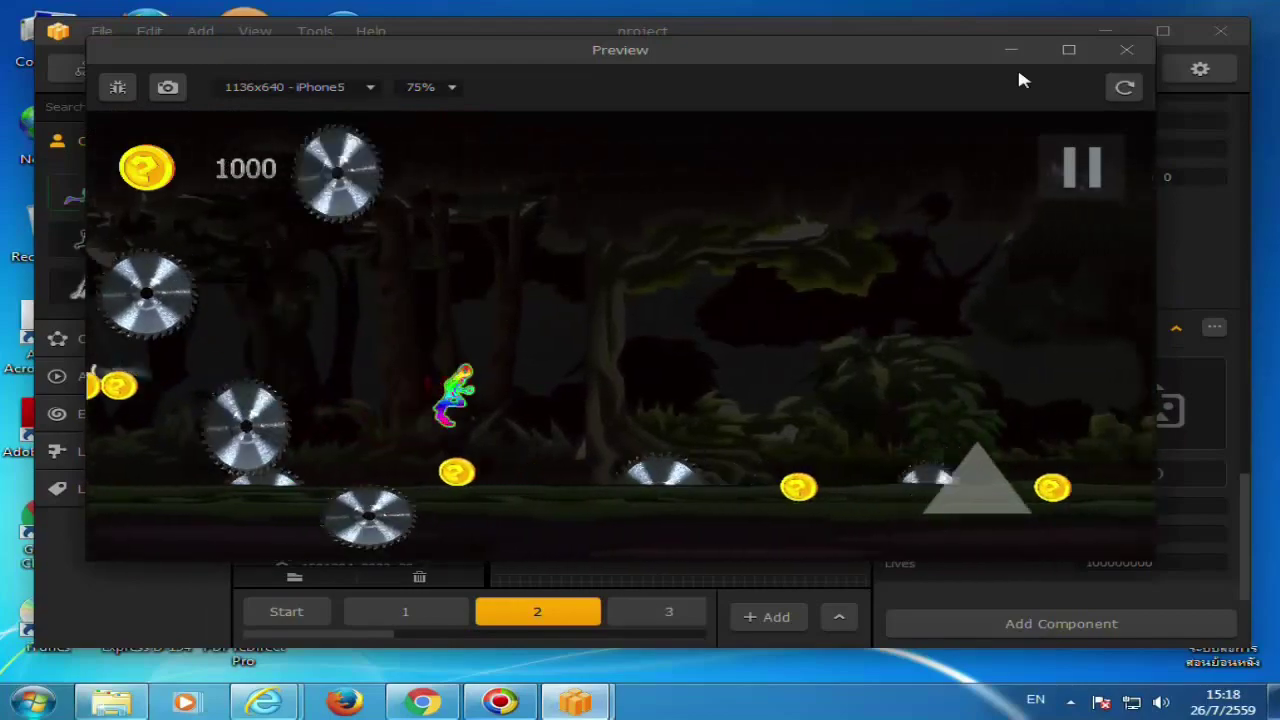
pyautogui.press('space')
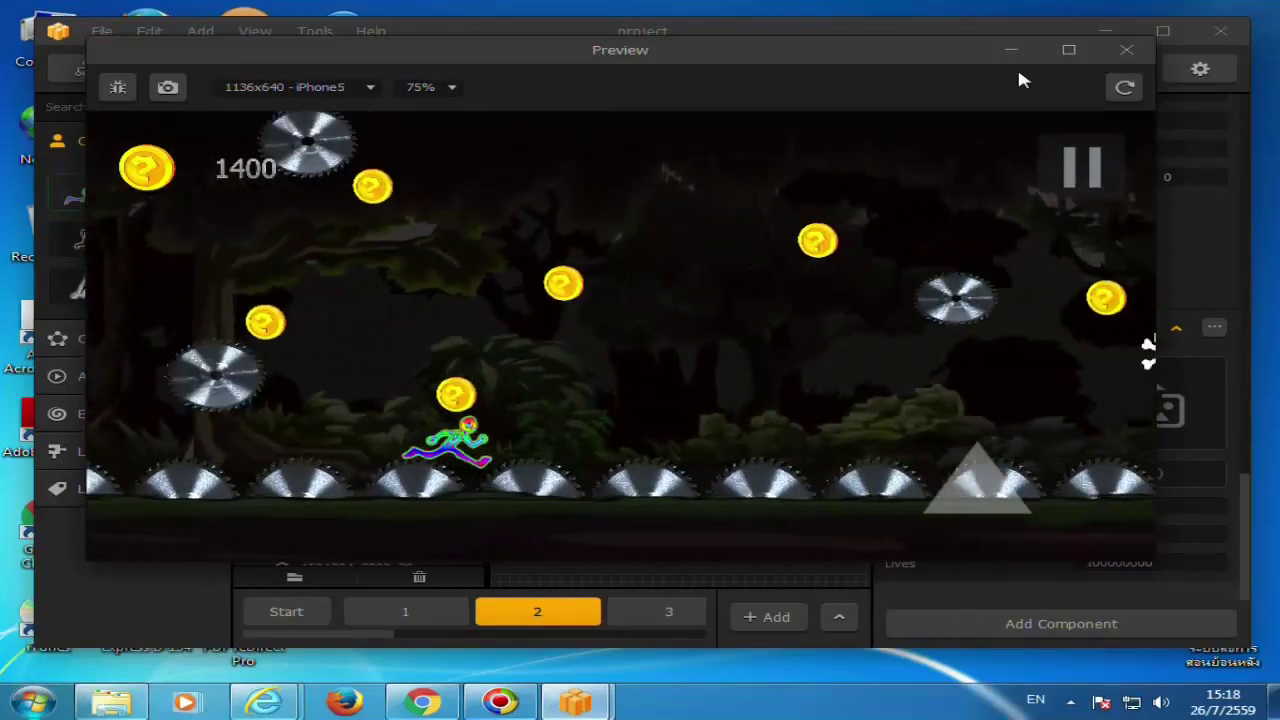
pyautogui.press('space')
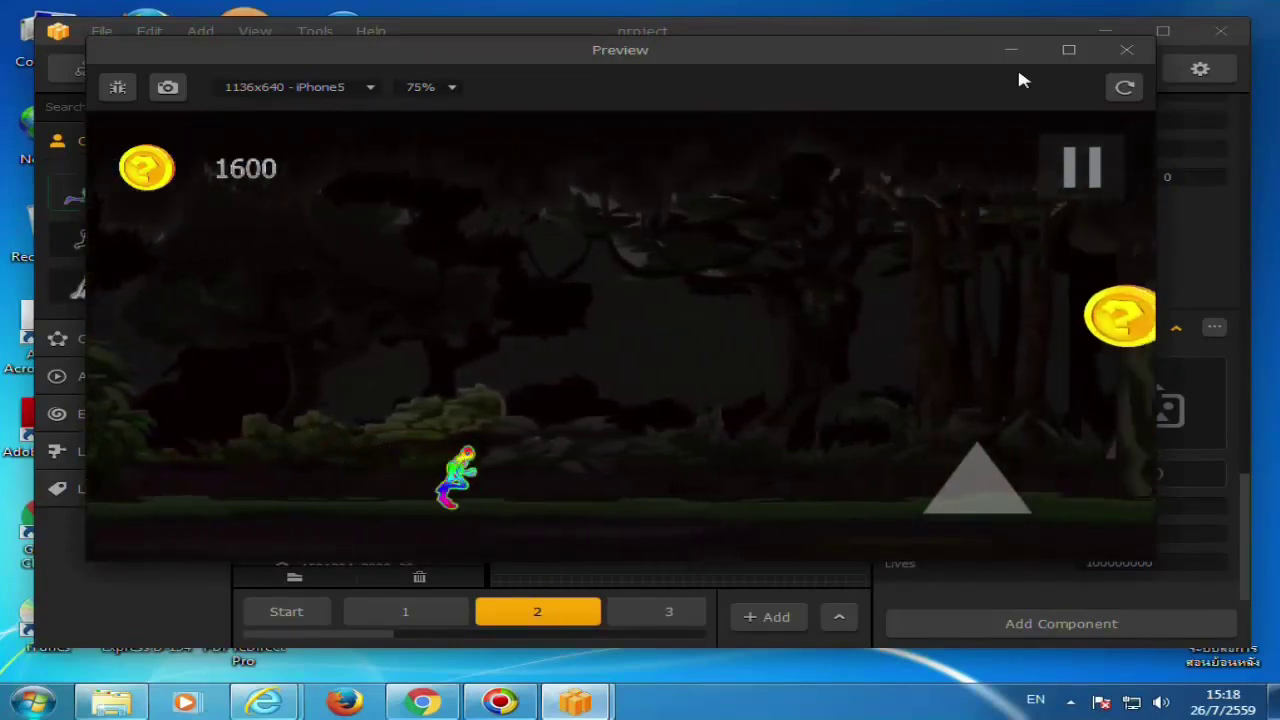
pyautogui.press('space')
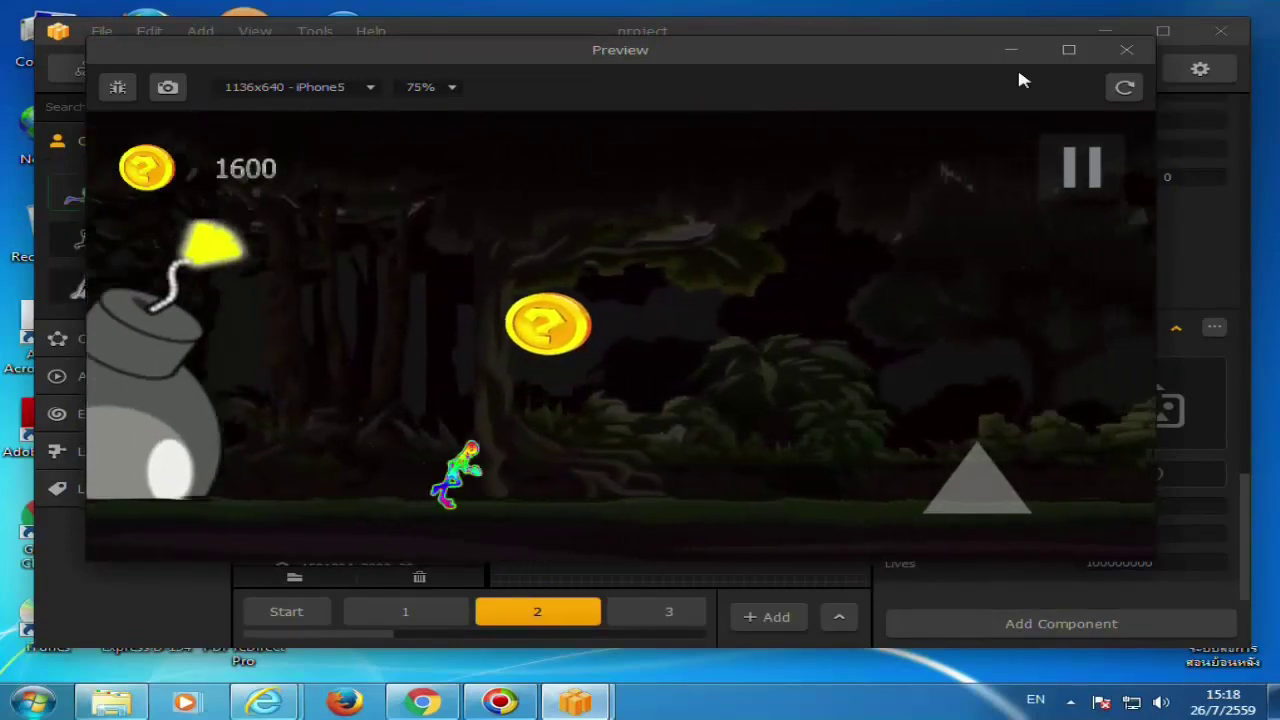
pyautogui.press('space')
pyautogui.press('space')
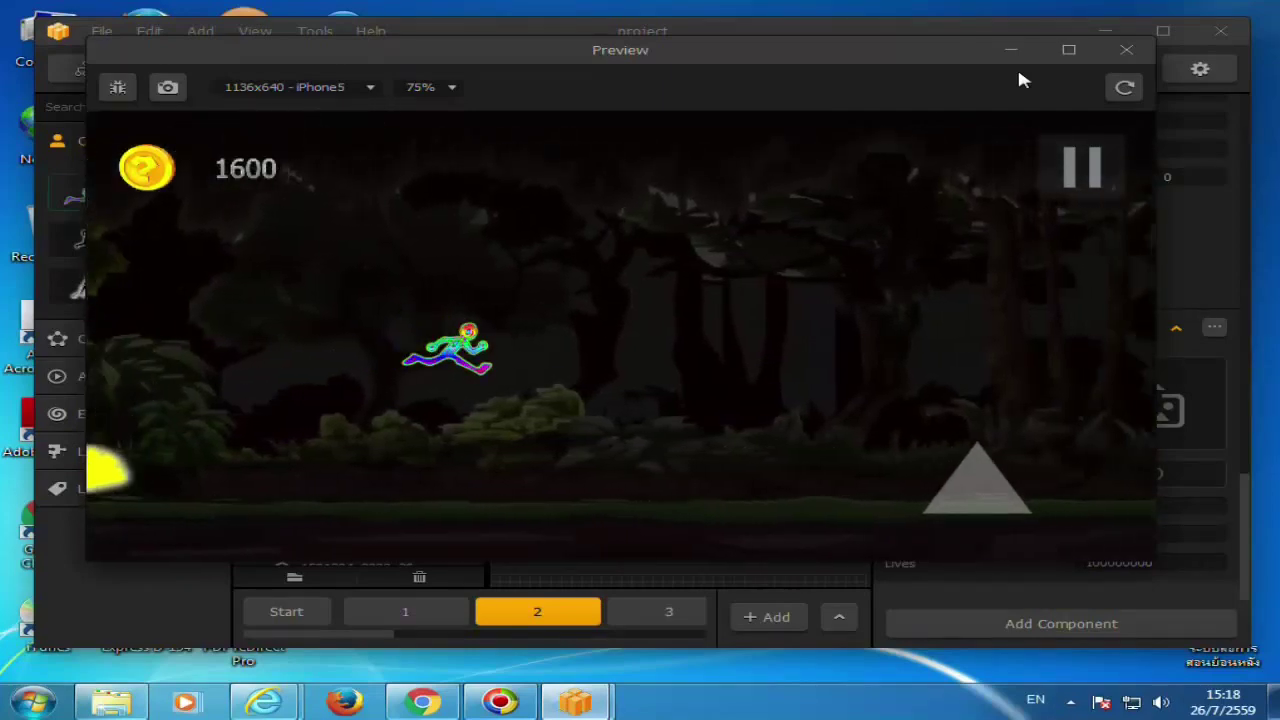
pyautogui.press('space')
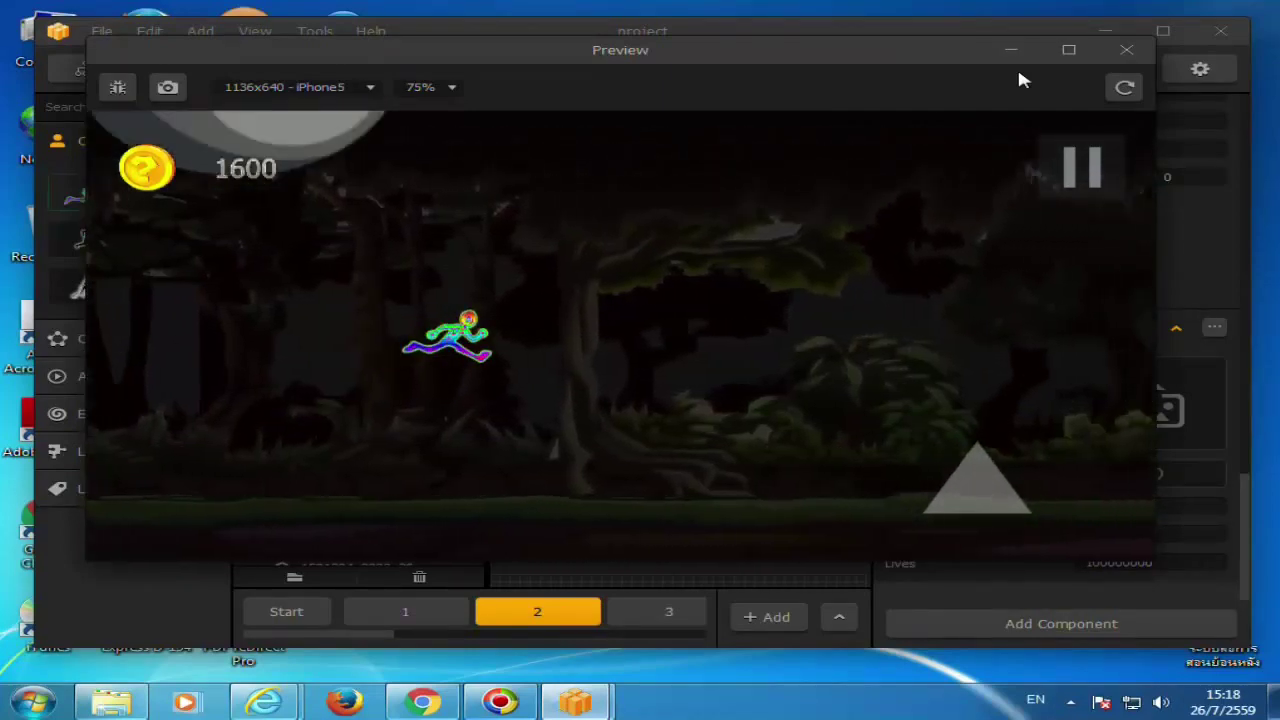
pyautogui.press('space')
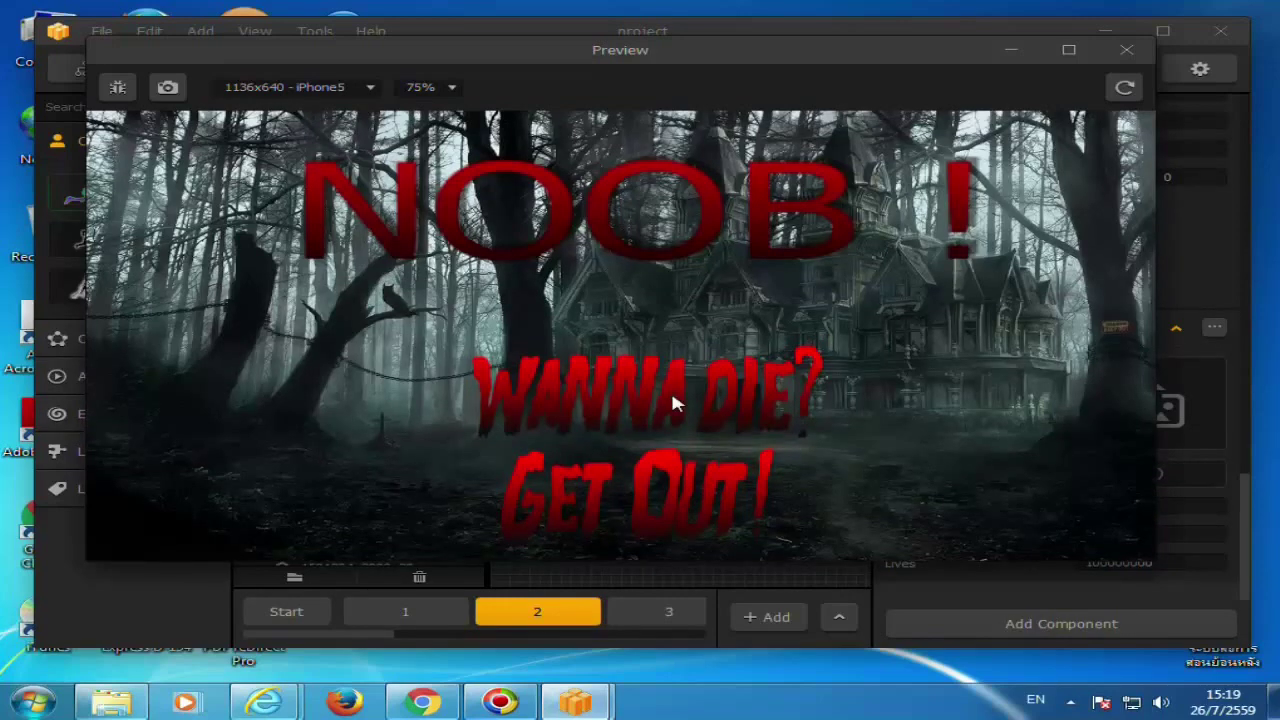
# Close the preview at the NOOB! game-over screen after the run reached 7800 points.
pyautogui.click(1127, 49)
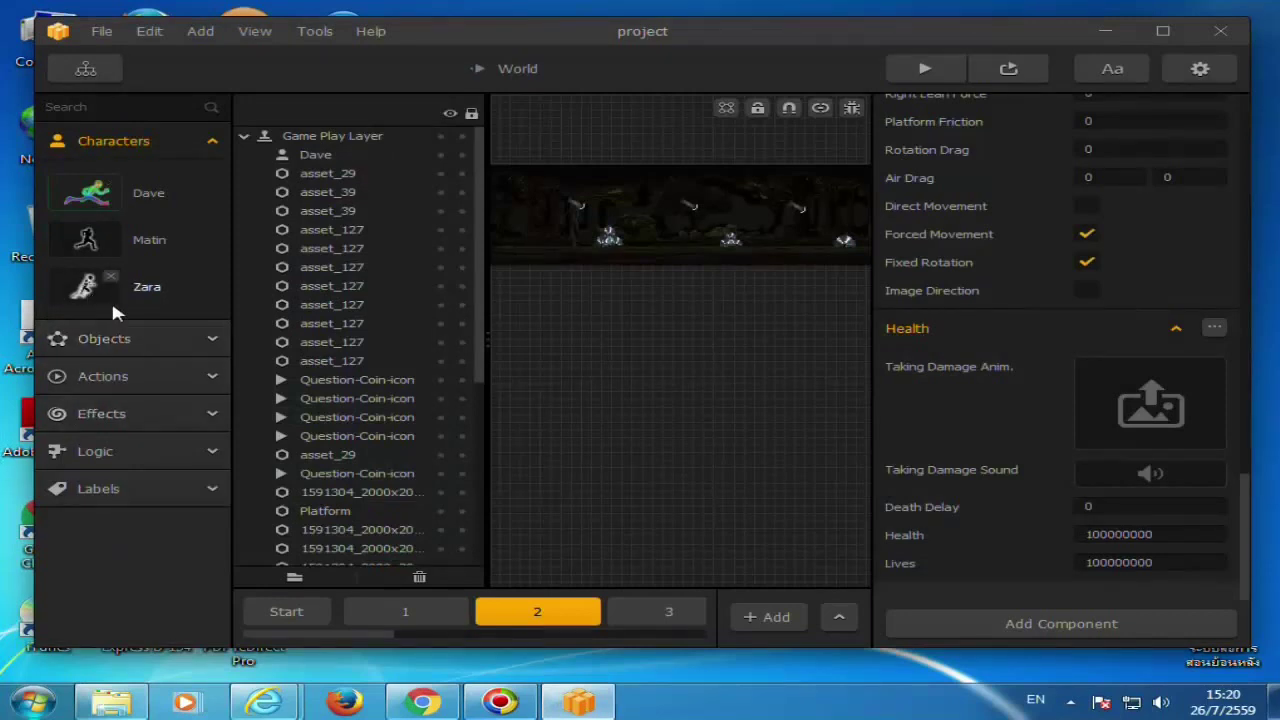
# Move Matin to the top of the Characters list and inspect Matin's and Zara's properties.
pyautogui.moveTo(88, 246); pyautogui.dragTo(80, 187)
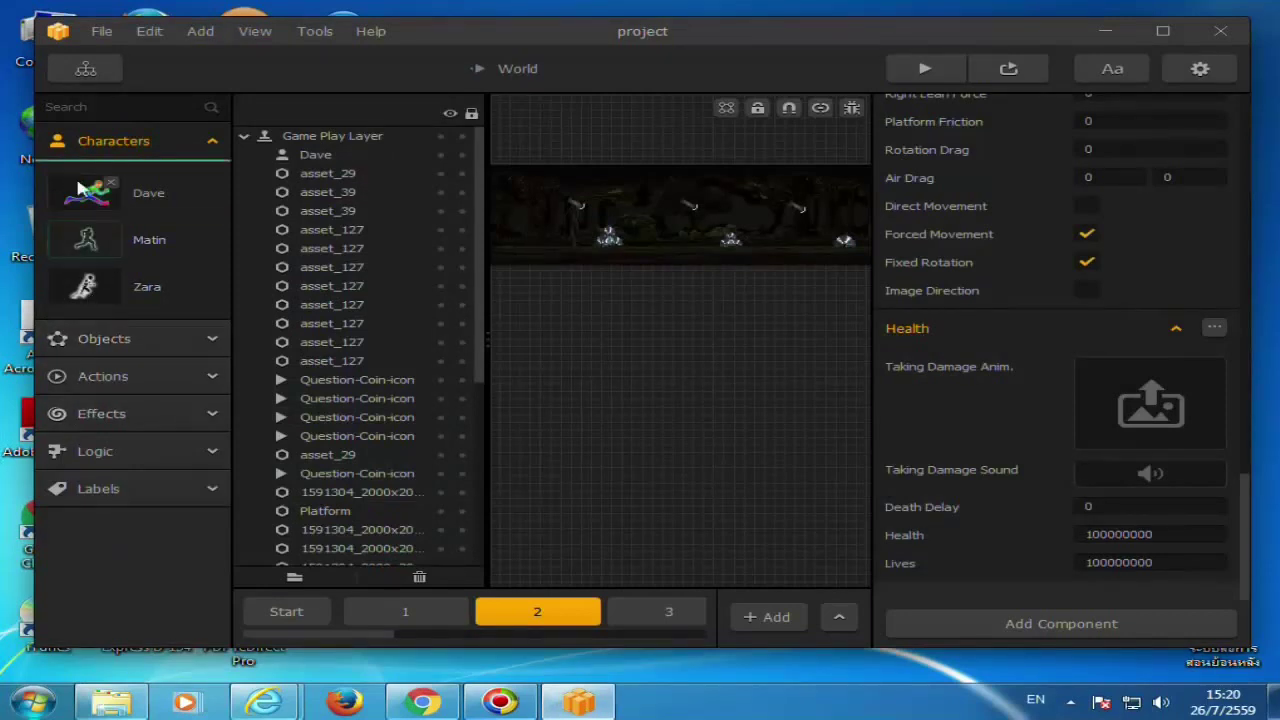
pyautogui.click(82, 190)
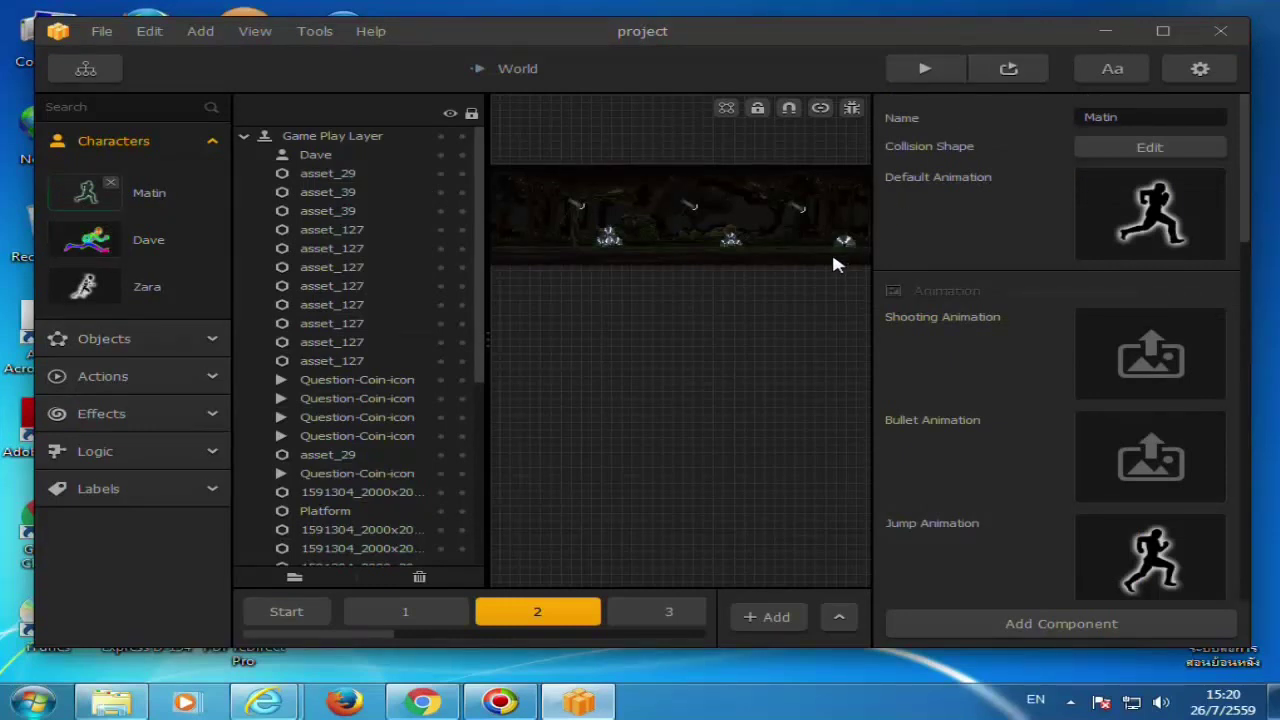
pyautogui.click(82, 292)
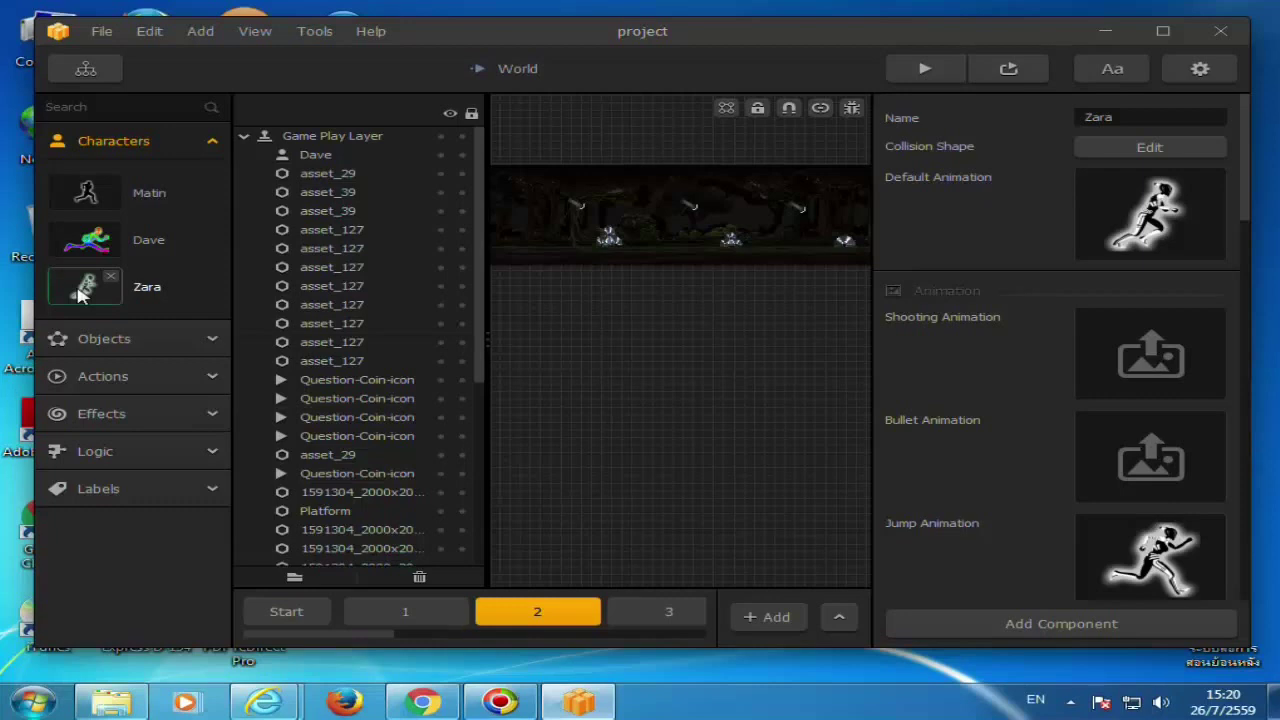
pyautogui.click(85, 192)
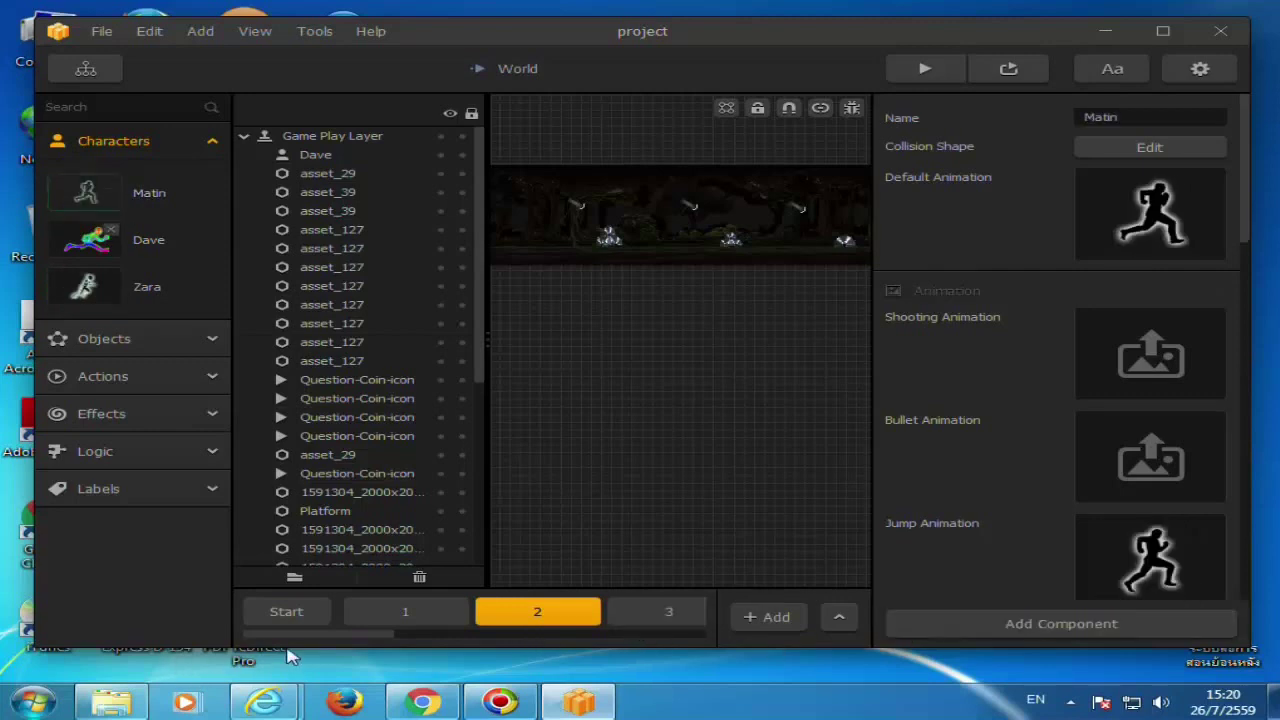
pyautogui.scroll(-3, 400, 620)
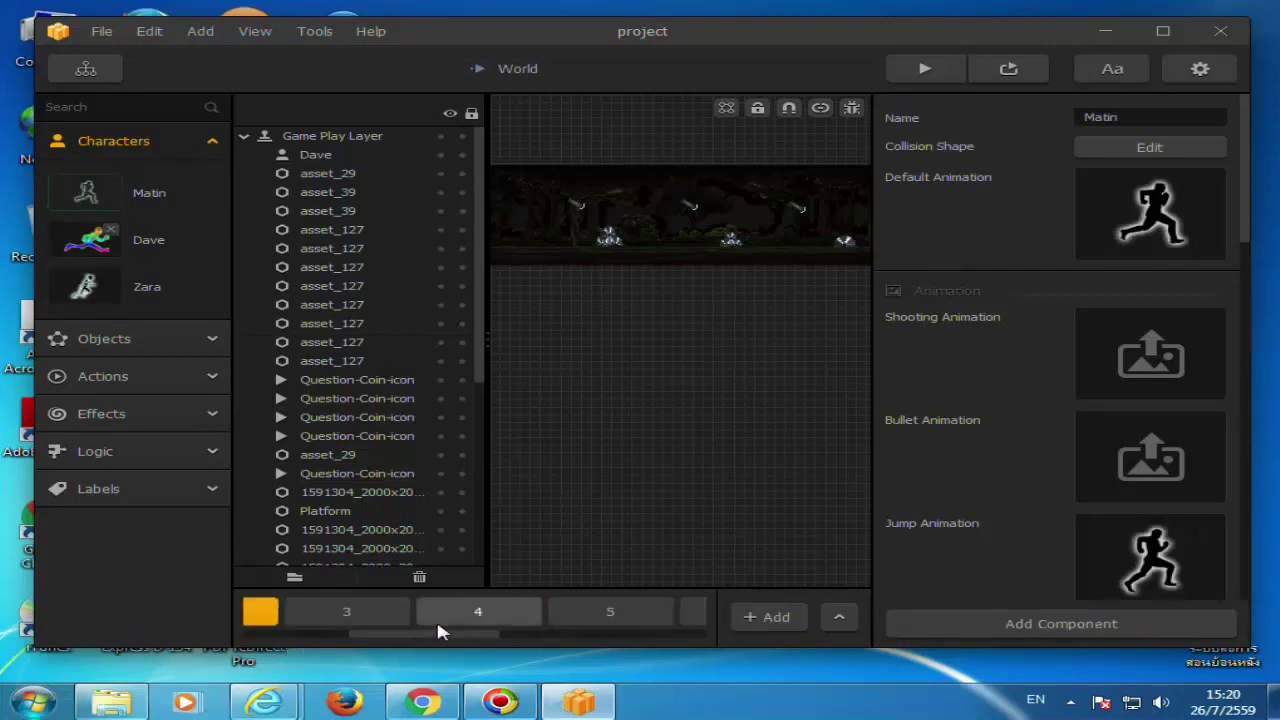
# Look through World scenes 4 and 5, then open scene 6.
pyautogui.click(437, 626)
pyautogui.click(560, 616)
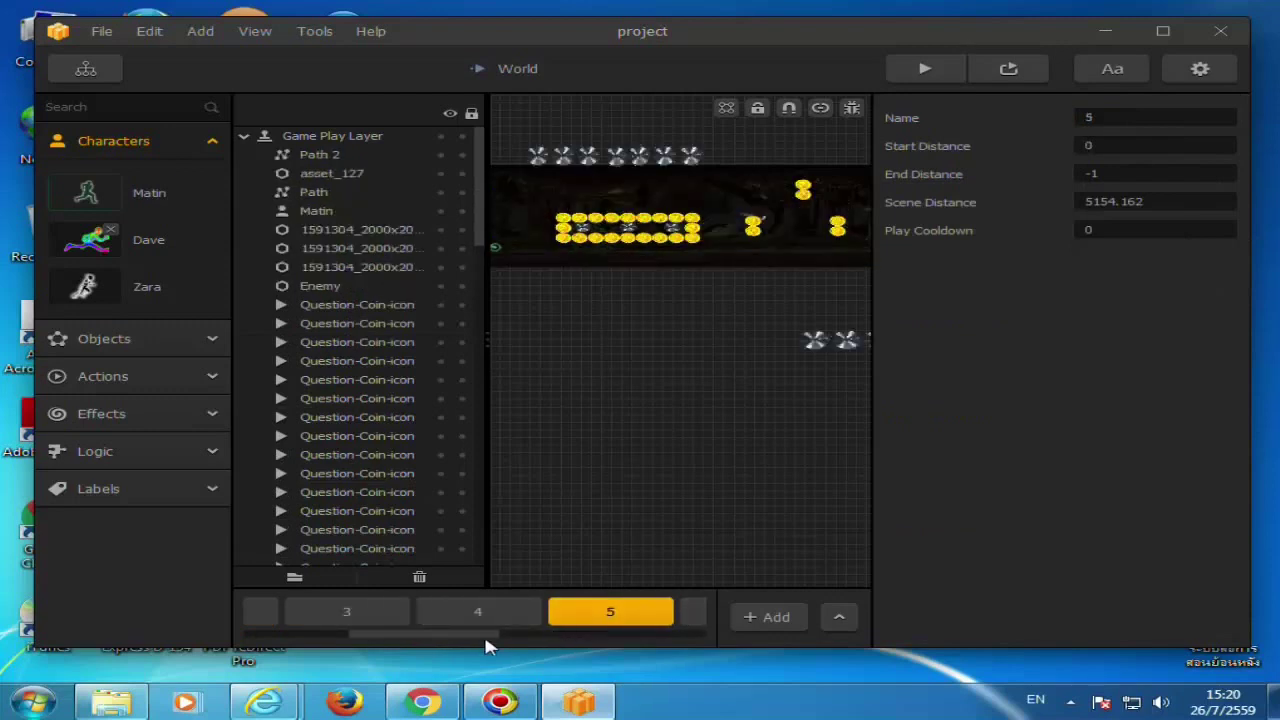
pyautogui.scroll(-3, 556, 619)
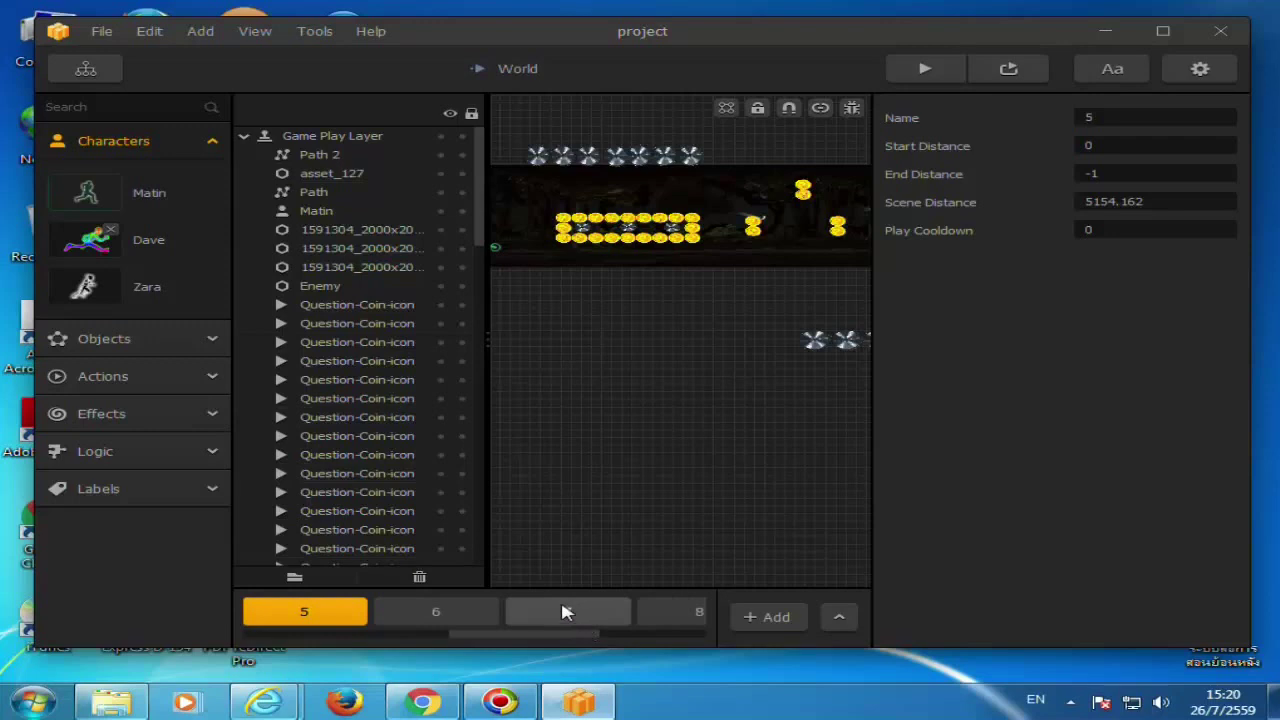
pyautogui.click(440, 618)
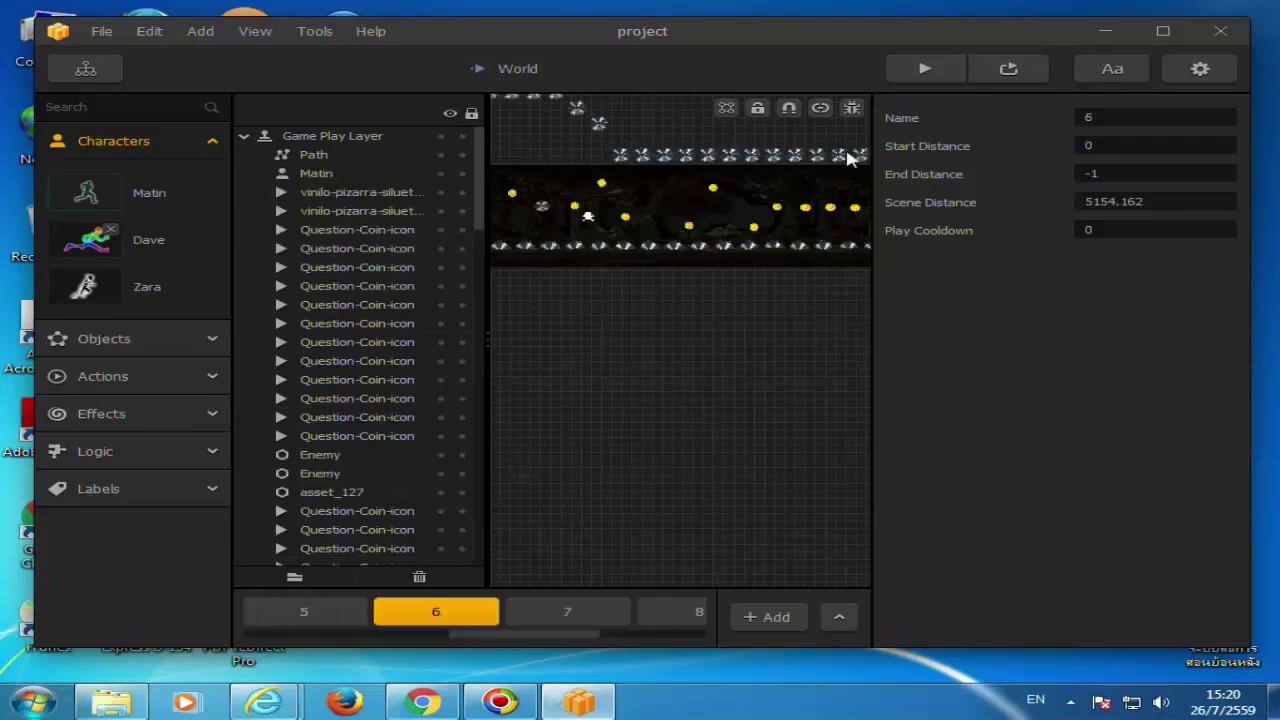
pyautogui.click(1012, 69)
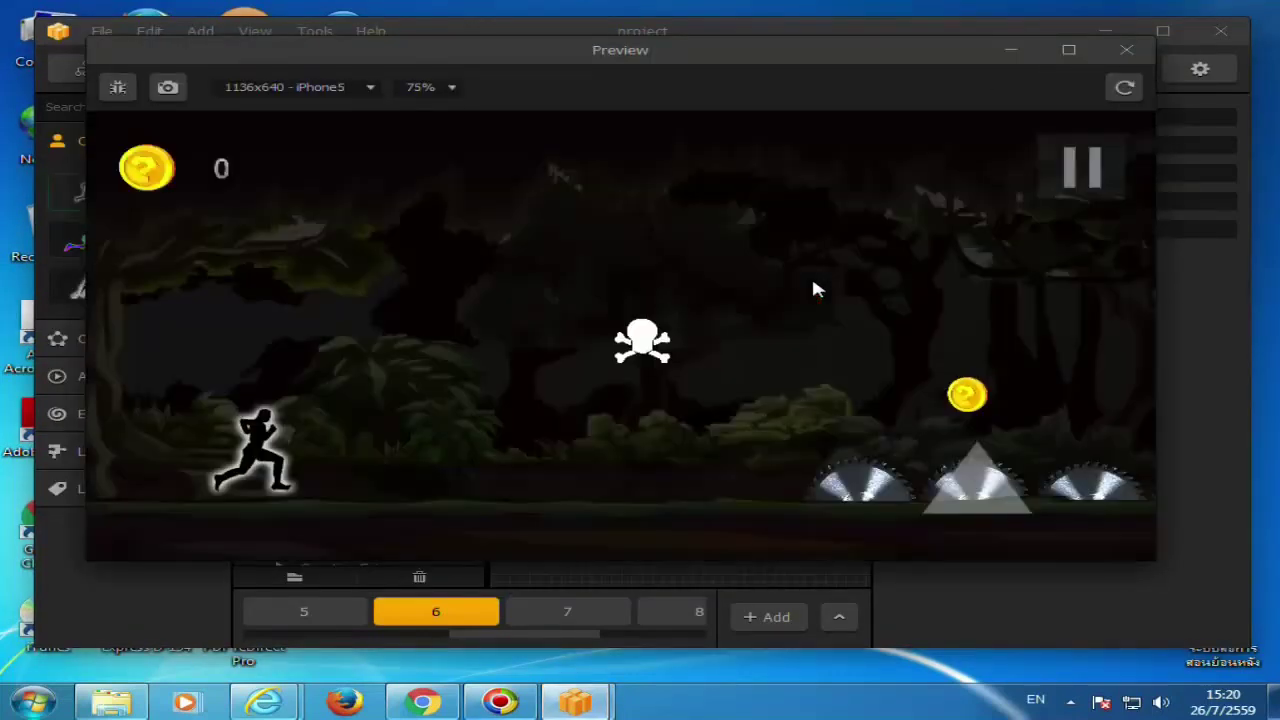
pyautogui.click(811, 289)
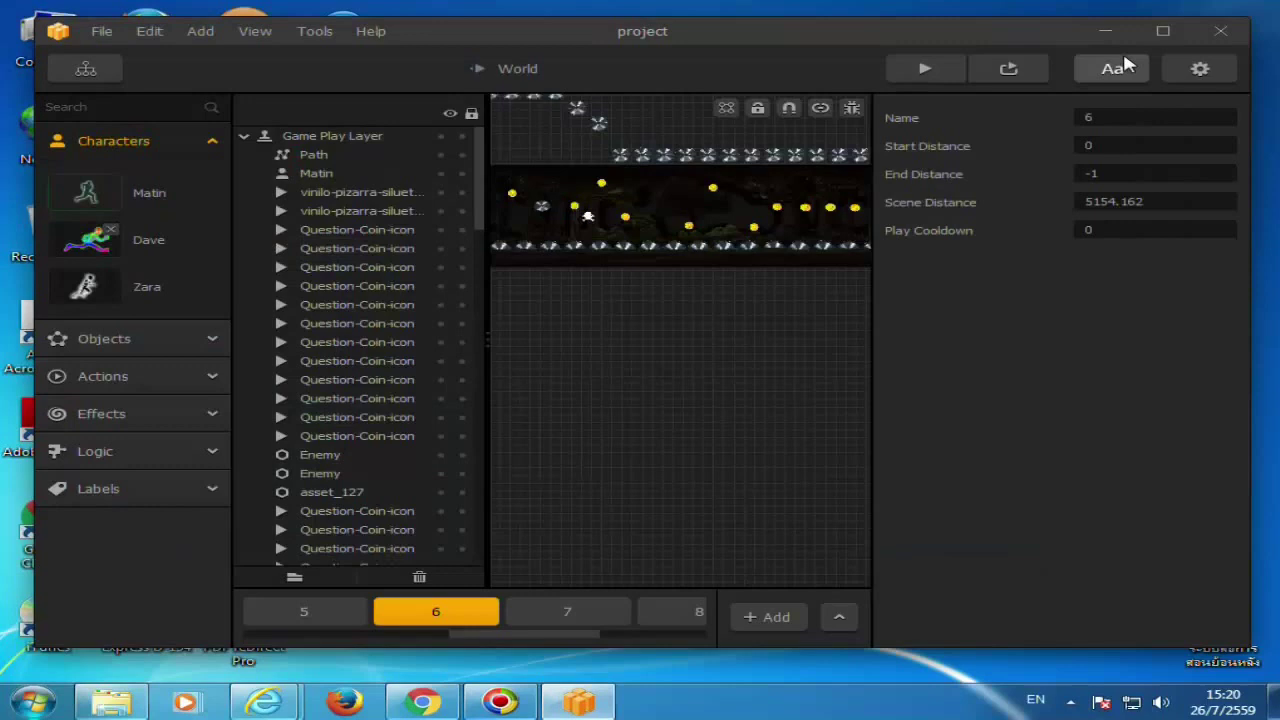
pyautogui.click(1127, 49)
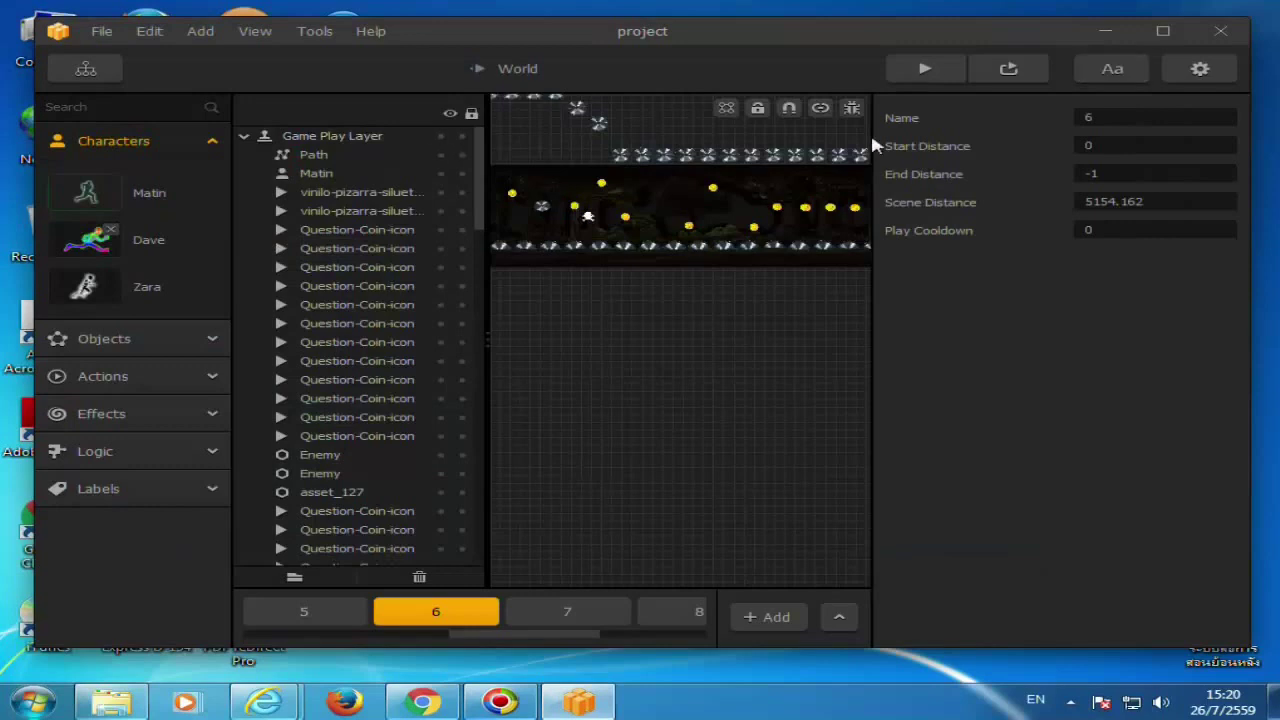
pyautogui.click(988, 70)
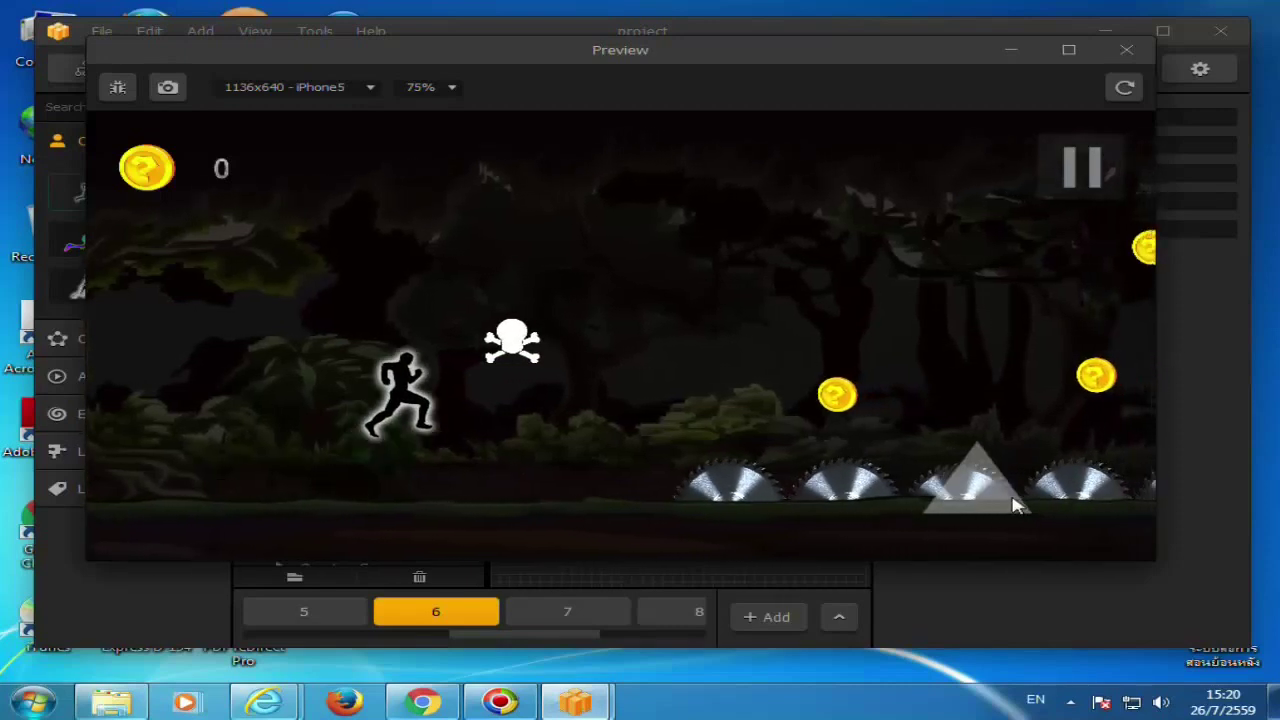
pyautogui.click(1015, 505)
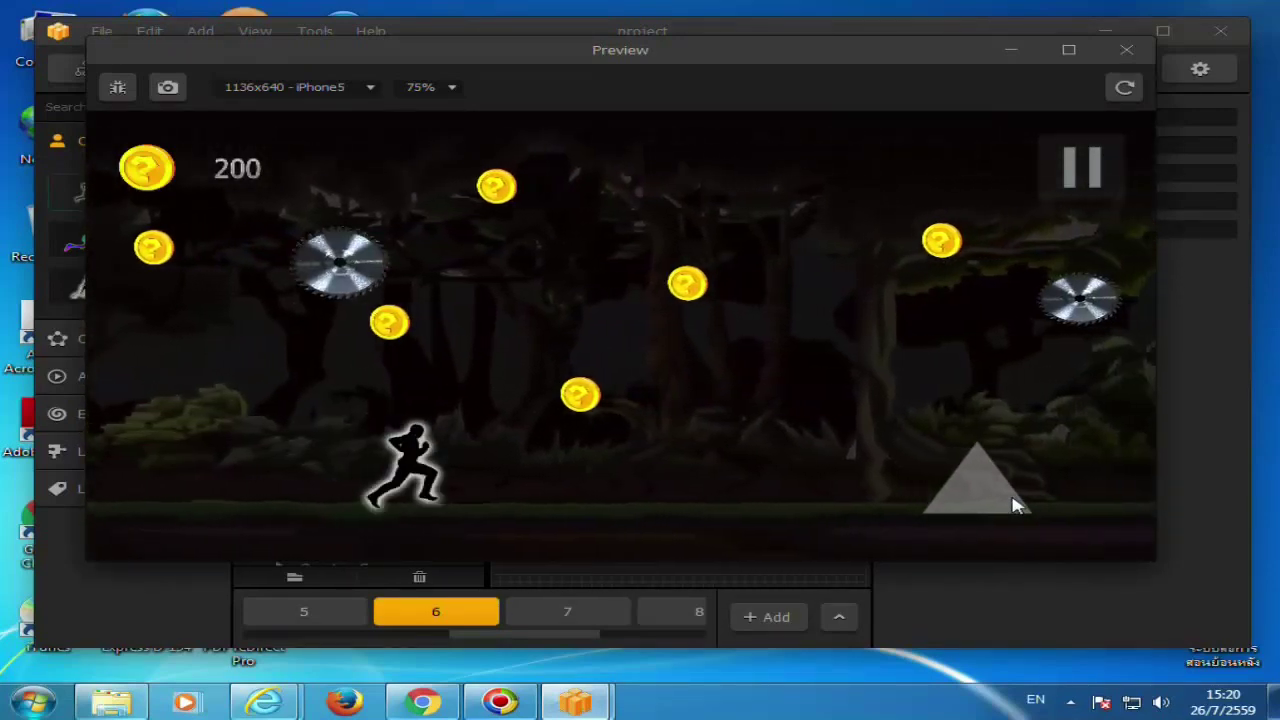
pyautogui.click(1015, 505)
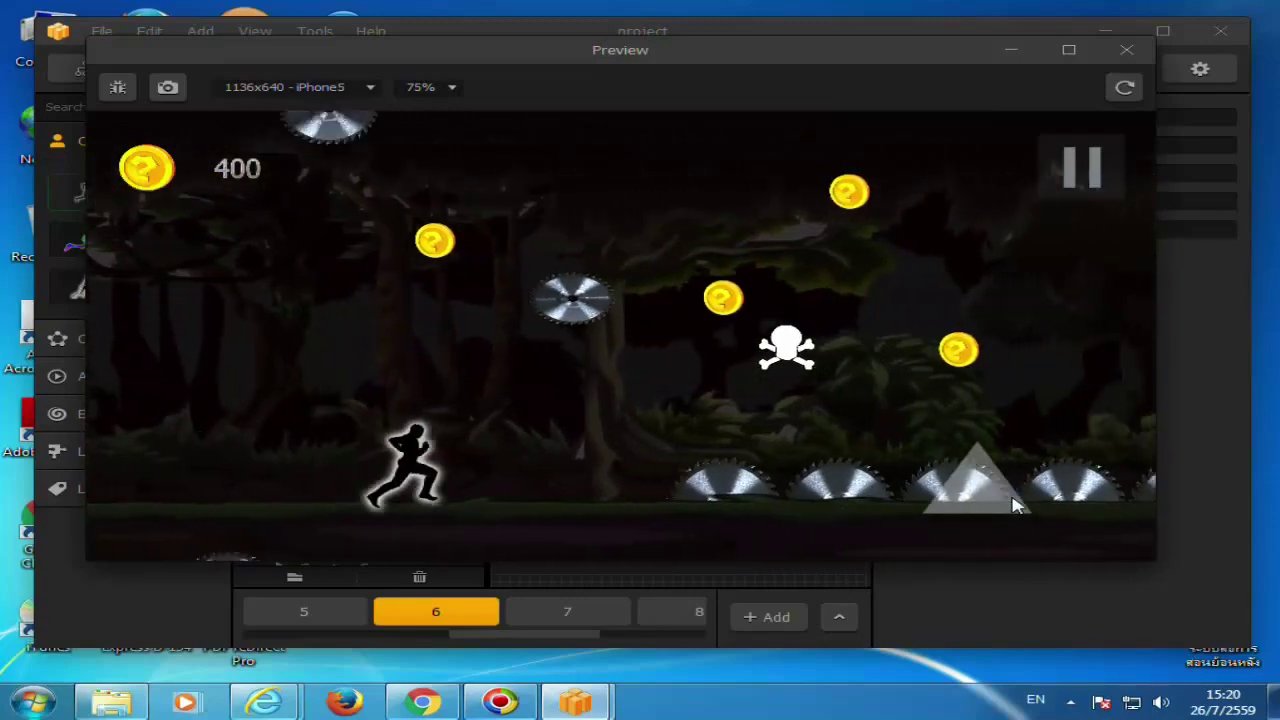
pyautogui.click(1015, 505)
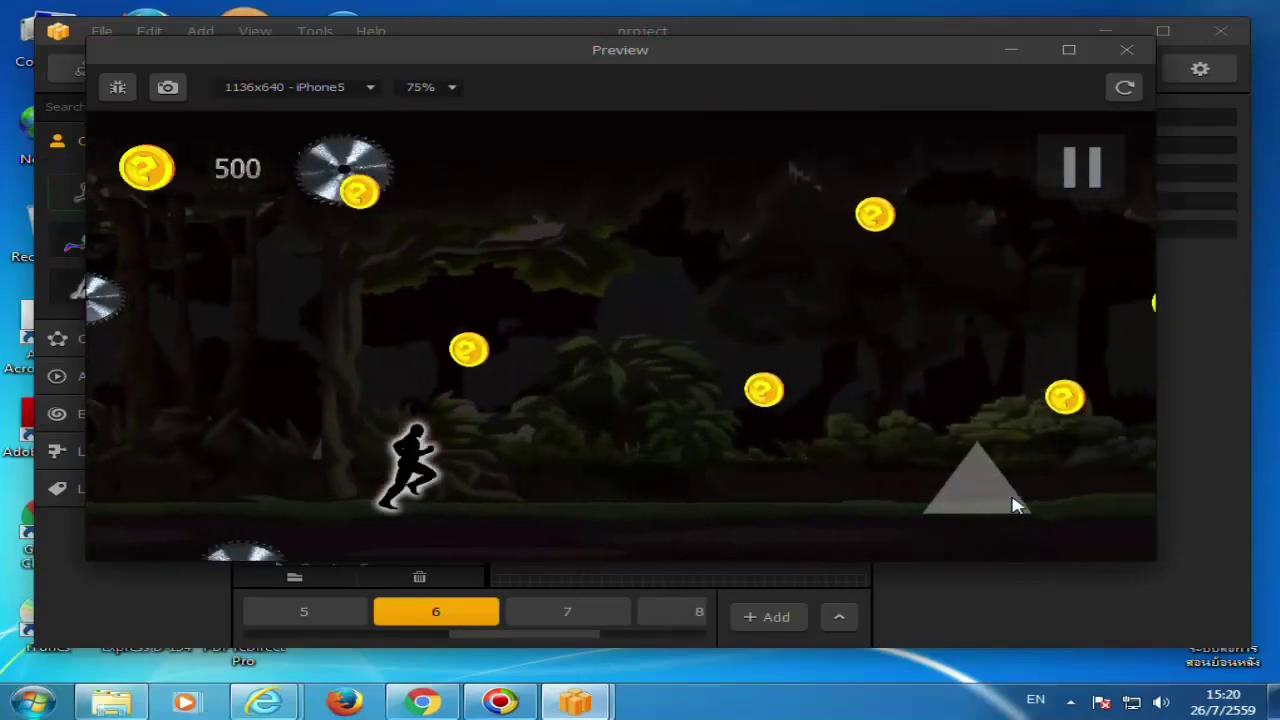
pyautogui.click(1015, 505)
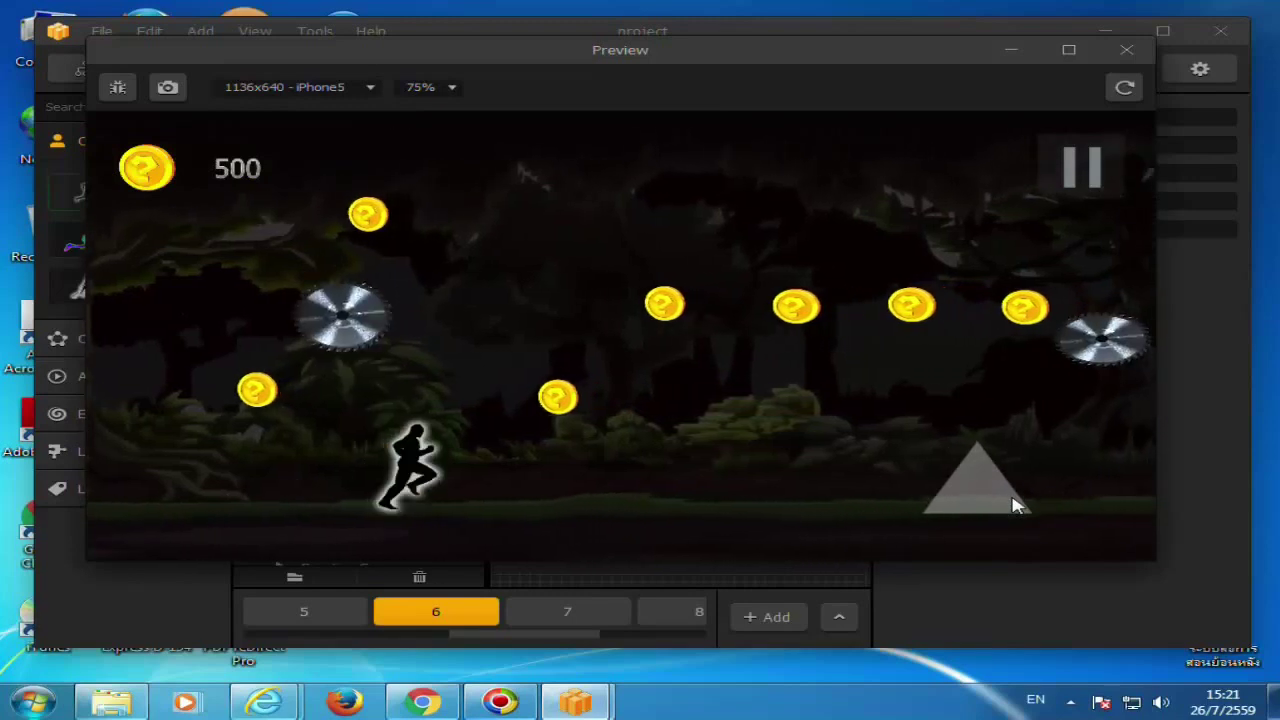
pyautogui.click(1015, 505)
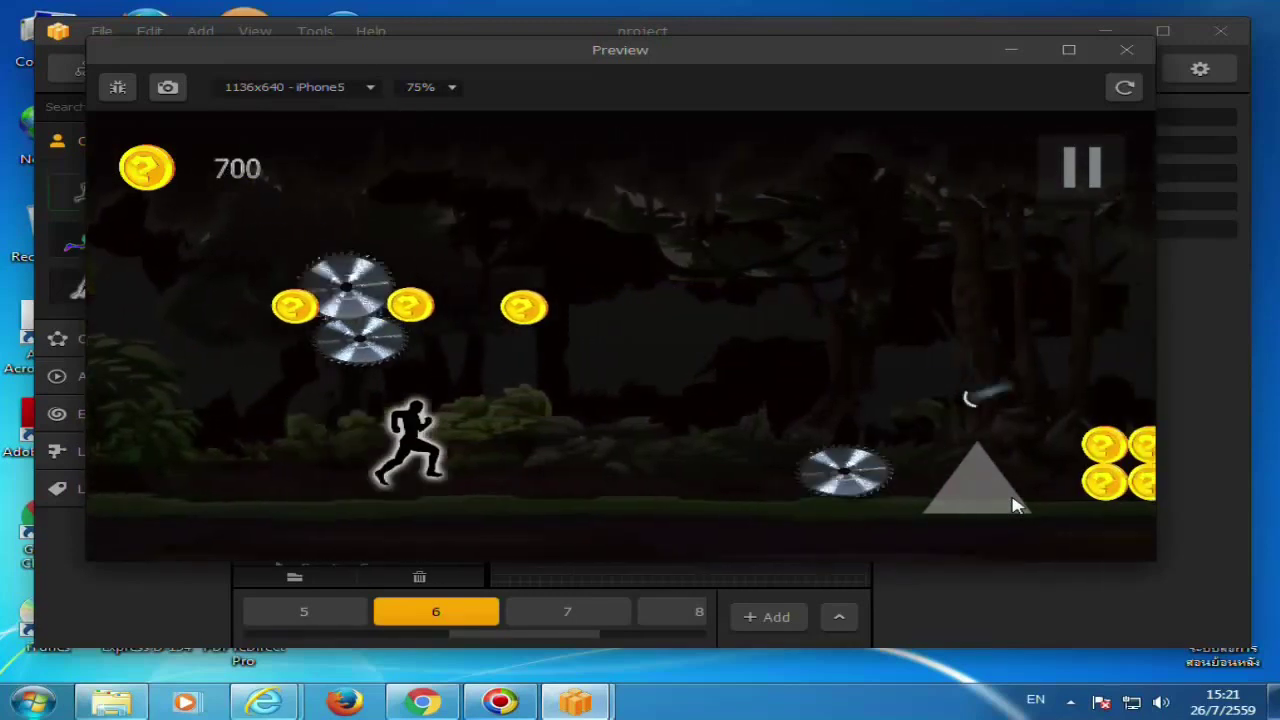
pyautogui.click(1015, 505)
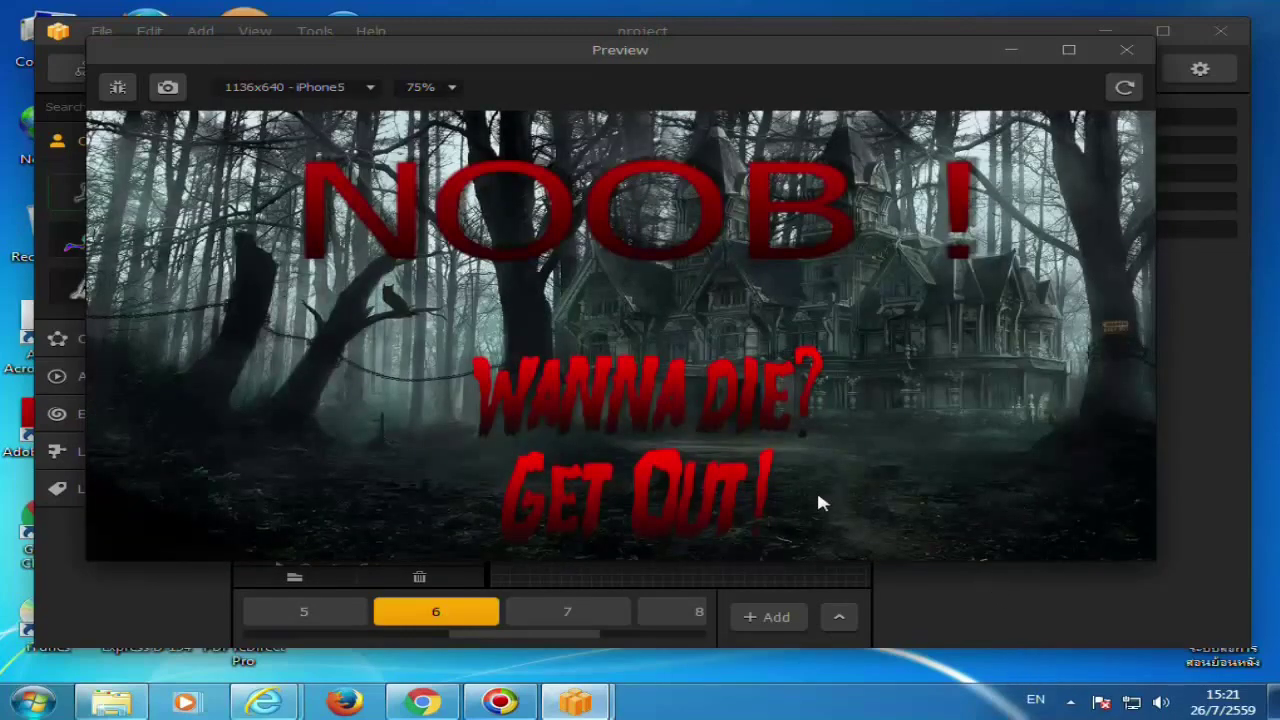
pyautogui.click(733, 401)
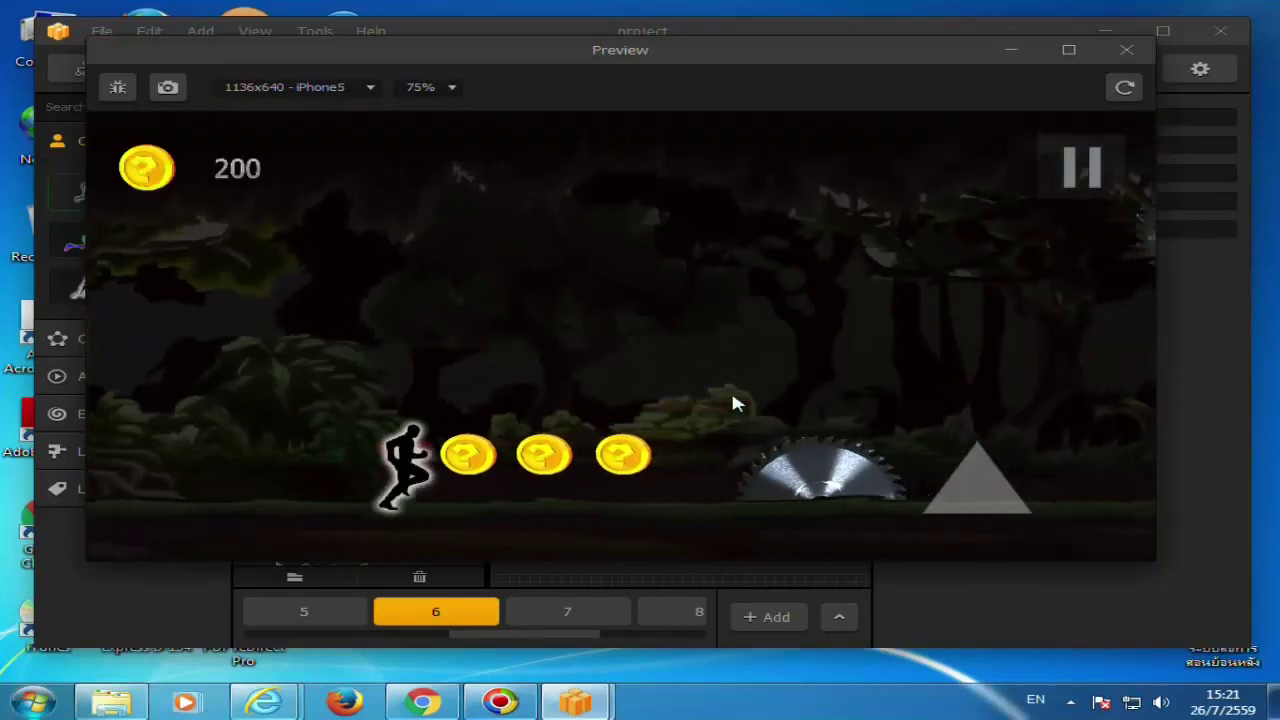
pyautogui.click(733, 403)
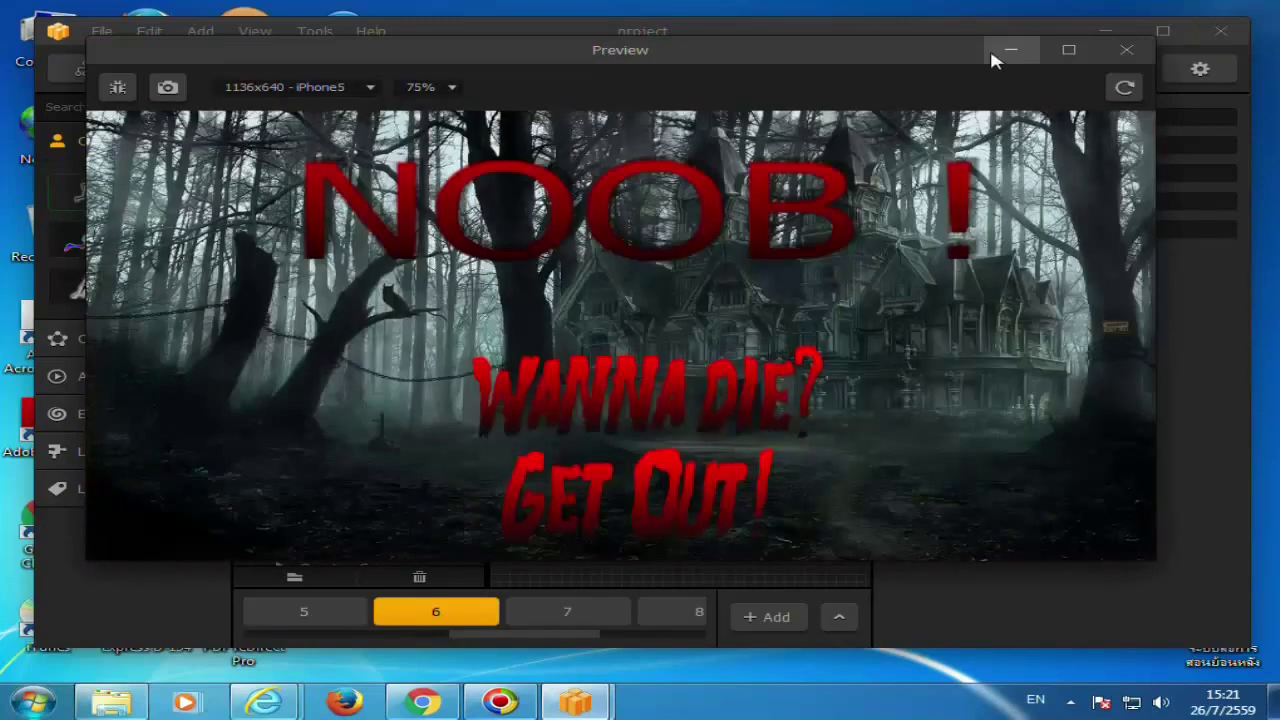
# Close the preview and look at World scenes 7 and 8.
pyautogui.click(1127, 50)
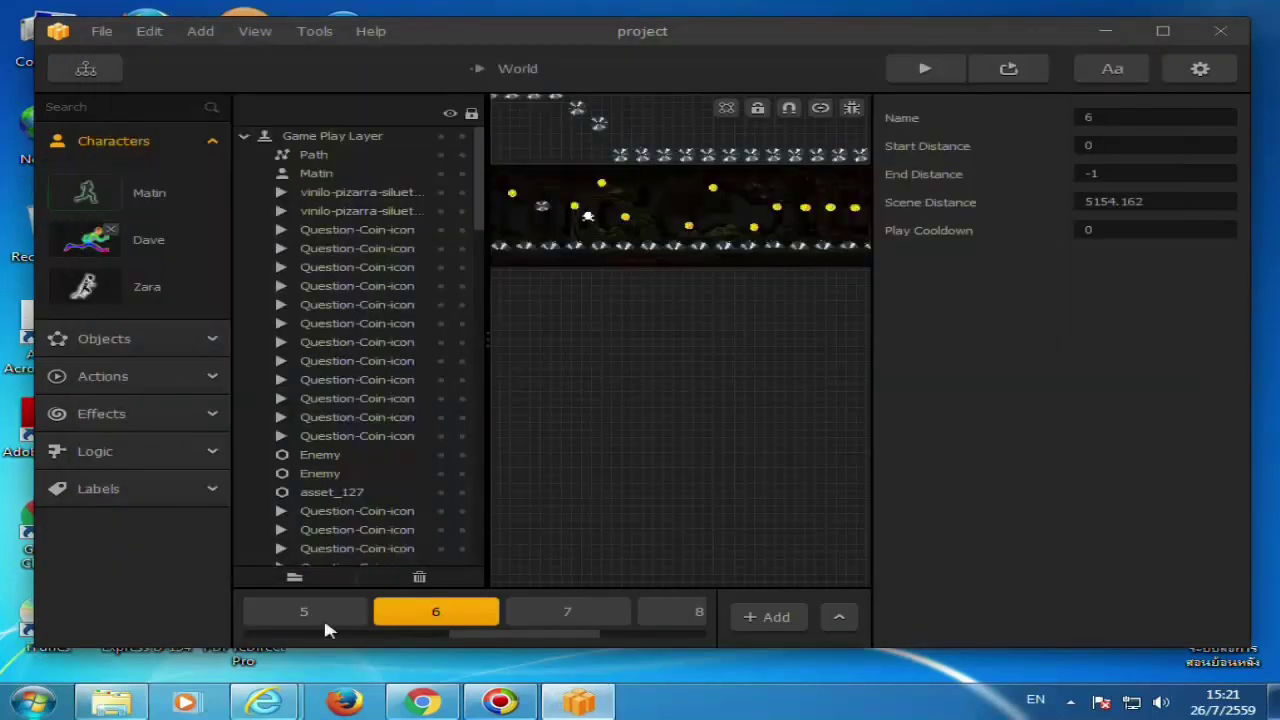
pyautogui.click(540, 610)
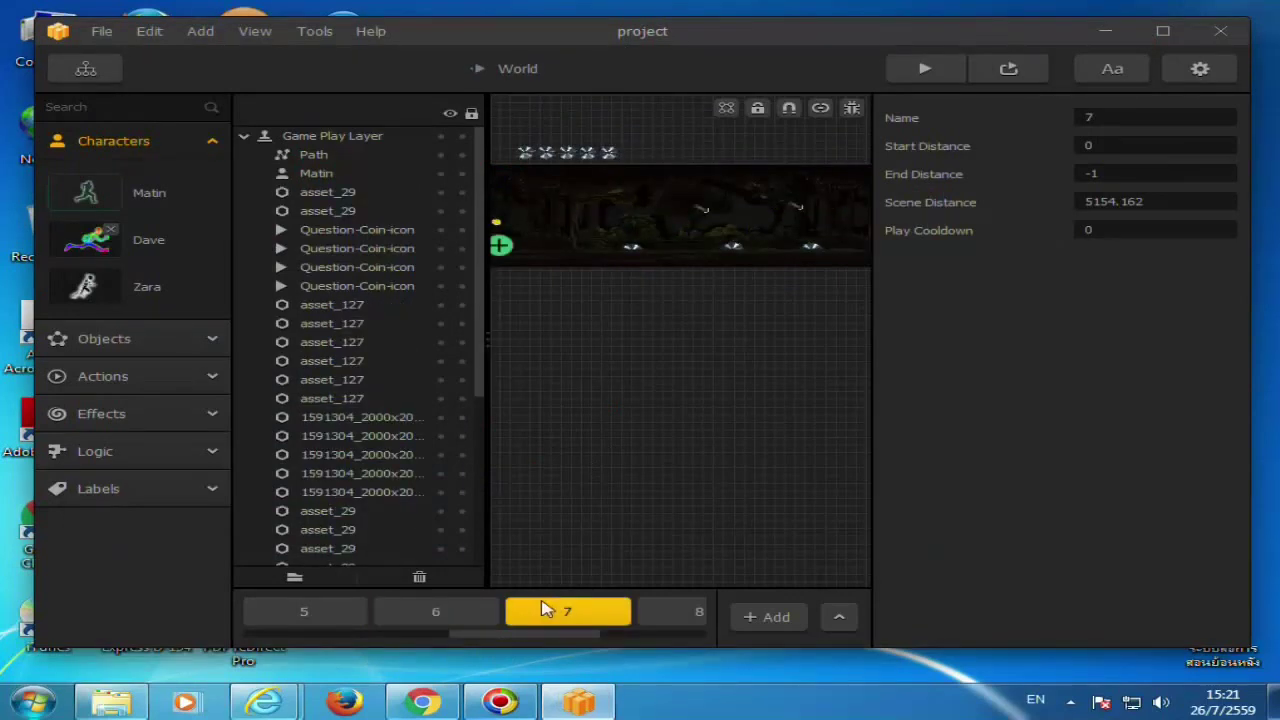
pyautogui.click(660, 613)
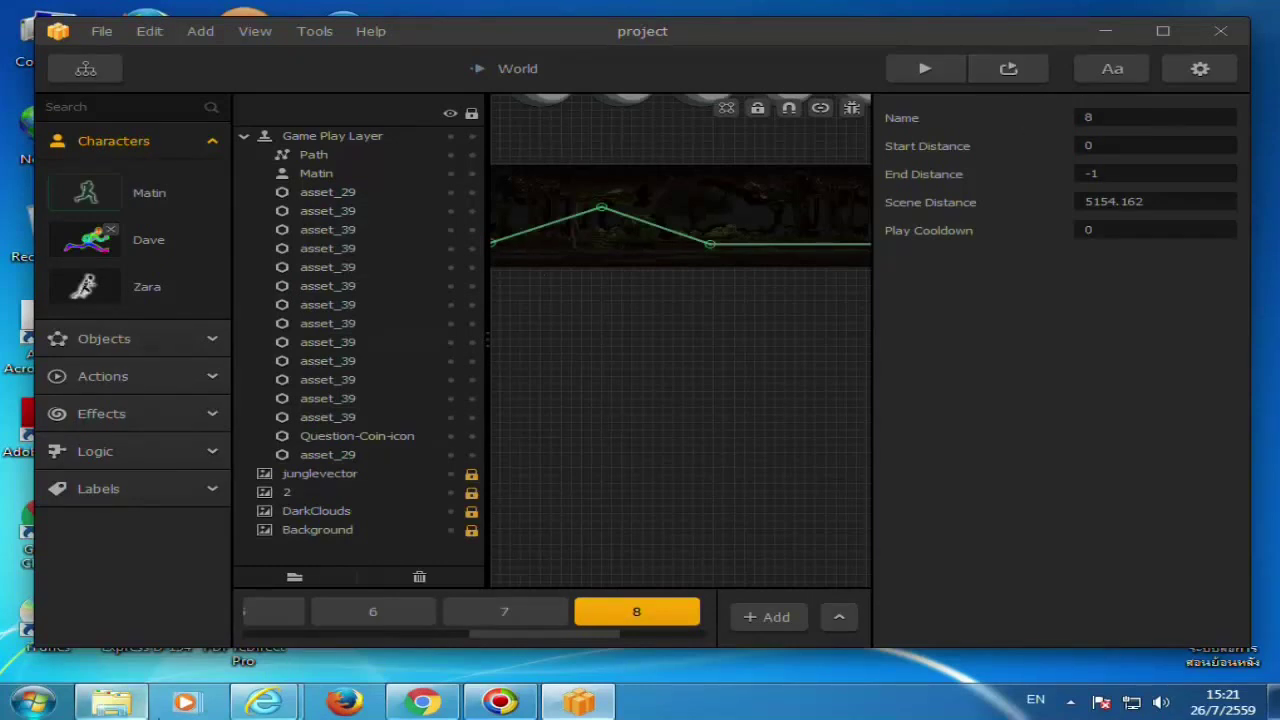
# Switch to scene 5, open scene 3, and drag Dave back above Matin.
pyautogui.click(285, 614)
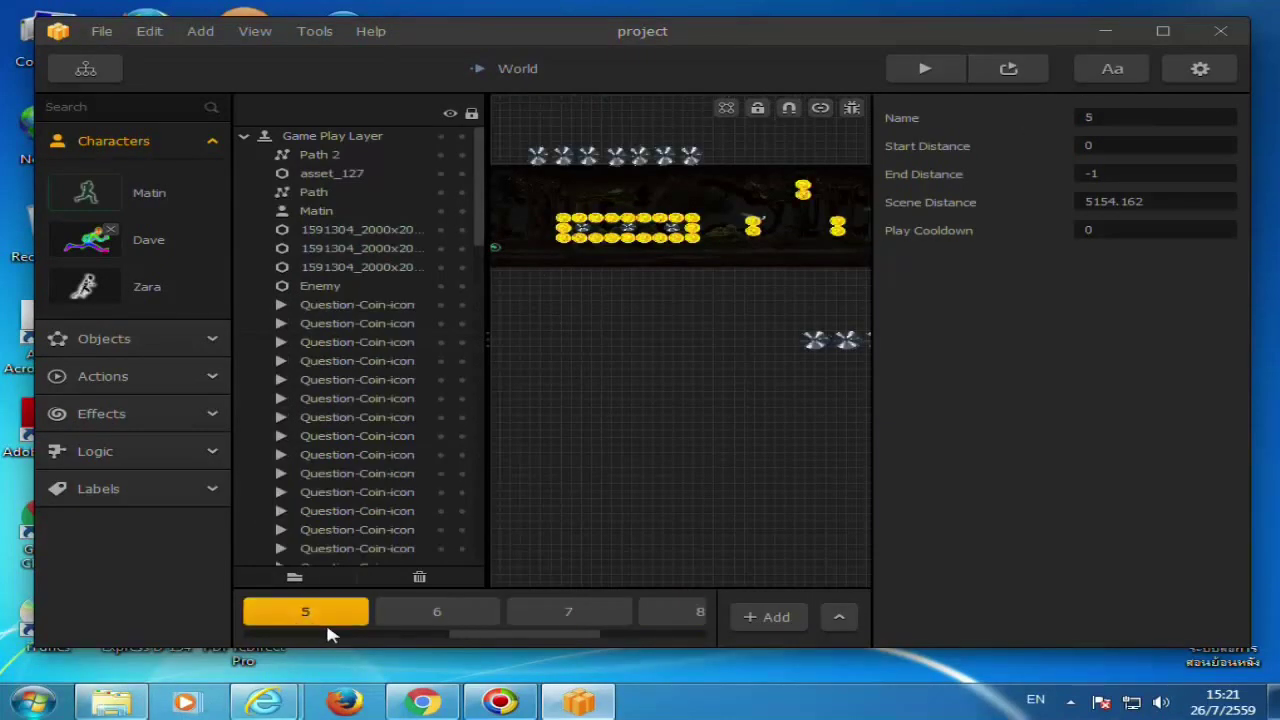
pyautogui.moveTo(440, 636); pyautogui.dragTo(298, 630)
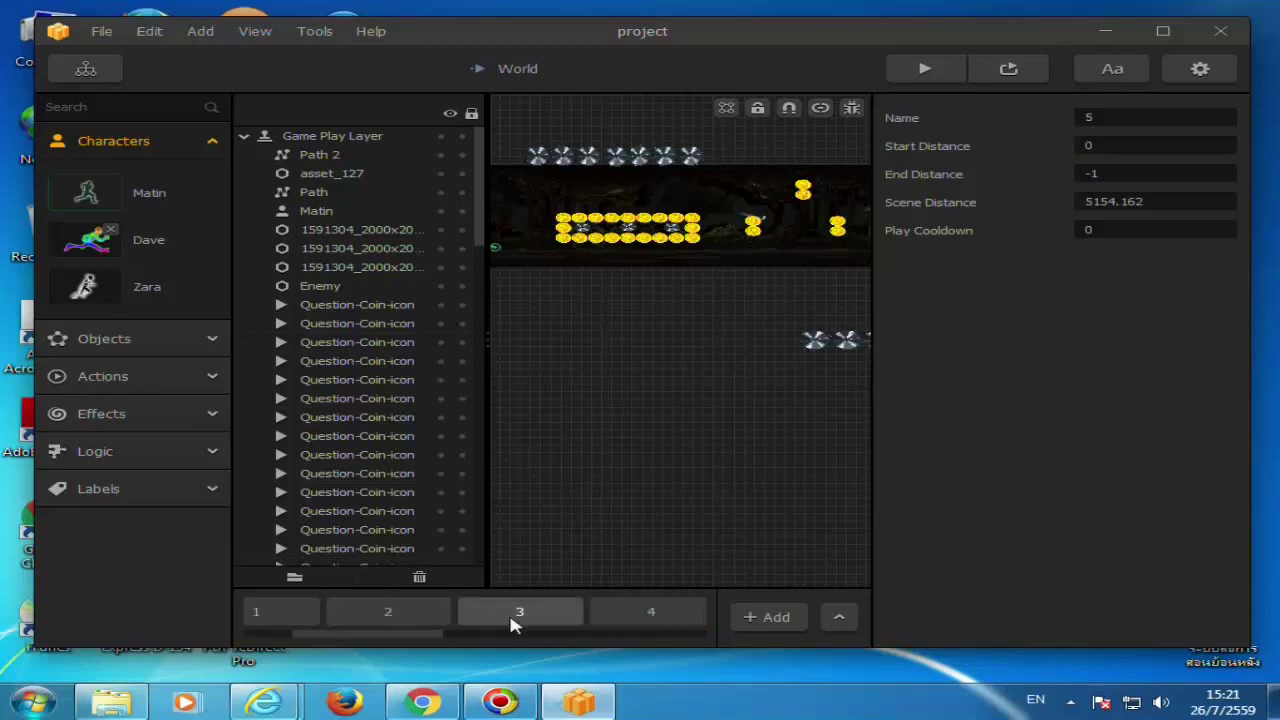
pyautogui.click(519, 612)
pyautogui.scroll(-1, 620, 413)
pyautogui.scroll(-1, 380, 400)
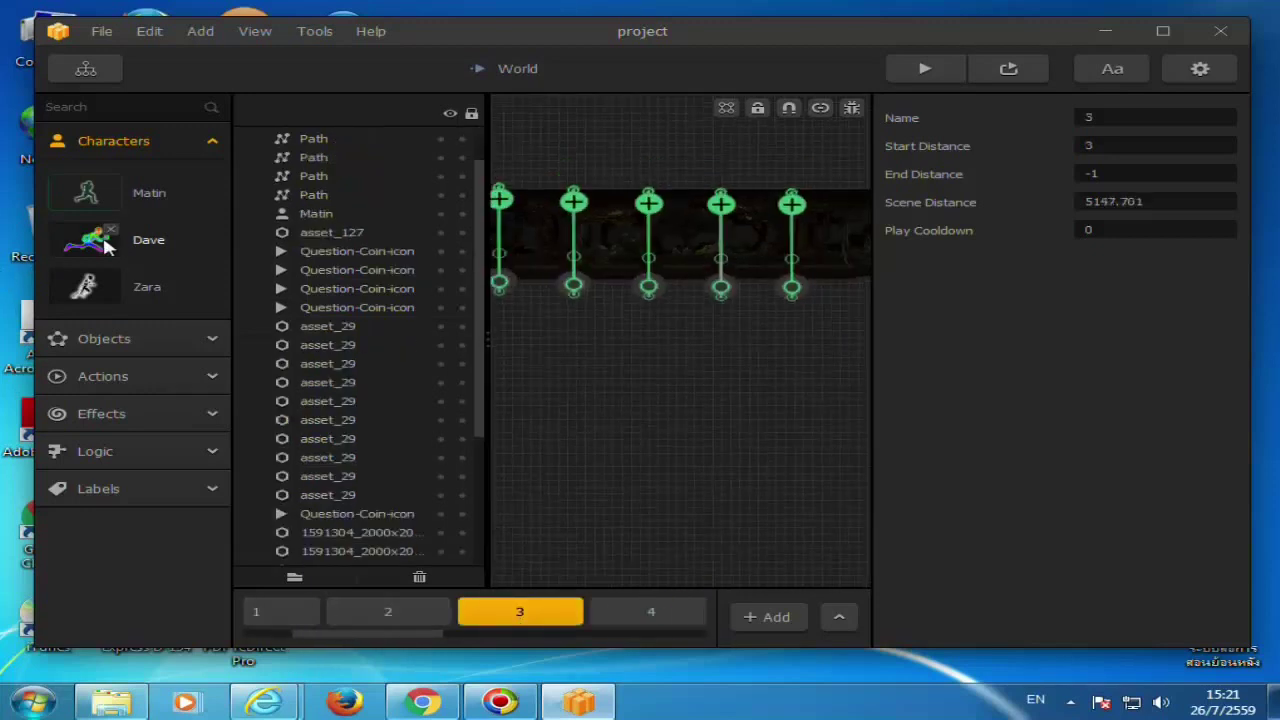
pyautogui.moveTo(85, 205); pyautogui.dragTo(94, 166)
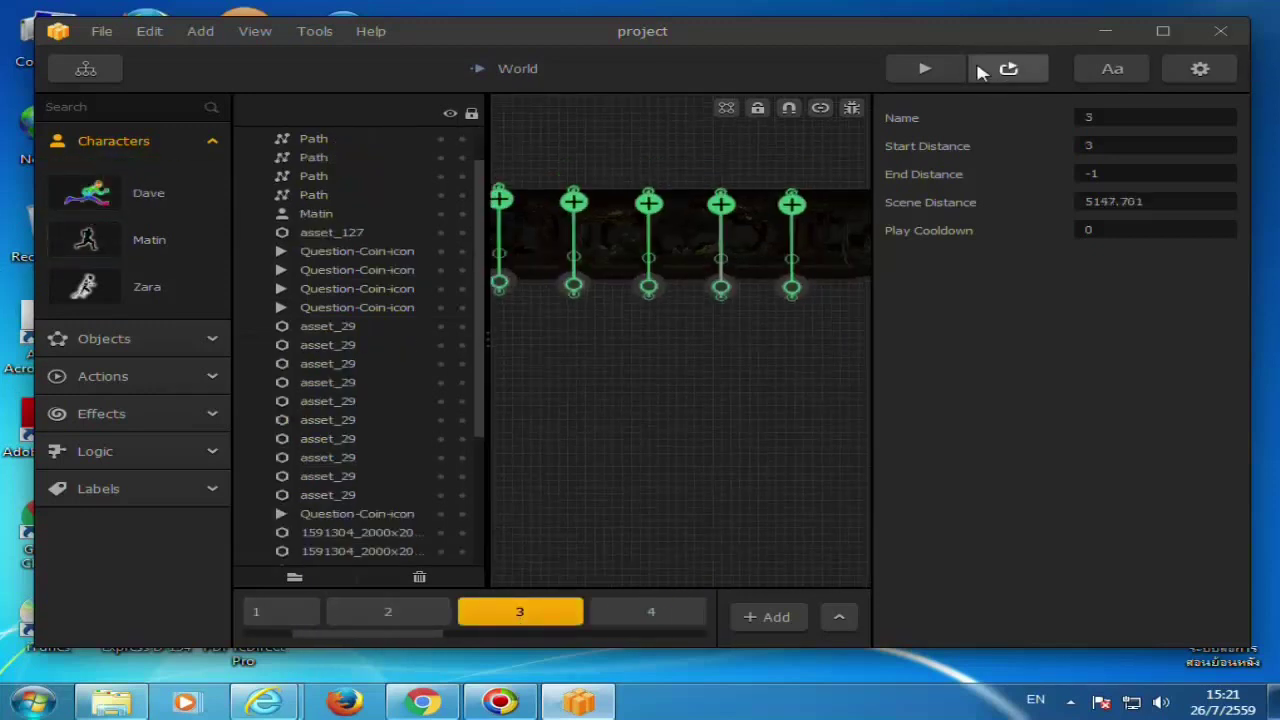
pyautogui.click(992, 77)
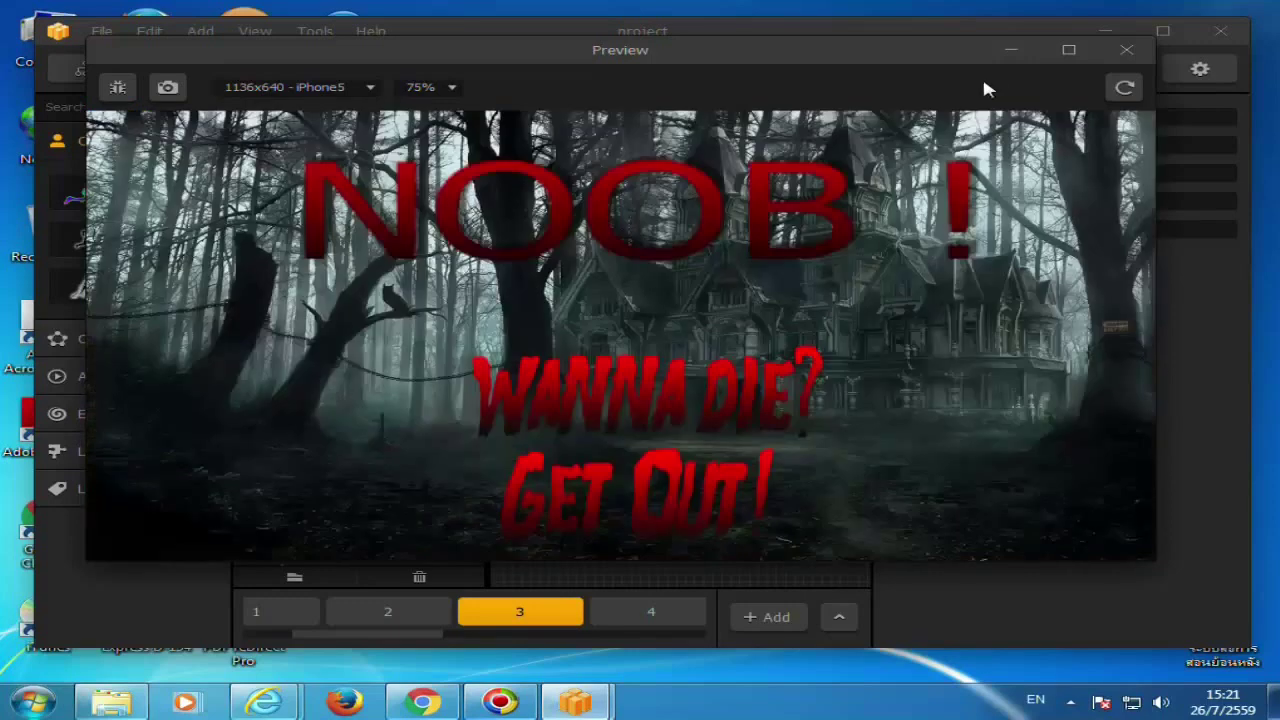
pyautogui.click(1127, 51)
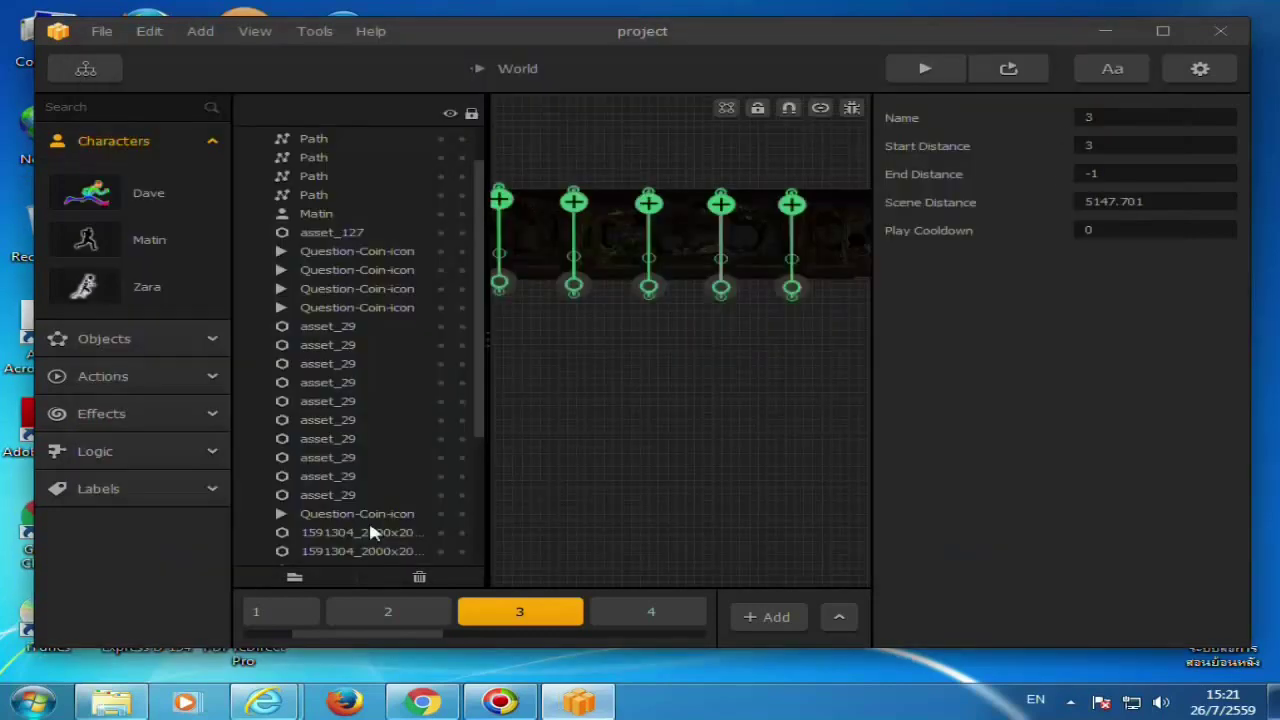
# Check the Main Menu node, open the Pause screen, and return to the Game Mind Map.
pyautogui.moveTo(350, 635); pyautogui.dragTo(284, 640)
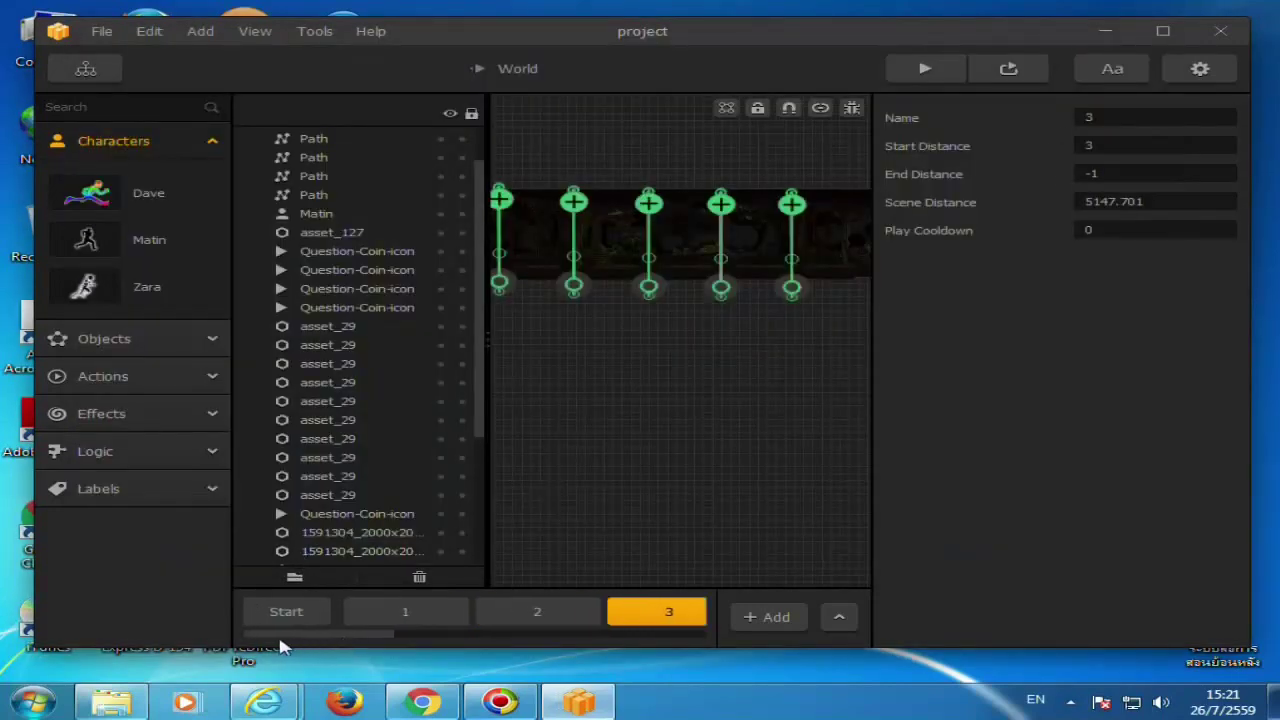
pyautogui.click(86, 69)
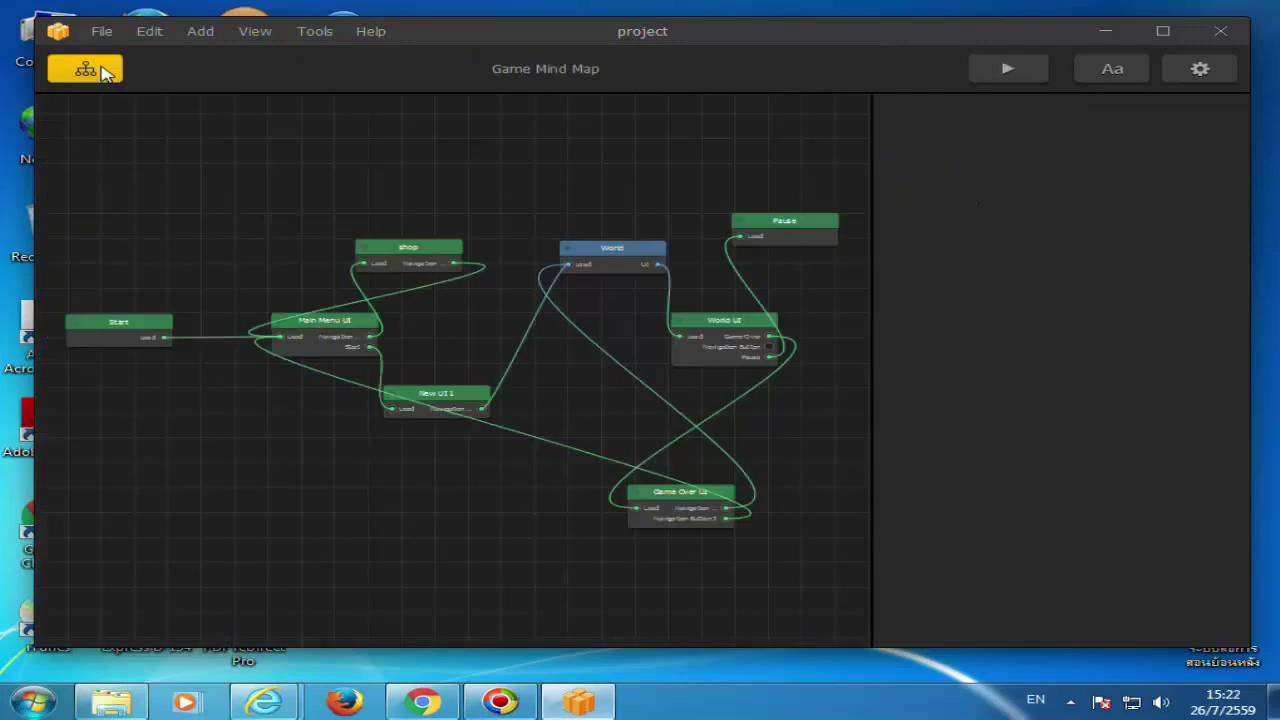
pyautogui.click(324, 322)
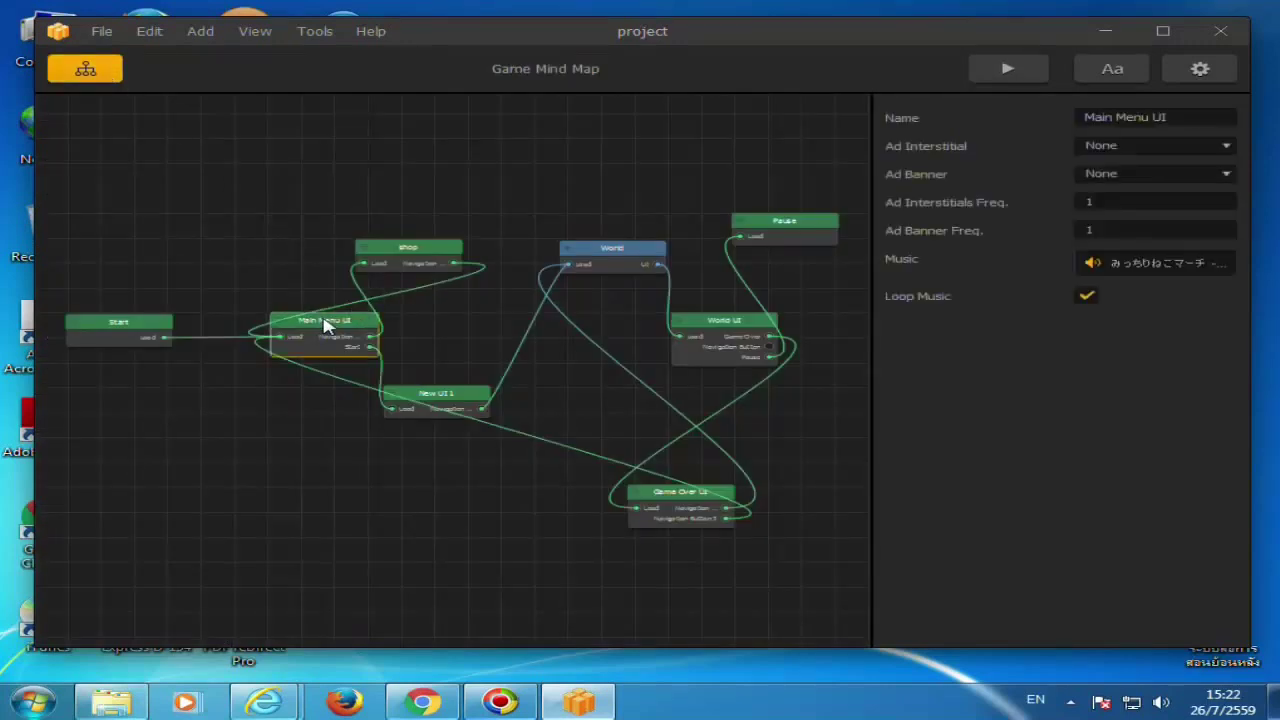
pyautogui.click(792, 226)
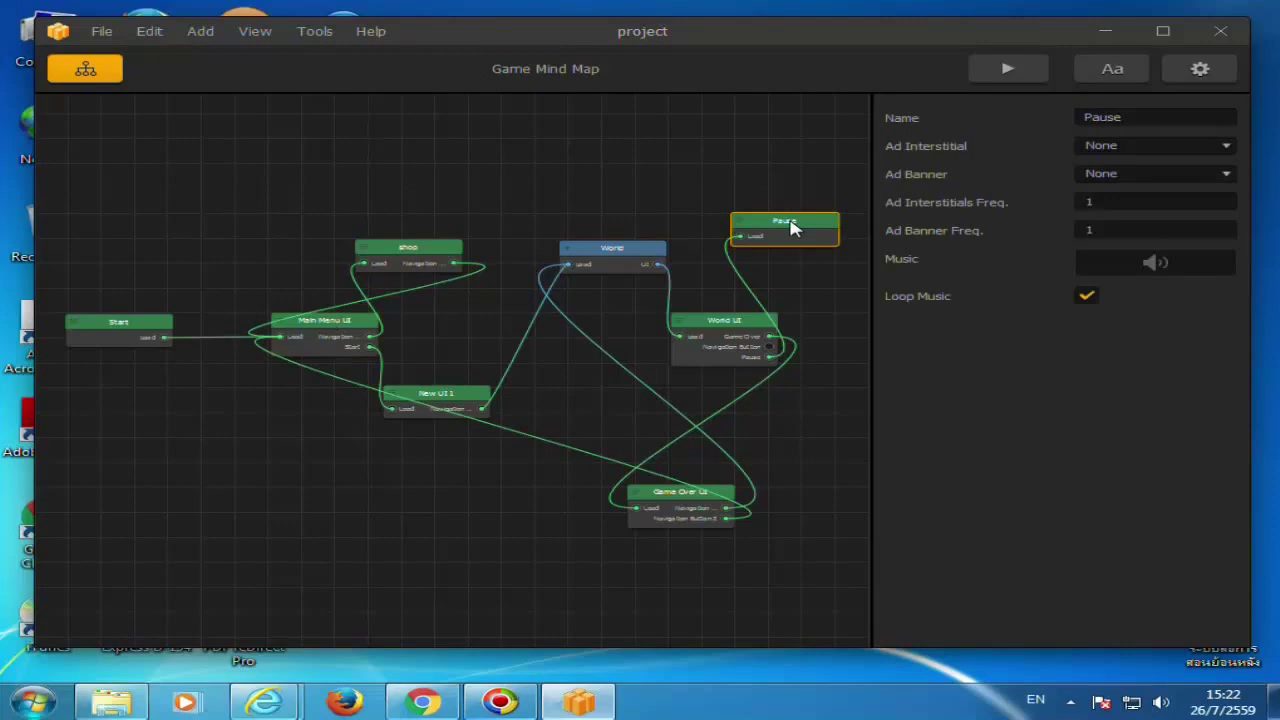
pyautogui.doubleClick(792, 226)
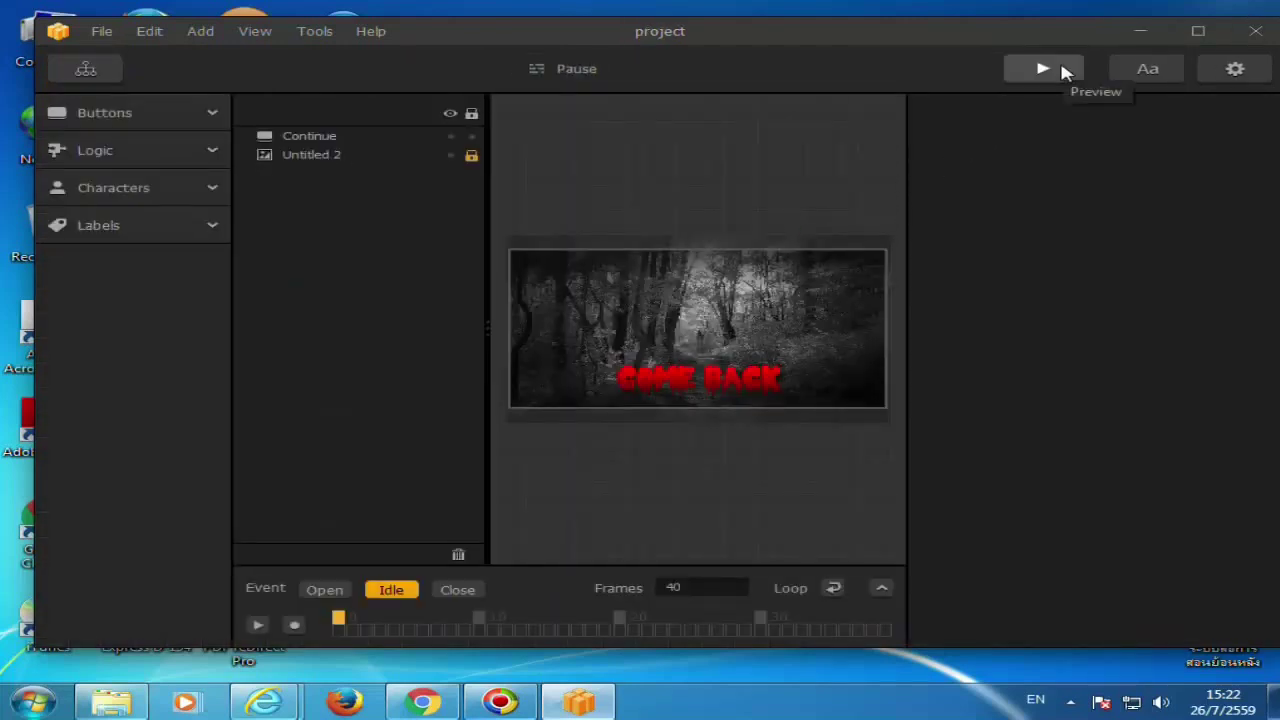
pyautogui.click(112, 68)
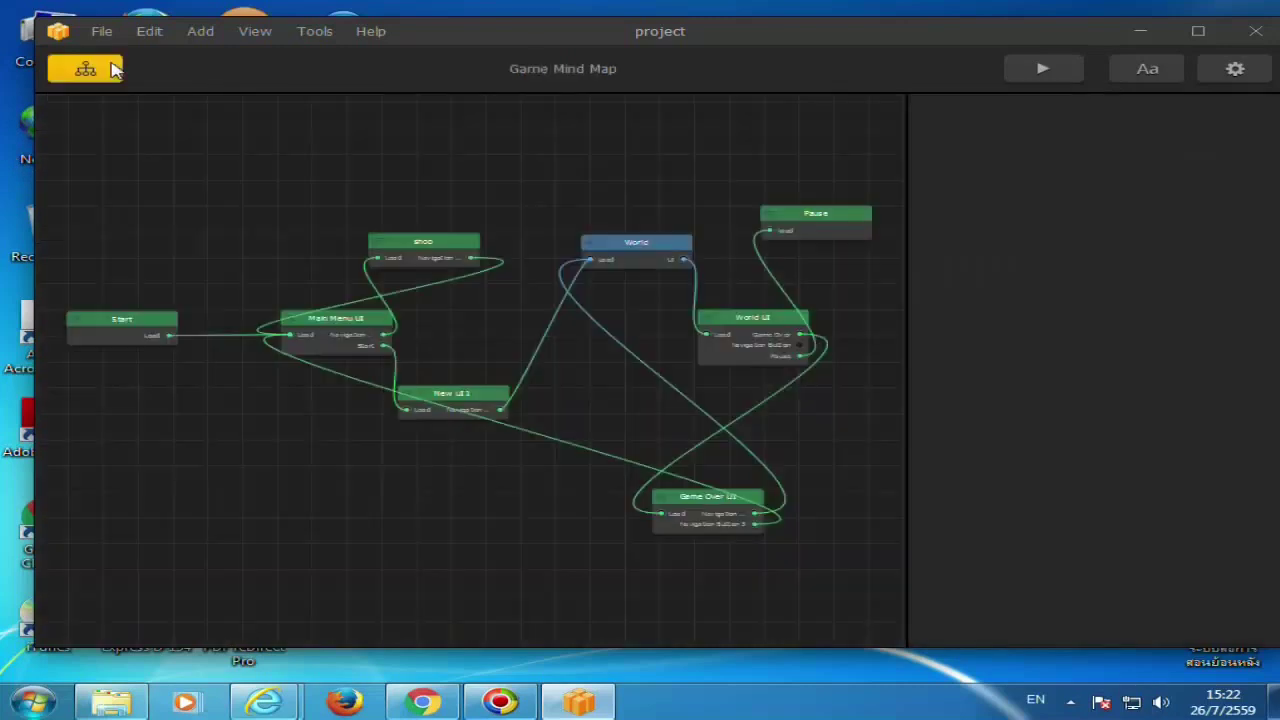
# Open the Game Over UI screen with its NOOB! background, then return to the mind map.
pyautogui.doubleClick(707, 521)
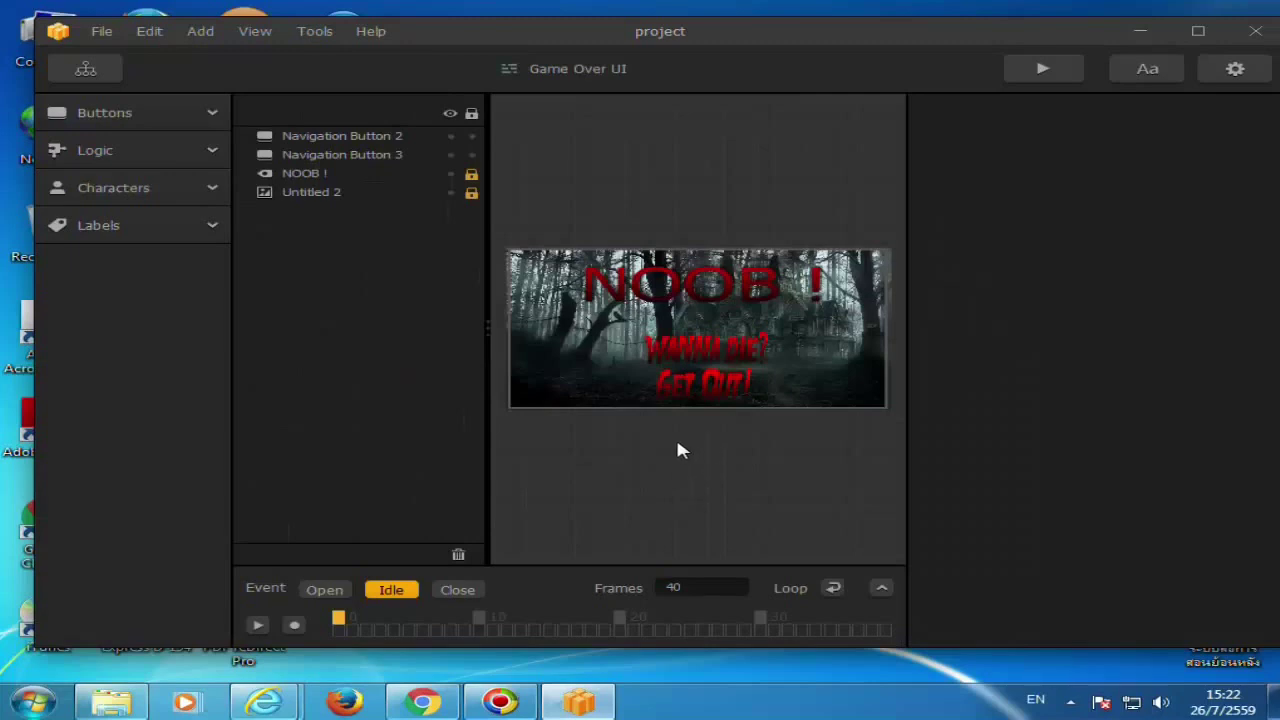
pyautogui.click(87, 70)
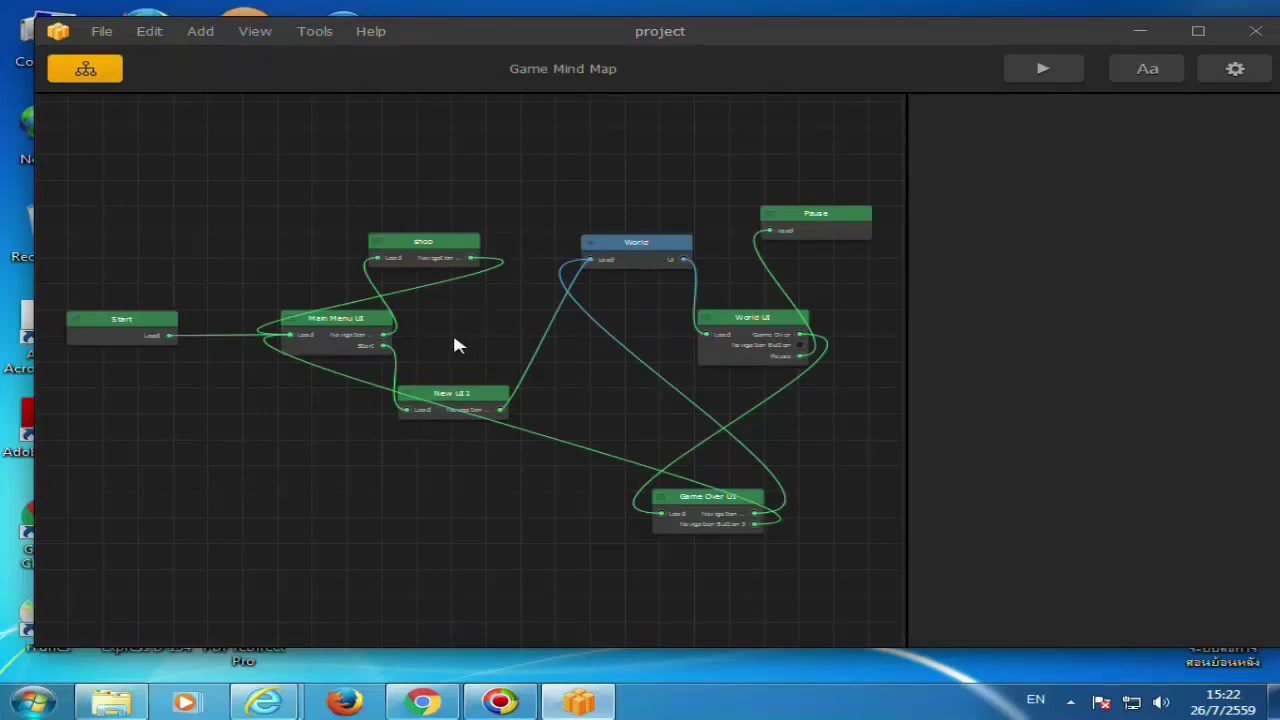
pyautogui.click(697, 502)
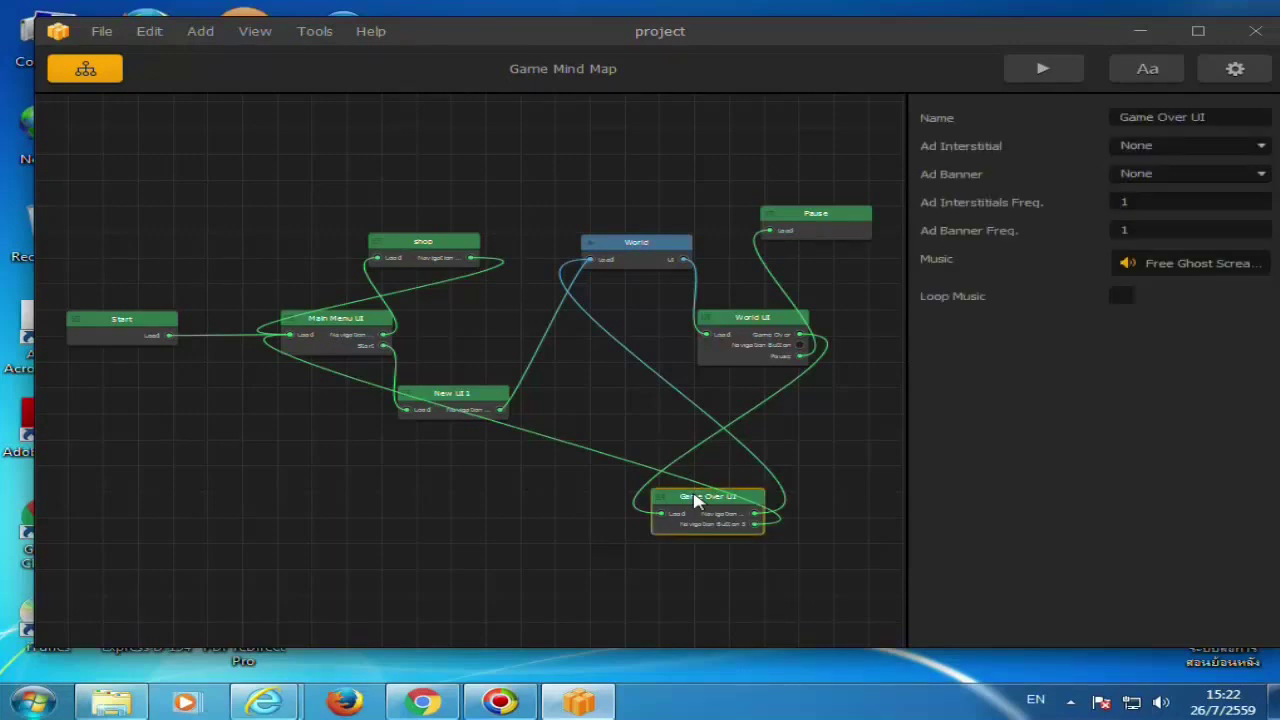
pyautogui.doubleClick(697, 502)
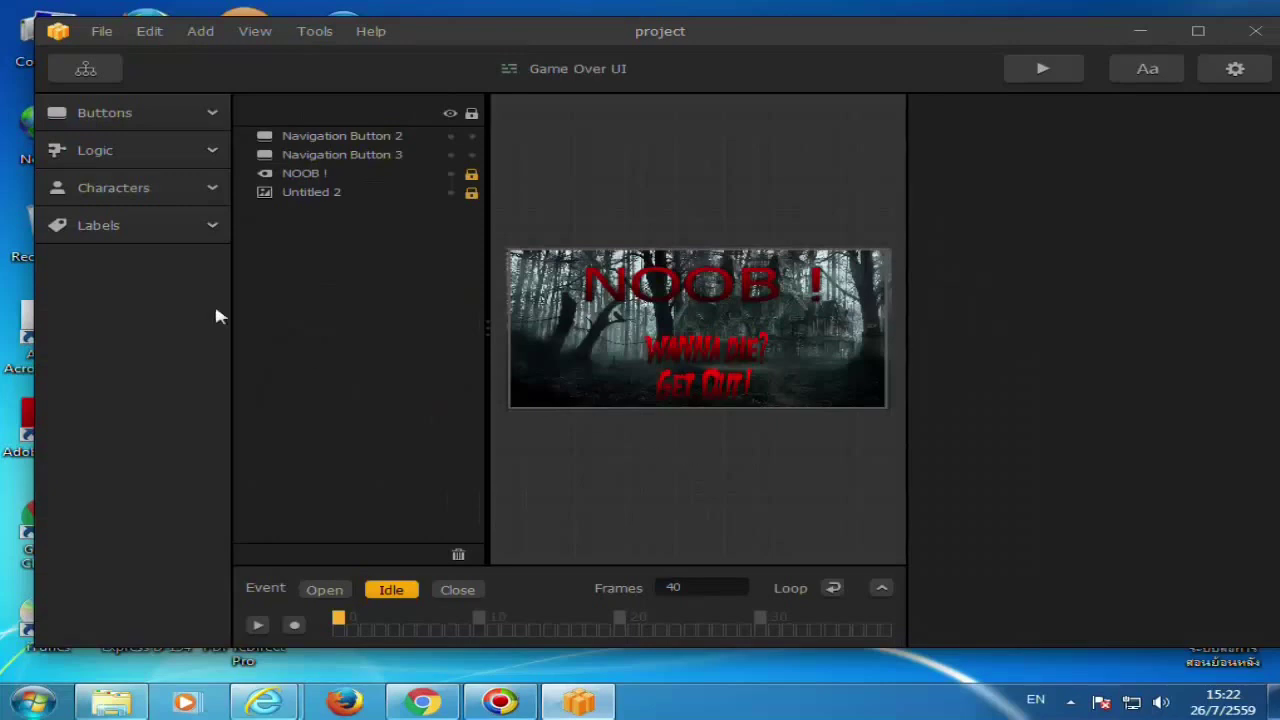
pyautogui.click(86, 70)
# Open World UI and move the Game Over element to the top-left beside the yellow coin.
pyautogui.doubleClick(750, 343)
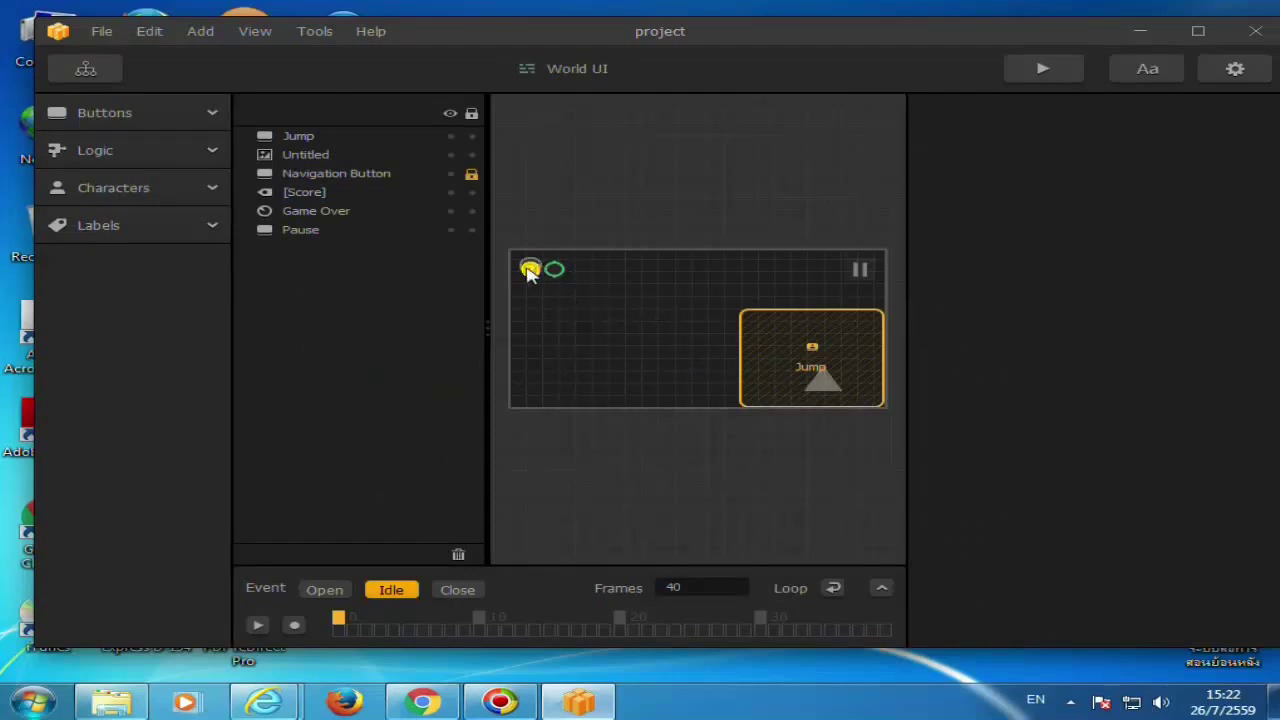
pyautogui.moveTo(530, 268); pyautogui.dragTo(575, 305)
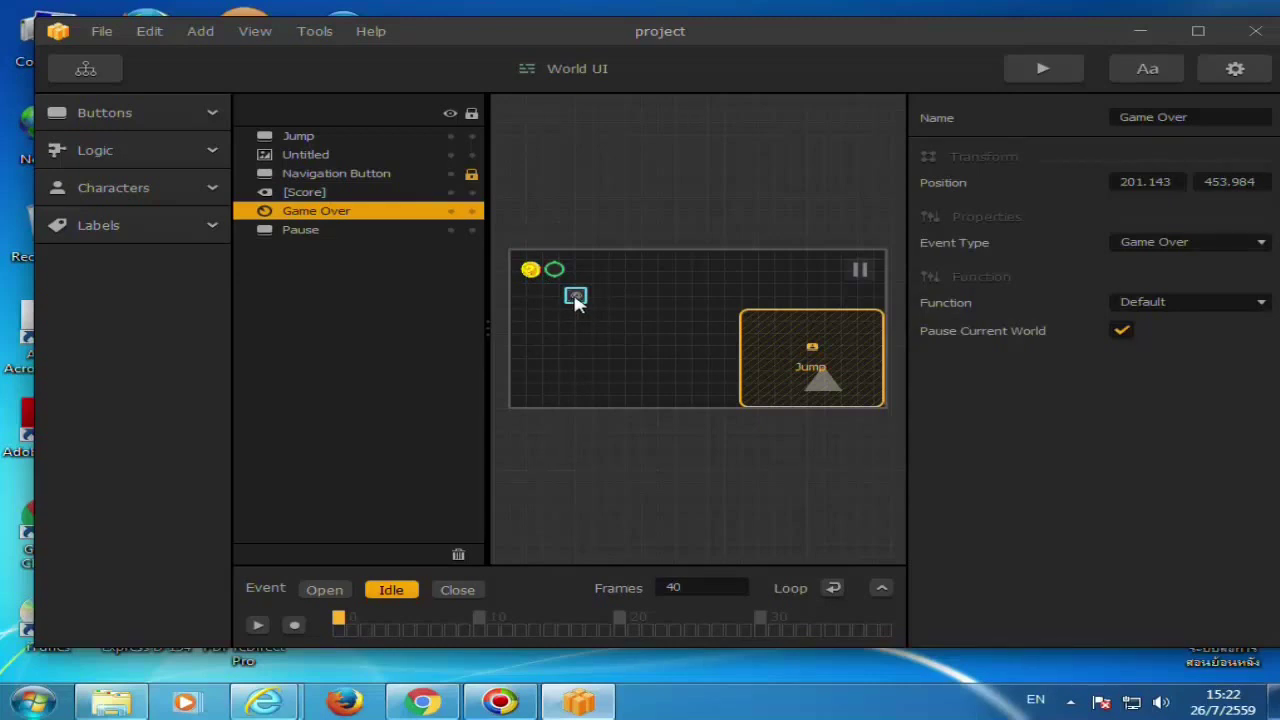
pyautogui.click(119, 152)
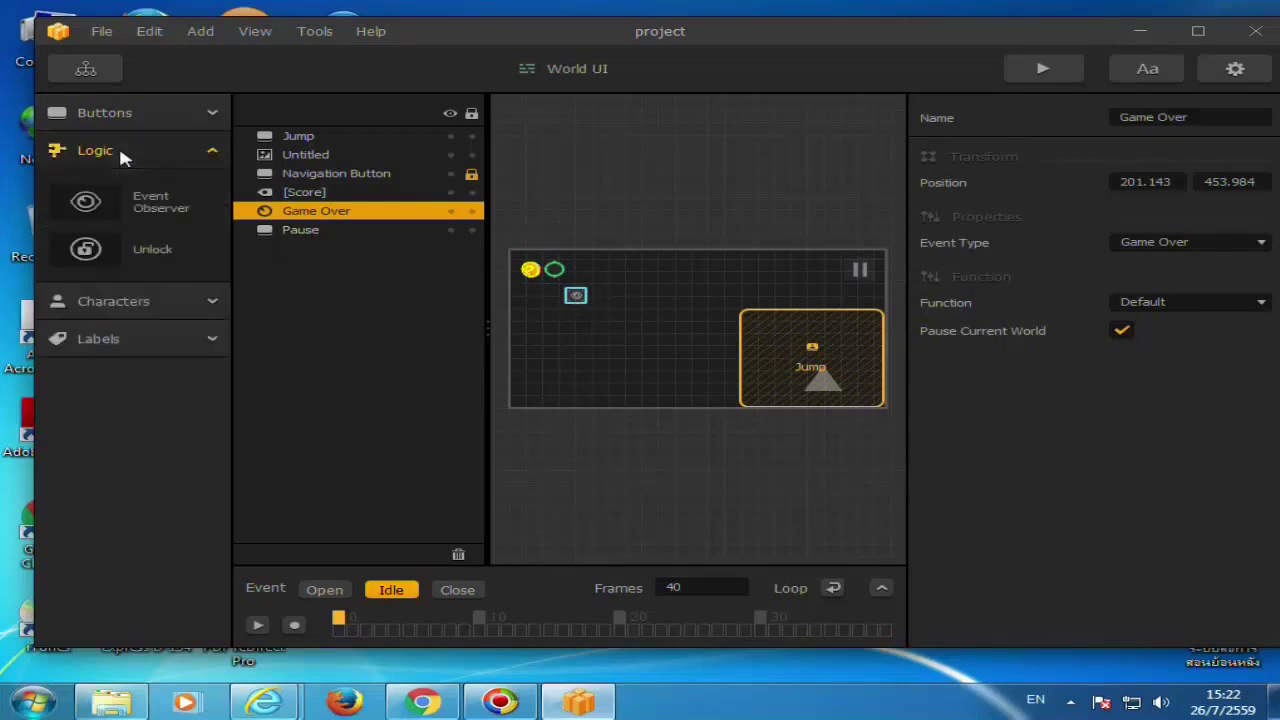
pyautogui.click(119, 151)
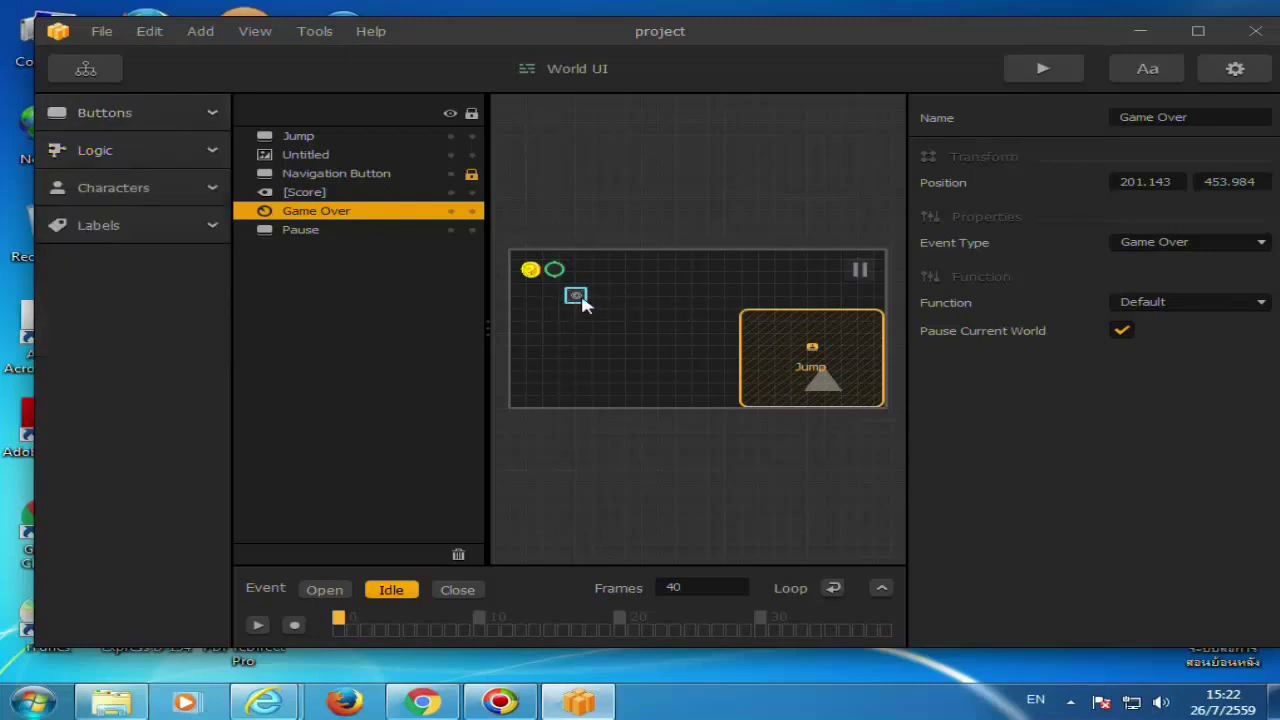
pyautogui.moveTo(583, 303); pyautogui.dragTo(533, 273)
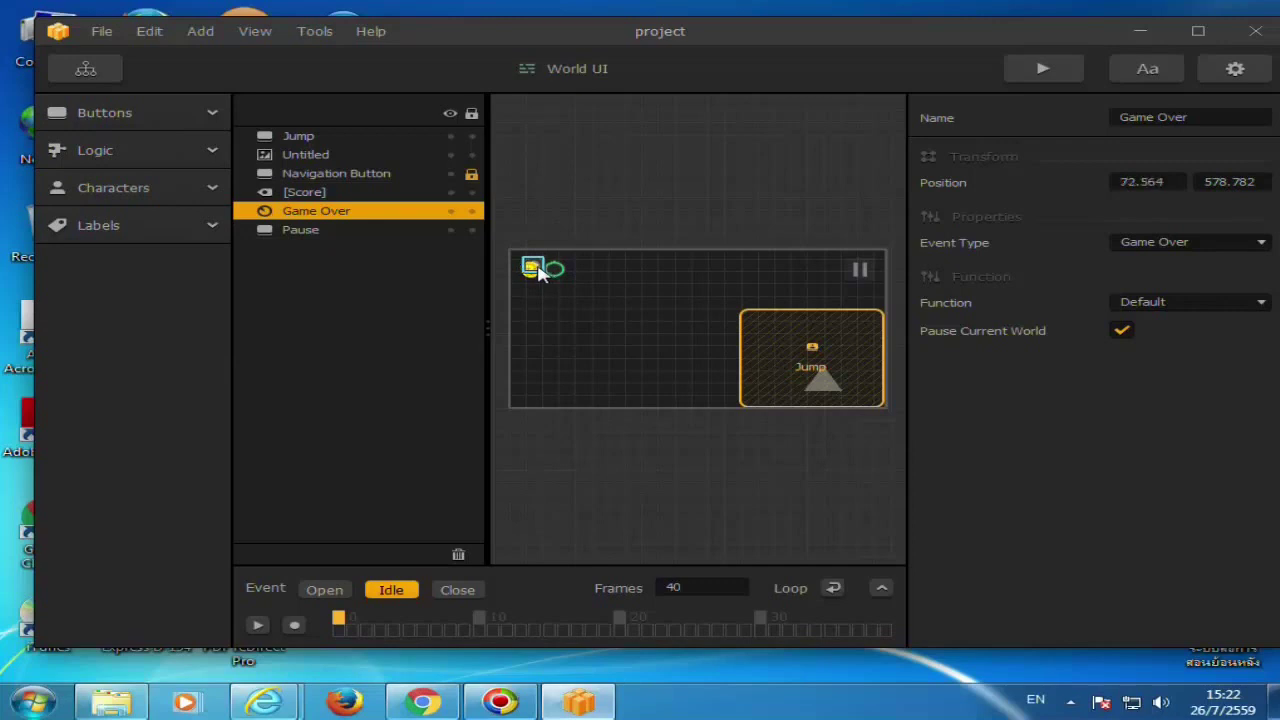
pyautogui.click(110, 148)
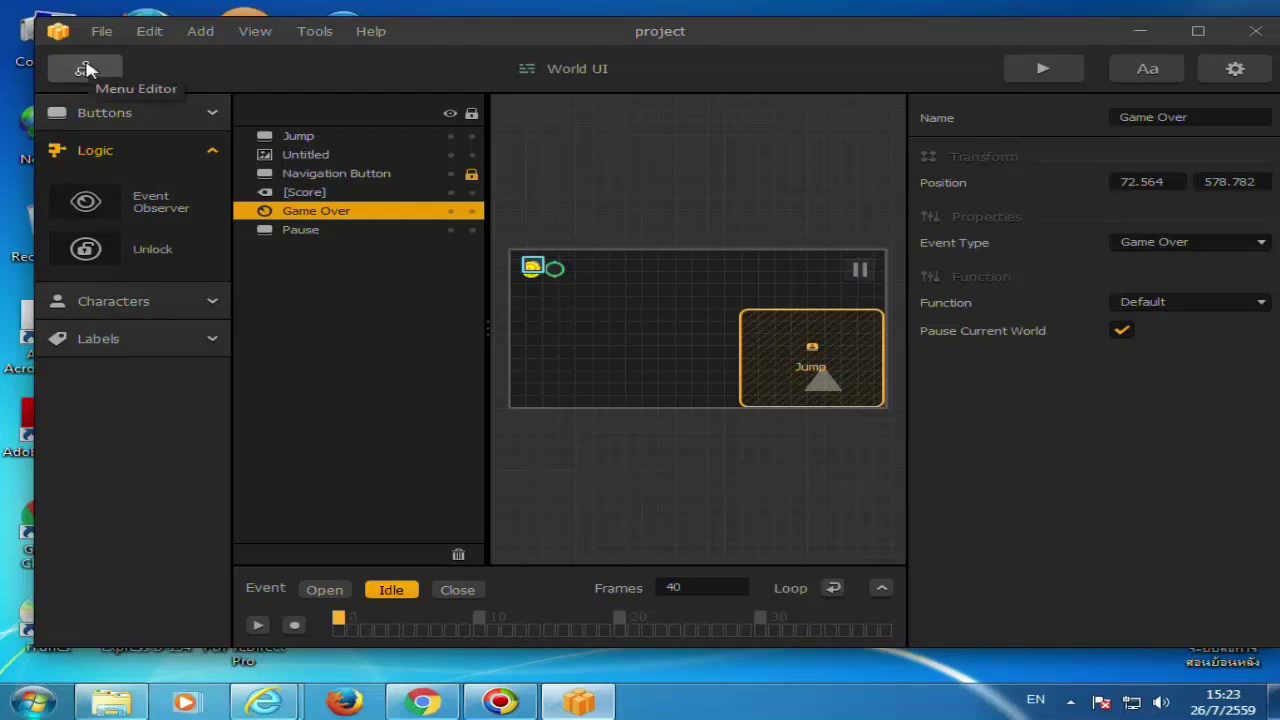
# Open the Pause screen, expand and collapse Buttons, then return and select the World node.
pyautogui.click(86, 68)
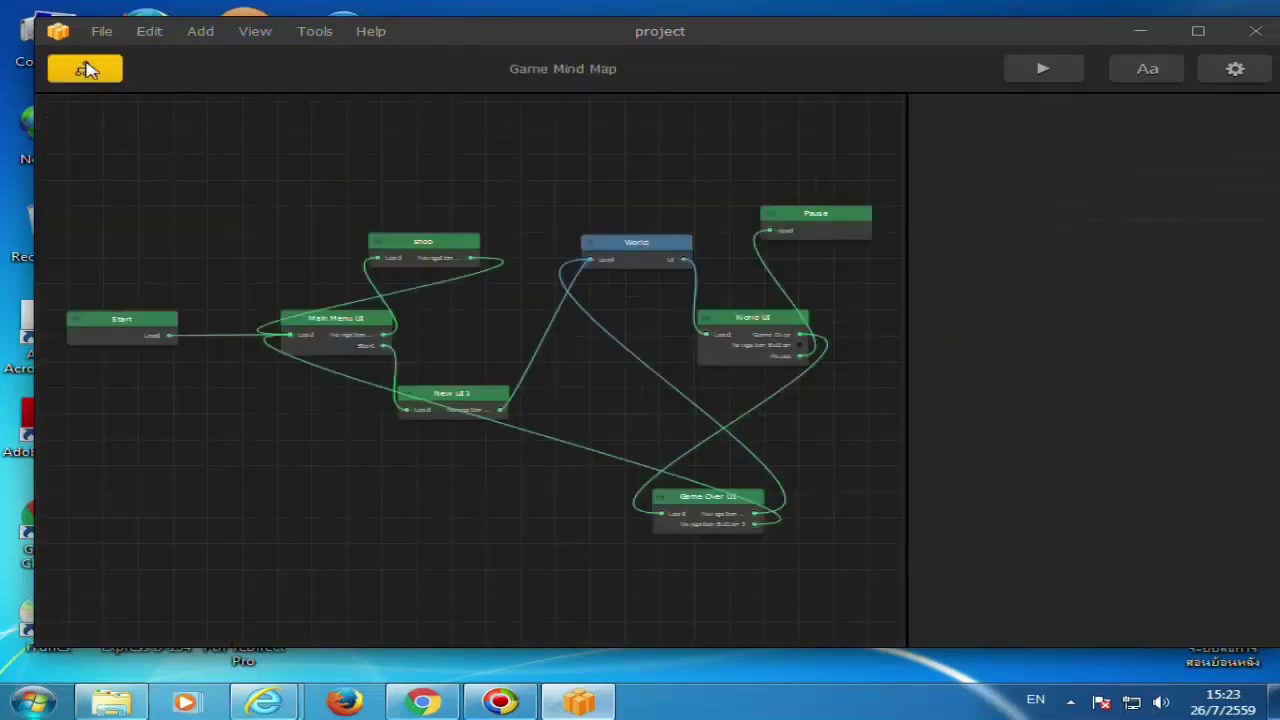
pyautogui.doubleClick(815, 238)
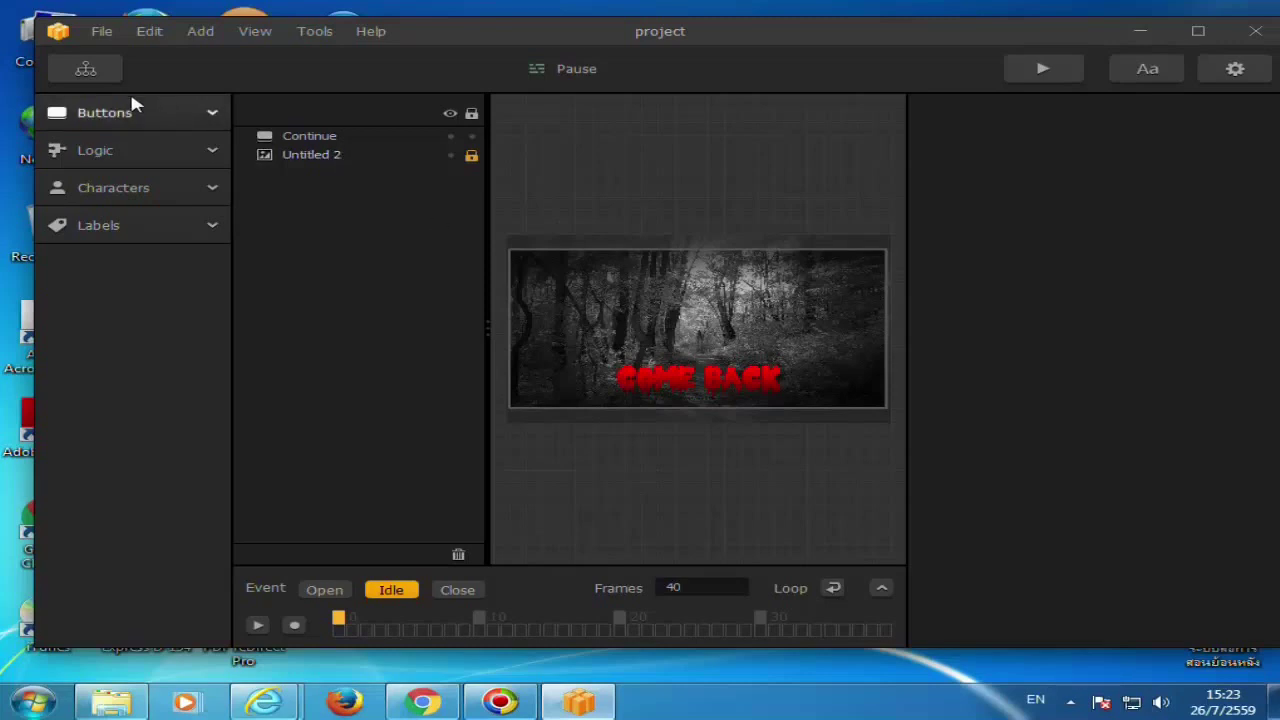
pyautogui.click(145, 113)
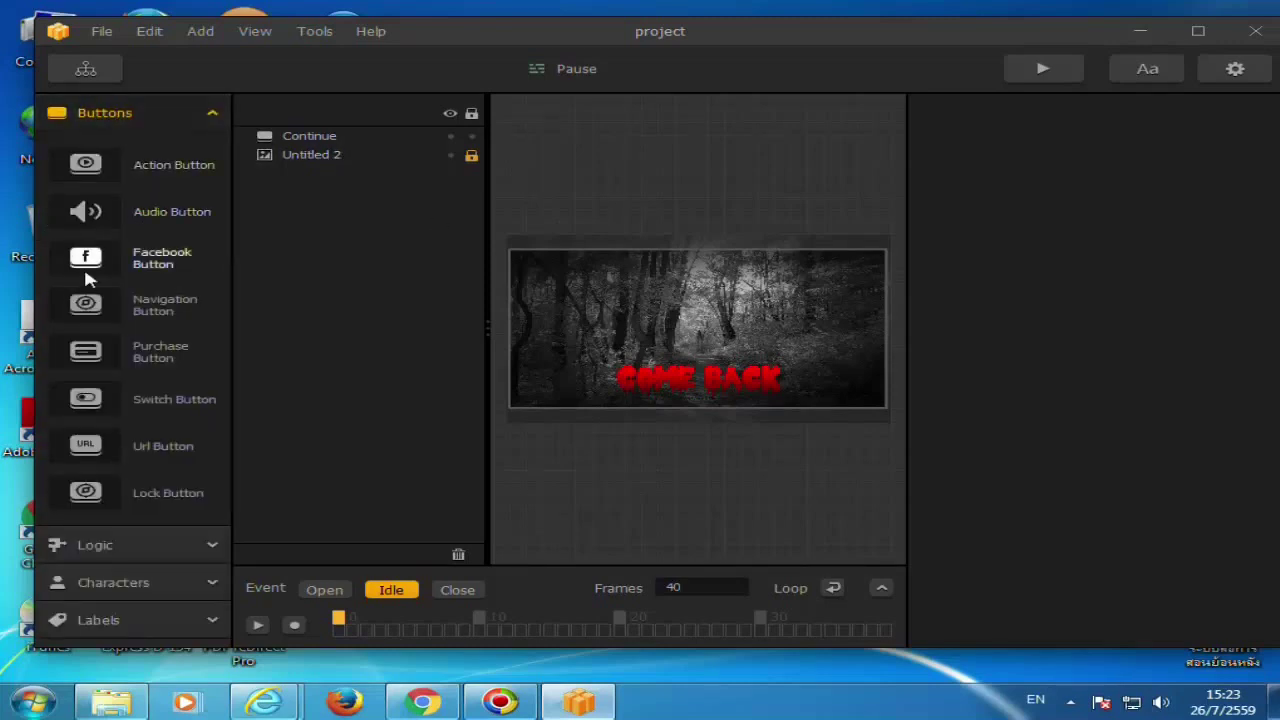
pyautogui.click(212, 118)
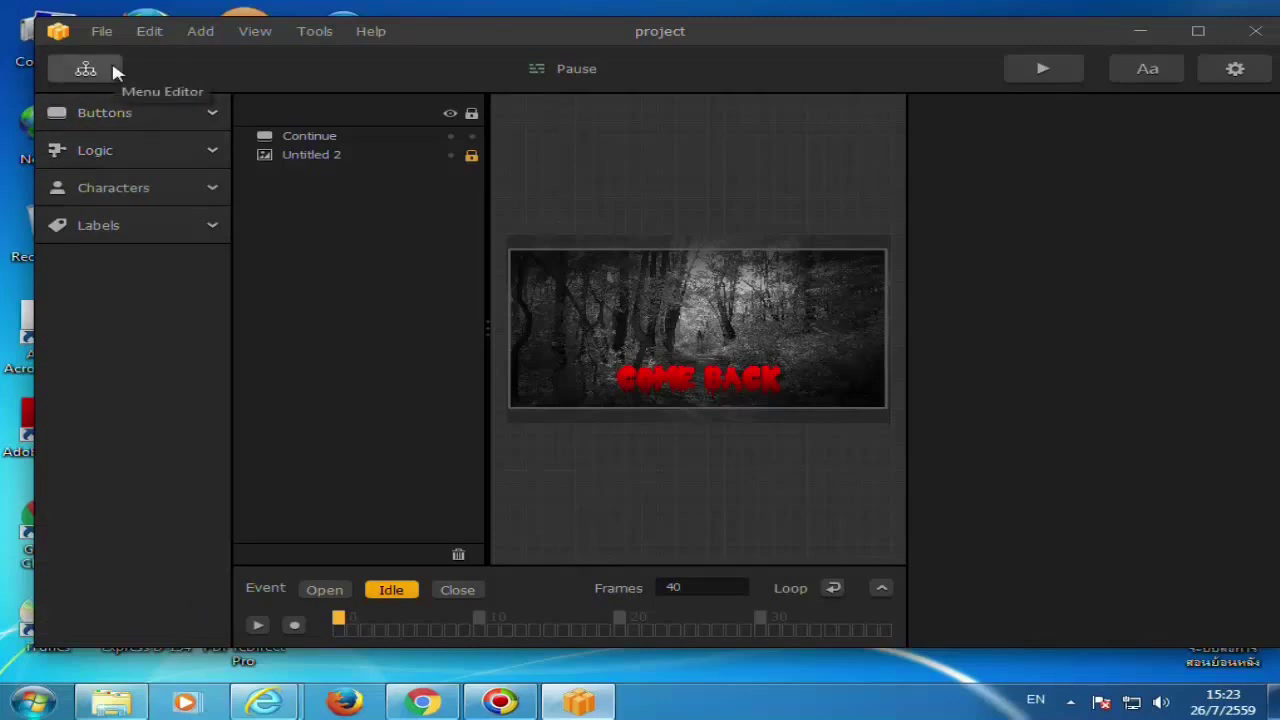
pyautogui.click(86, 68)
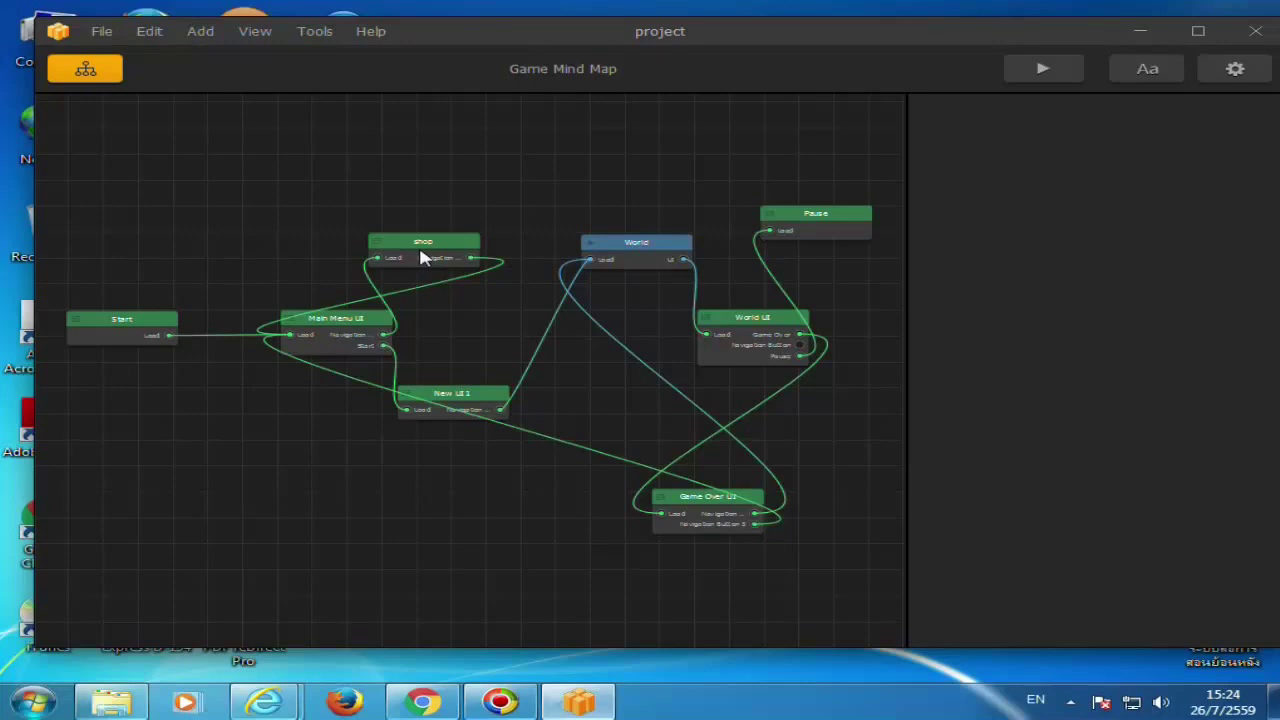
pyautogui.click(638, 256)
# Review the World UI Pause button: position 1056, 560, Function Pause, Stick To Edge on.
pyautogui.doubleClick(770, 328)
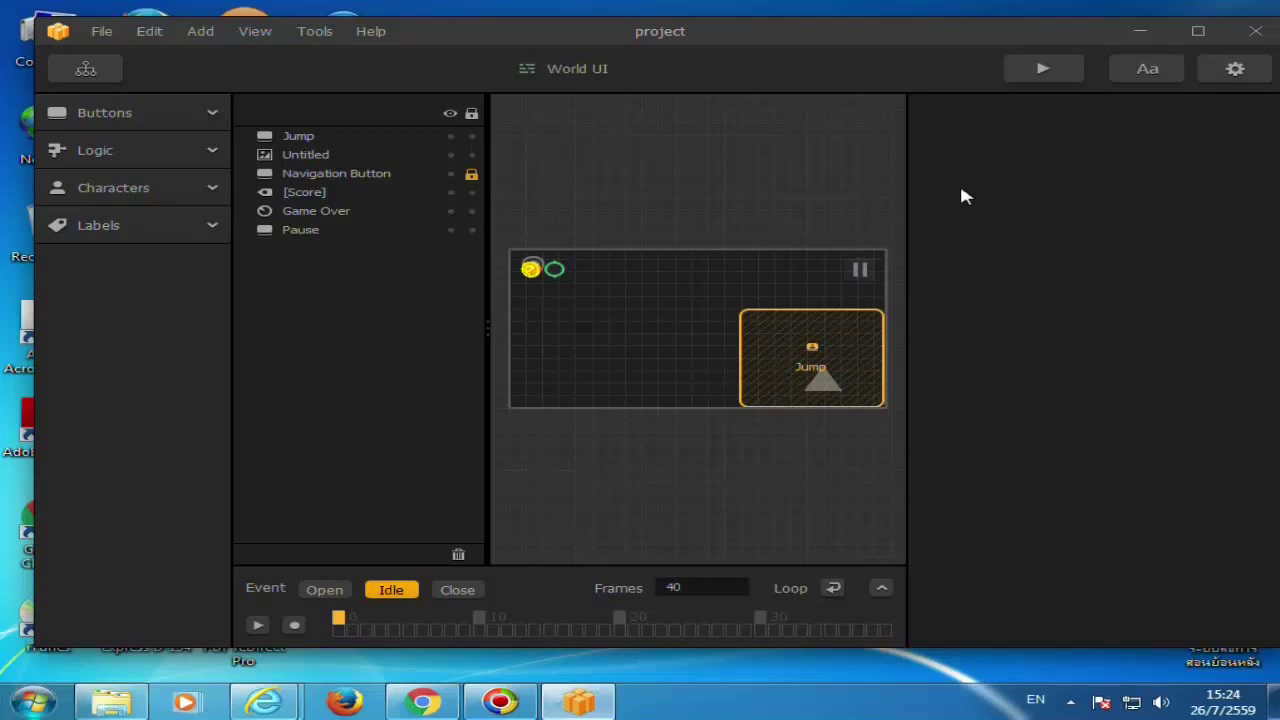
pyautogui.click(866, 267)
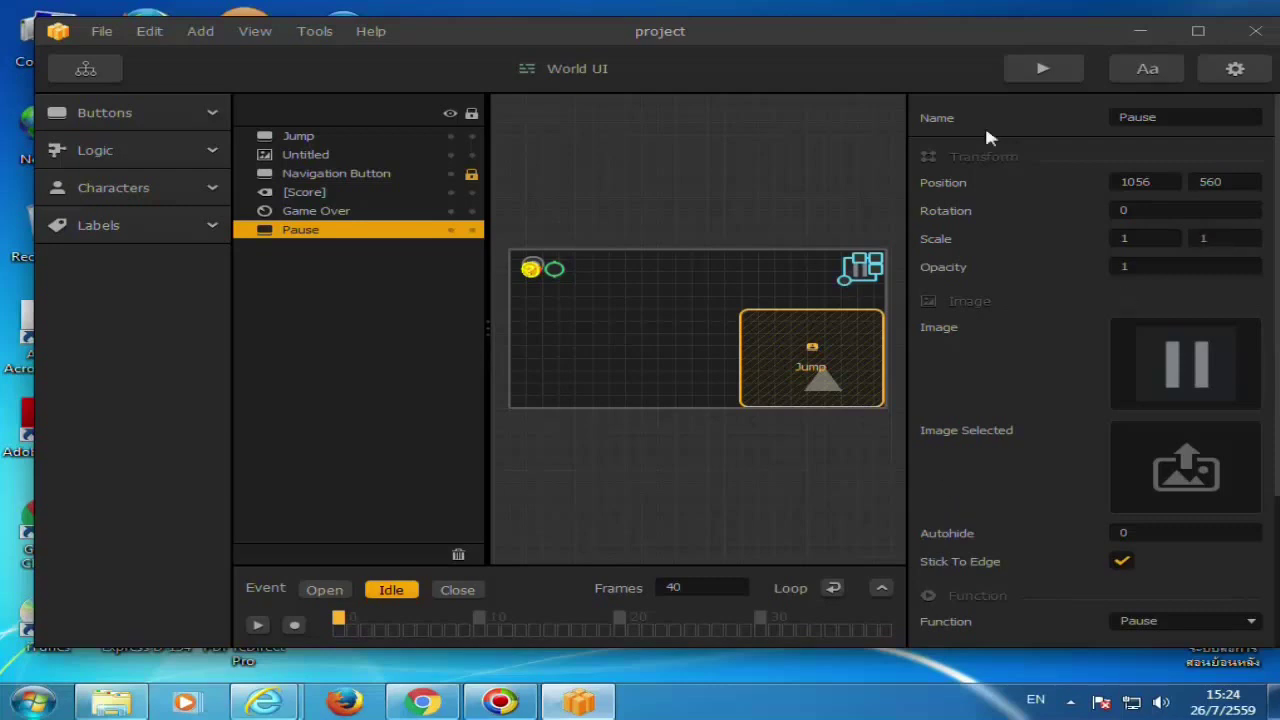
pyautogui.scroll(-4, 1035, 237)
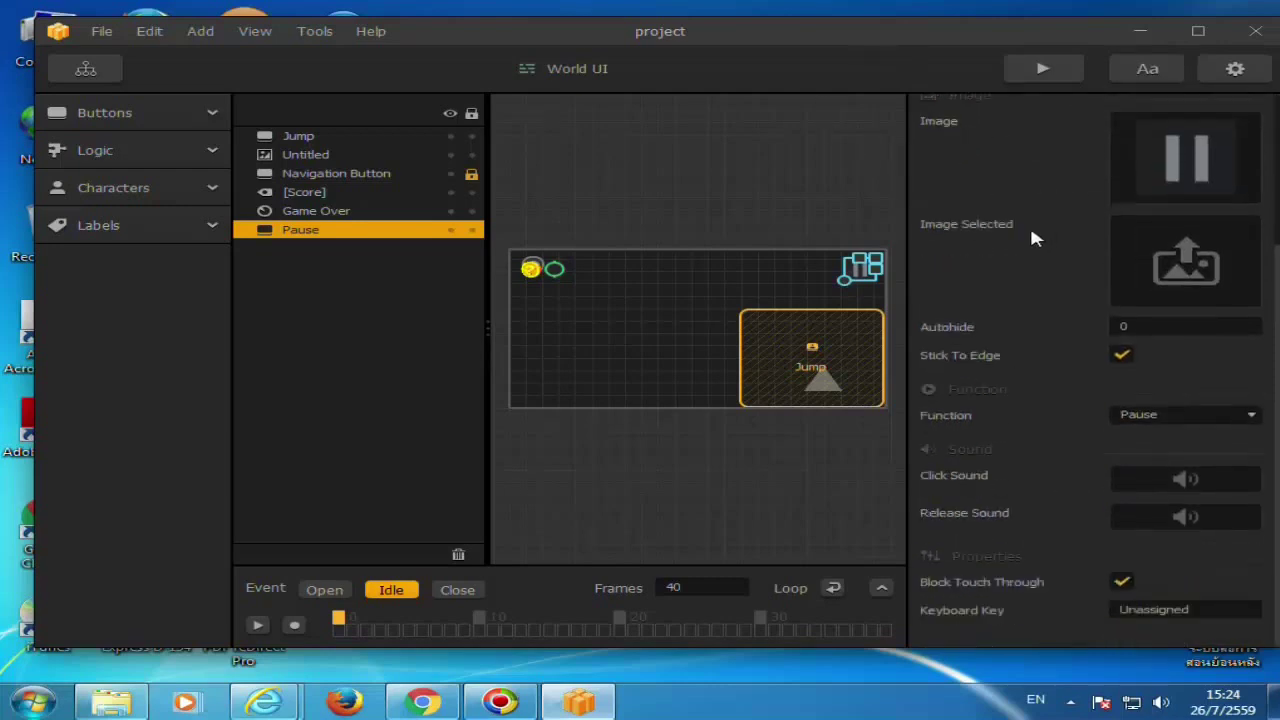
pyautogui.scroll(1, 966, 236)
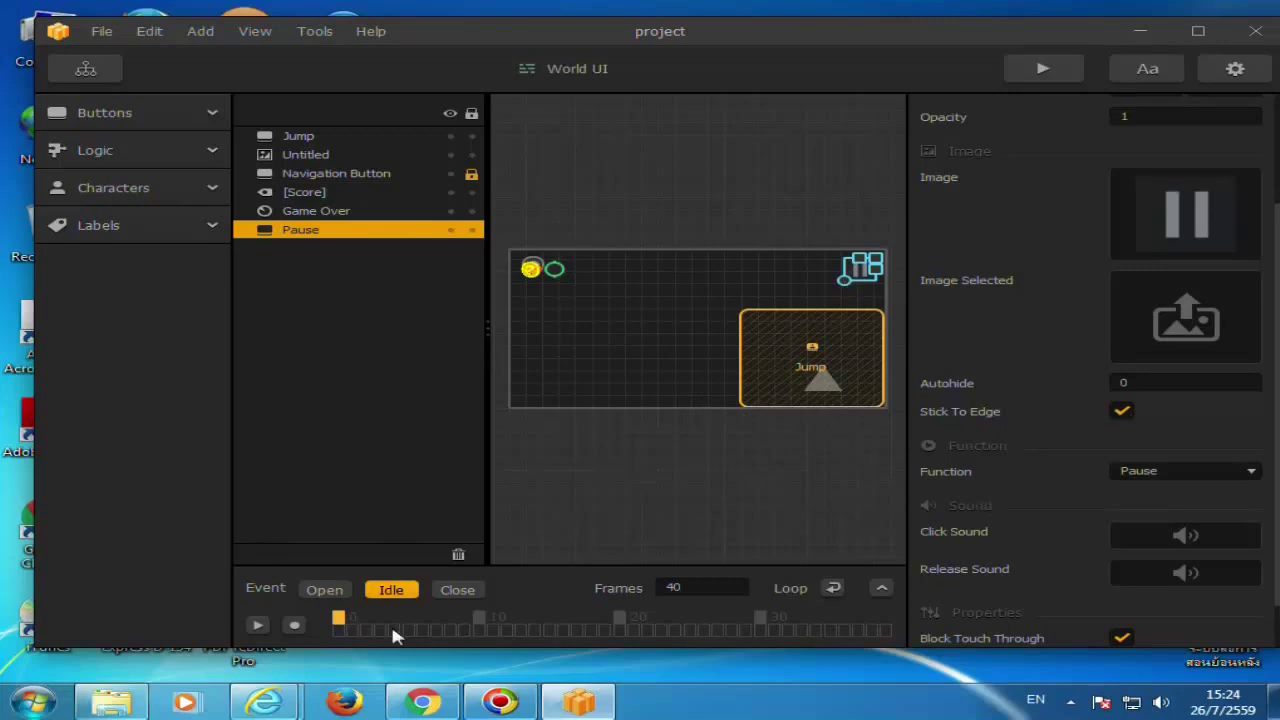
pyautogui.scroll(-1, 643, 490)
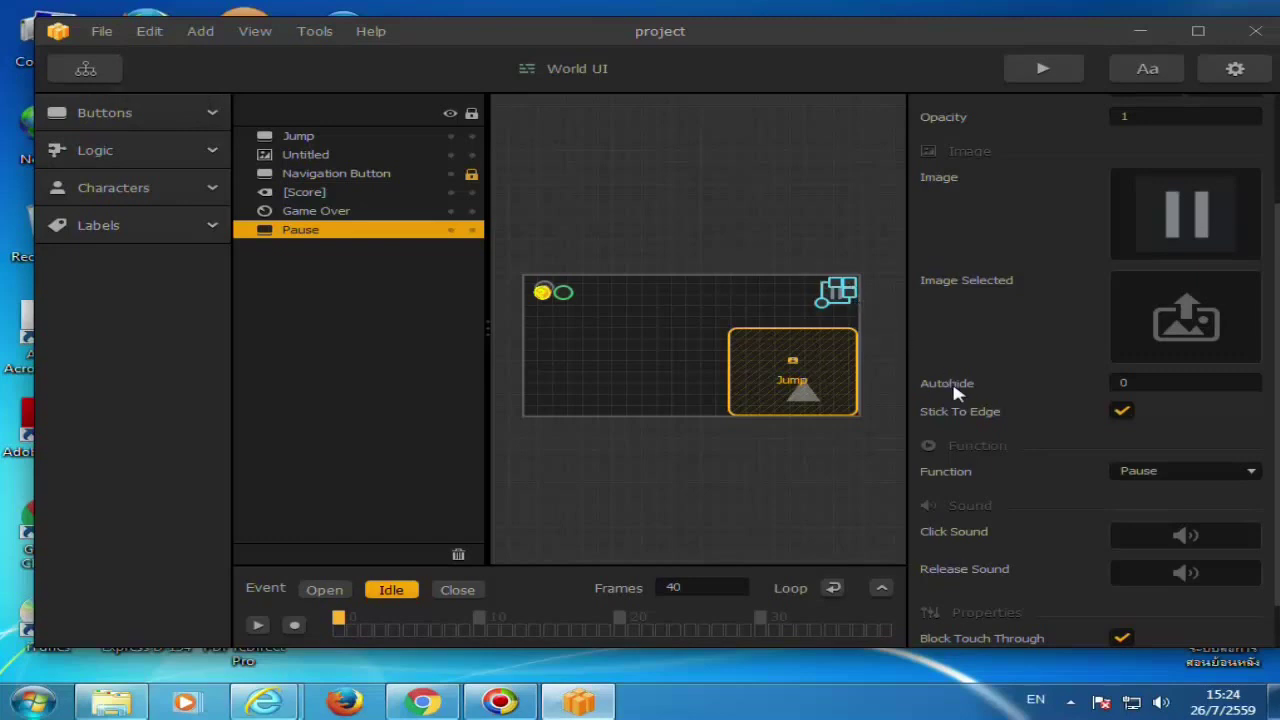
pyautogui.scroll(-1, 953, 392)
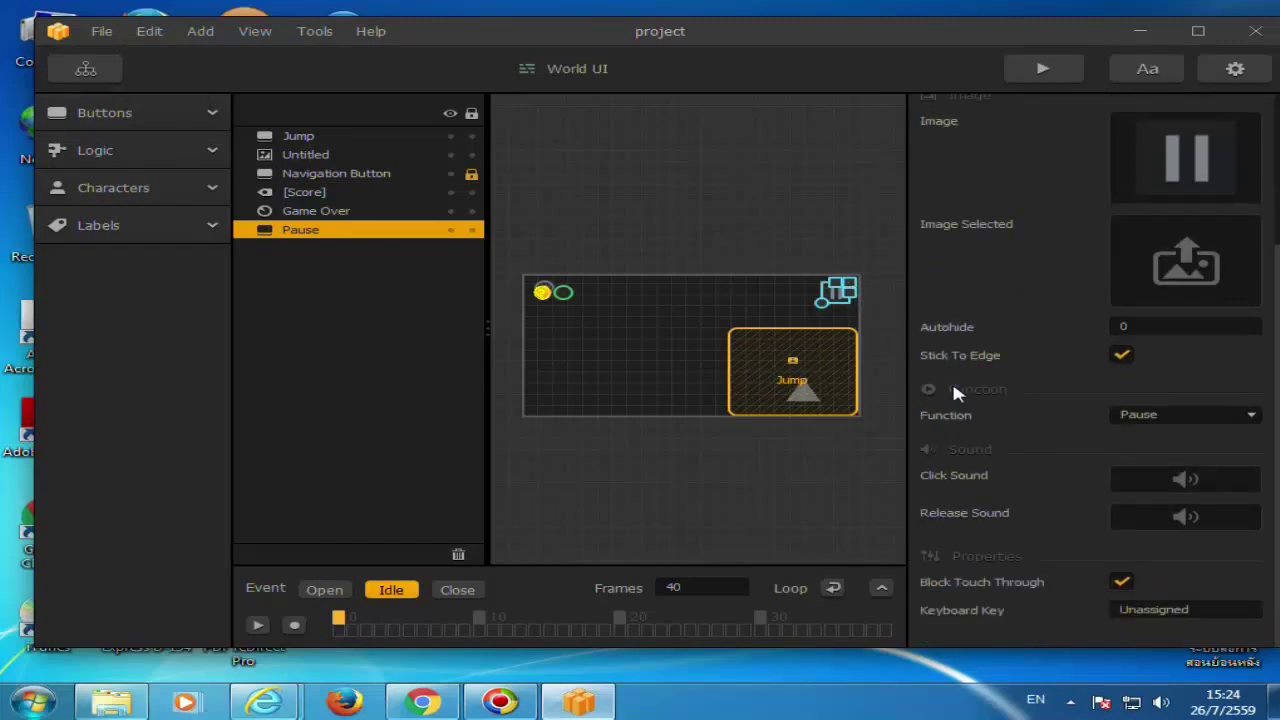
pyautogui.scroll(1, 953, 392)
pyautogui.scroll(2, 953, 392)
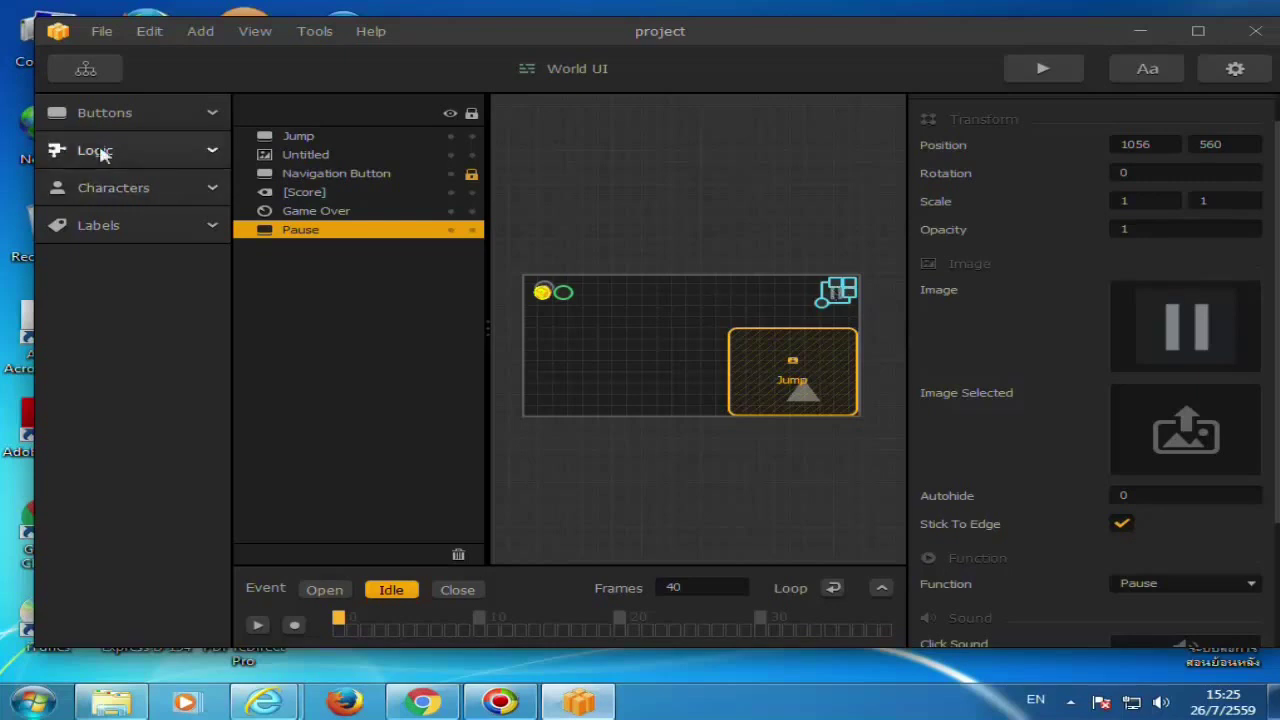
# Go back to the Game Mind Map and open the Pause screen for editing.
pyautogui.click(87, 68)
pyautogui.click(800, 215)
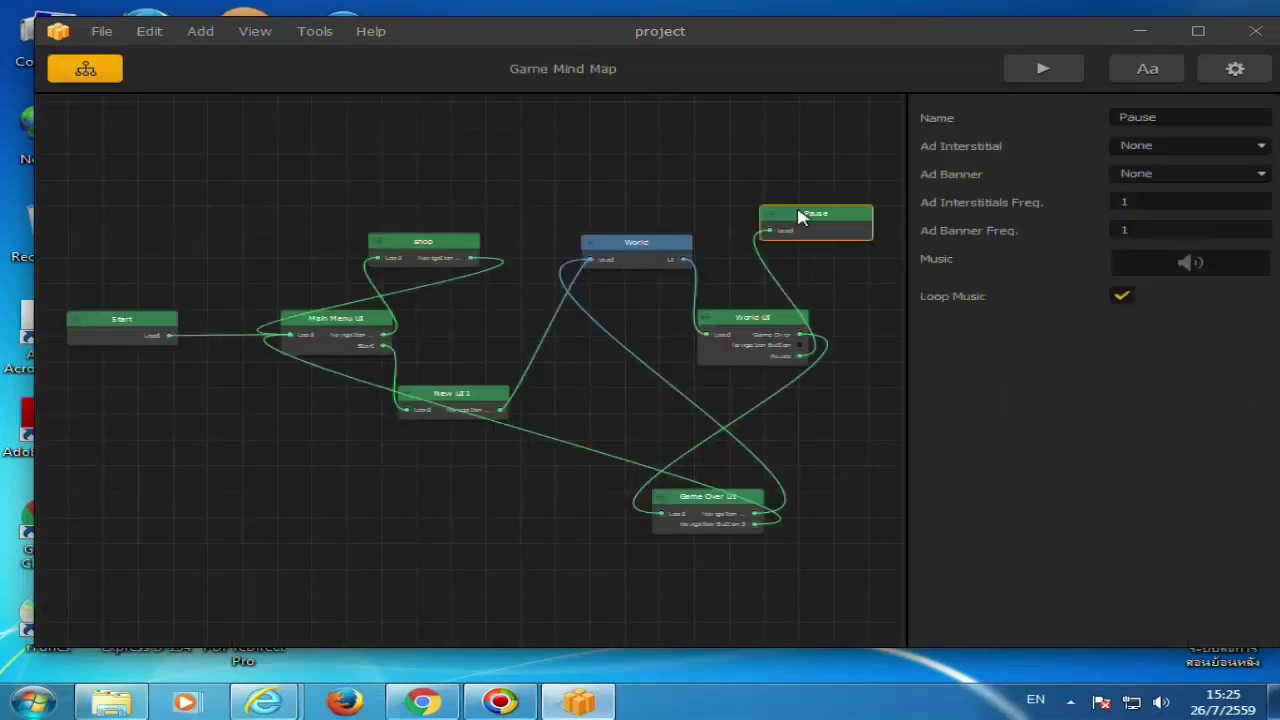
pyautogui.doubleClick(800, 215)
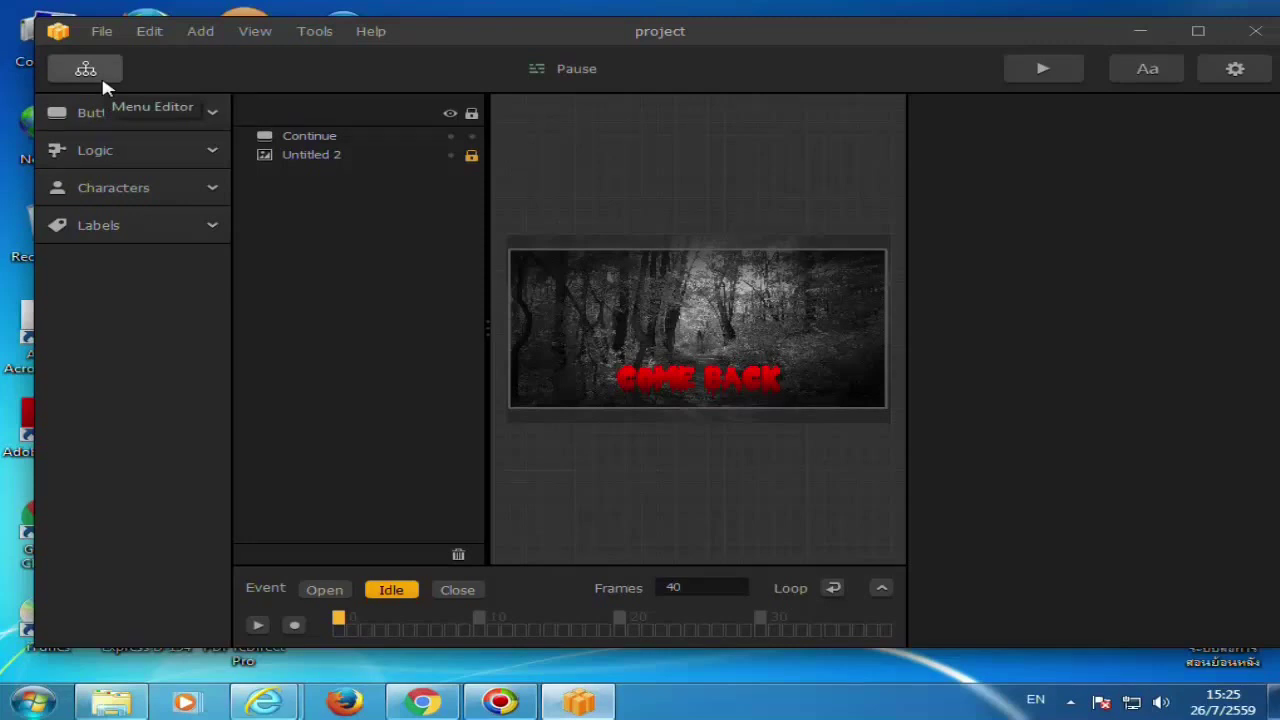
# Review the Come Back continue button's properties, Function set to Back, then return to the Mind Map.
pyautogui.click(757, 377)
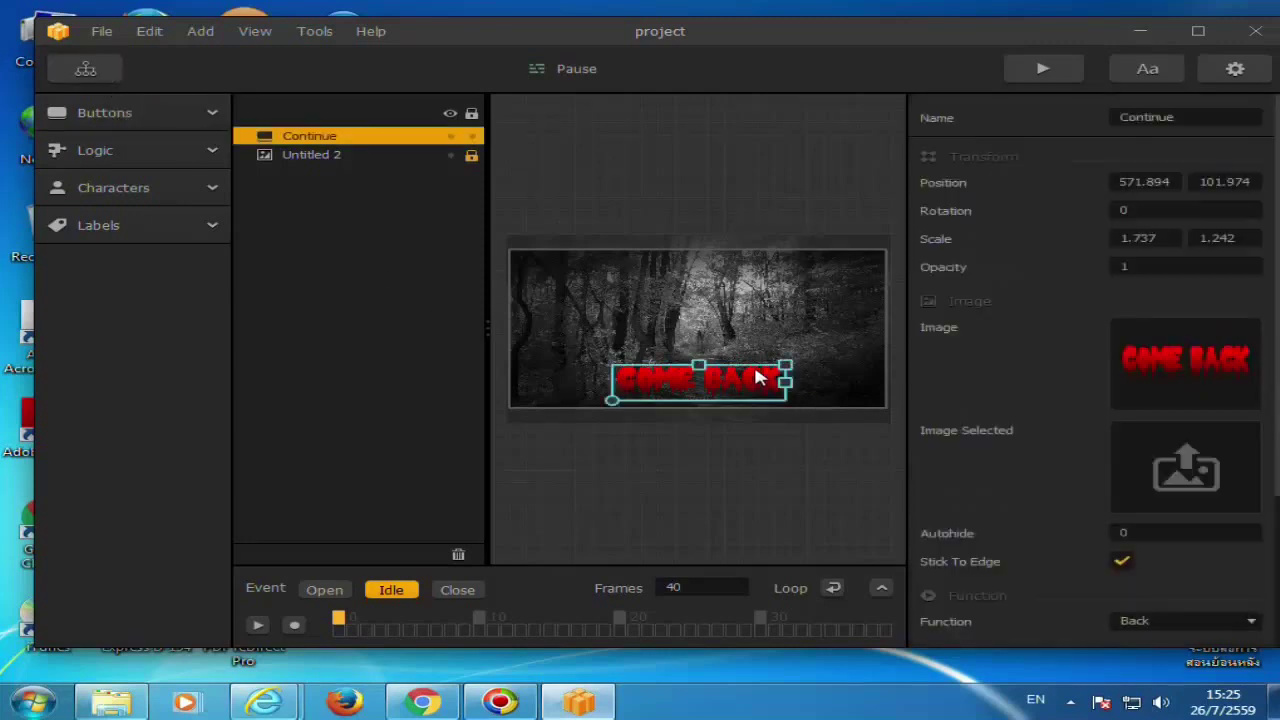
pyautogui.scroll(-2, 1034, 446)
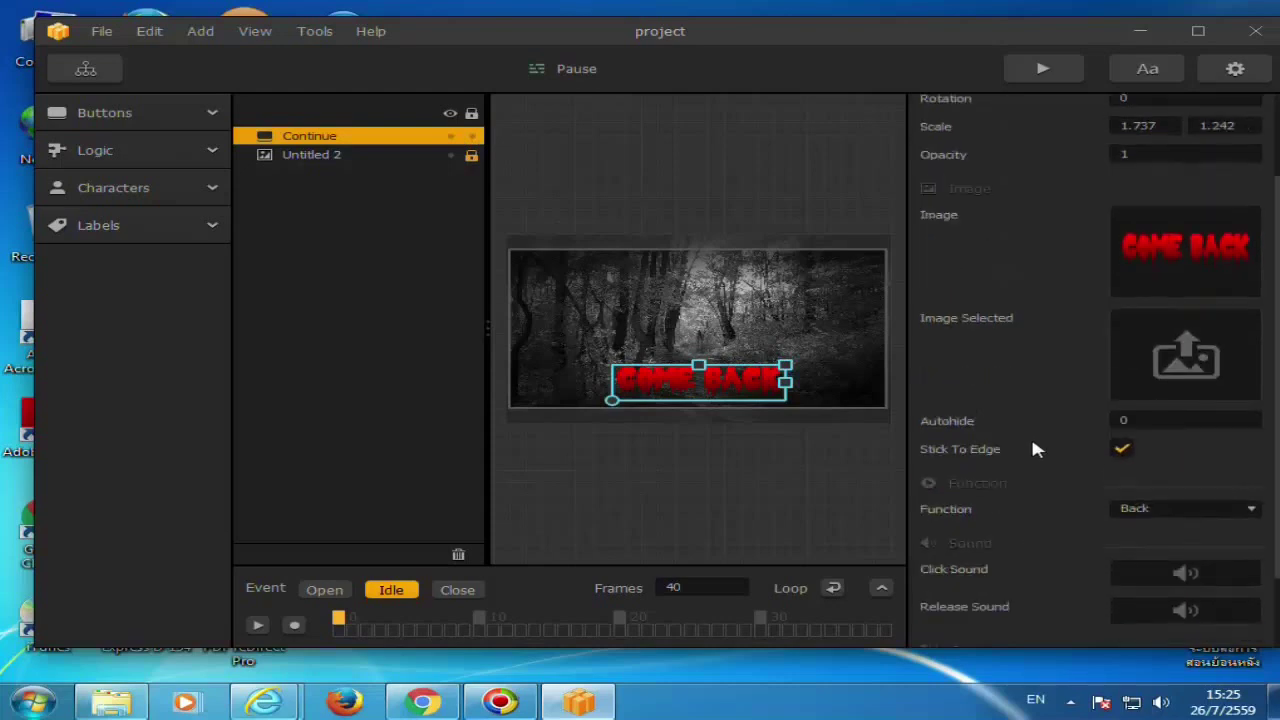
pyautogui.scroll(-1, 1036, 450)
pyautogui.scroll(-1, 1036, 450)
pyautogui.scroll(4, 1036, 450)
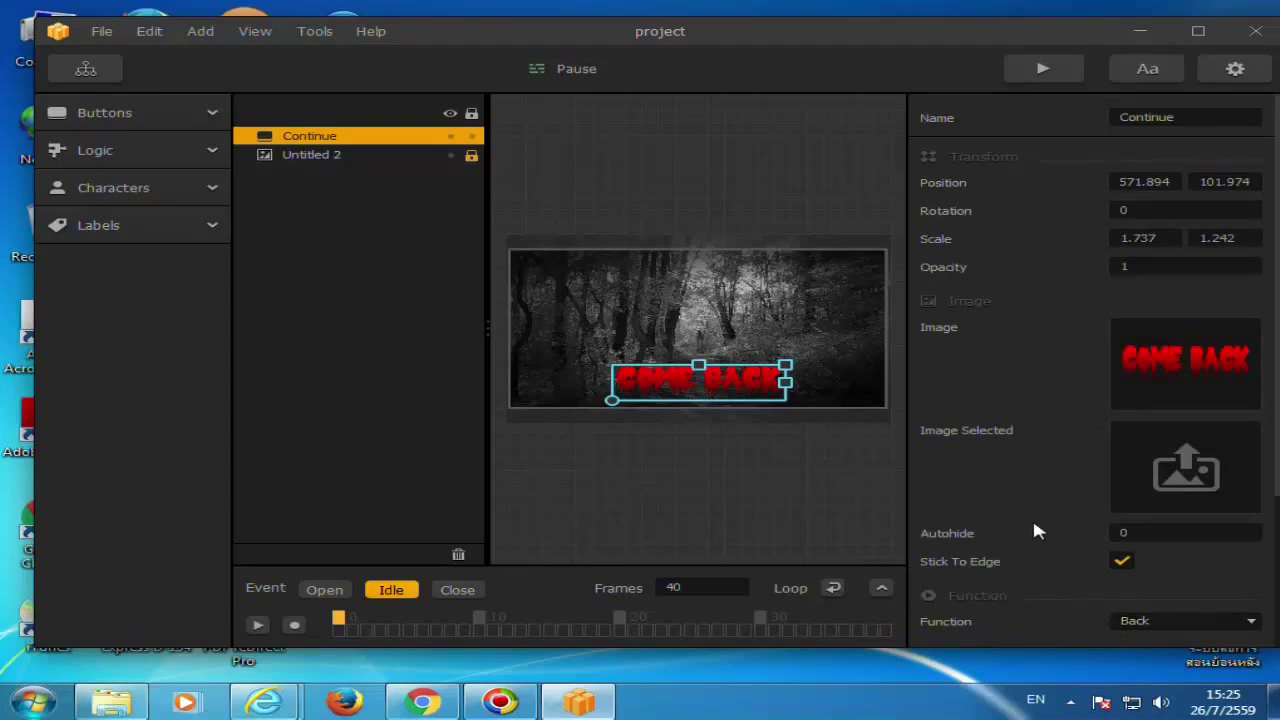
pyautogui.click(97, 70)
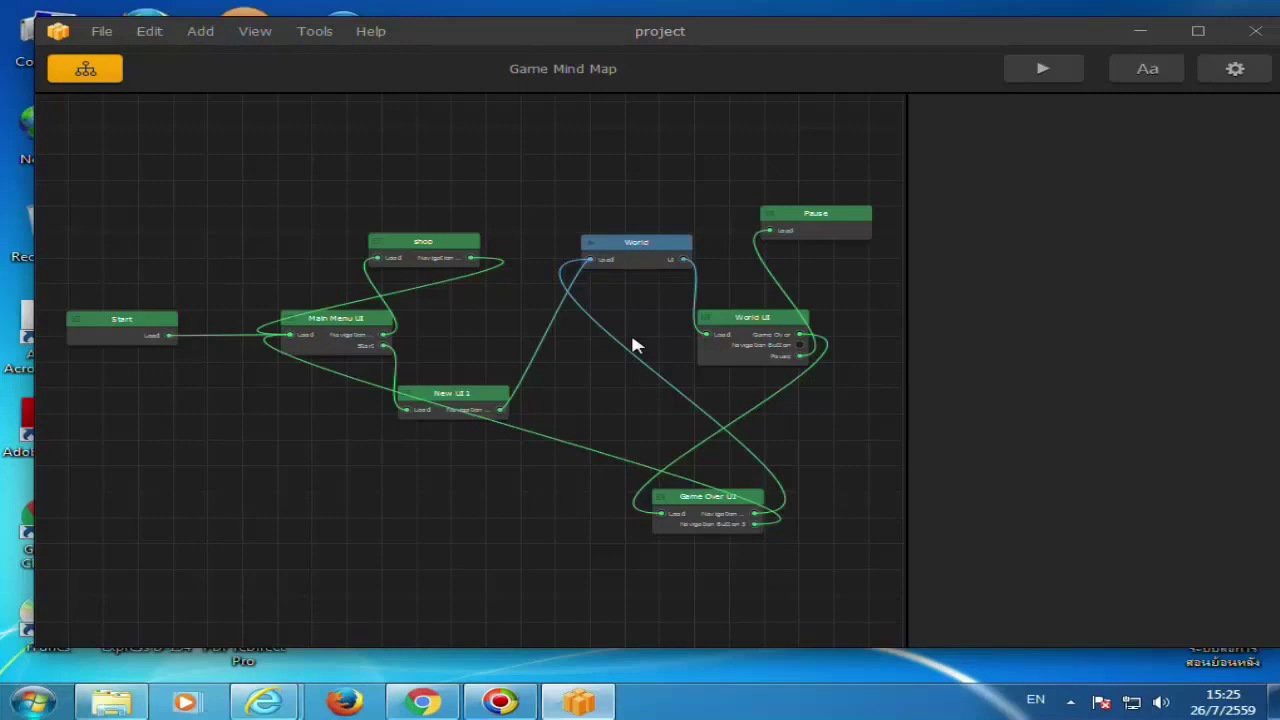
pyautogui.doubleClick(423, 249)
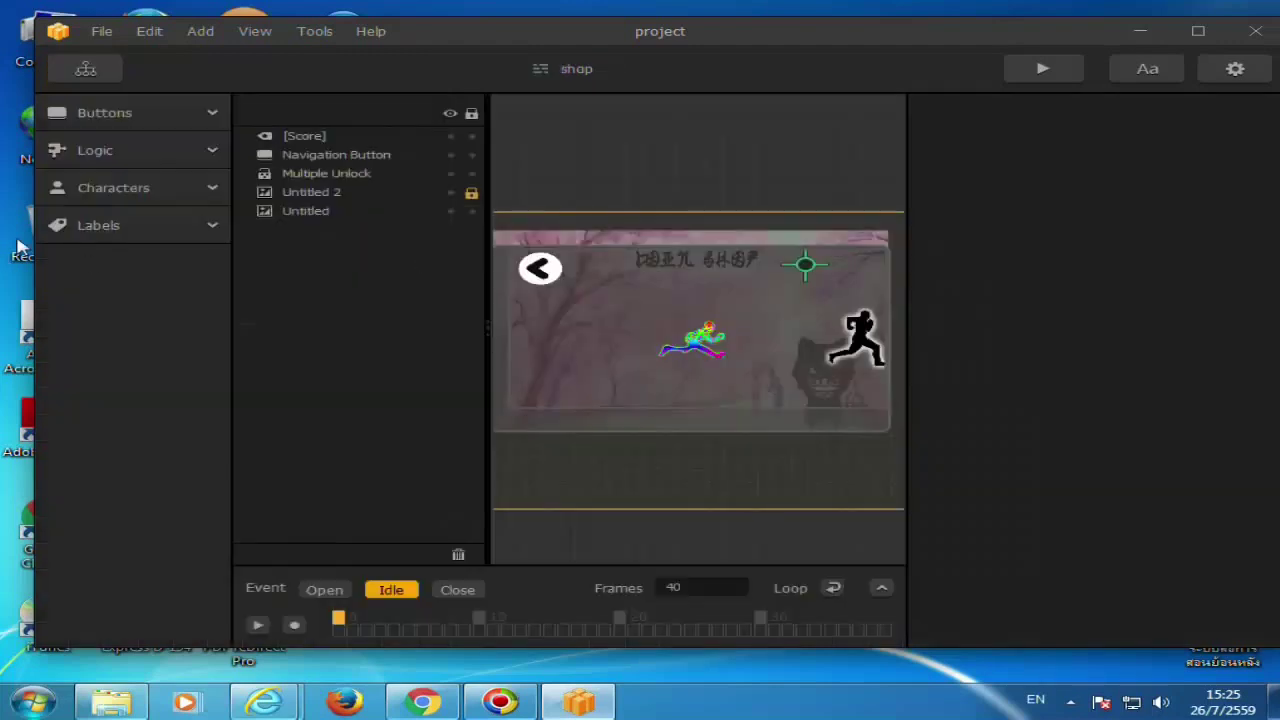
pyautogui.click(652, 320)
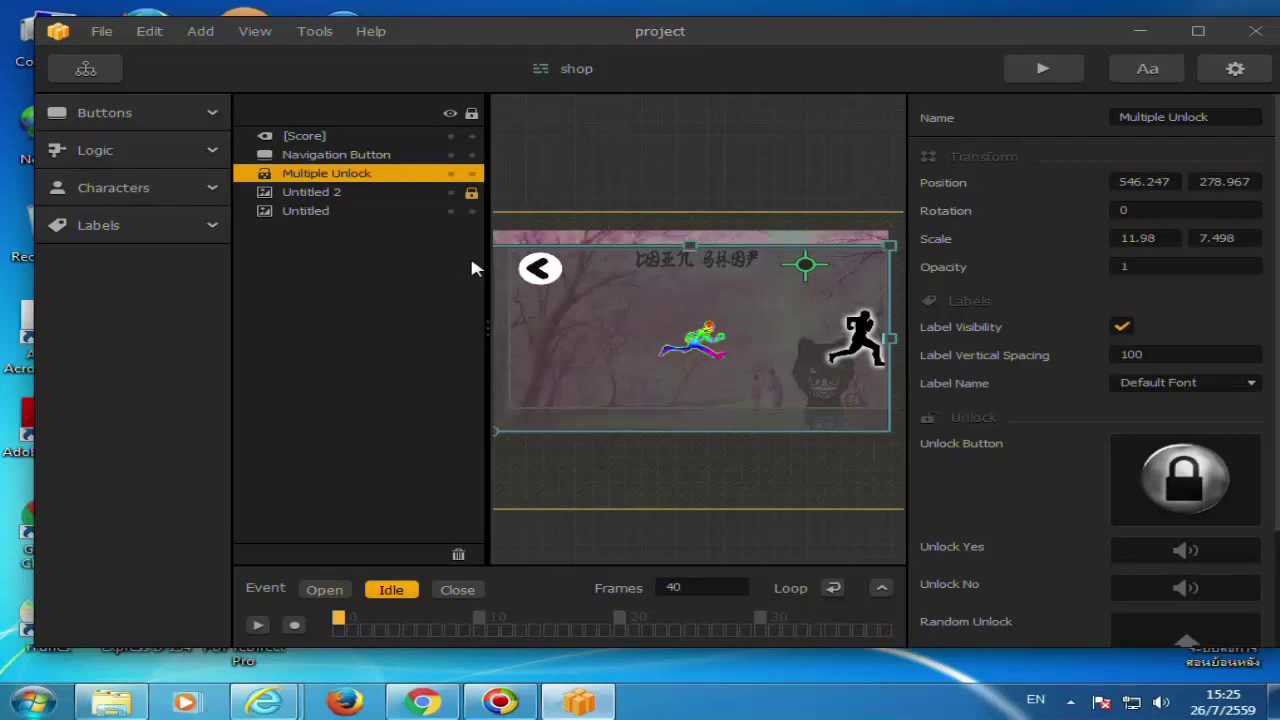
pyautogui.scroll(-3, 1171, 443)
pyautogui.scroll(-1, 1013, 437)
pyautogui.scroll(3, 1013, 470)
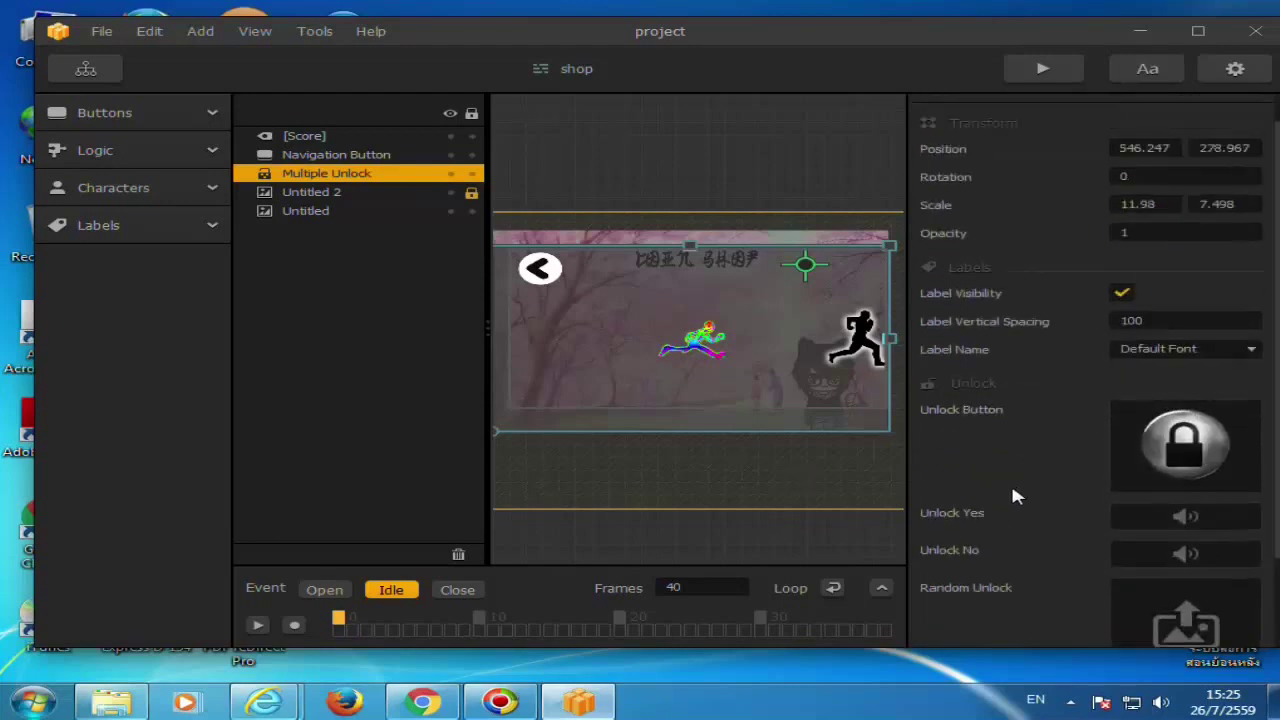
pyautogui.scroll(1, 1143, 388)
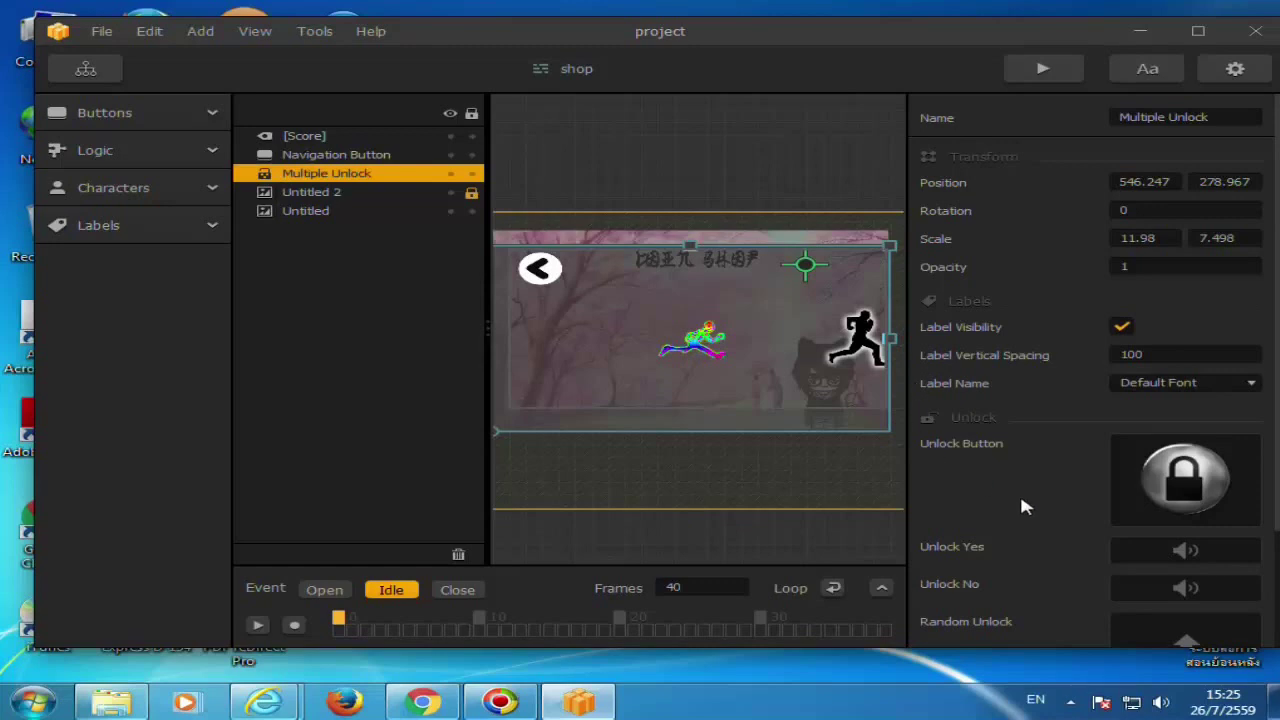
pyautogui.scroll(-3, 1021, 506)
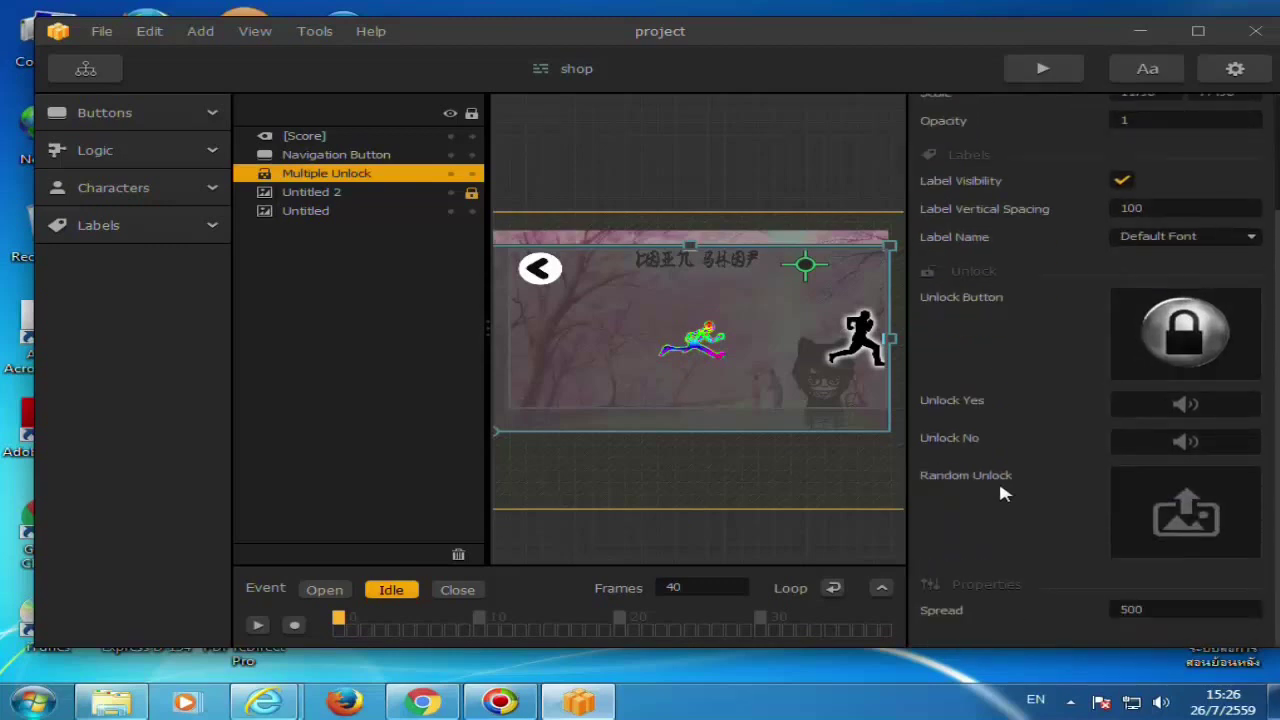
pyautogui.scroll(2, 997, 459)
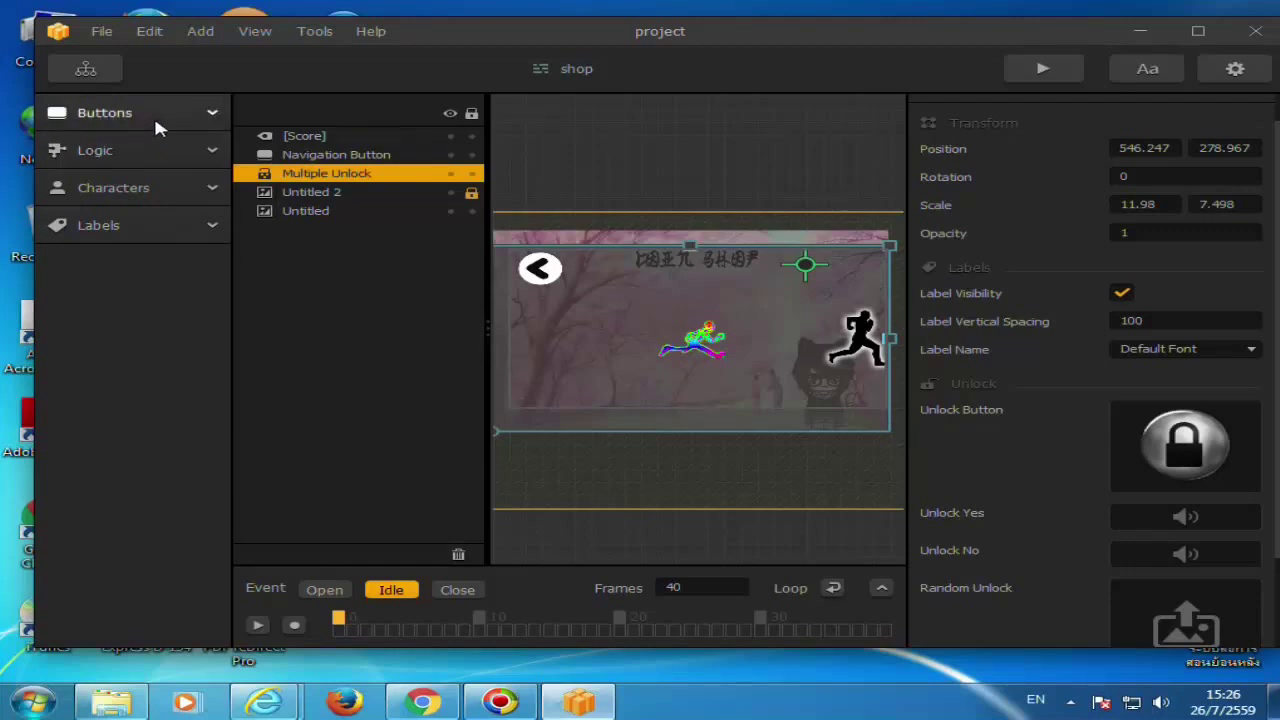
pyautogui.click(121, 187)
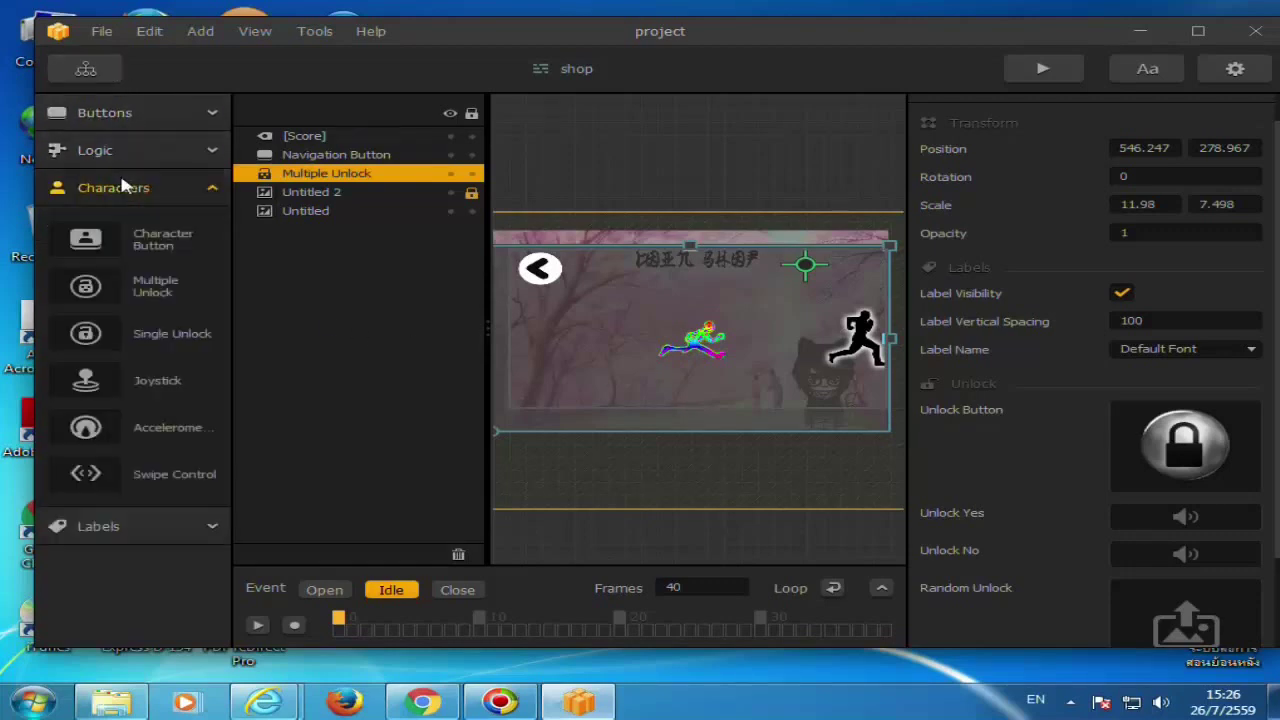
pyautogui.click(121, 187)
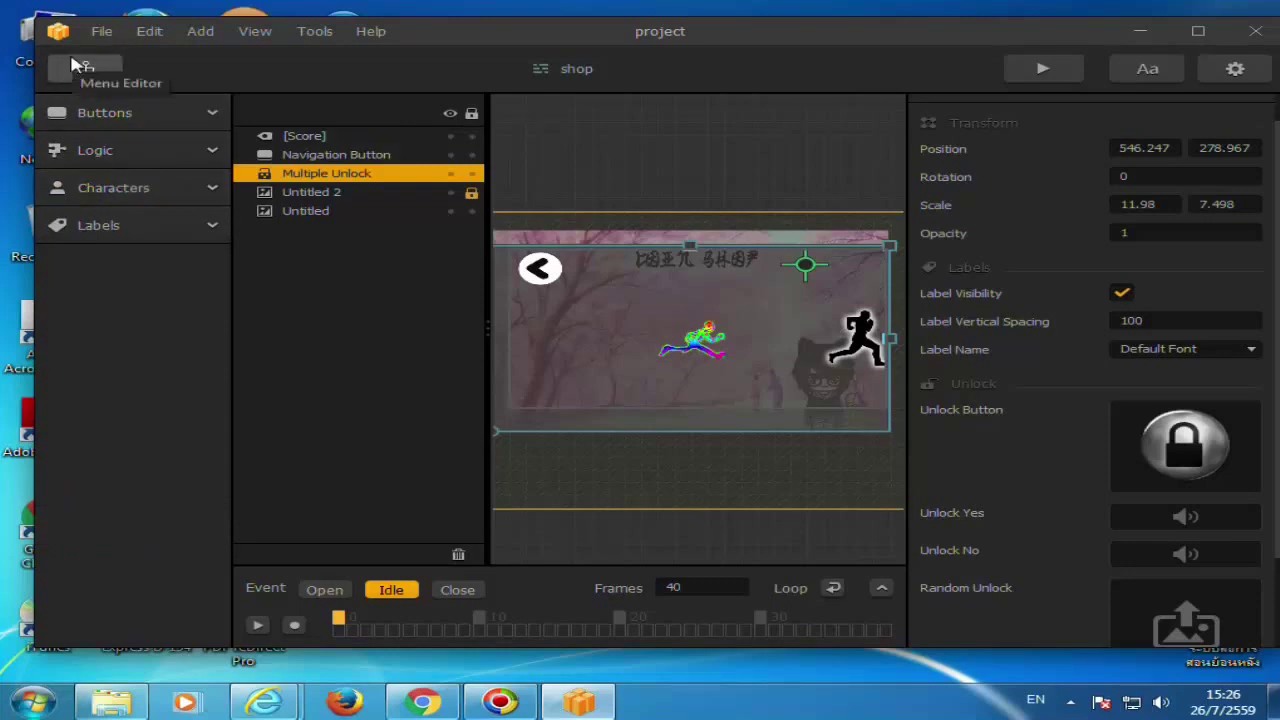
pyautogui.click(75, 65)
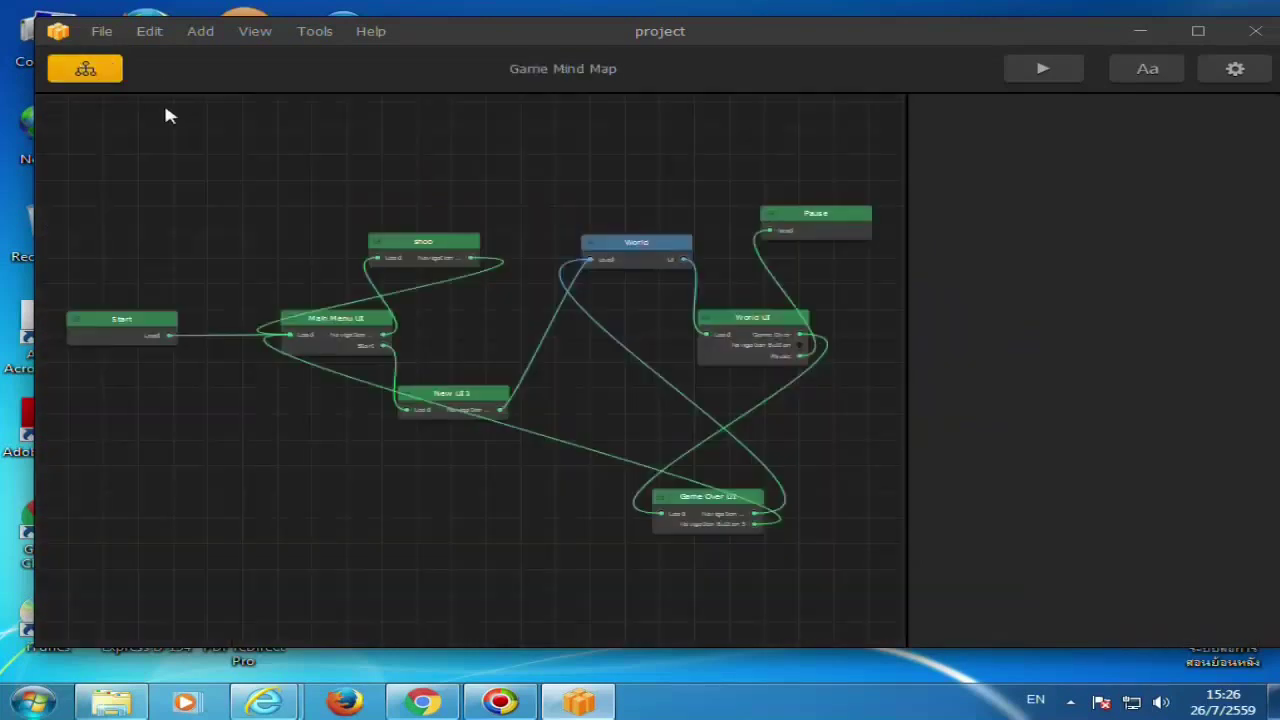
pyautogui.doubleClick(630, 260)
pyautogui.click(208, 148)
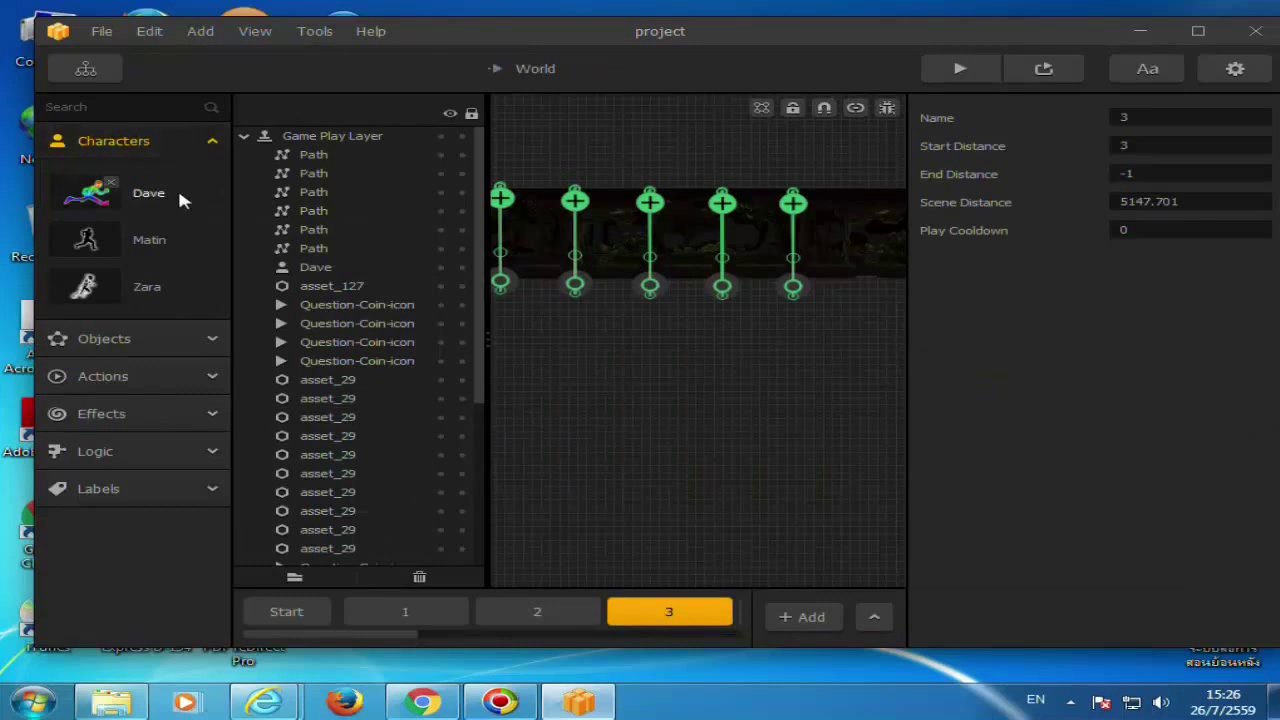
pyautogui.click(72, 295)
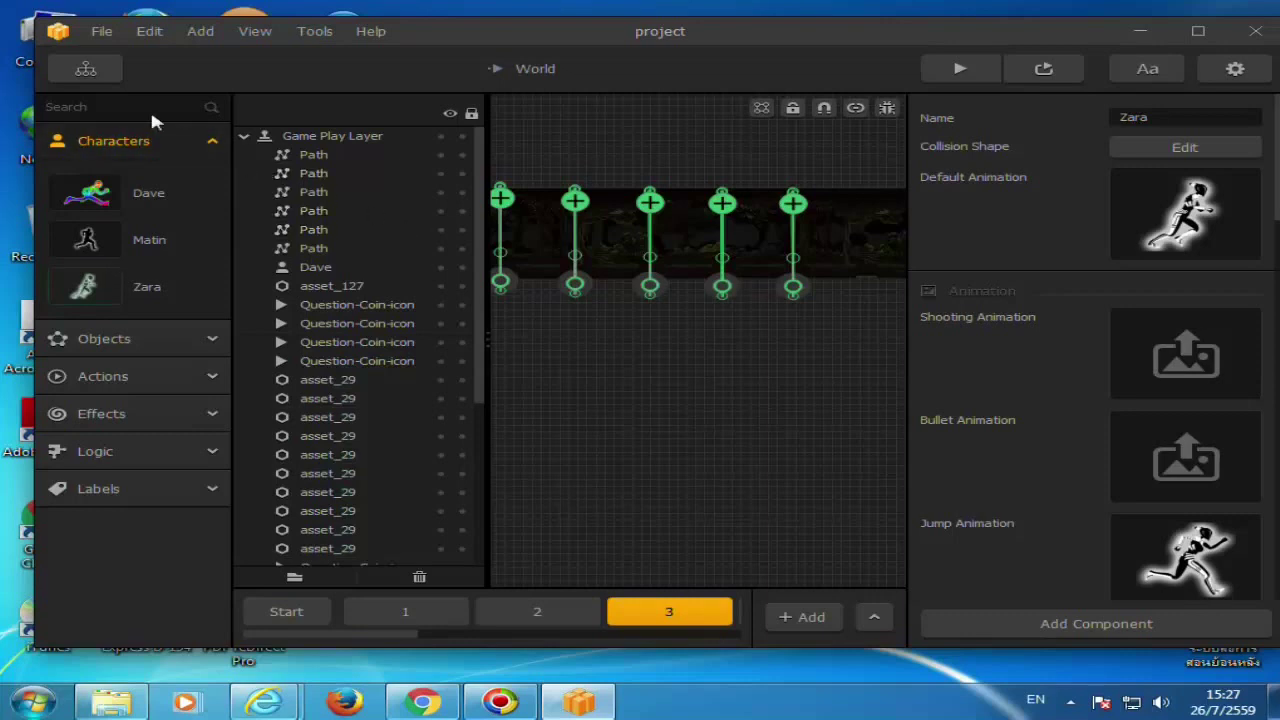
pyautogui.click(80, 70)
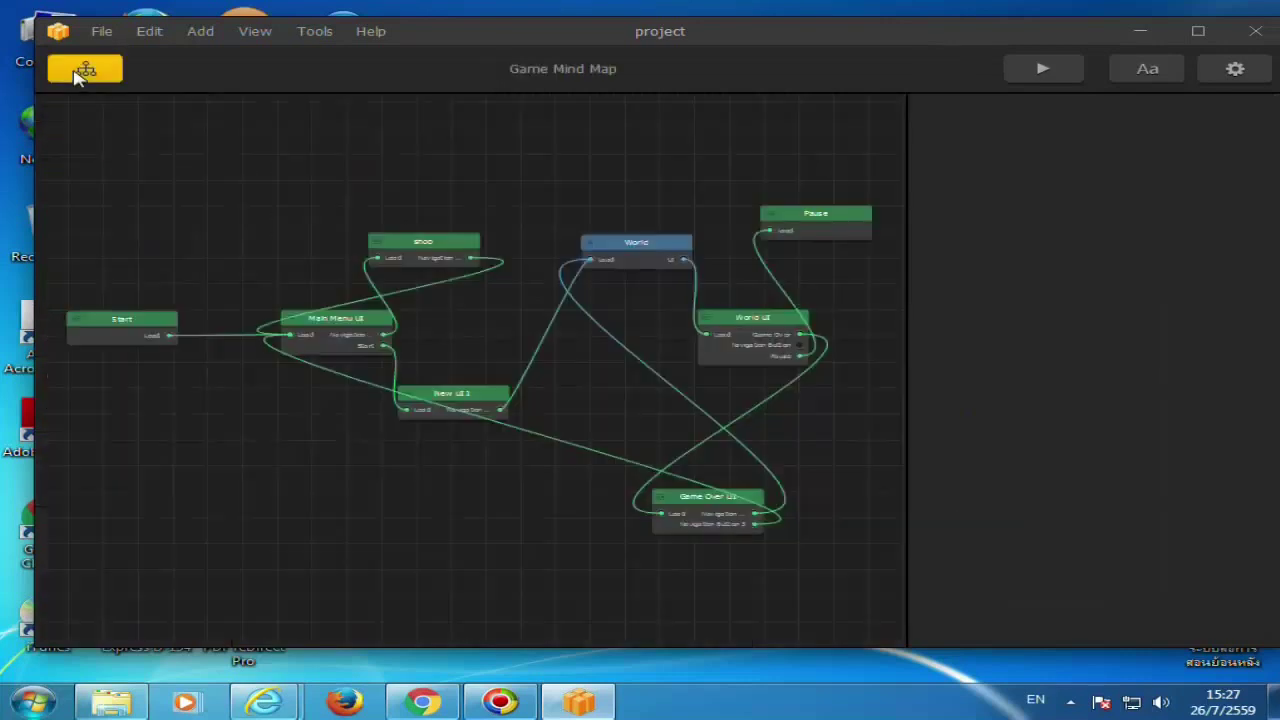
pyautogui.doubleClick(330, 320)
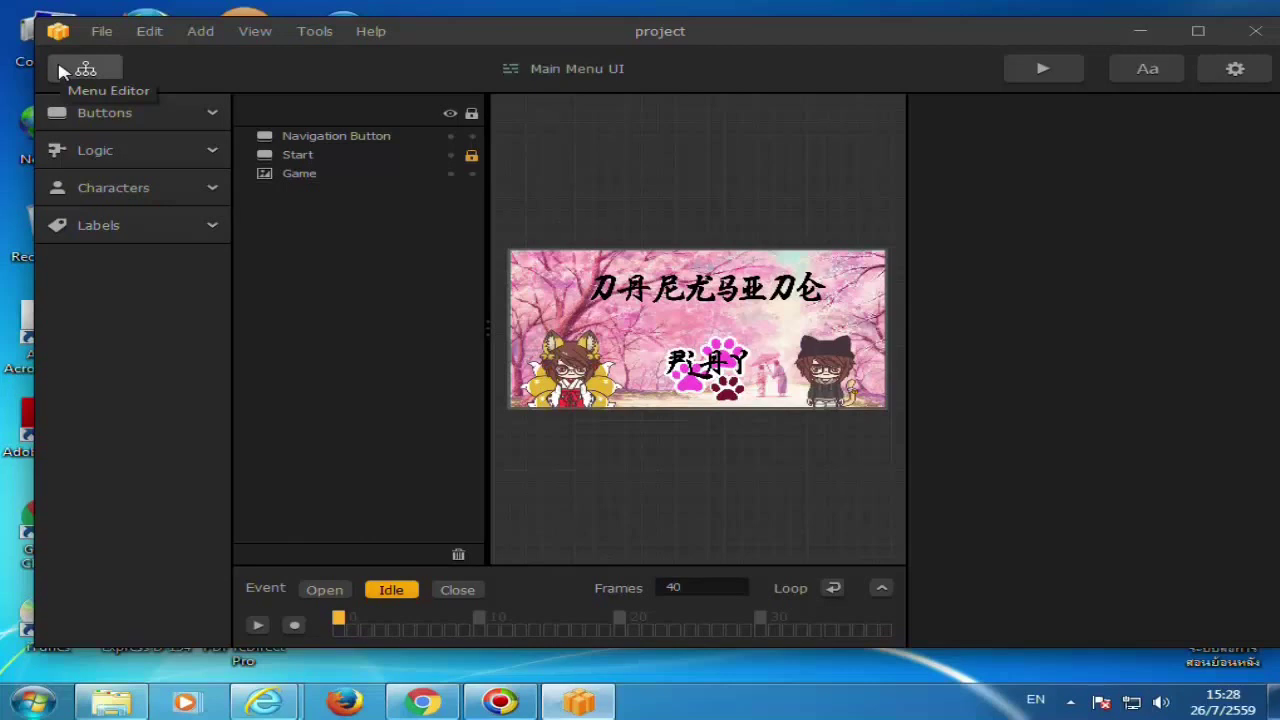
pyautogui.click(59, 70)
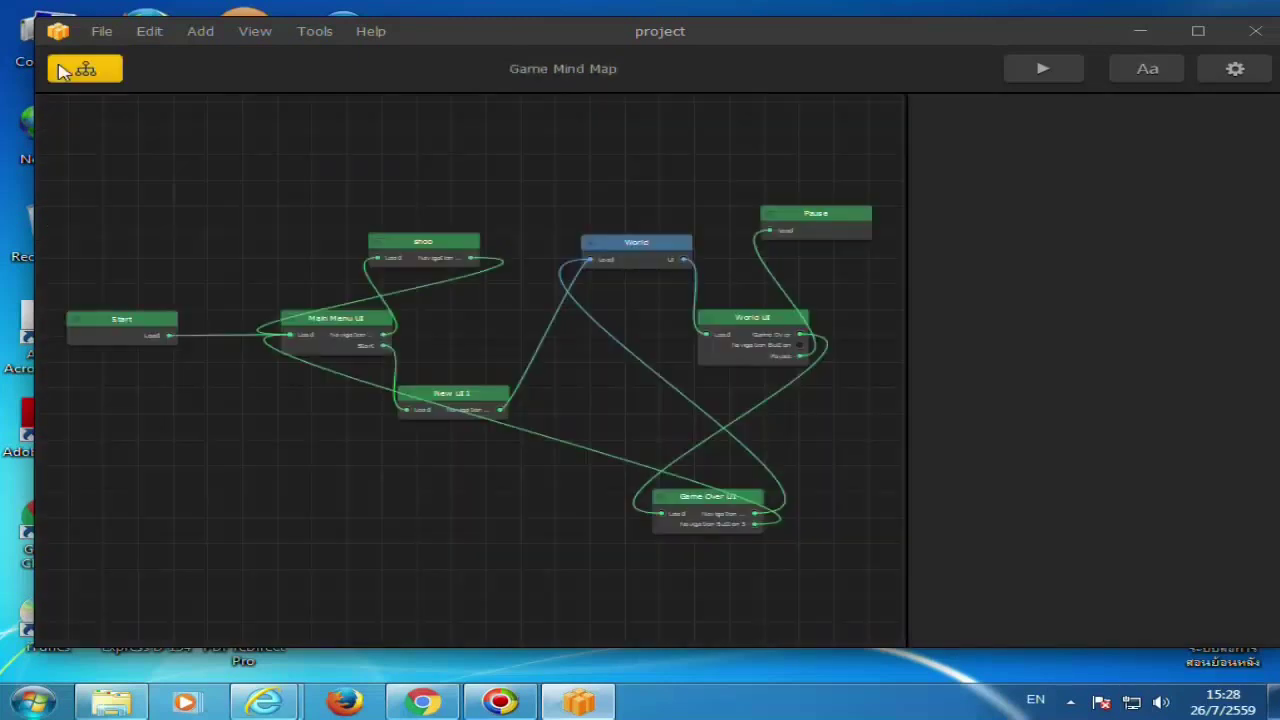
pyautogui.doubleClick(664, 245)
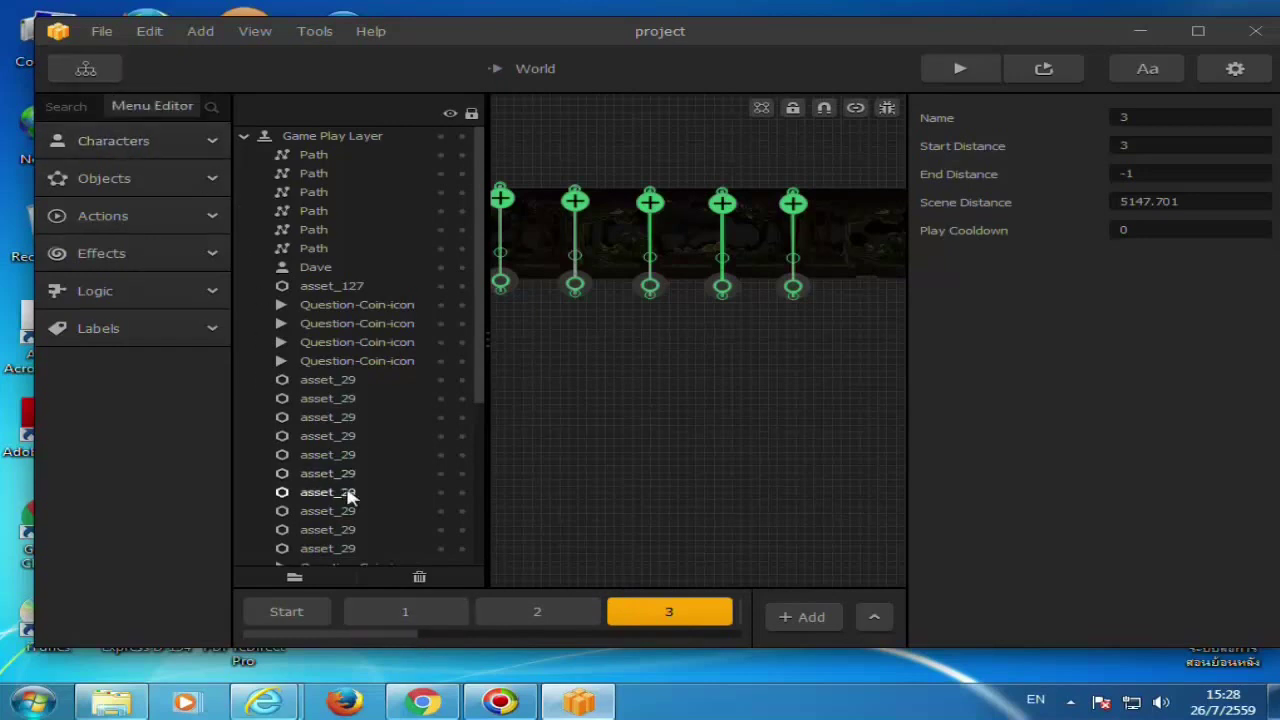
pyautogui.moveTo(397, 638); pyautogui.dragTo(673, 643)
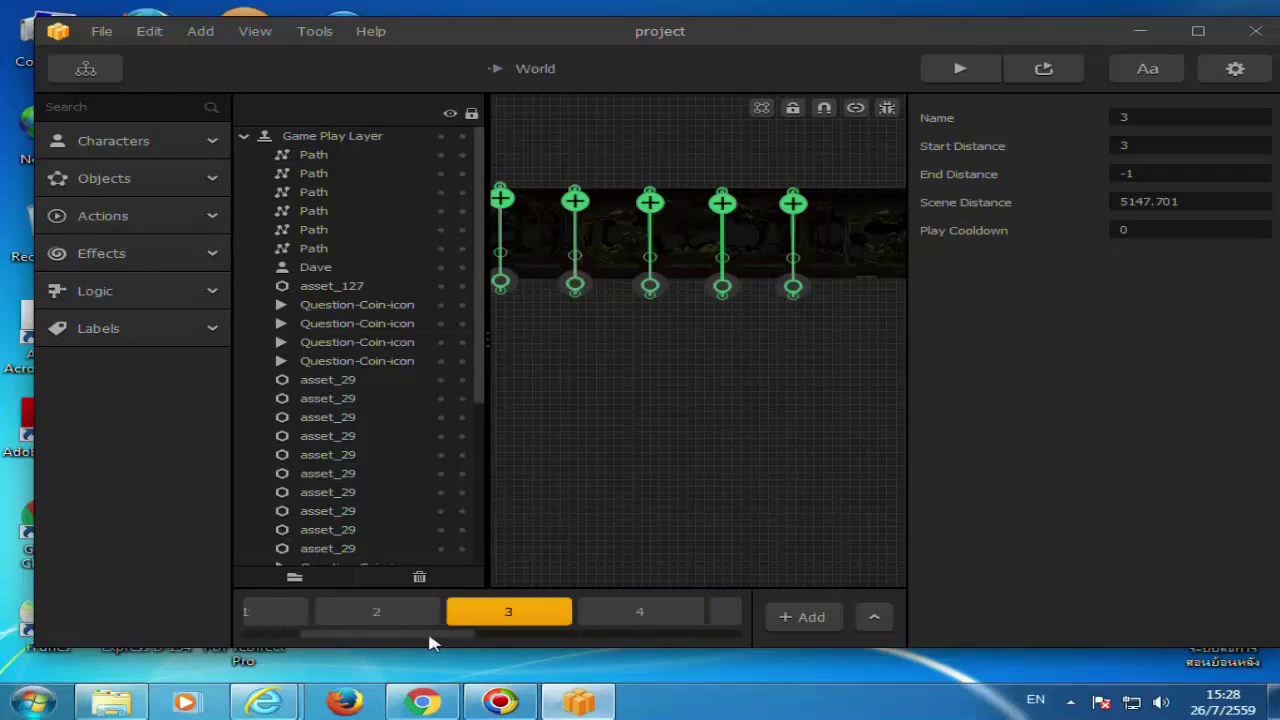
pyautogui.click(705, 622)
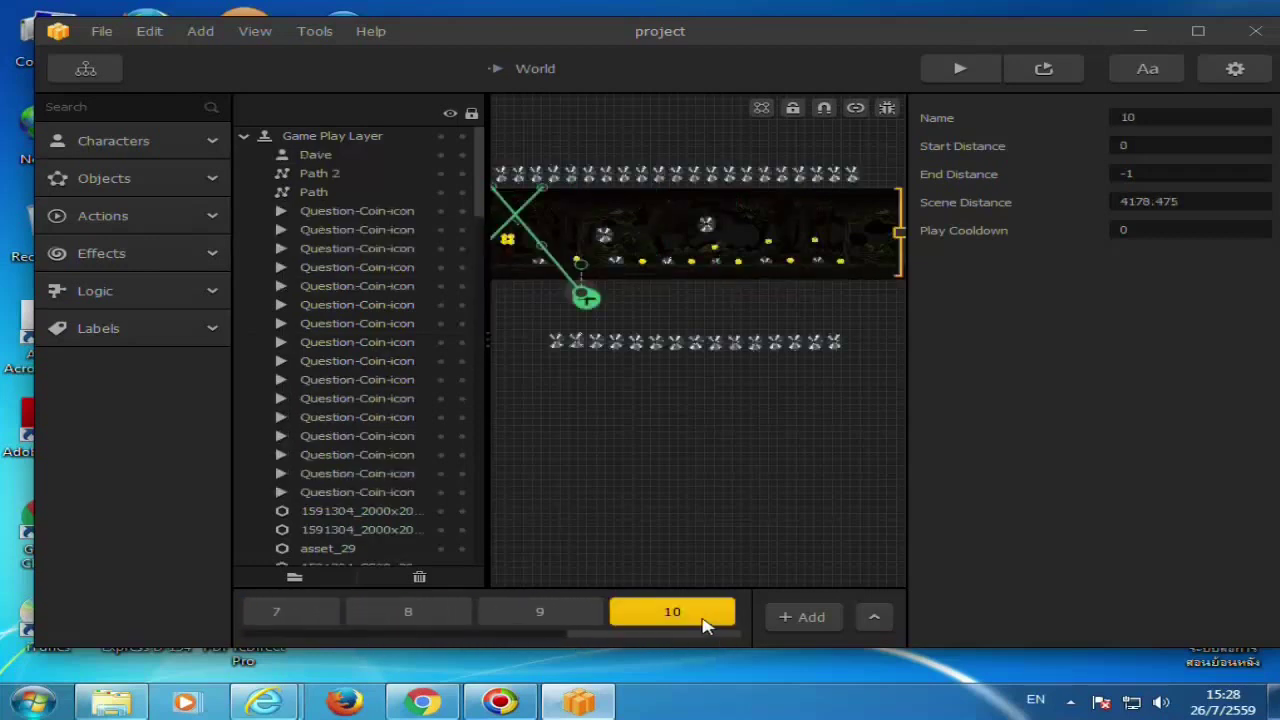
pyautogui.click(519, 612)
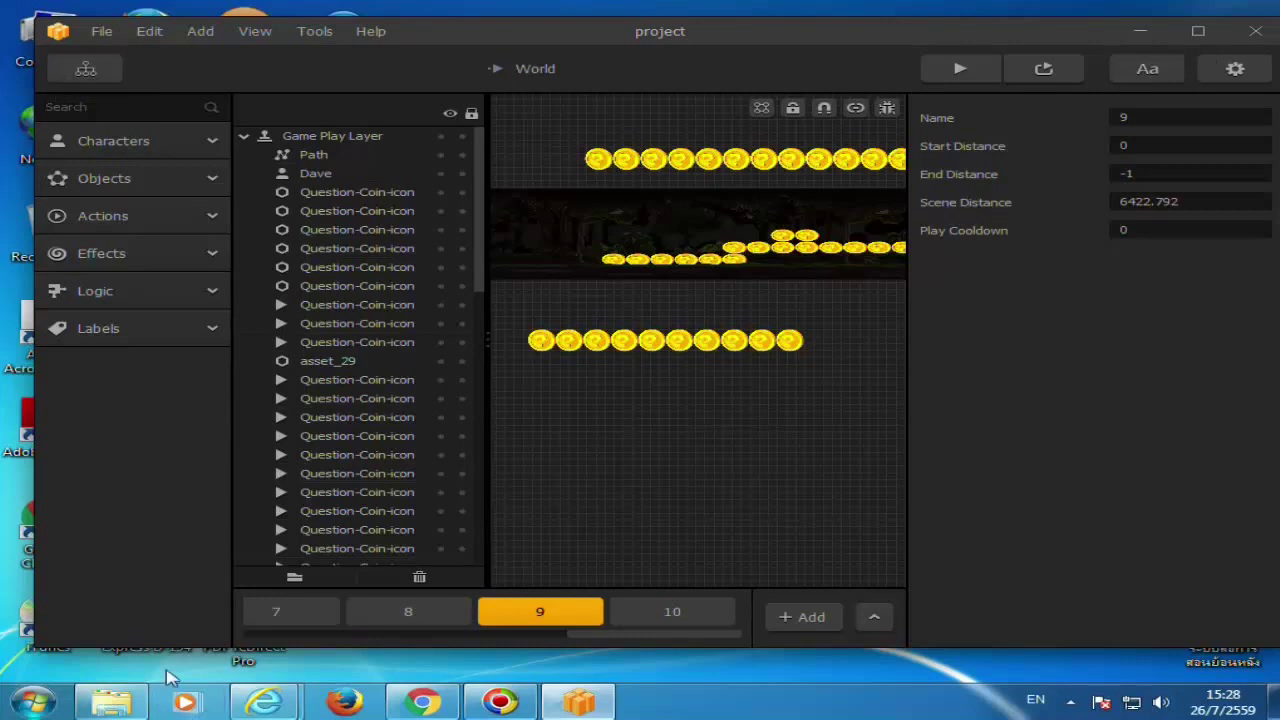
pyautogui.click(412, 610)
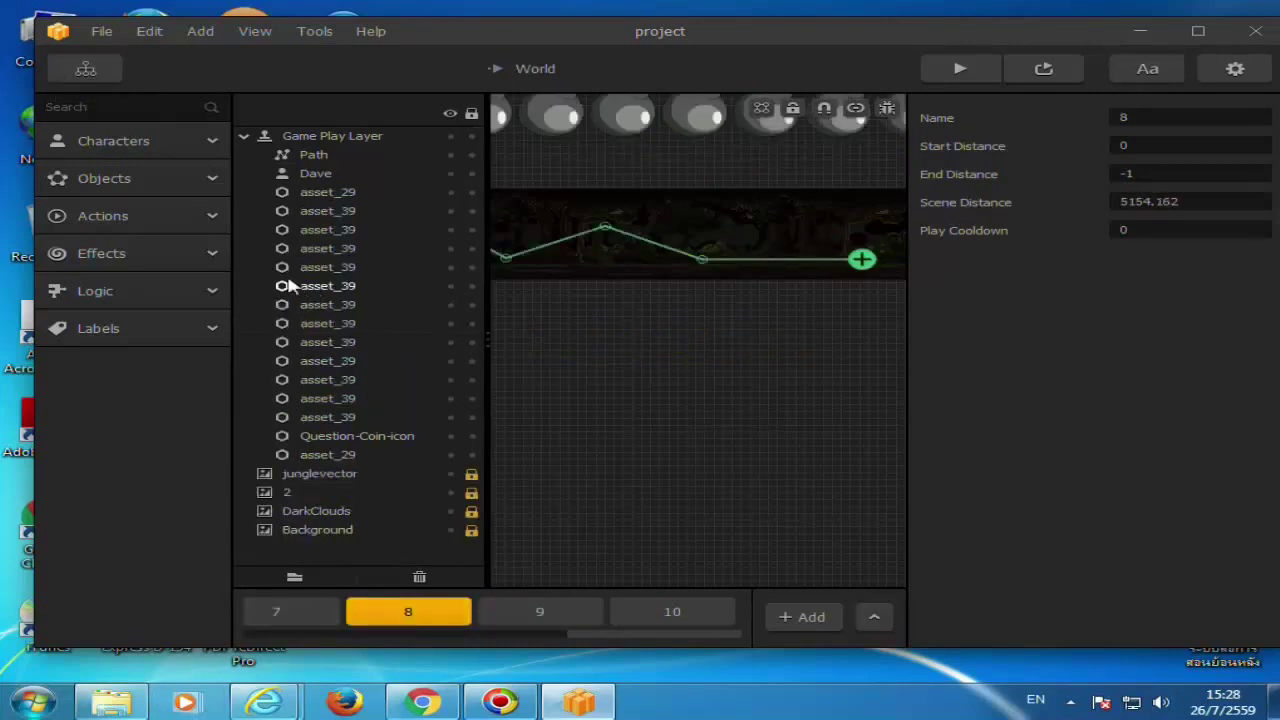
pyautogui.click(100, 69)
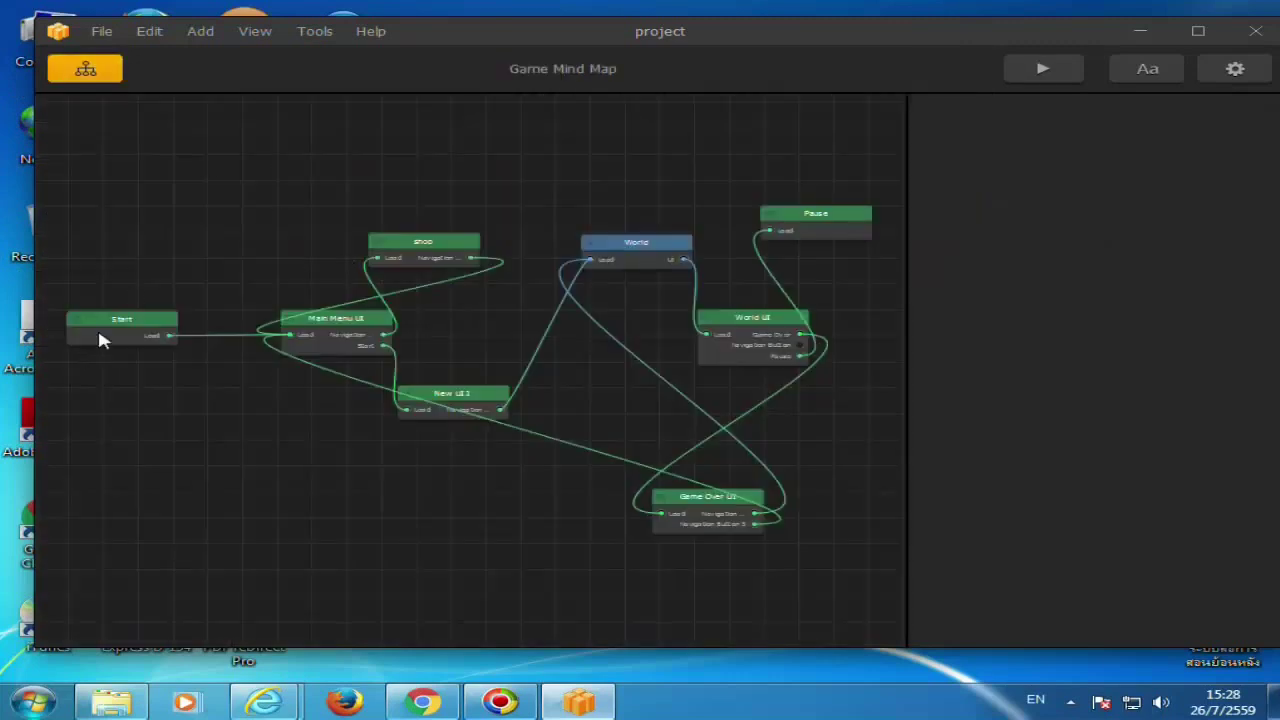
# View the Main Menu UI, then open the World level on scene 10.
pyautogui.doubleClick(365, 328)
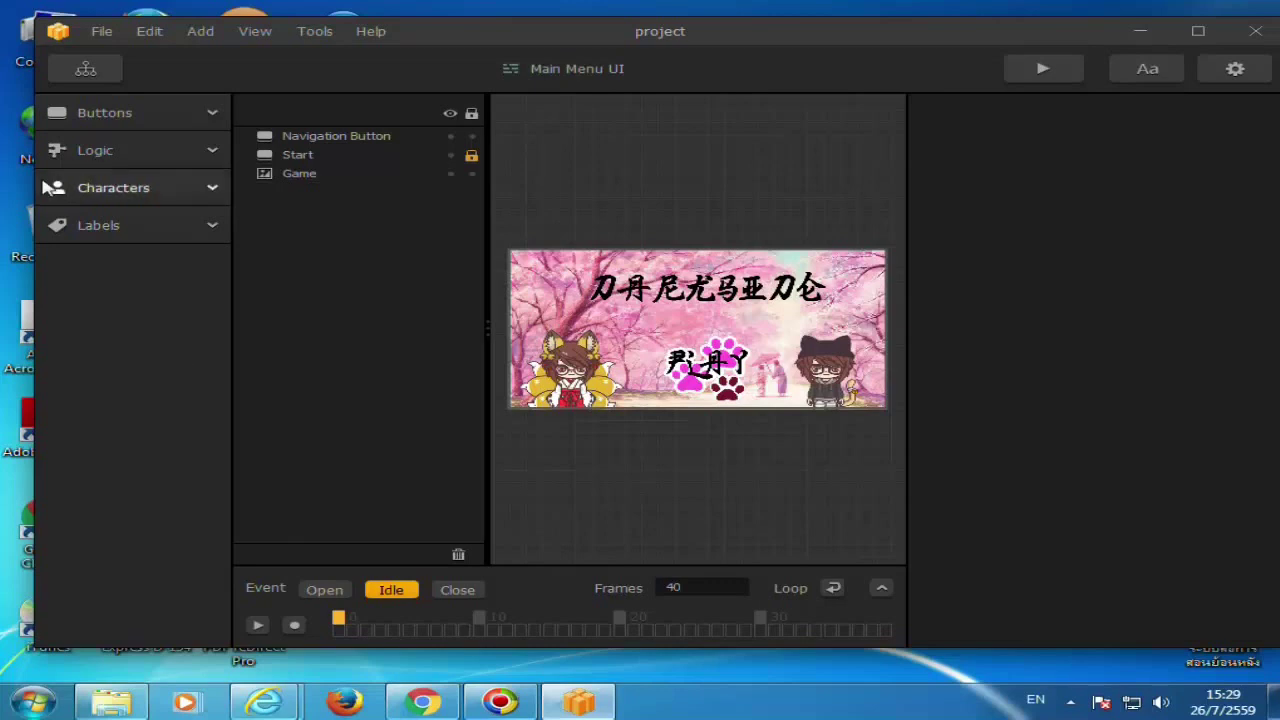
pyautogui.click(105, 70)
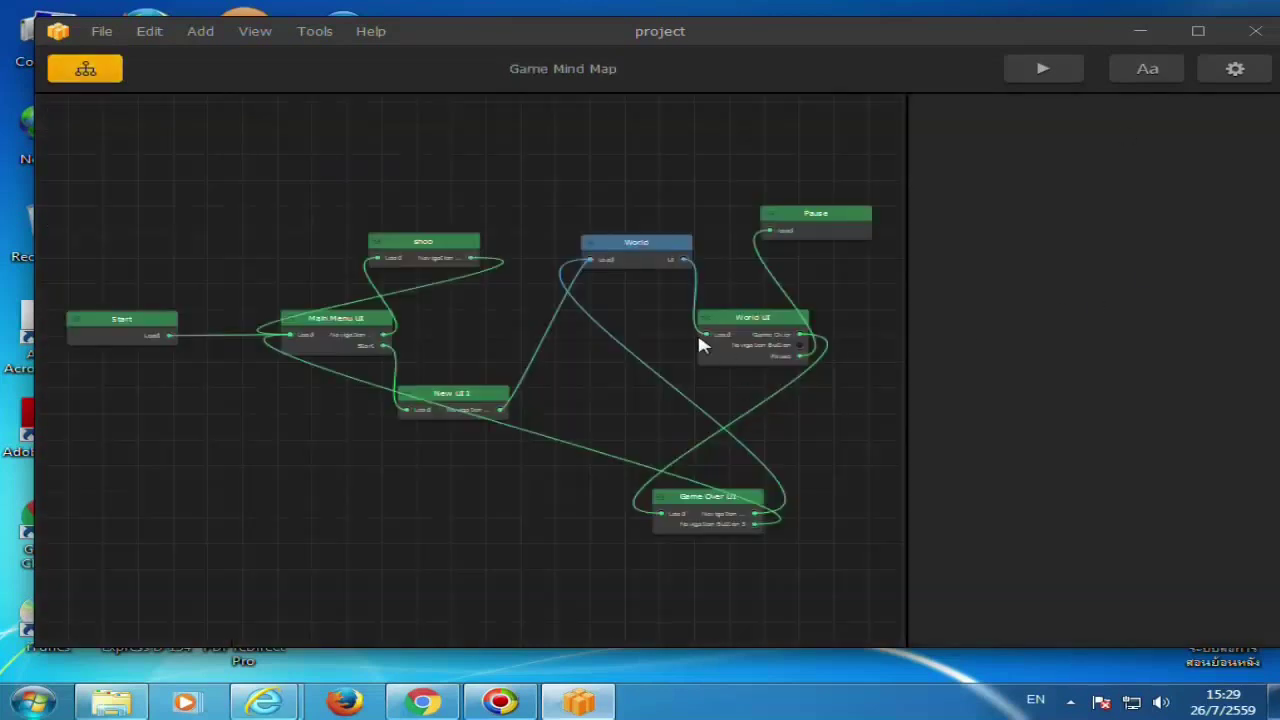
pyautogui.doubleClick(640, 268)
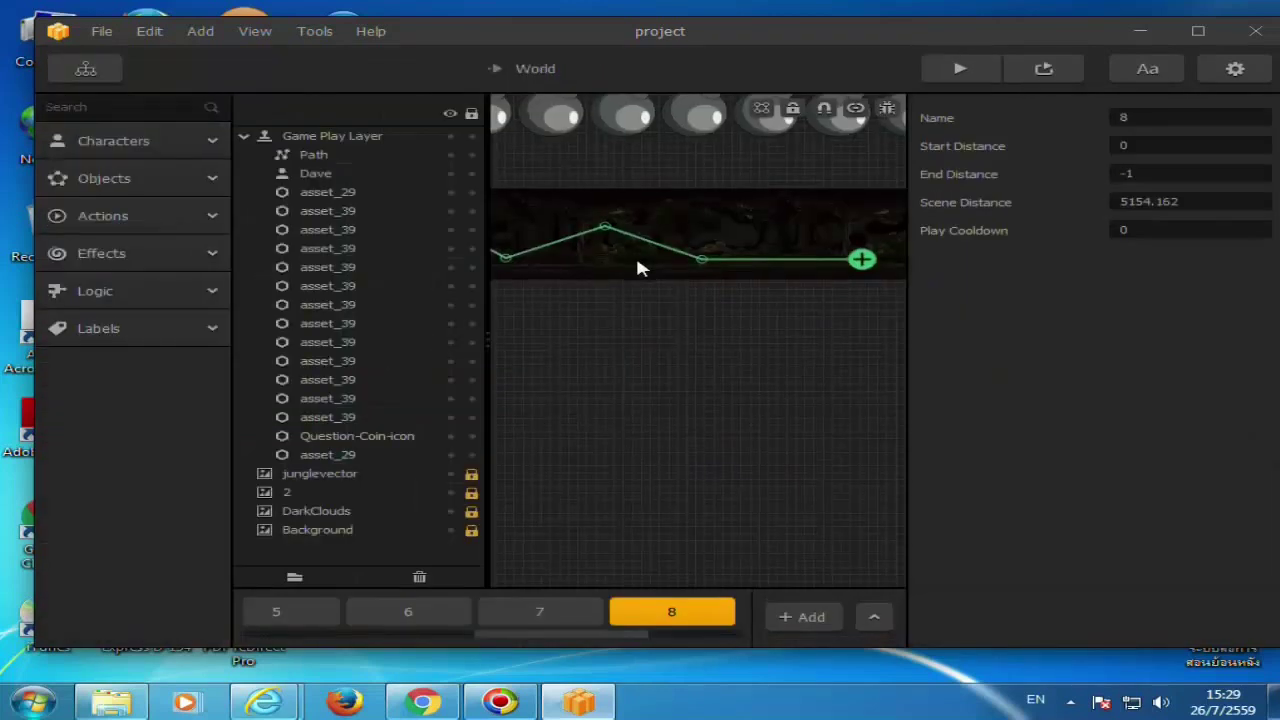
pyautogui.scroll(-2, 678, 632)
pyautogui.click(679, 620)
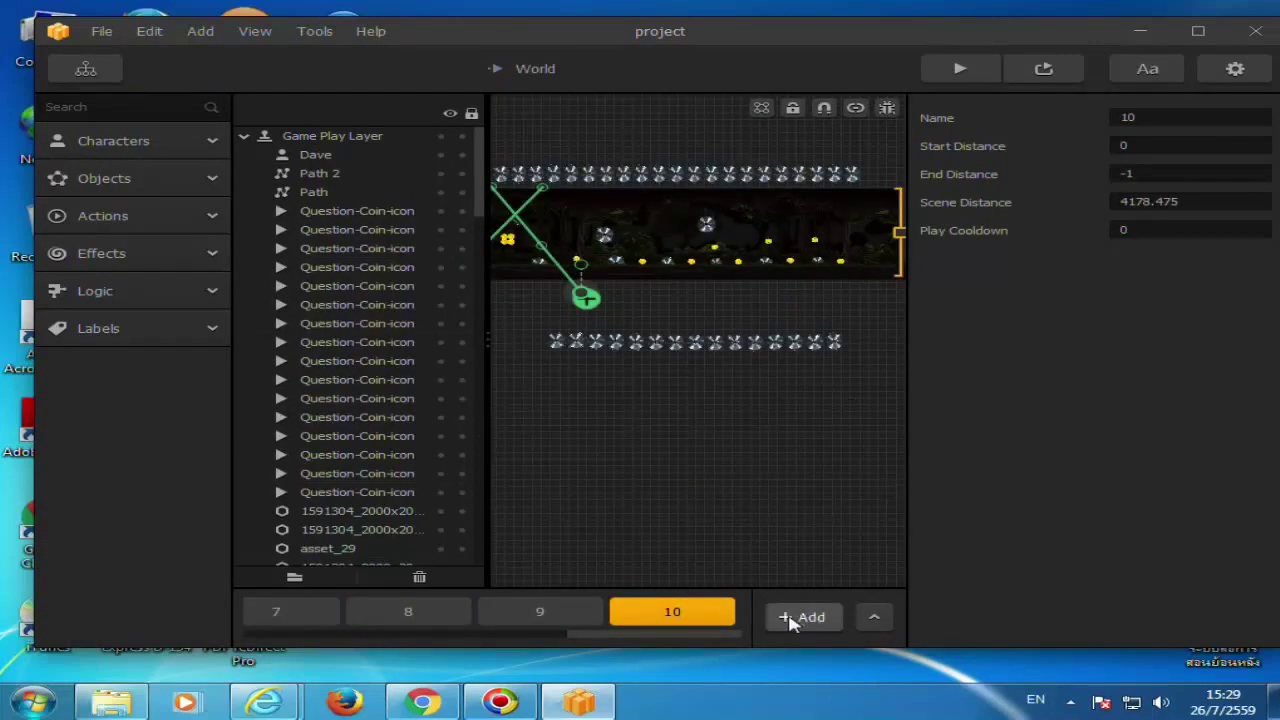
# Preview scene 10 and jump with Space as the runner plays.
pyautogui.click(1062, 79)
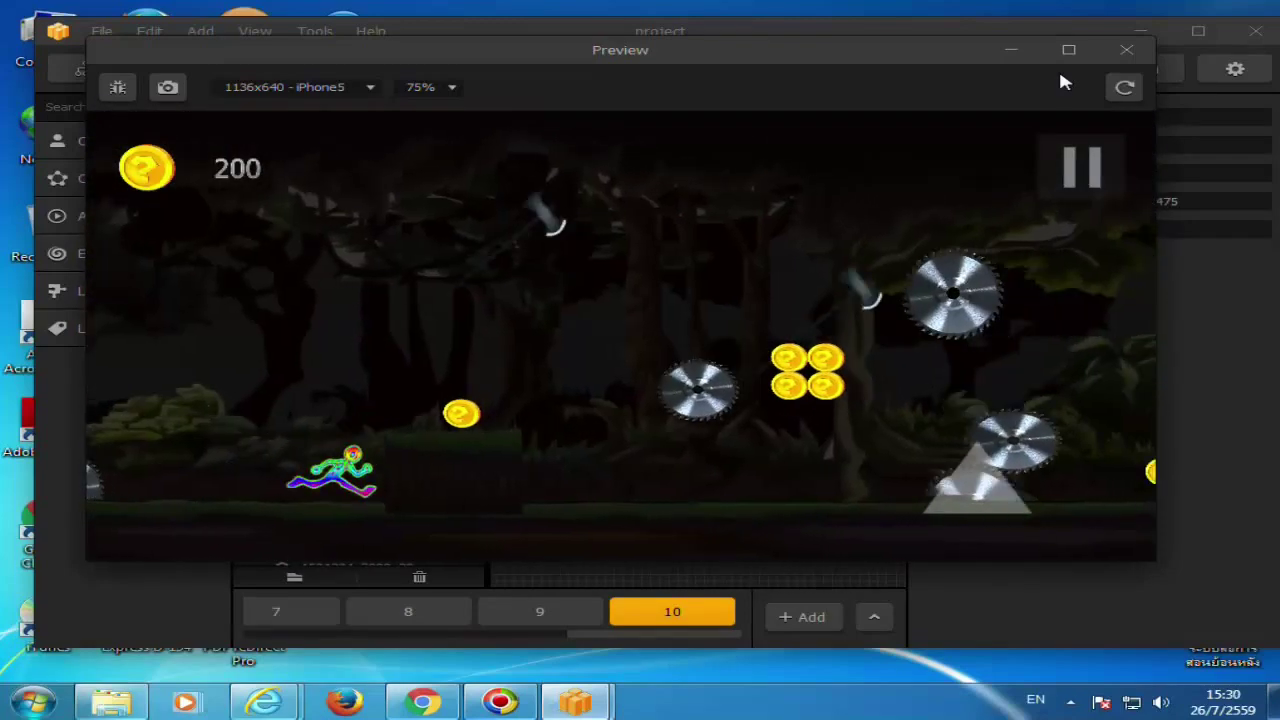
pyautogui.press('space')
pyautogui.press('space')
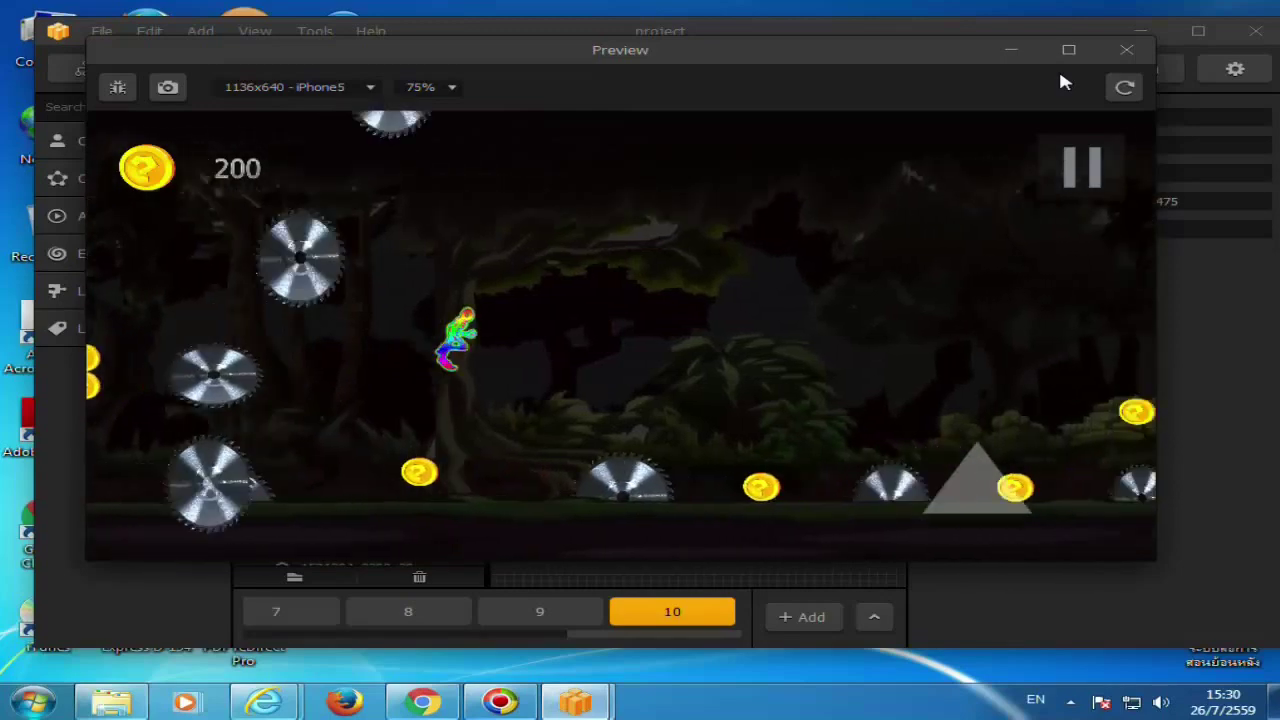